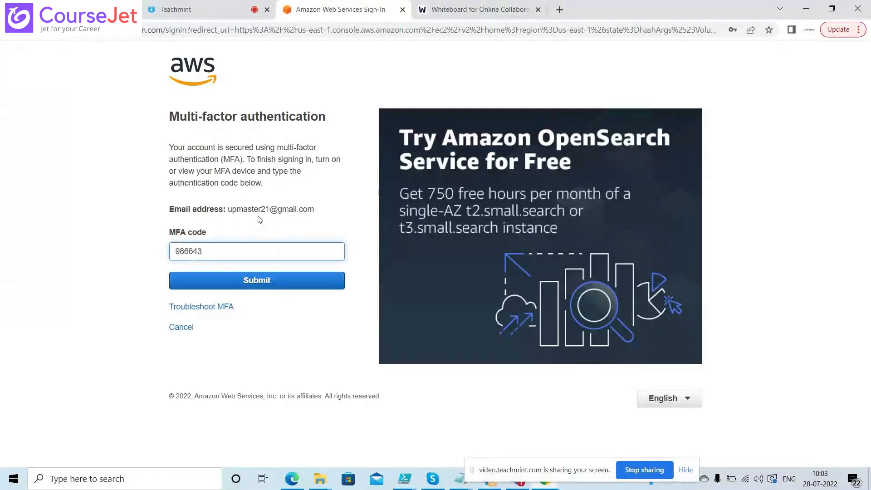
Finish the MFA sign-in, view the empty EC2 Instances list, then switch to the whiteboard
left_click(252, 278)
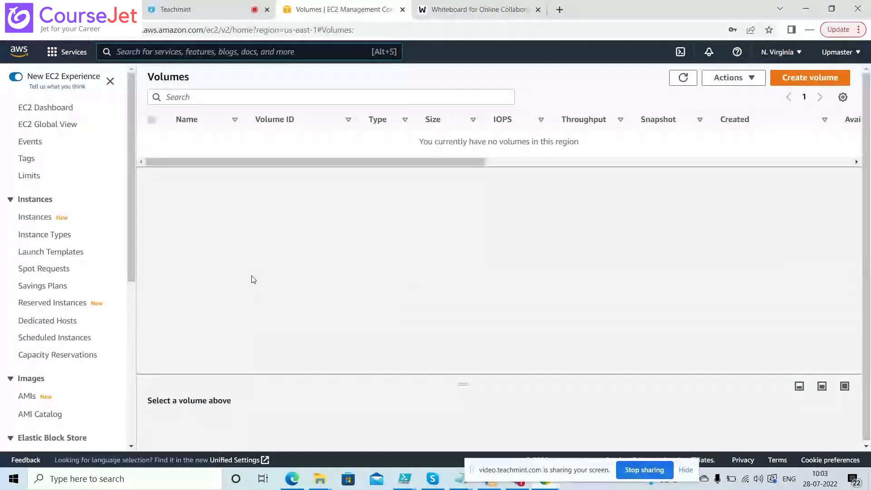
left_click(41, 222)
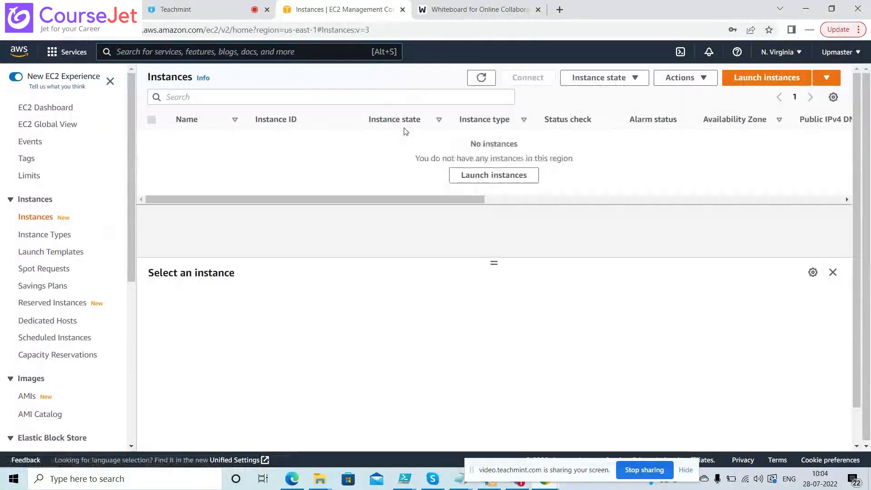
left_click(472, 9)
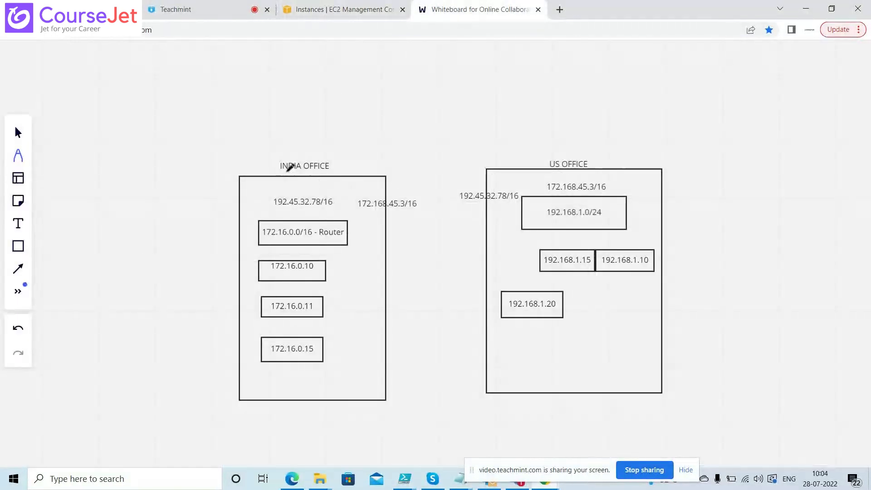
Draw a rectangle around the US OFFICE diagram, then select and delete that entire section
left_click(18, 246)
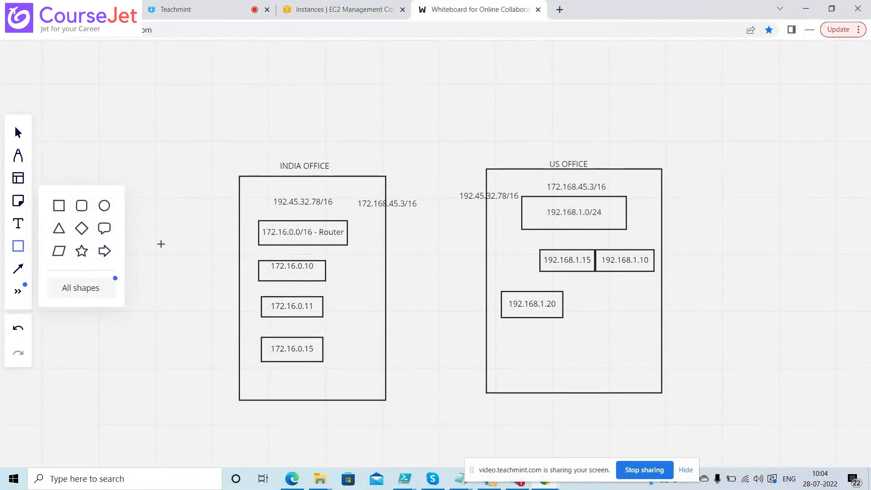
mouse_move(446, 138)
left_mouse_down()
mouse_move(716, 331)
mouse_move(744, 447)
left_mouse_up()
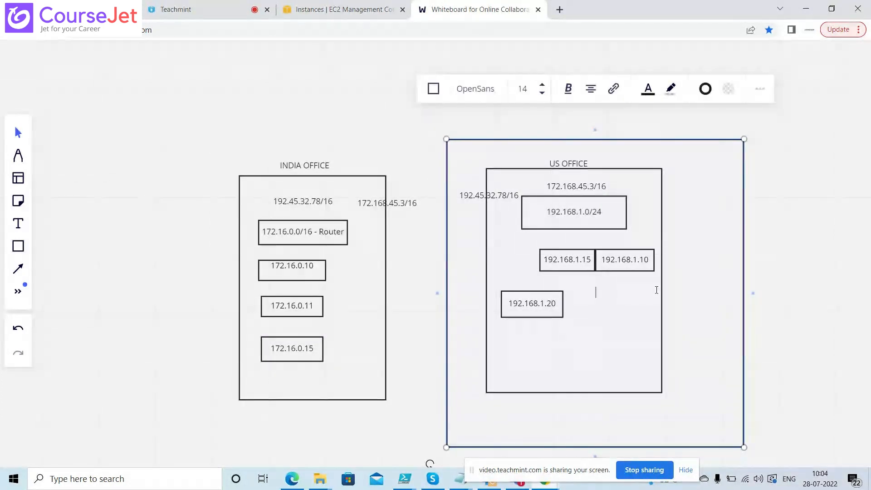
left_click(649, 184)
left_click(320, 186)
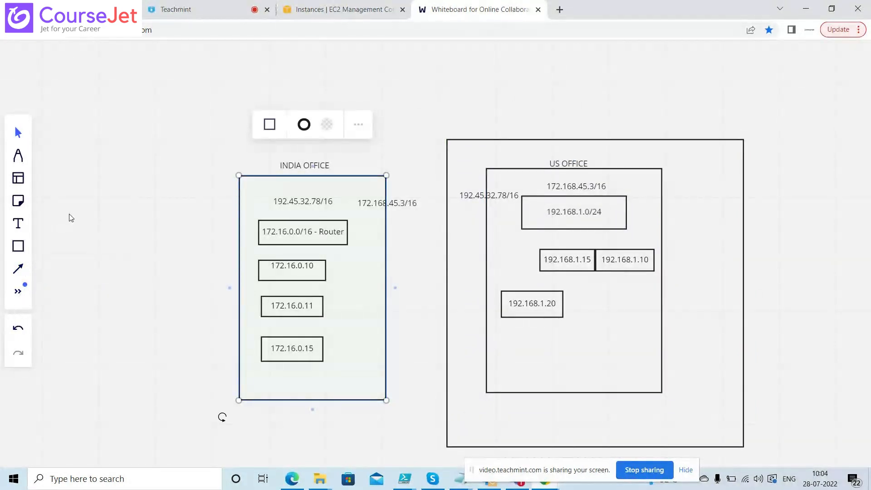
left_click_drag(422, 120, 771, 456)
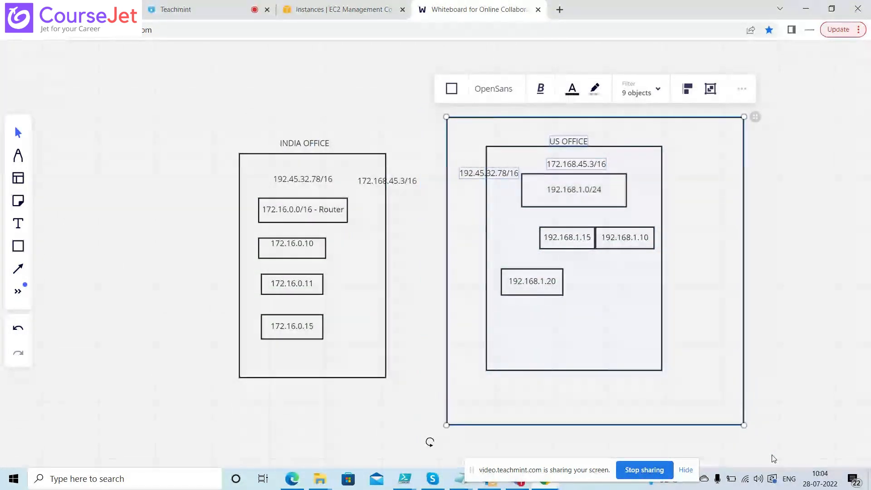
key("Delete")
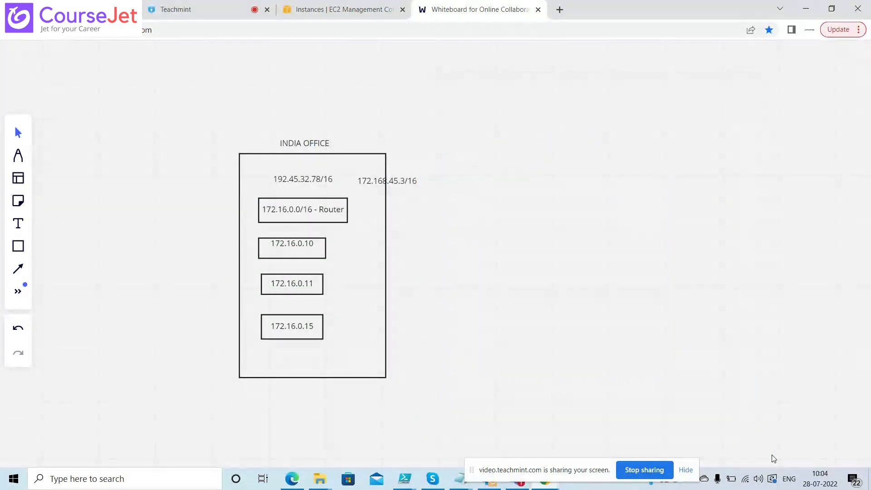
Delete the 172.168.45.3/16 label, INDIA OFFICE title, router box and 192.45.32.78/16 text
left_click(402, 185)
left_click_drag(402, 186, 512, 181)
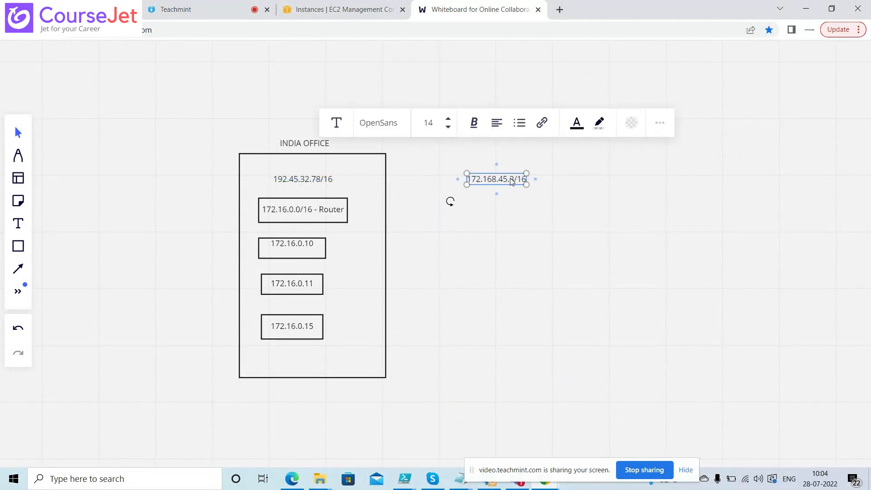
key("Delete")
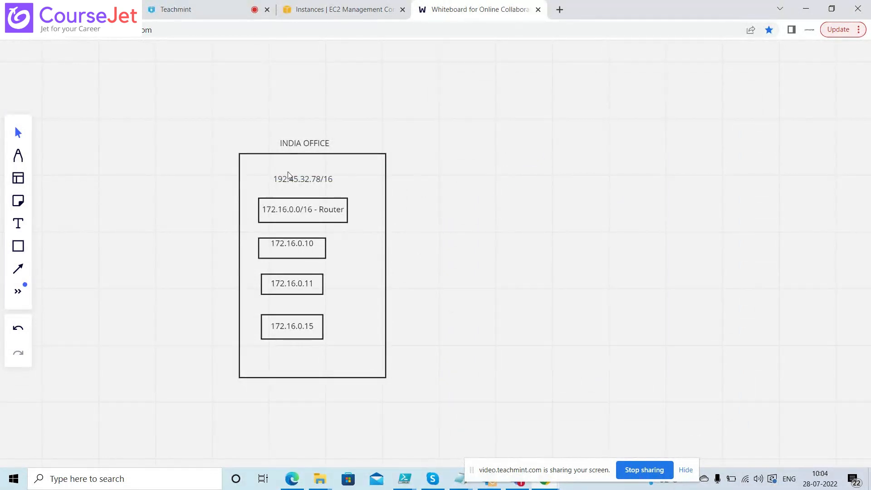
left_click(310, 149)
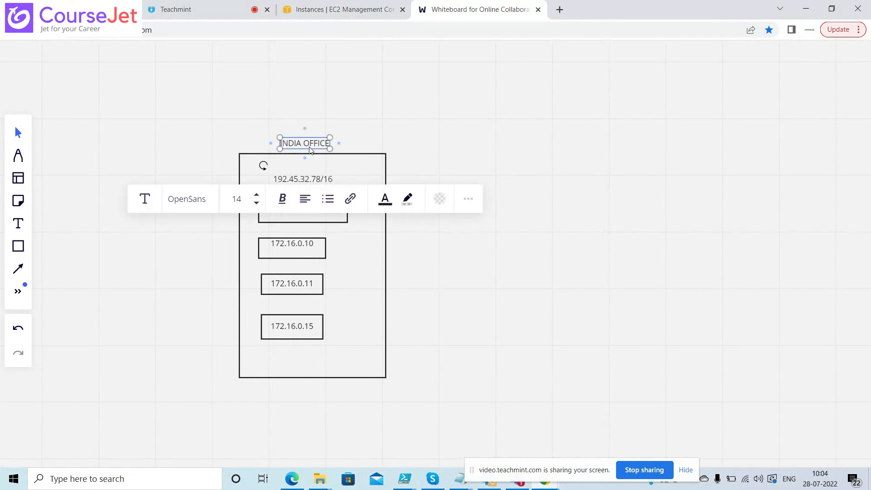
key("Delete")
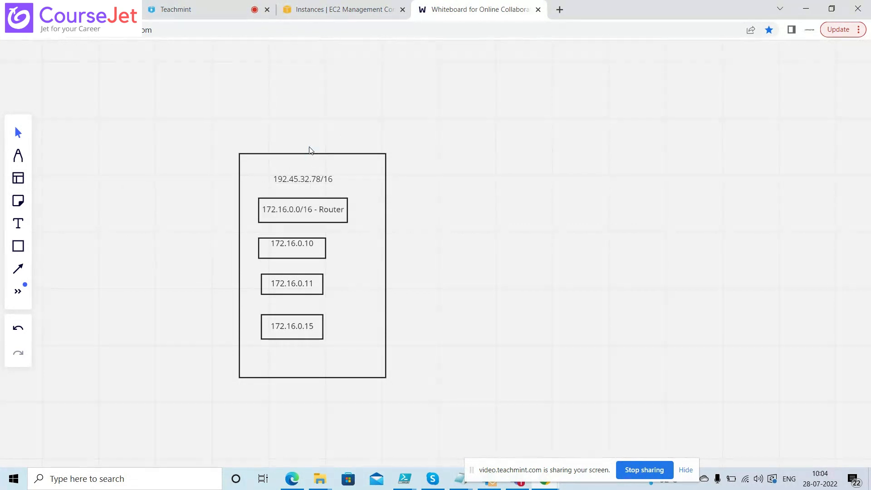
left_click(300, 217)
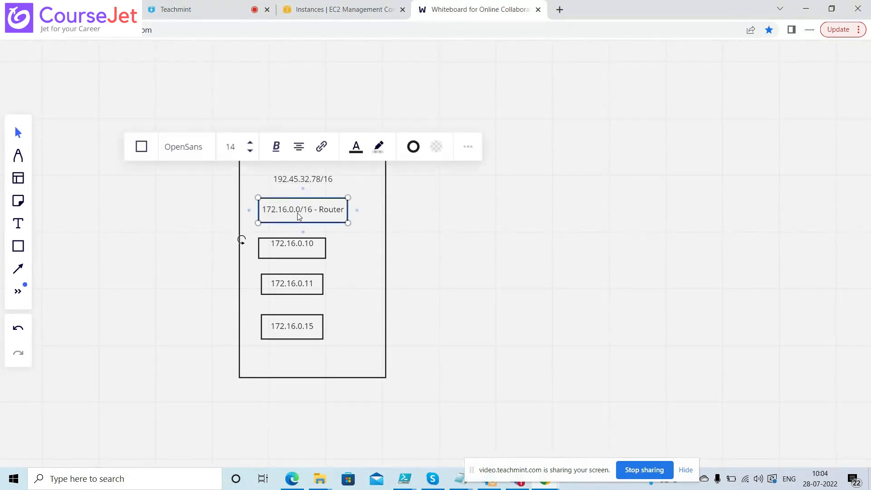
key("Delete")
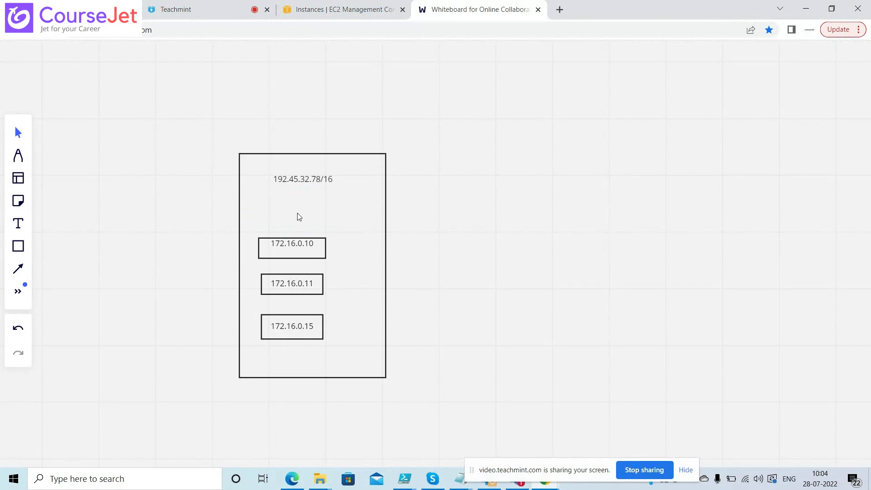
left_click(313, 185)
key("Delete")
Stack the 172.16.0.10, 172.16.0.11 and 172.16.0.15 boxes in an aligned, equal-width column
left_click_drag(298, 247, 308, 203)
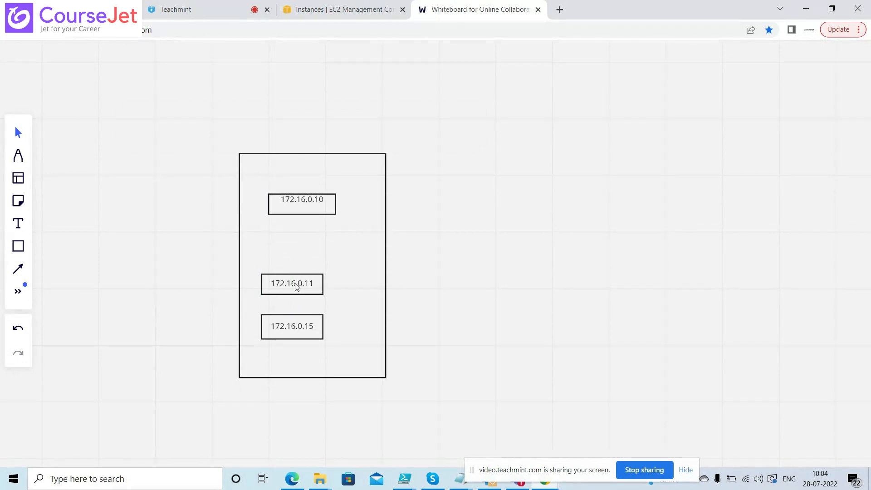
left_click_drag(296, 287, 311, 245)
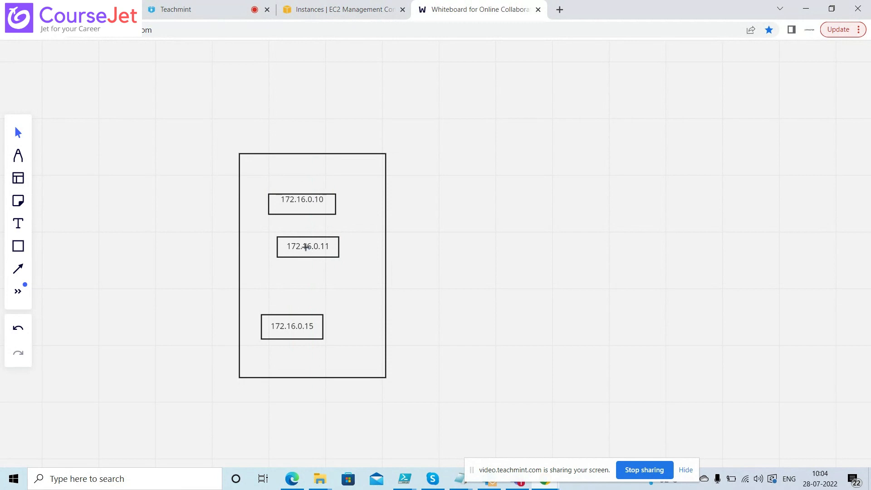
left_click_drag(320, 251, 320, 251)
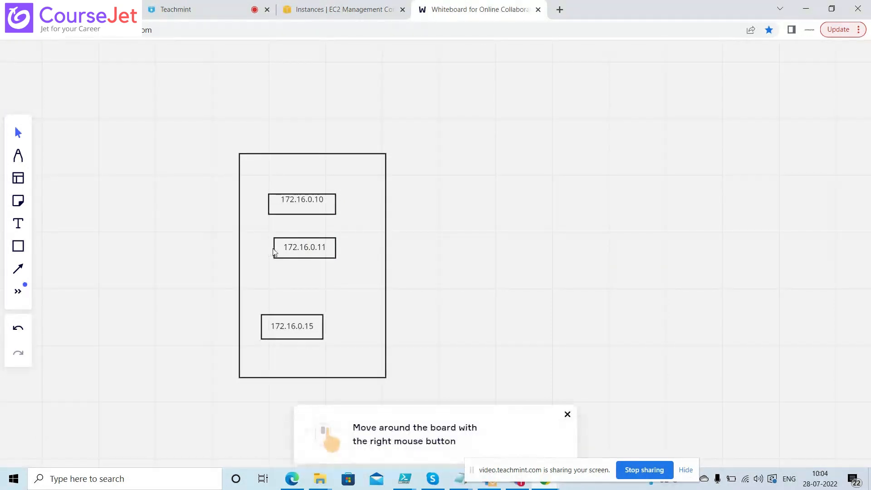
left_click_drag(274, 252, 278, 253)
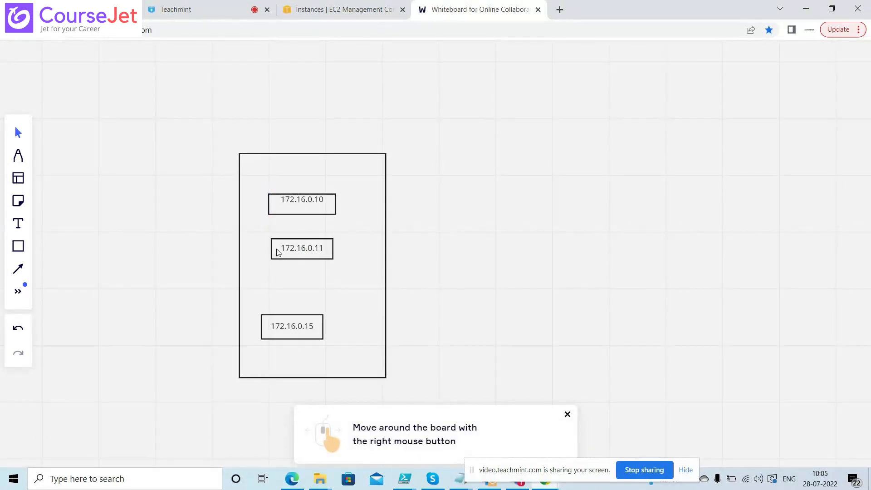
left_click(286, 242)
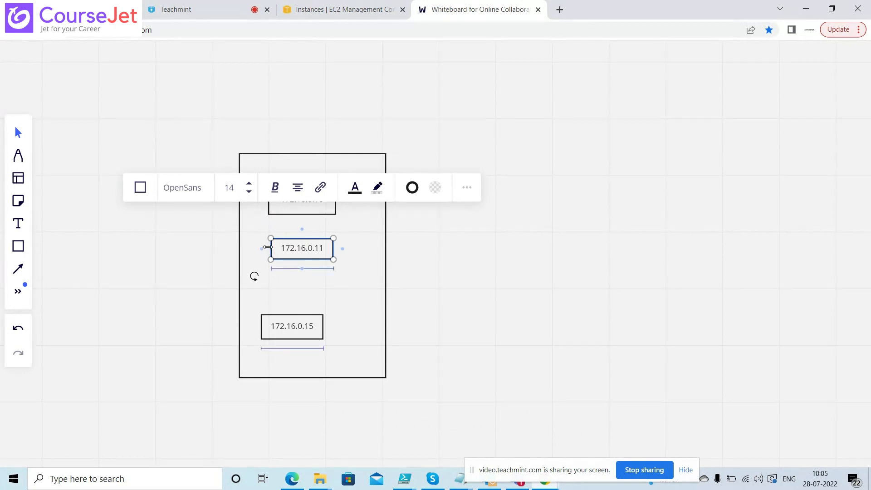
left_click_drag(268, 247, 265, 248)
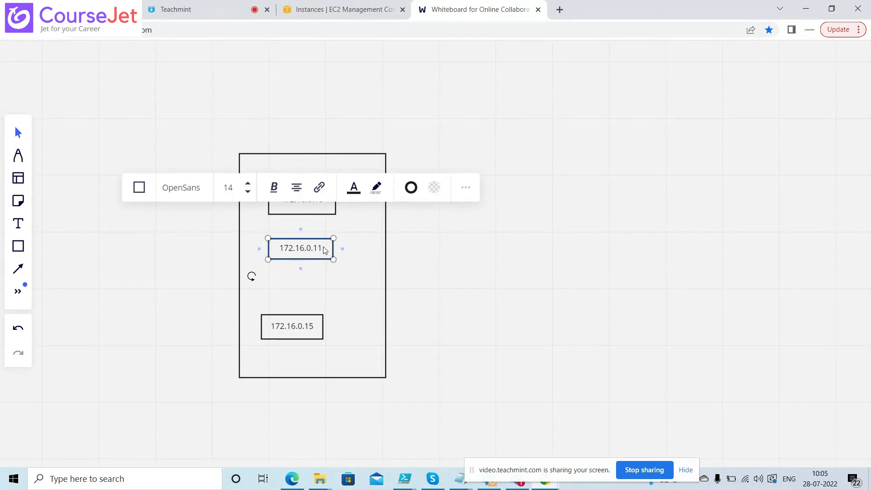
left_click_drag(333, 248, 337, 248)
left_click_drag(321, 319, 336, 294)
left_click(358, 280)
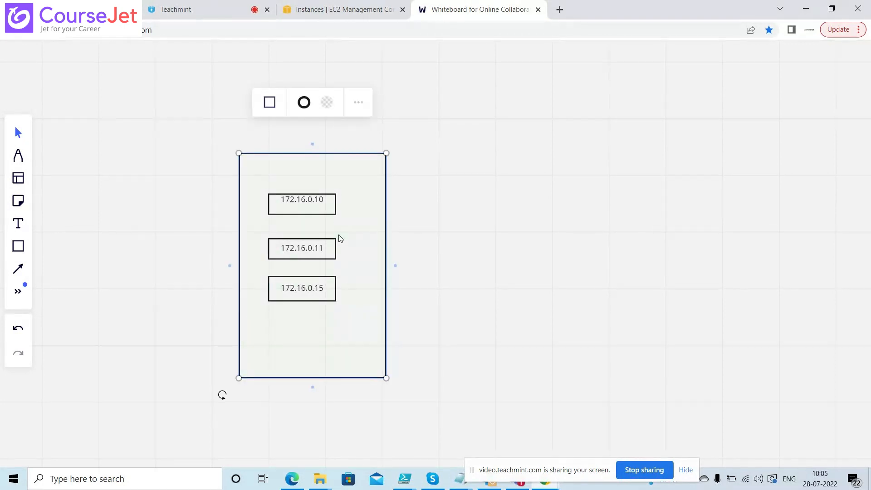
left_click_drag(335, 205, 335, 216)
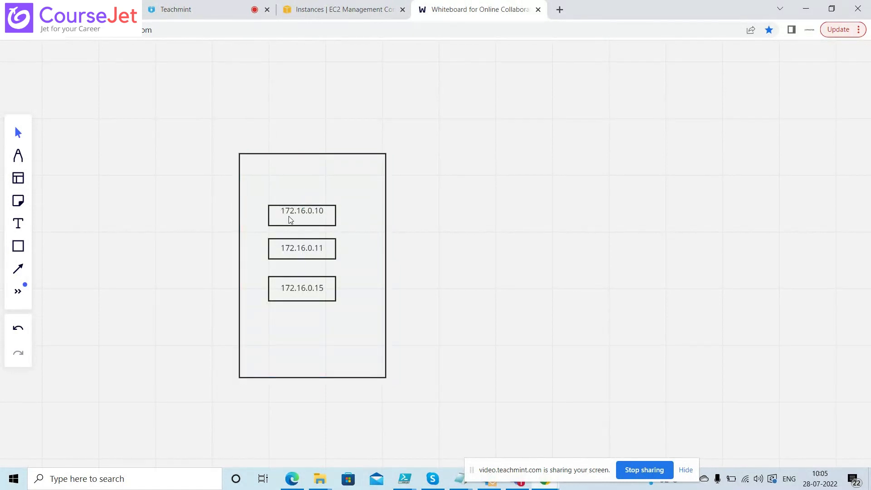
Draw a box labelled IG on the container's top edge
left_click(17, 249)
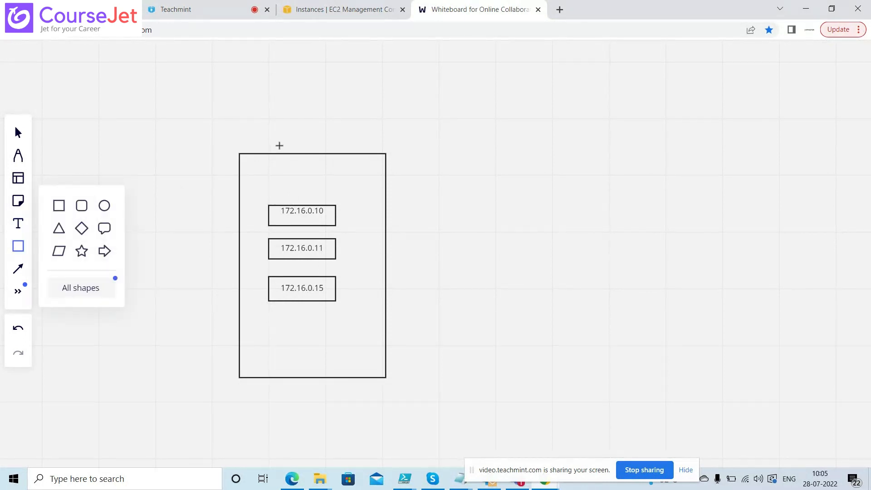
left_click_drag(280, 145, 341, 169)
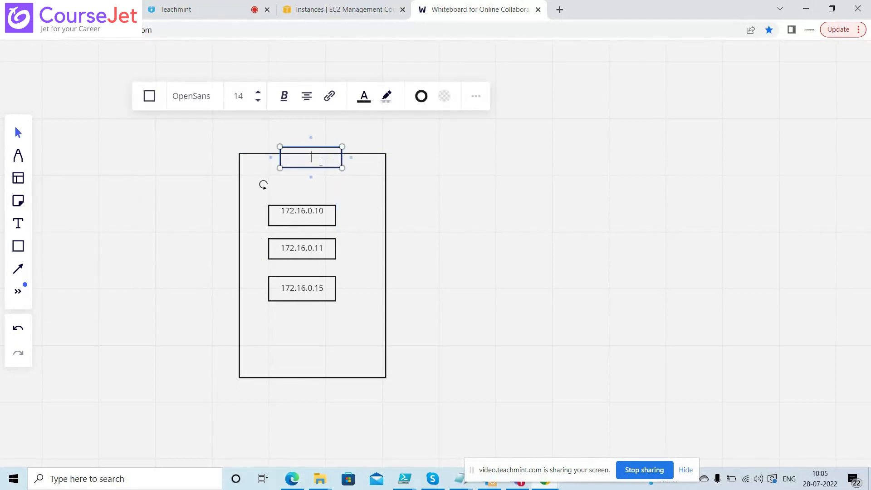
type("IG")
left_click(400, 156)
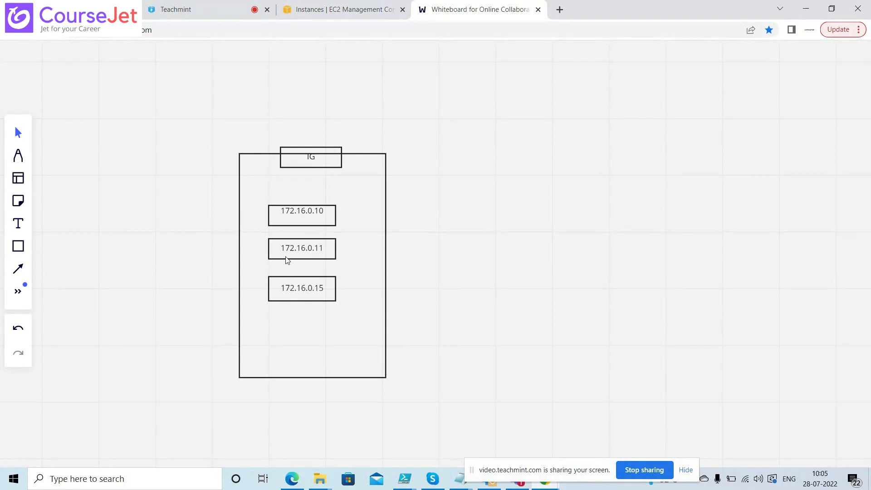
Add a box labelled Route Table just below IG inside the container
left_click(327, 220)
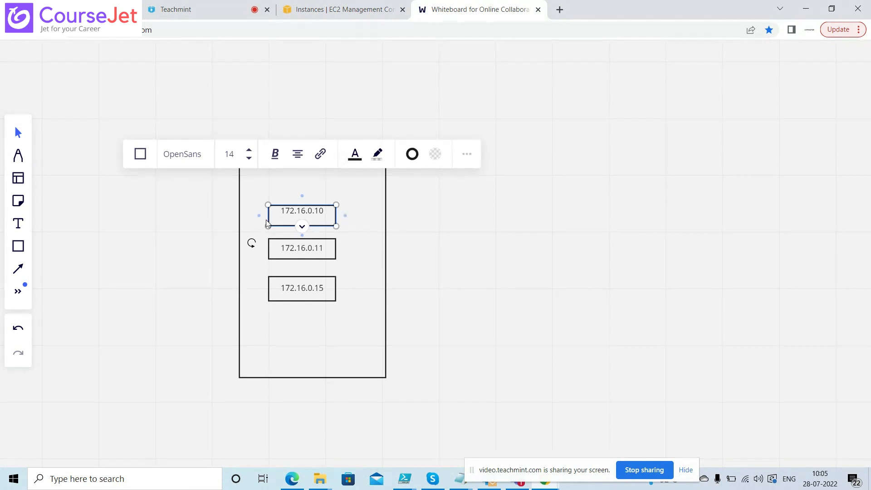
left_click(19, 249)
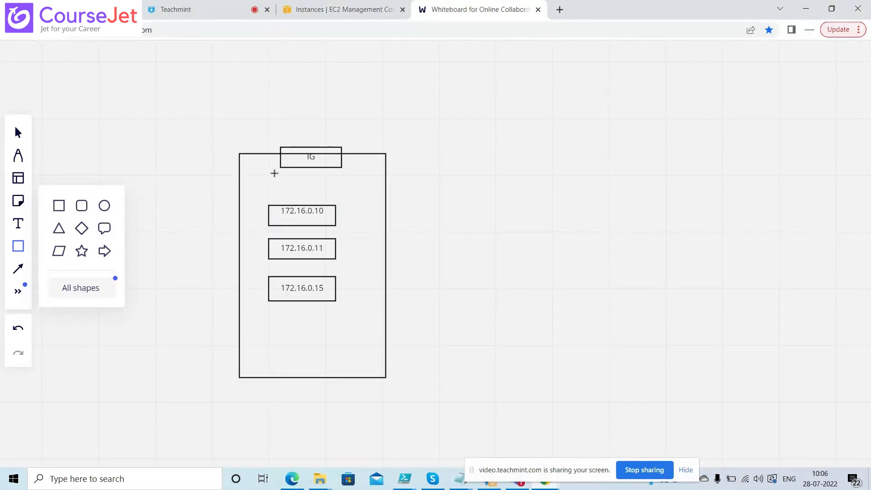
left_click_drag(275, 175, 358, 193)
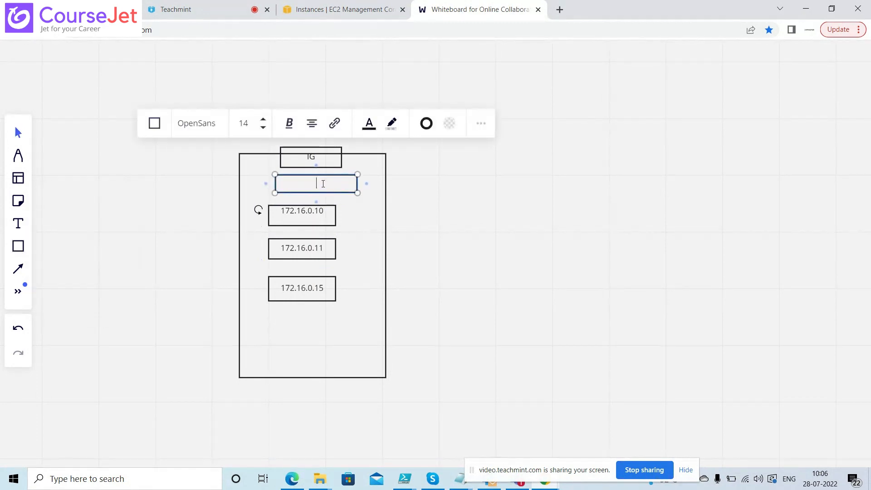
type("Route Table")
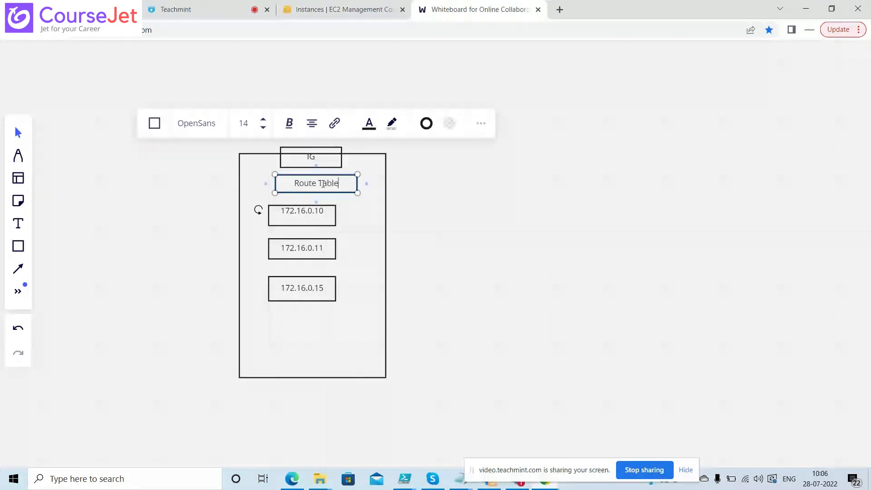
left_click(359, 210)
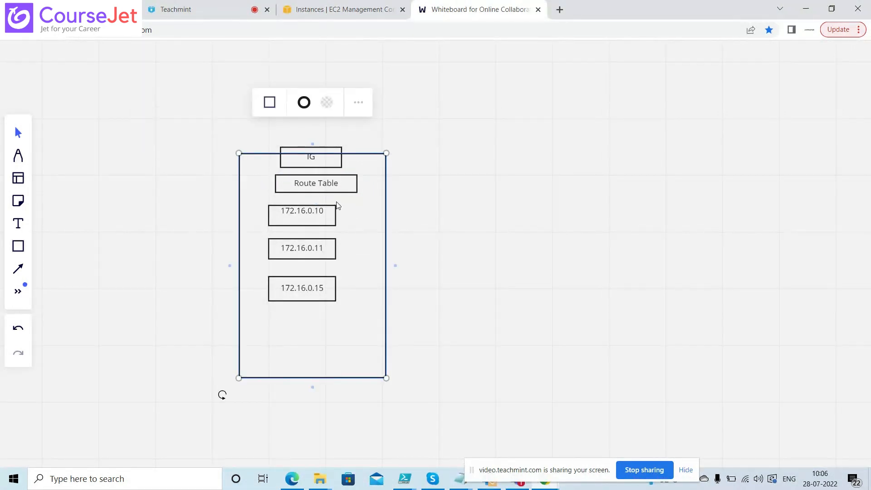
Draw connector arrows from the 172.16.0.10, 172.16.0.11 and 172.16.0.15 boxes up to Route Table
left_click(18, 269)
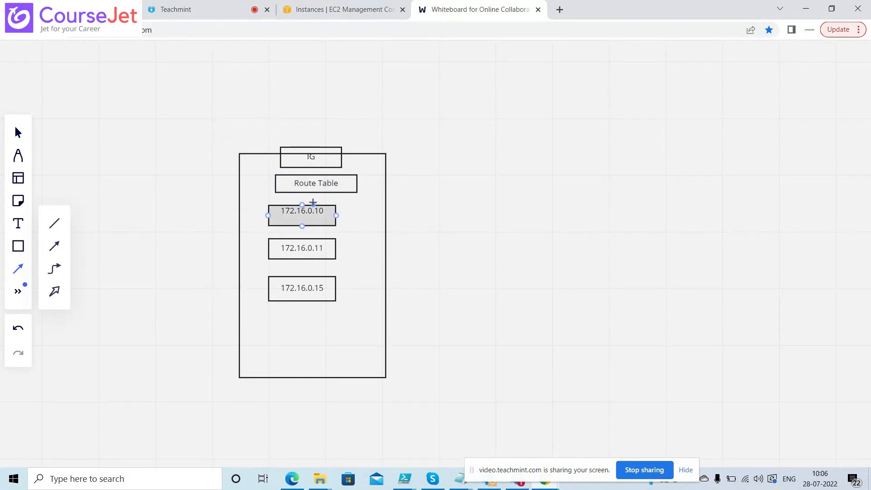
left_click_drag(313, 202, 316, 193)
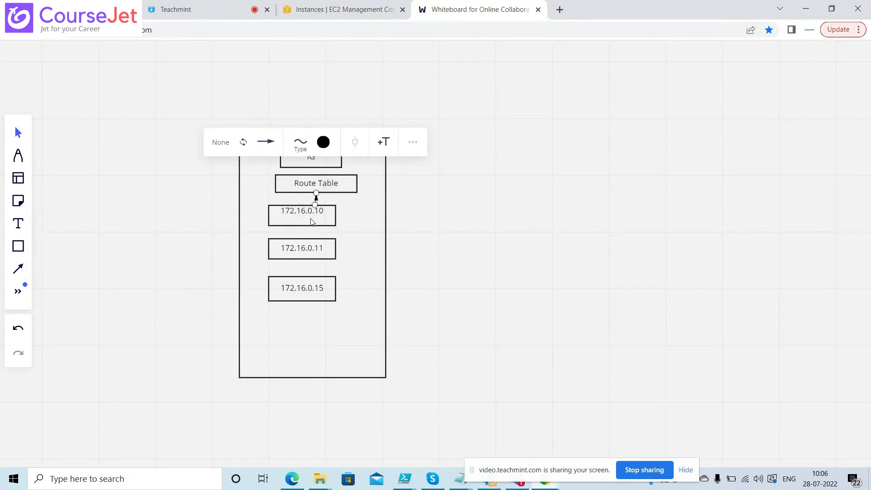
left_click(17, 272)
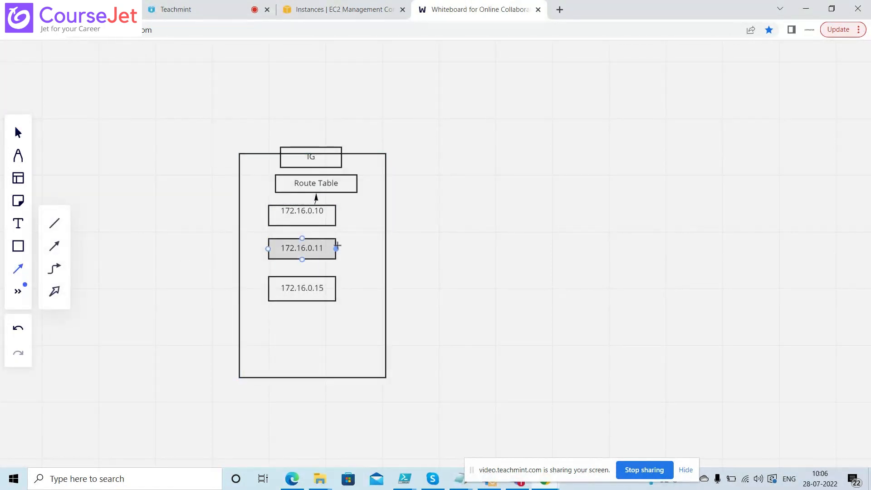
left_click_drag(336, 248, 347, 194)
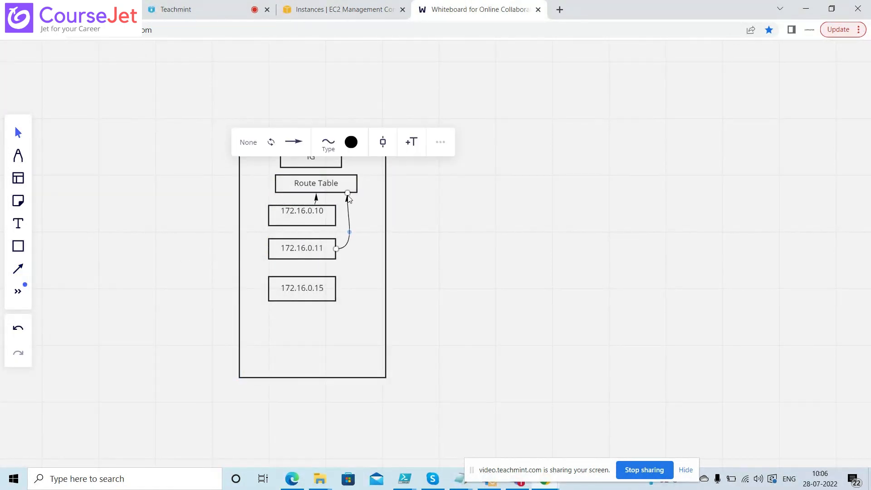
left_click(20, 276)
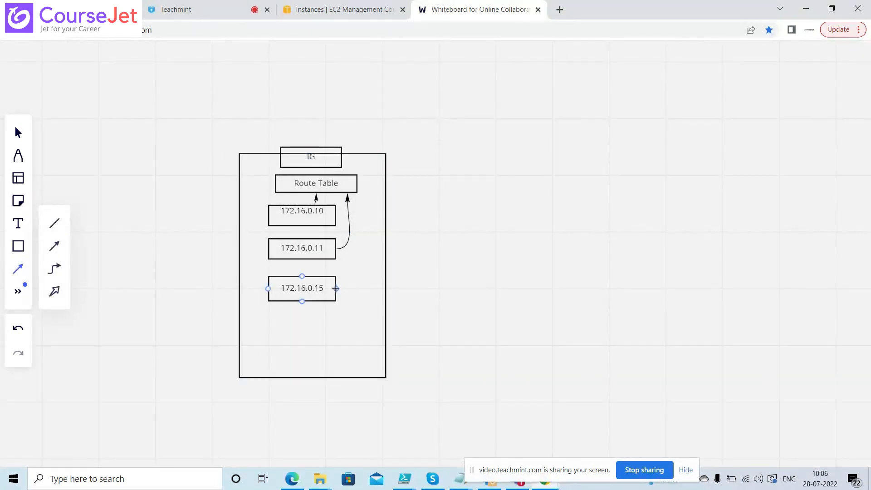
left_click_drag(336, 288, 358, 193)
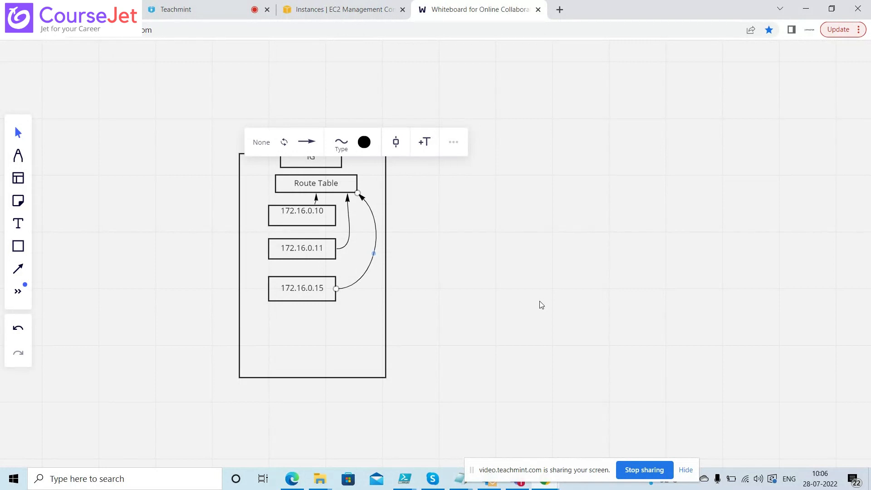
double_click(331, 187)
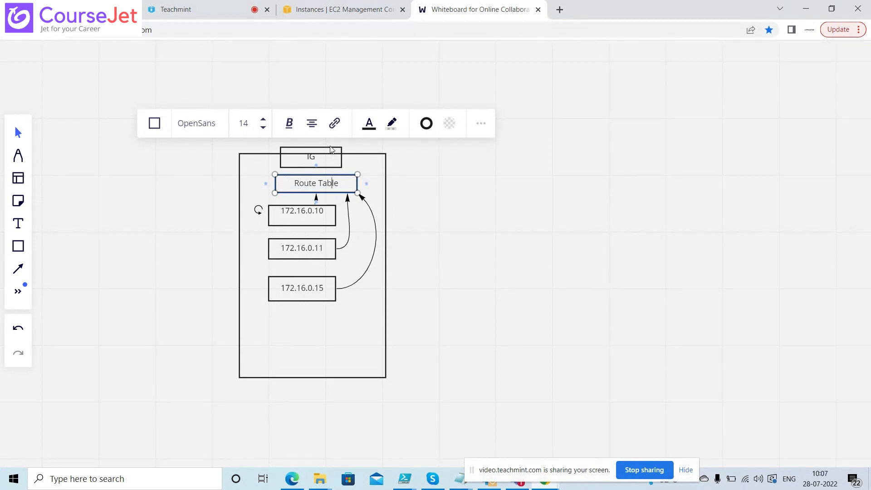
Move IG above the container, add a VPC box beside it, and connect Route Table to VPC
left_click_drag(331, 149, 290, 131)
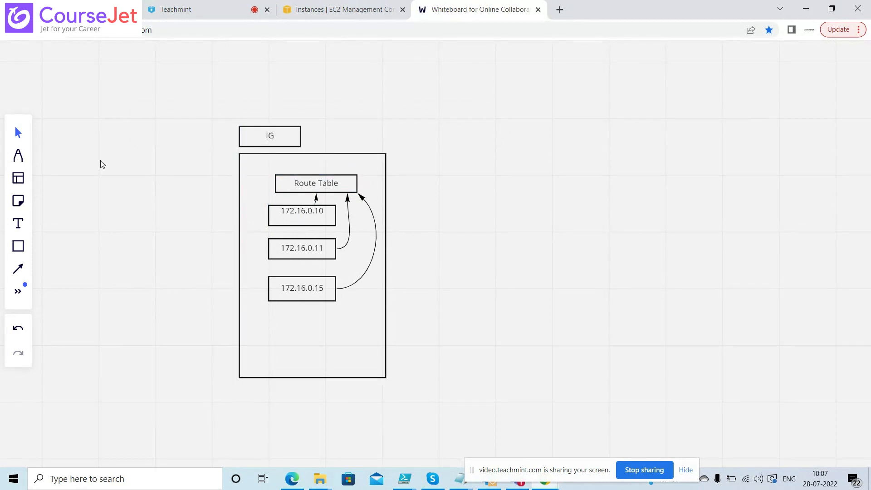
left_click(18, 246)
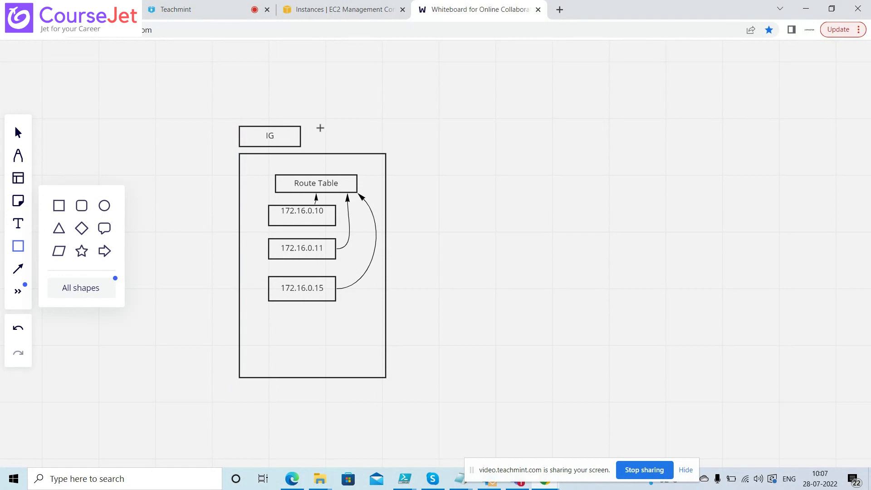
left_click_drag(320, 129, 377, 146)
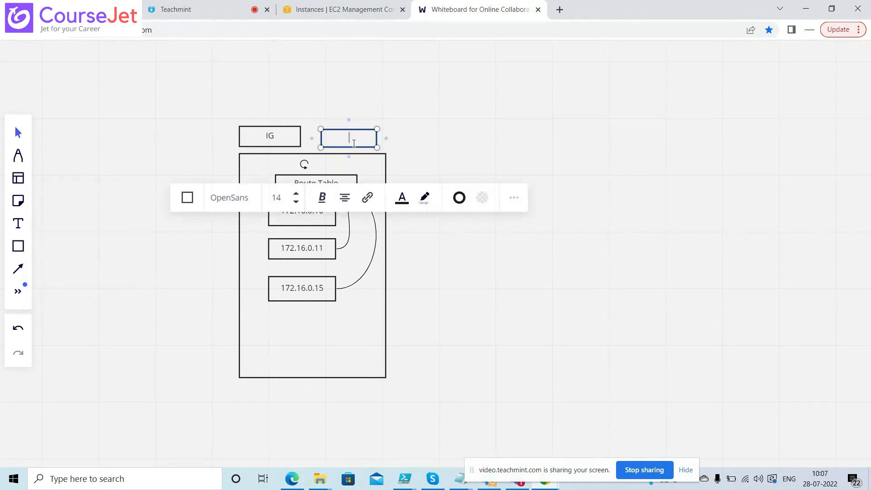
type("VPC")
left_click(18, 270)
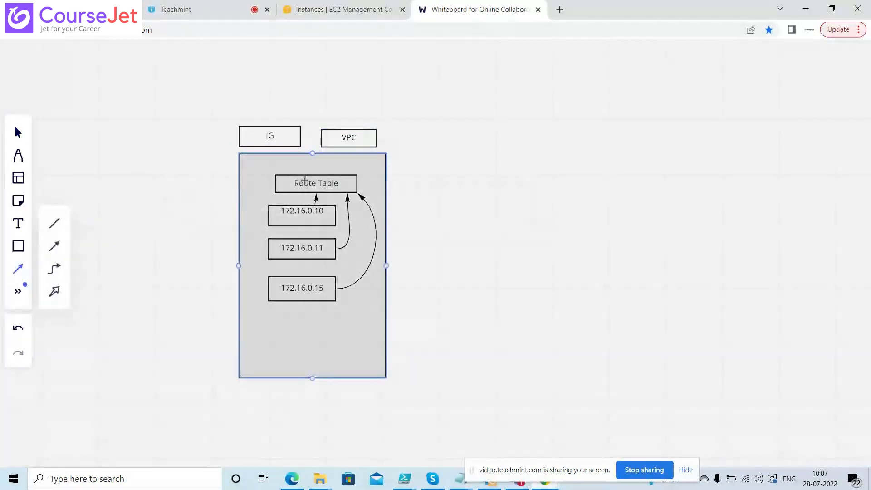
left_click_drag(305, 180, 340, 148)
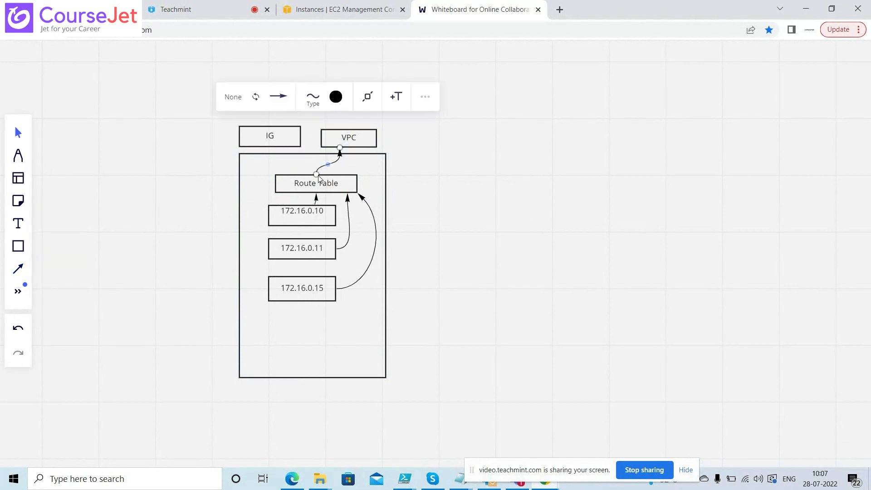
Nudge the VPC box left and remove the trial arrow from Route Table to IG
left_click(19, 269)
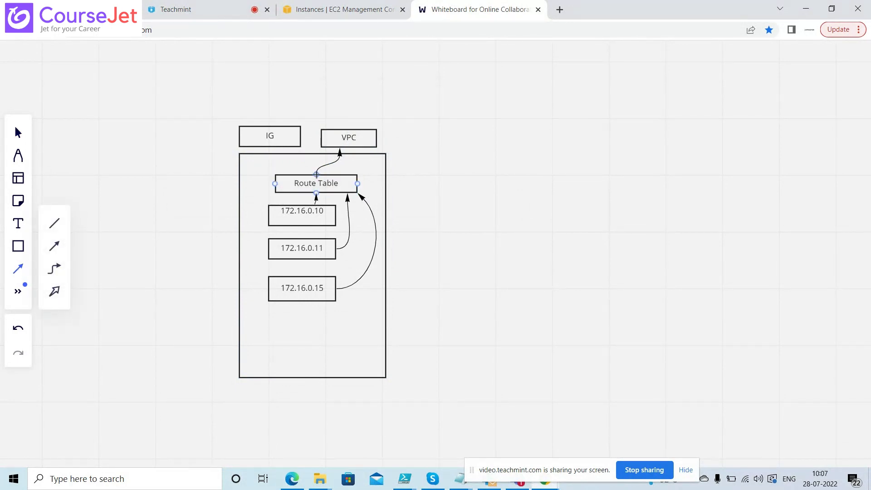
left_click_drag(316, 174, 278, 147)
left_click(190, 186)
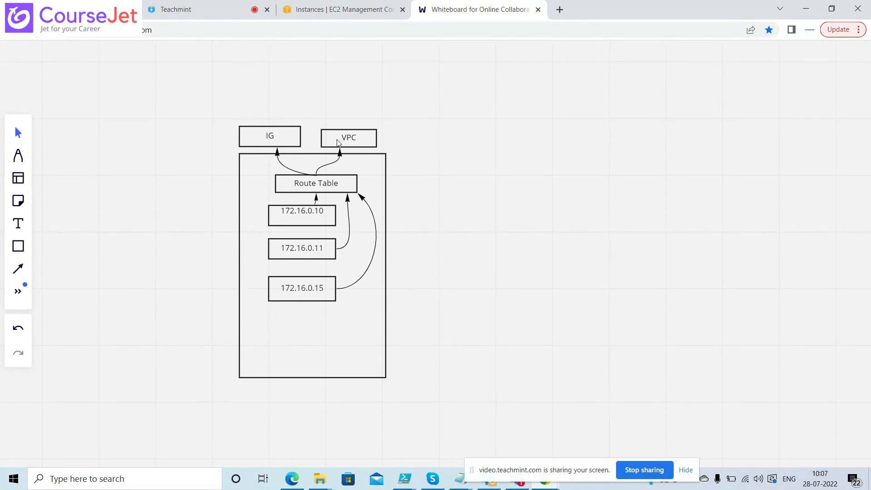
left_click_drag(333, 142, 328, 140)
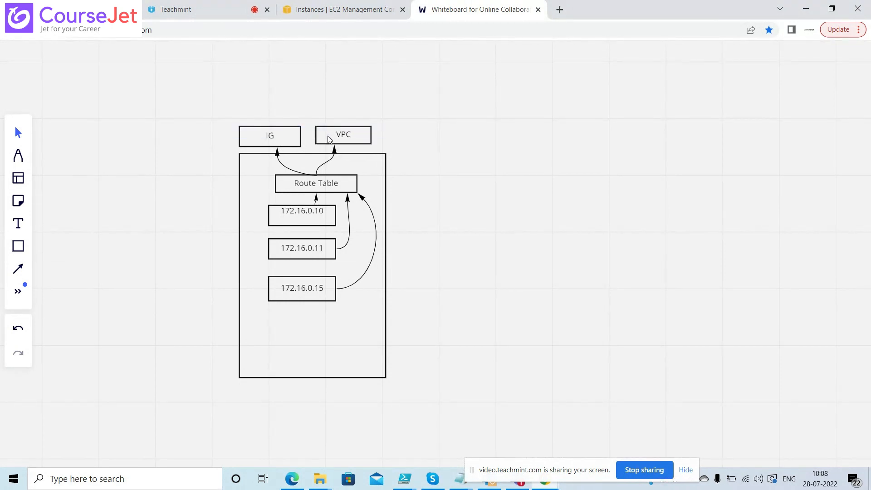
left_click(284, 169)
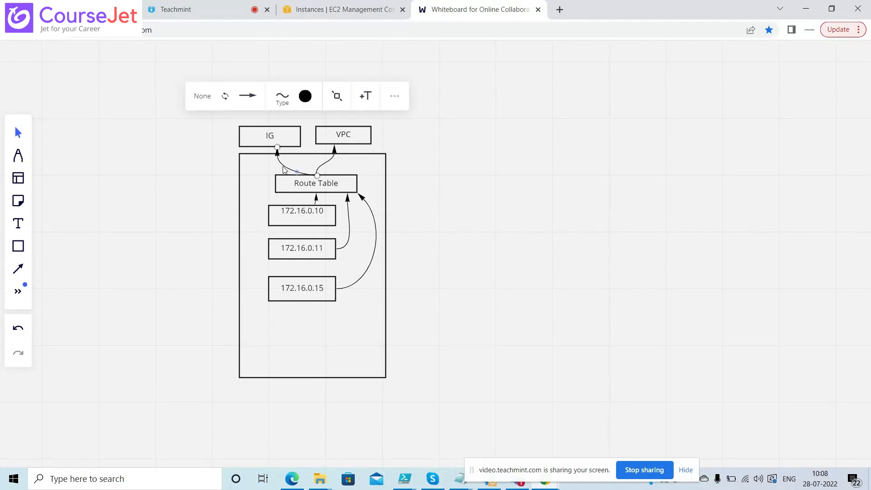
key("Delete")
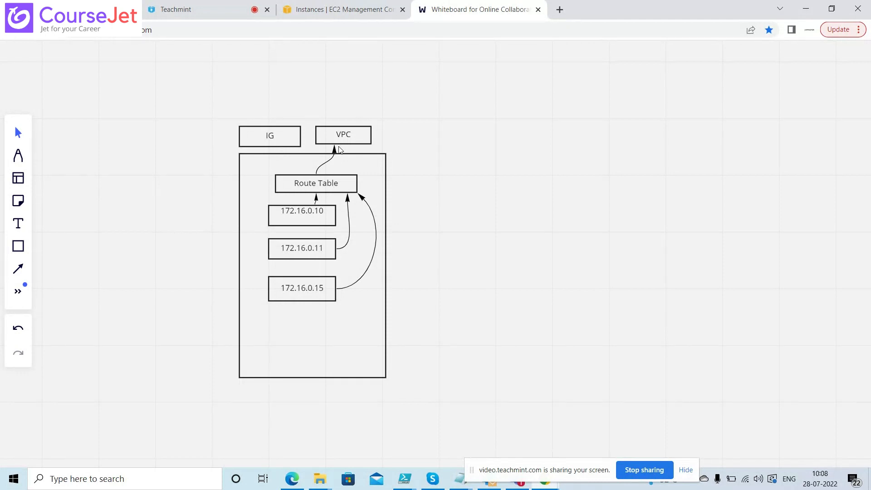
Reposition IG directly above VPC and draw an arrow from VPC up to IG
left_click(19, 268)
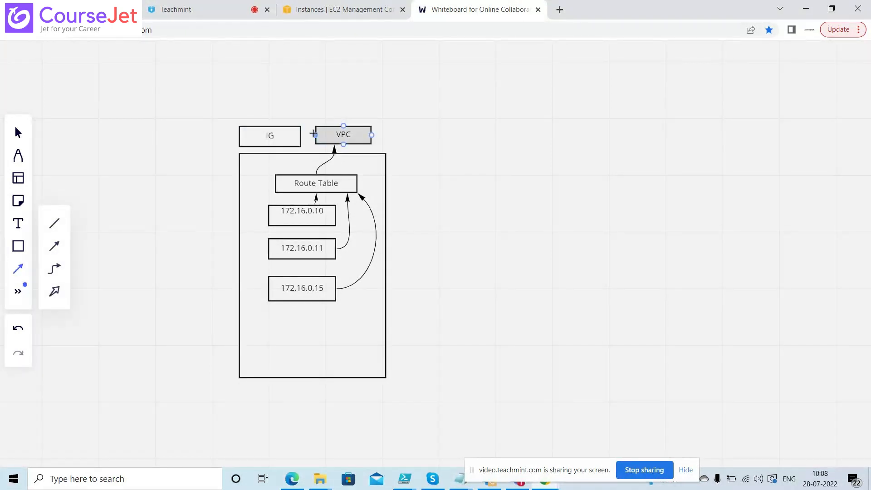
left_click_drag(315, 135, 301, 136)
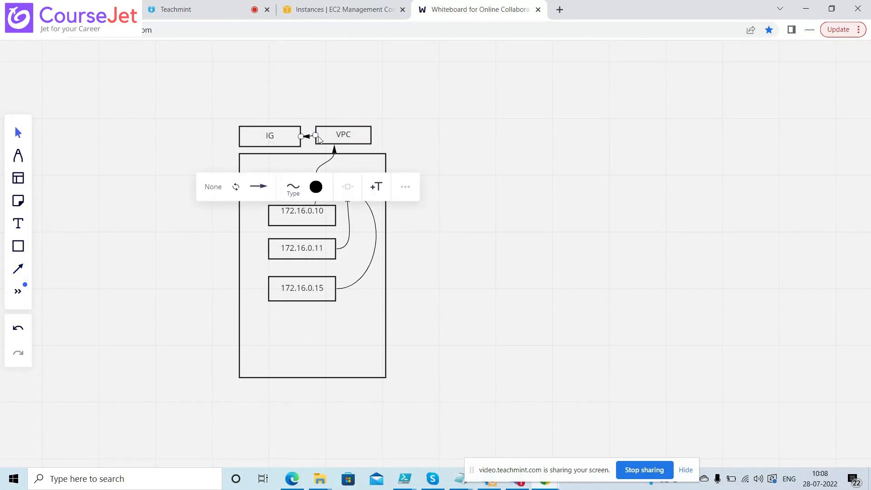
left_click(19, 331)
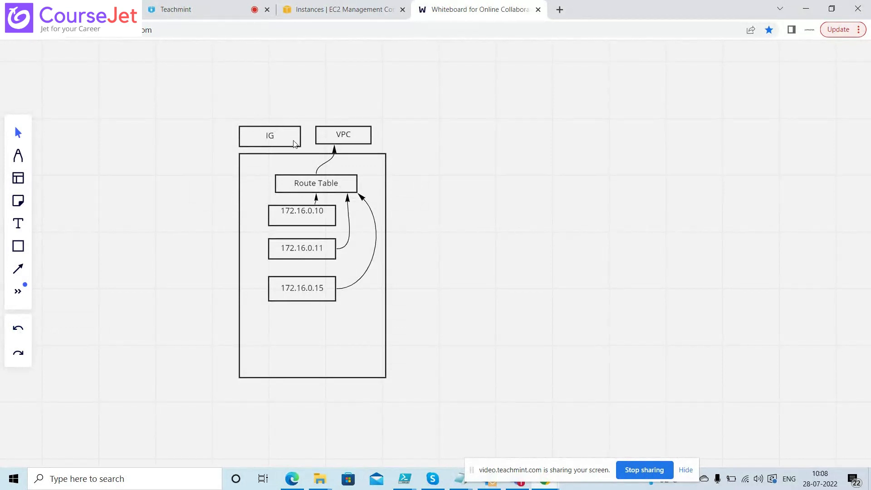
left_click_drag(281, 131, 355, 98)
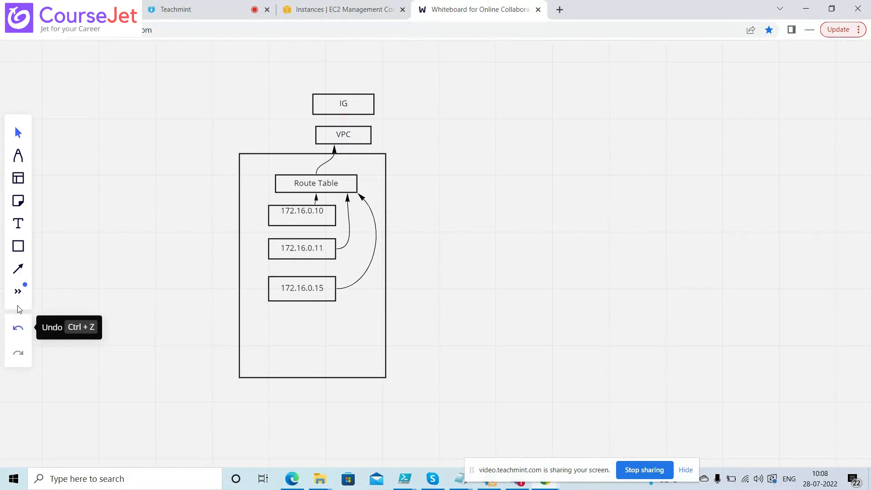
left_click(18, 269)
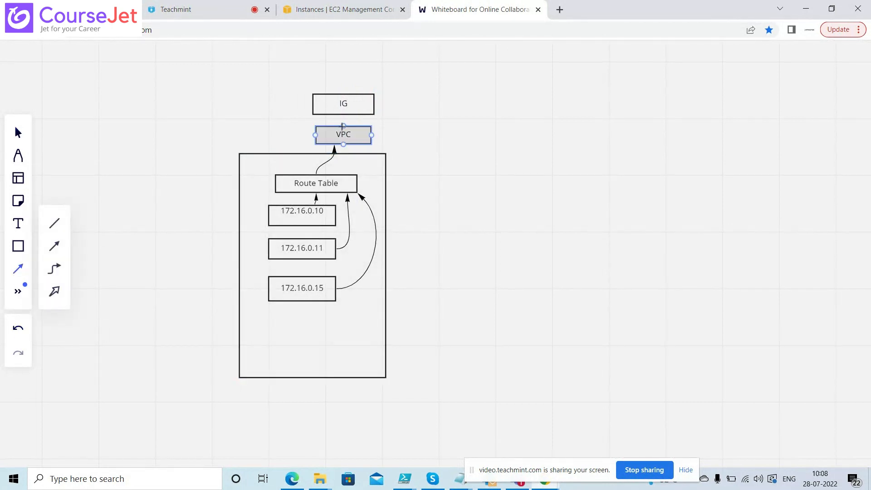
left_click_drag(344, 126, 344, 115)
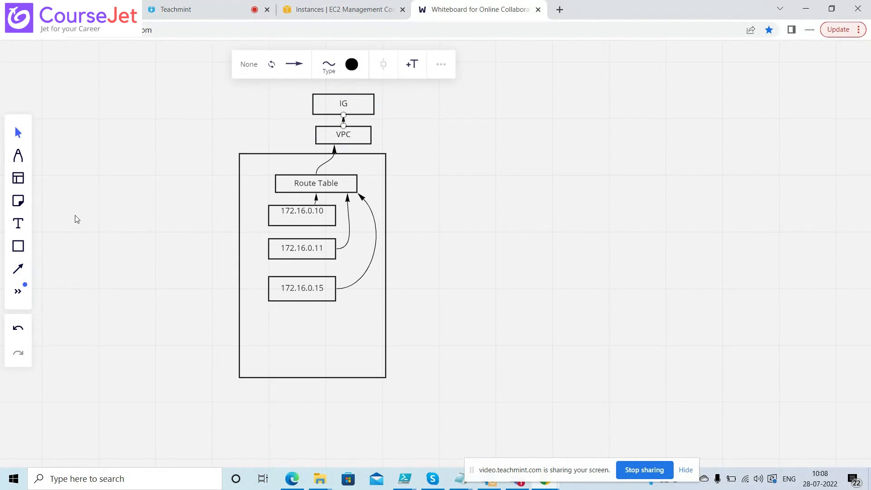
left_click(20, 252)
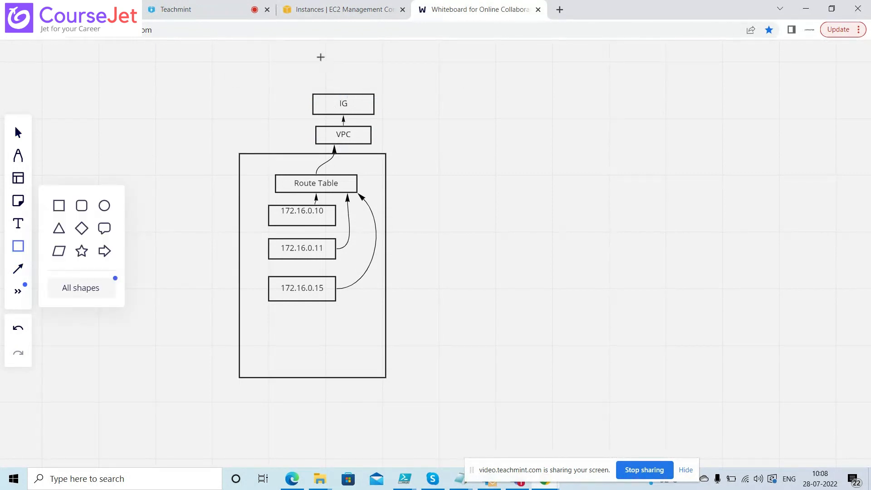
Add an INTERNET ellipse above IG and connect IG to it with an arrow
left_click(102, 205)
left_click_drag(325, 49, 411, 74)
type("IN")
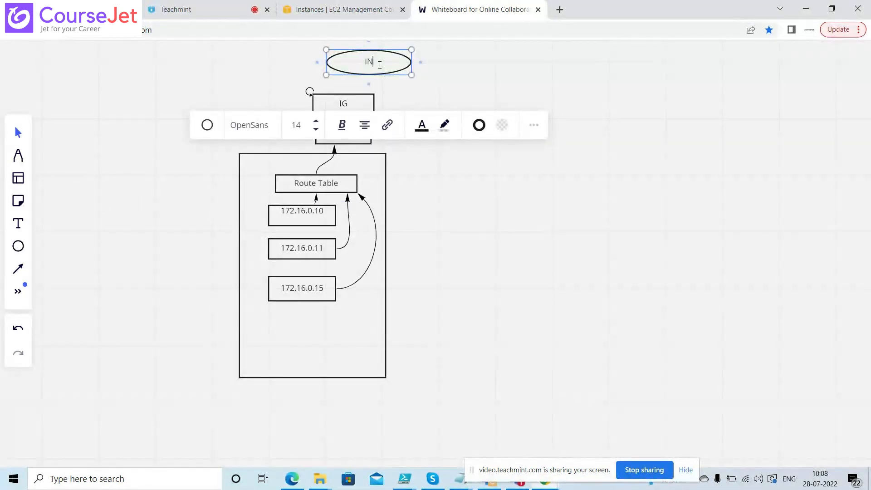
type("TERNET")
left_click(46, 236)
left_click(18, 269)
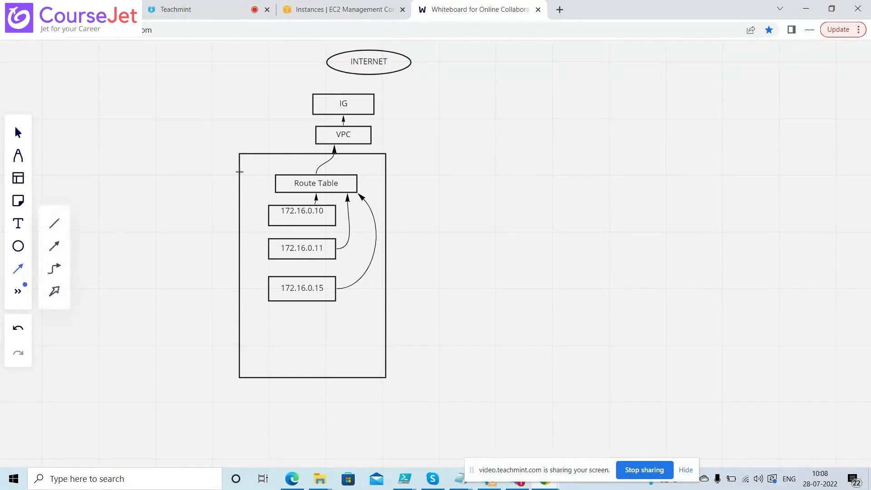
left_click_drag(351, 94, 369, 74)
left_click(211, 99)
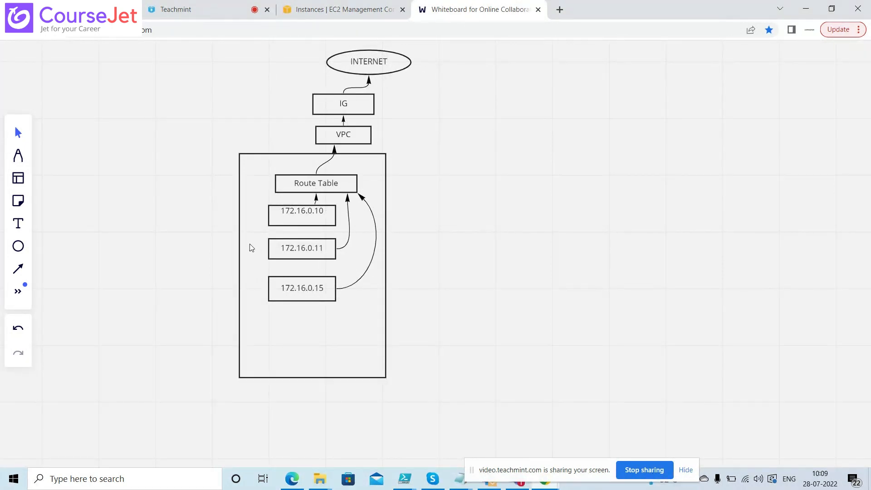
left_click(19, 247)
left_click(59, 203)
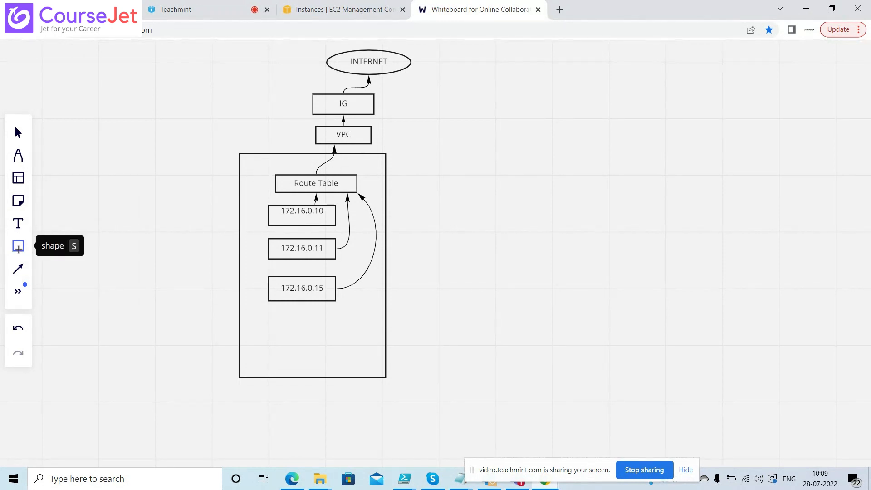
Delete the container rectangle, then select all diagram objects and drag them lower
left_click(17, 134)
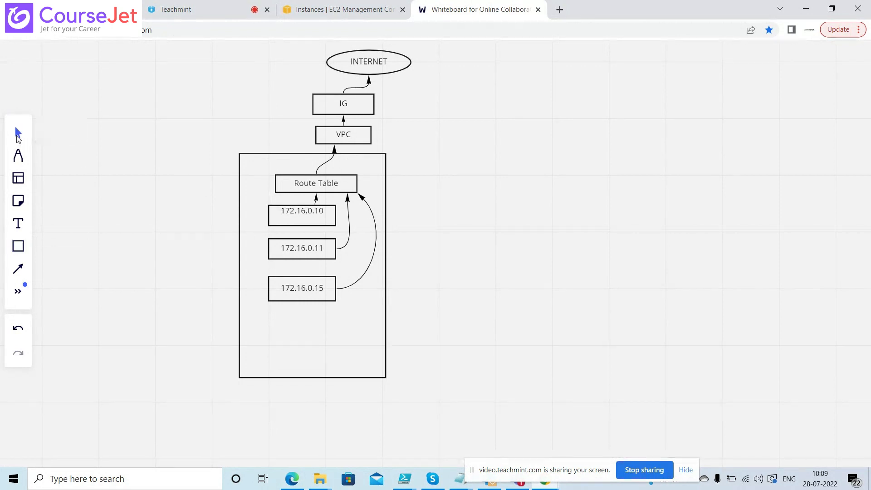
left_click(245, 155)
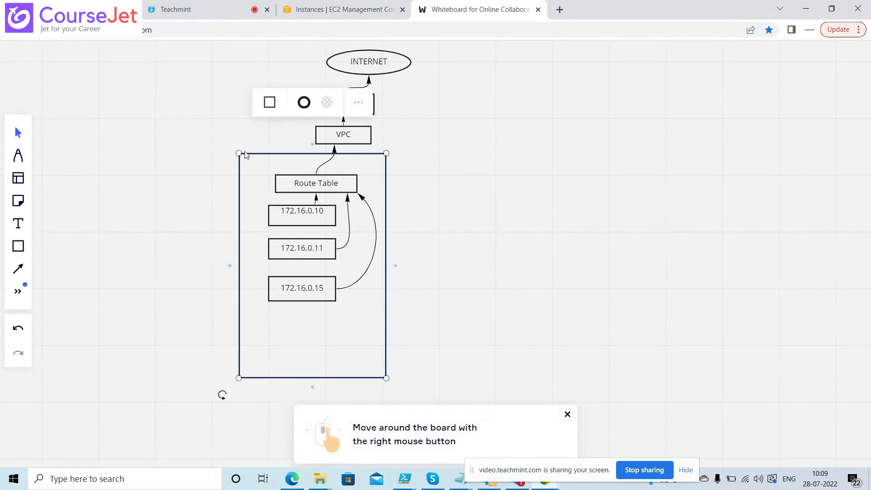
key("Delete")
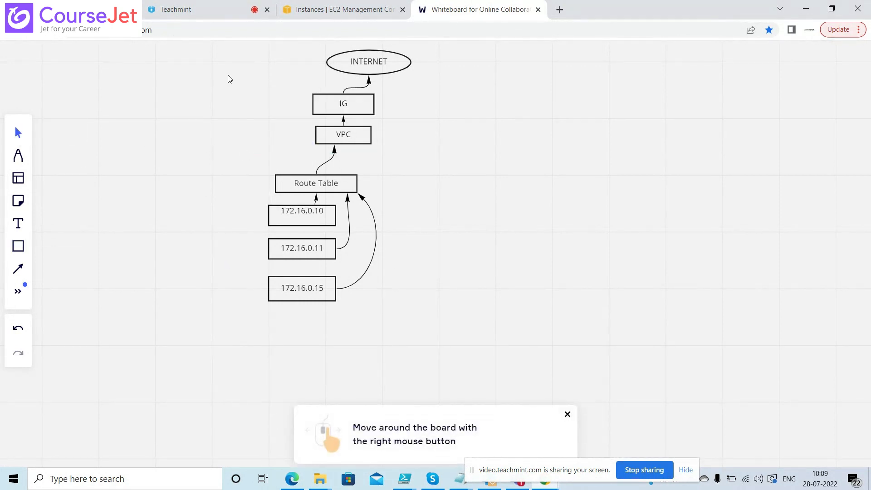
left_click_drag(221, 54, 482, 325)
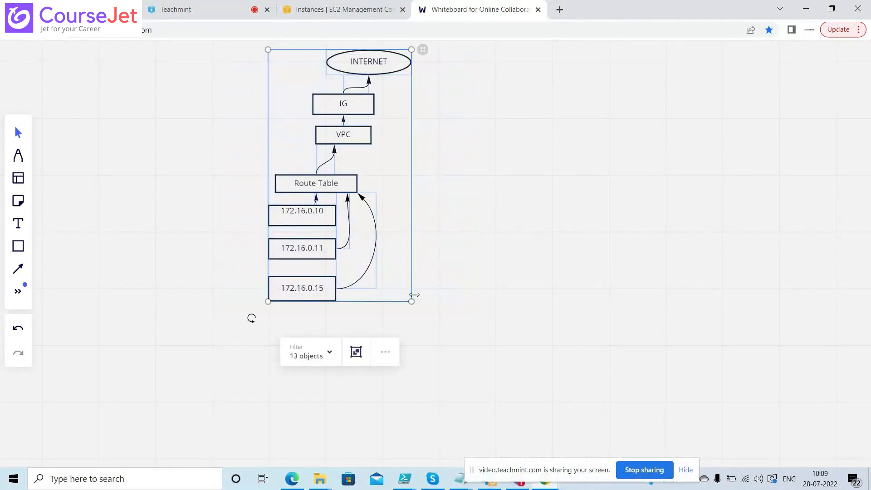
left_click_drag(341, 190, 331, 299)
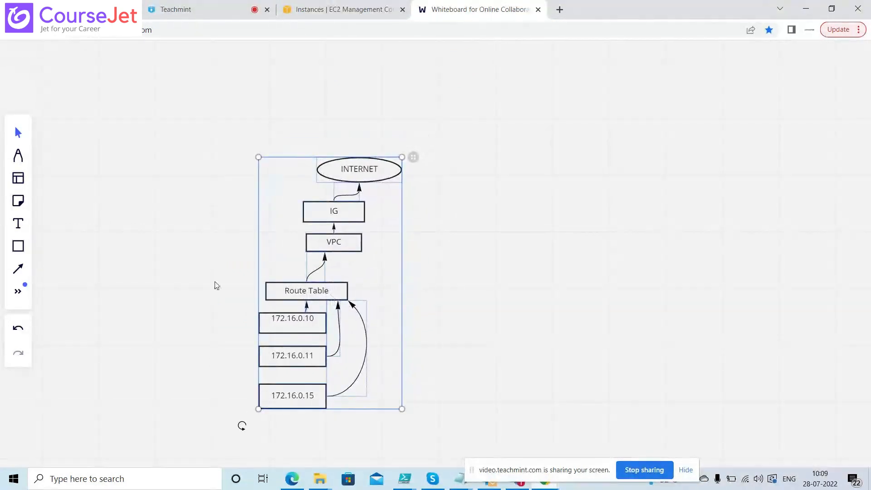
left_click(190, 281)
left_click(18, 246)
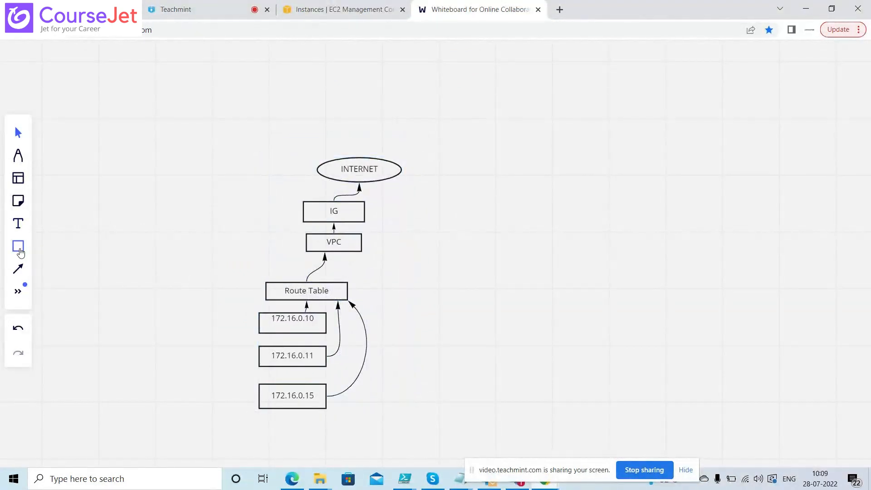
Draw a large rectangle framing the whole diagram, from INTERNET down to 172.16.0.15
left_click(59, 205)
left_click_drag(166, 117, 514, 419)
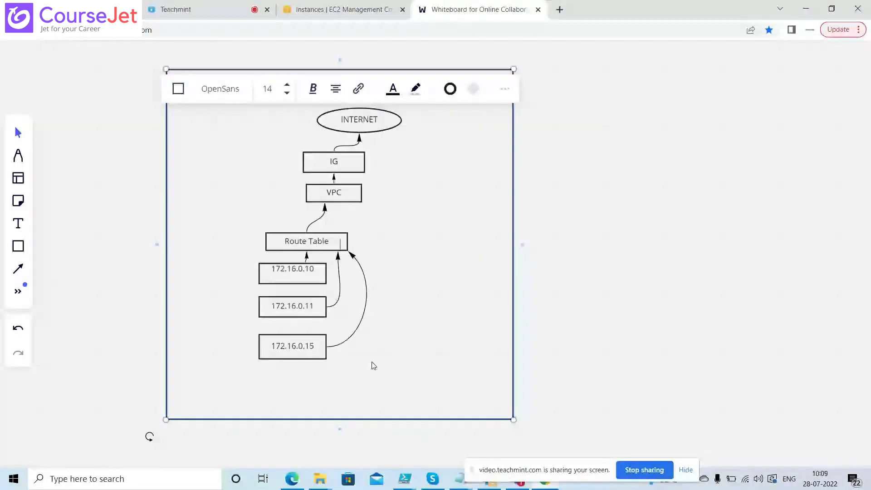
left_click(111, 305)
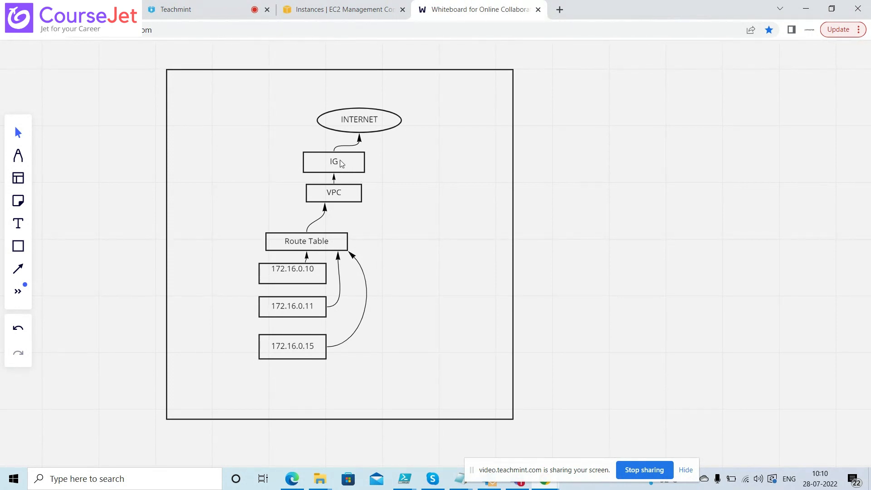
left_click(364, 163)
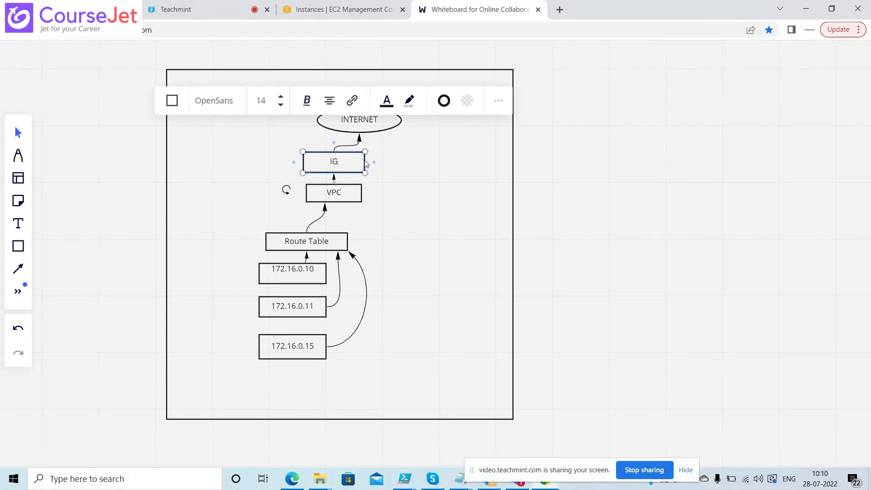
left_click(256, 148)
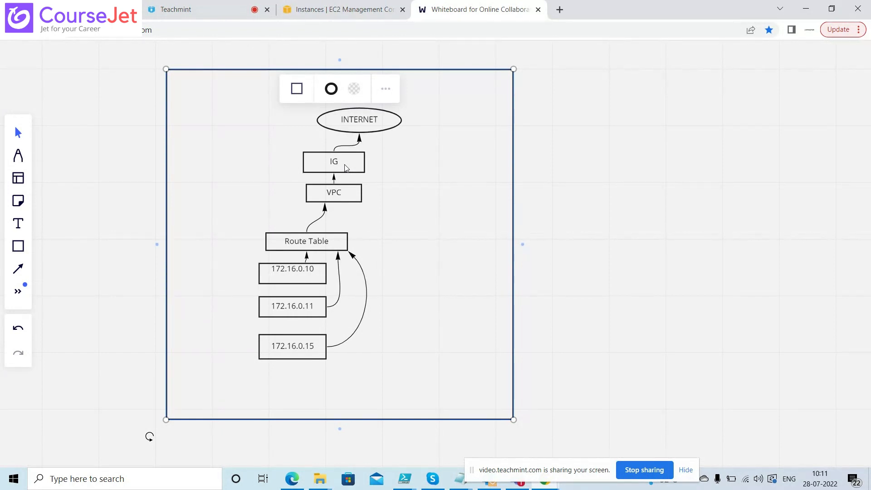
left_click(345, 10)
left_click(444, 14)
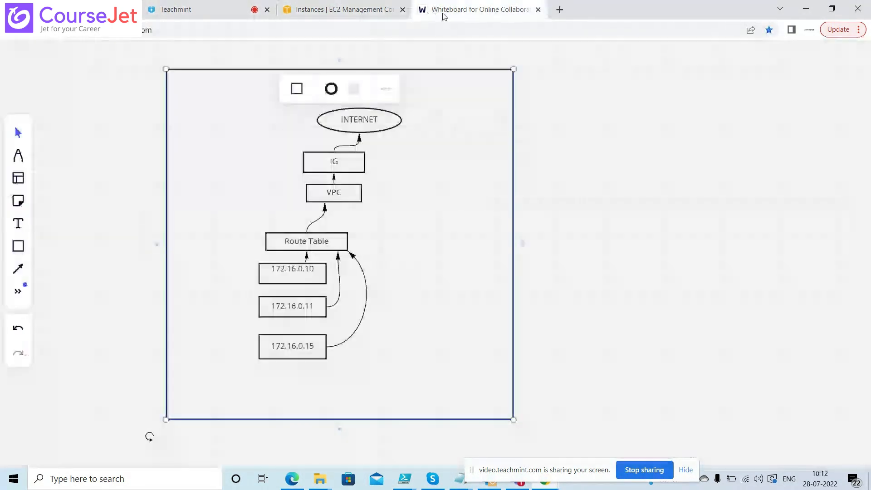
left_click(603, 153)
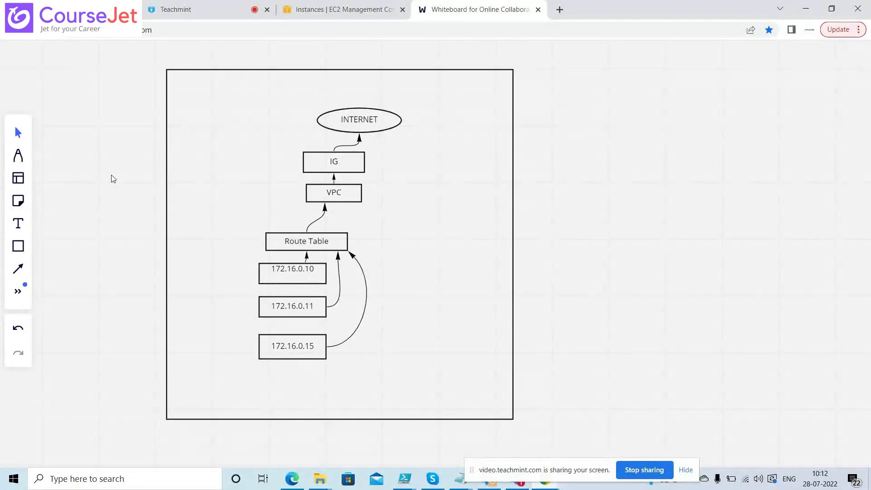
Add a 'Security Group' box right of the VPC box, then nudge the outer frame slightly
left_click(22, 245)
left_click(60, 207)
left_click_drag(355, 209, 451, 235)
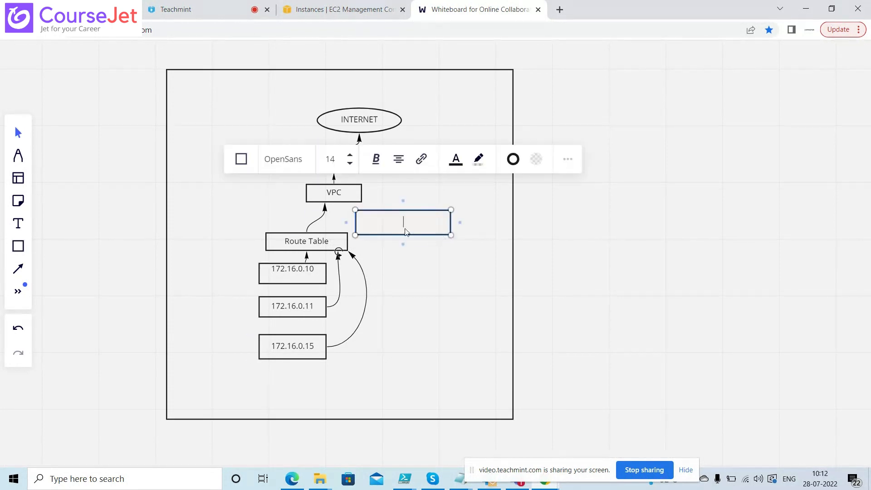
type("Security Group")
left_click(246, 215)
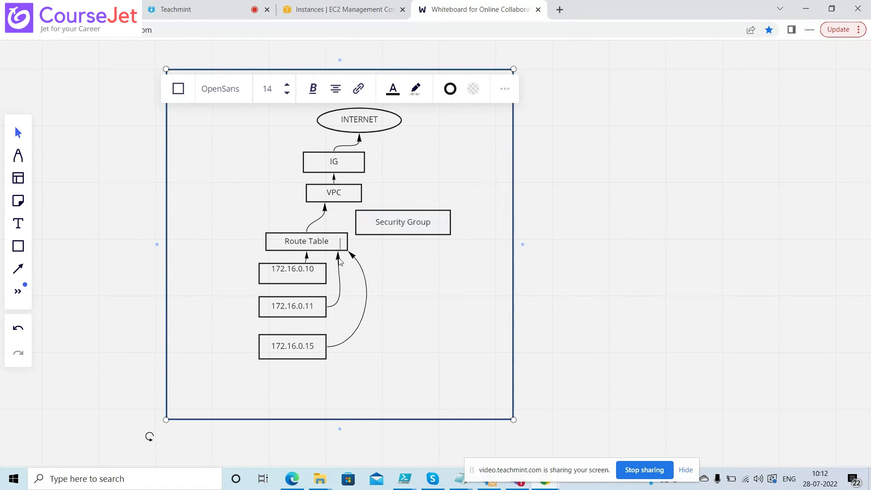
mouse_move(340, 262)
left_mouse_down()
mouse_move(371, 246)
mouse_move(351, 270)
left_mouse_up()
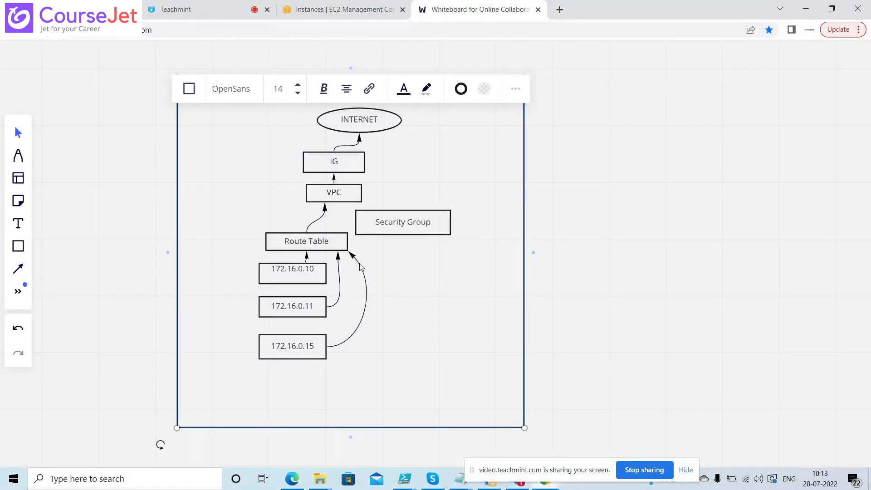
Move the Route Table box up and left, level with the Security Group box
key("Escape")
left_click(354, 257)
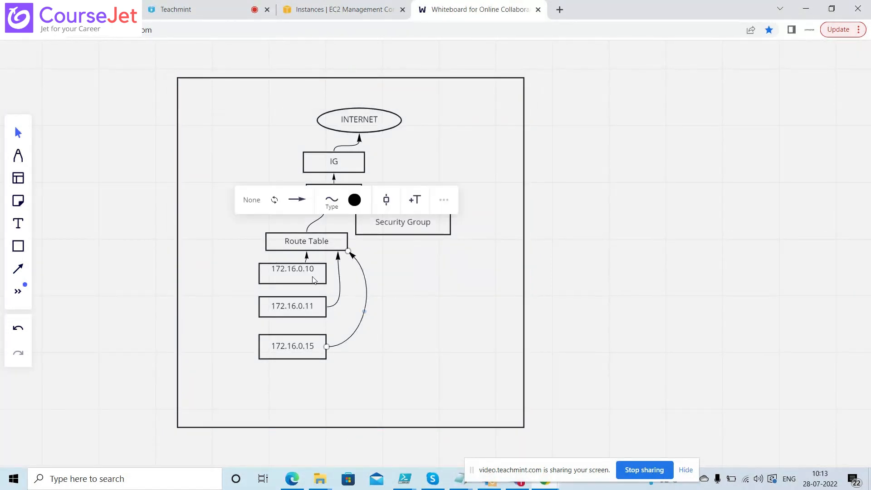
left_click(314, 277)
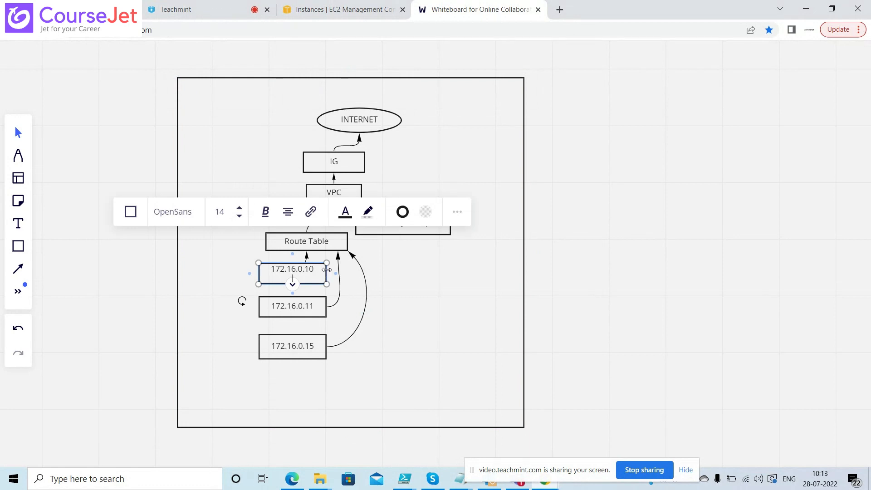
left_click(222, 269)
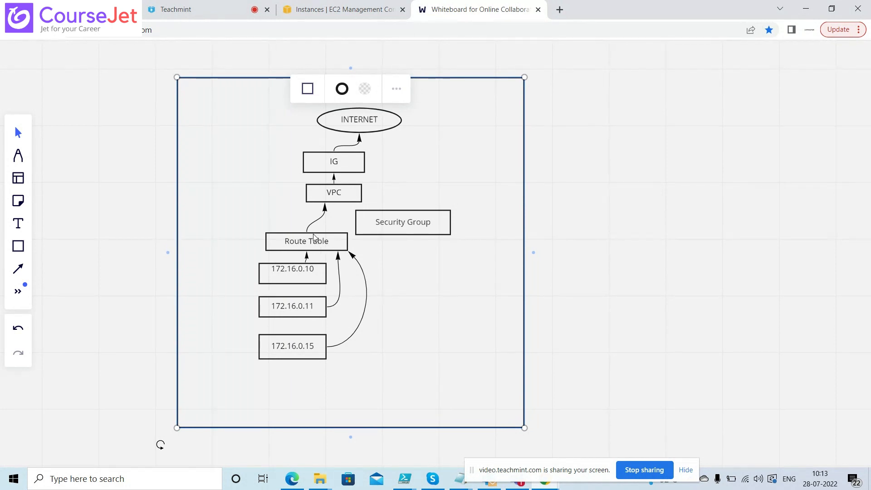
left_click_drag(314, 236, 307, 219)
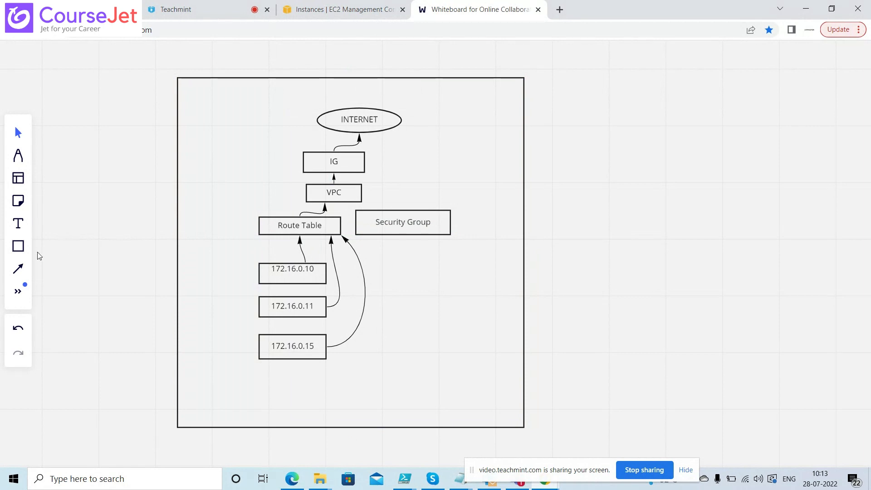
Draw an arrow from Security Group to Route Table
left_click(18, 269)
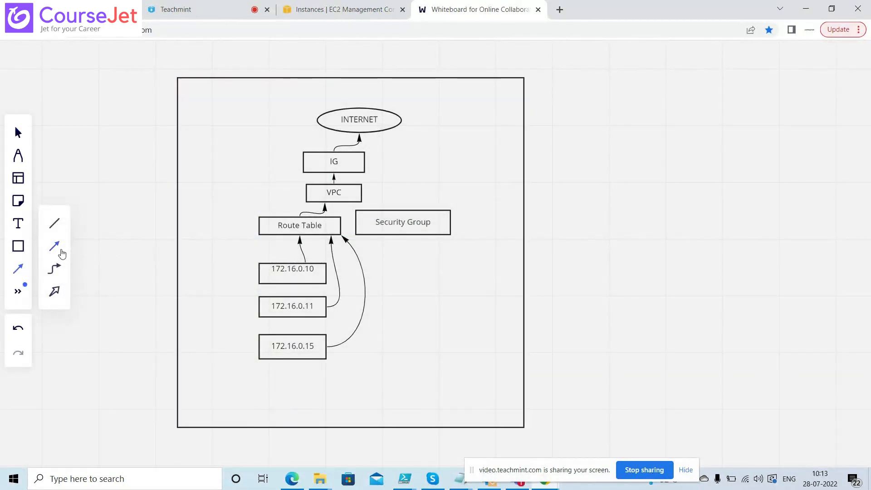
left_click(62, 254)
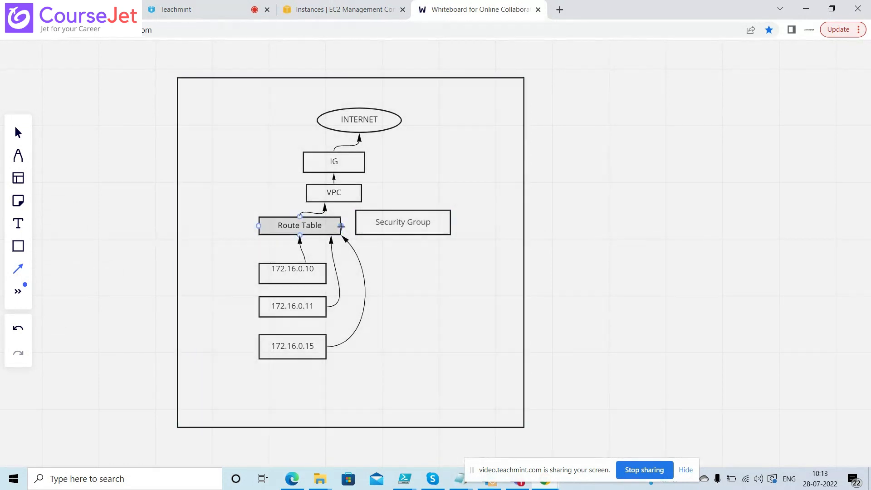
left_click_drag(355, 224, 341, 226)
Delete the arrows from 172.16.0.10, 172.16.0.11 and 172.16.0.15 to Route Table
left_click(299, 247)
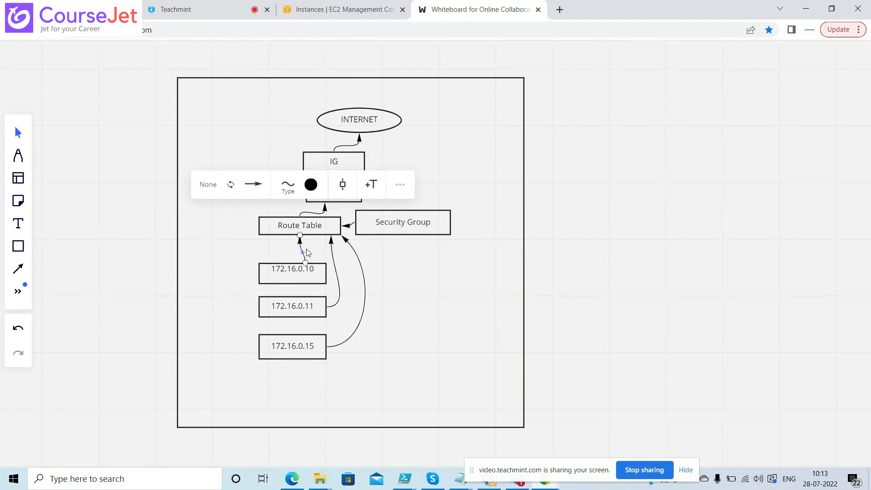
mouse_move(303, 253)
left_mouse_down()
mouse_move(329, 251)
mouse_move(306, 255)
left_mouse_up()
double_click(300, 242)
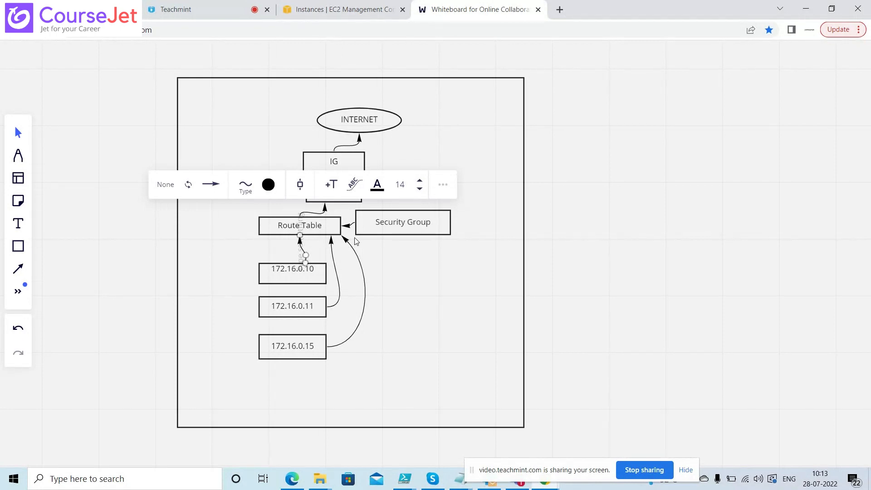
left_click(305, 257)
left_click(305, 257)
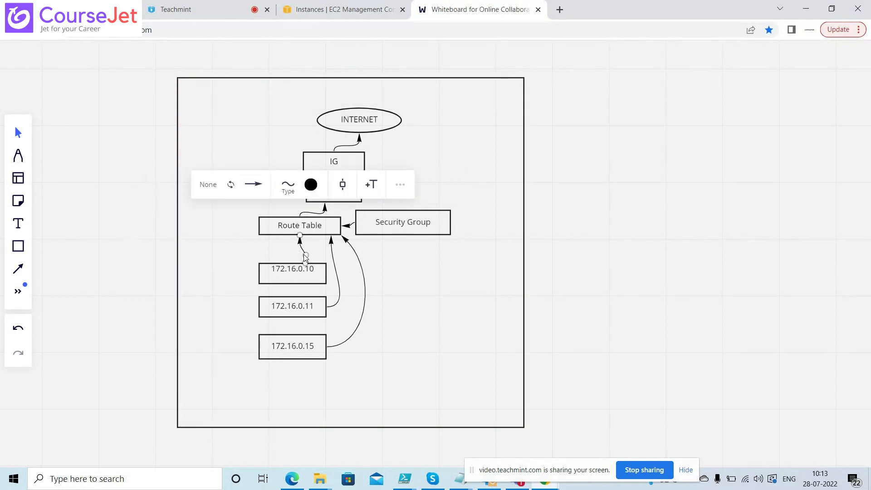
key("Delete")
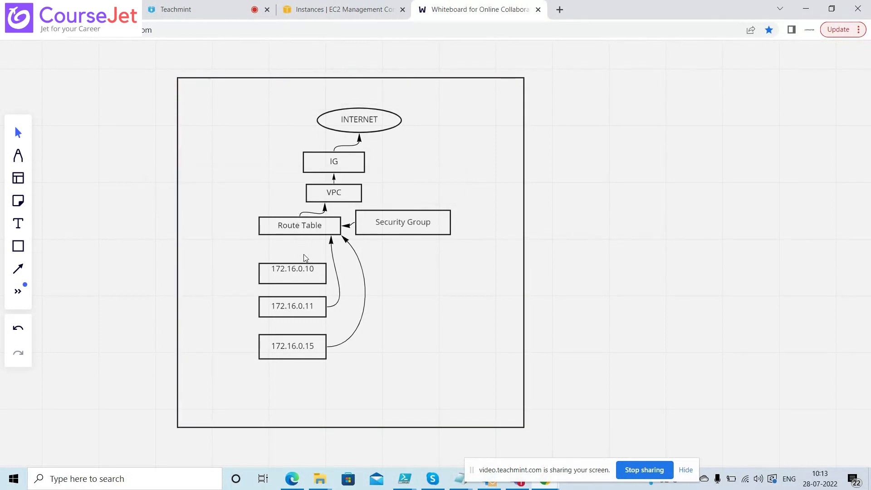
left_click(333, 259)
key("Delete")
left_click(361, 264)
key("Delete")
Connect 172.16.0.10, 172.16.0.11 and 172.16.0.15 to Security Group with arrows
left_click(26, 268)
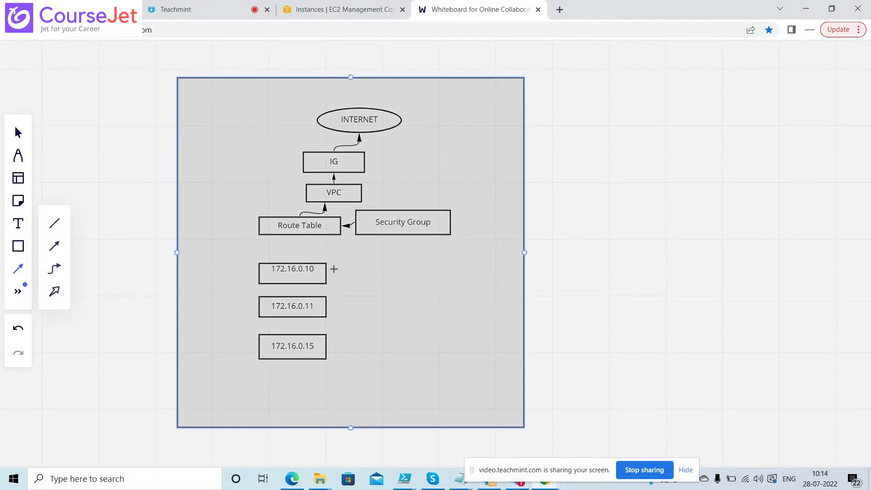
left_click_drag(327, 273, 381, 236)
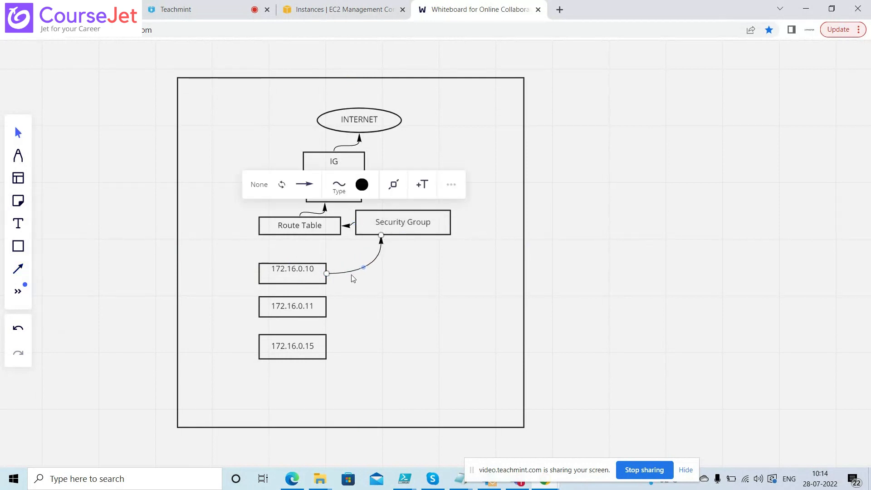
left_click(18, 269)
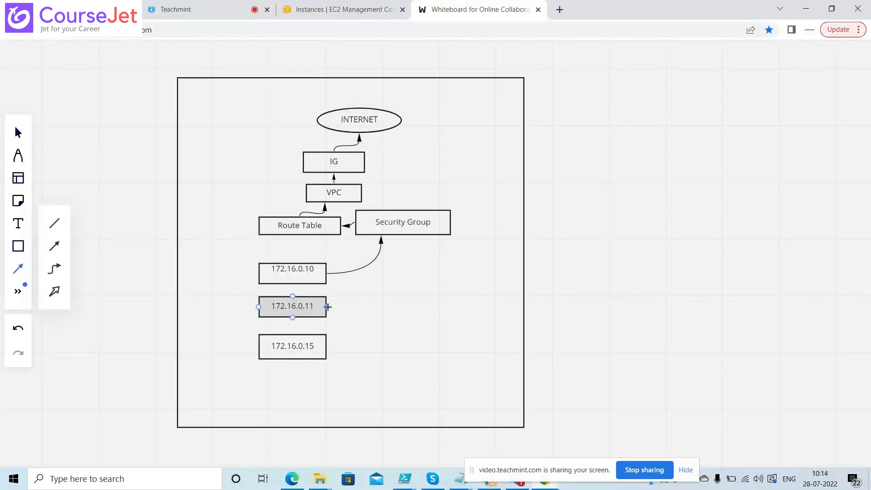
left_click_drag(327, 307, 396, 235)
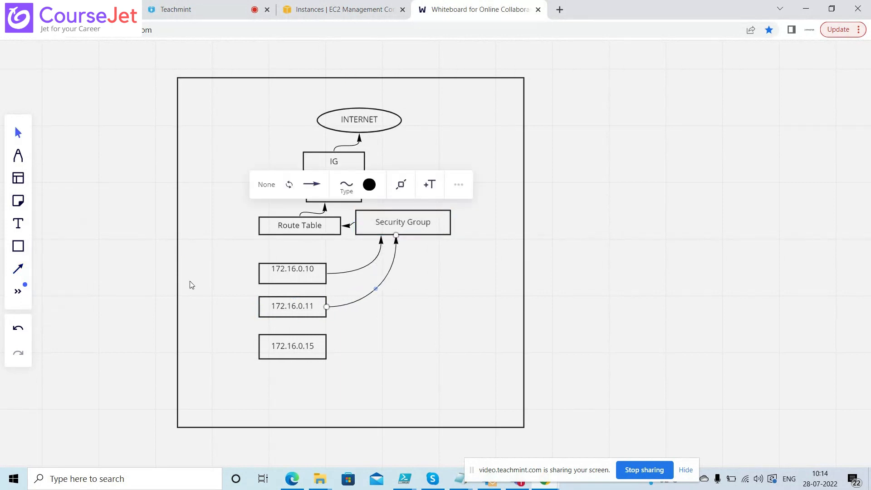
left_click(18, 269)
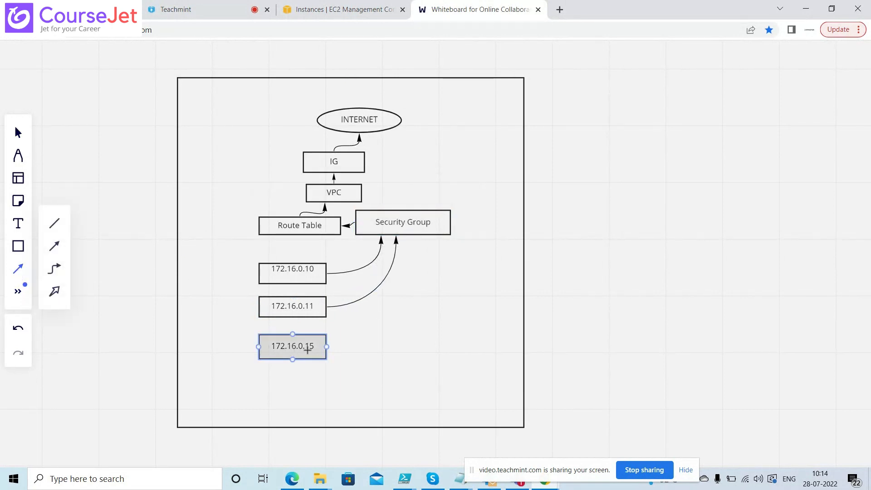
left_click_drag(326, 347, 421, 235)
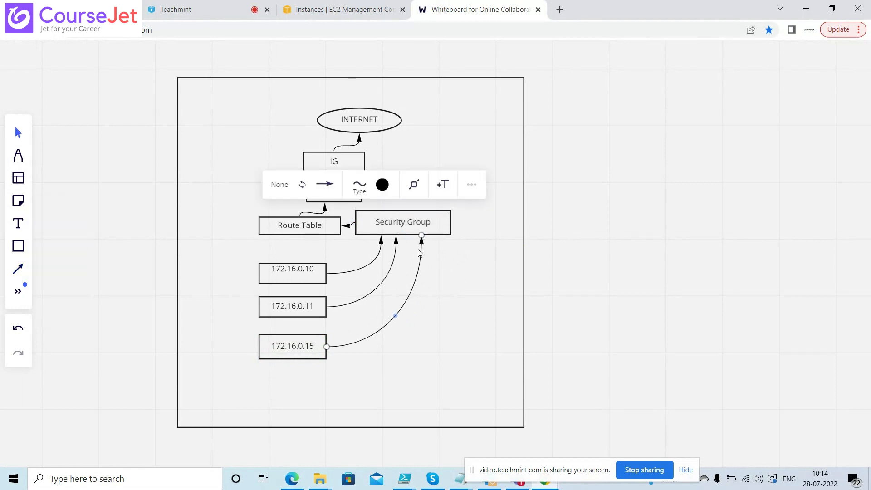
left_click(434, 229)
Replace the Security Group box's label with 'SSH 22' and then append 'Website 80'
double_click(431, 227)
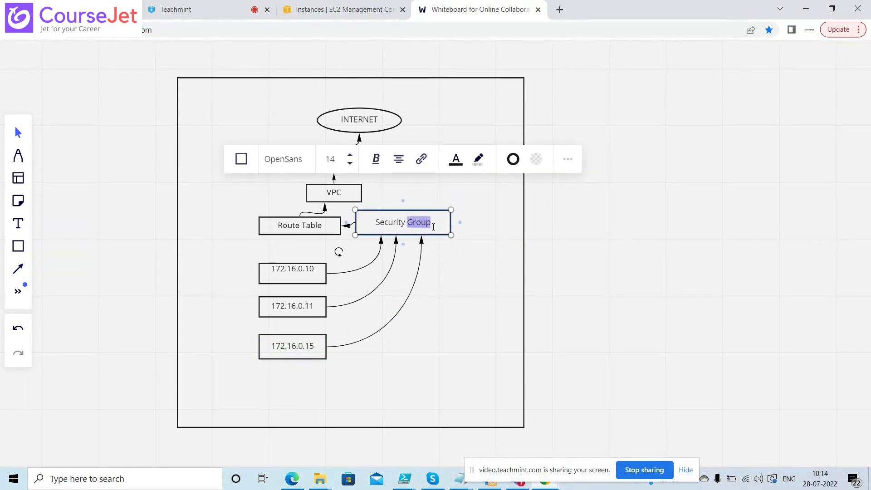
key("BackSpace")
key("BackSpace")
key("BackSpace")
key("BackSpace")
key("BackSpace")
key("BackSpace")
key("BackSpace")
key("BackSpace")
key("BackSpace")
key("BackSpace")
type("SSH 222")
key("BackSpace")
left_click(451, 263)
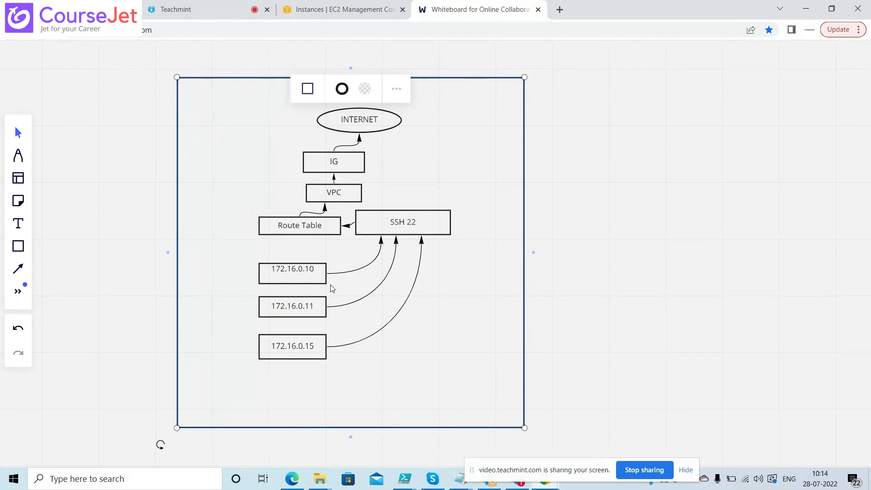
double_click(424, 224)
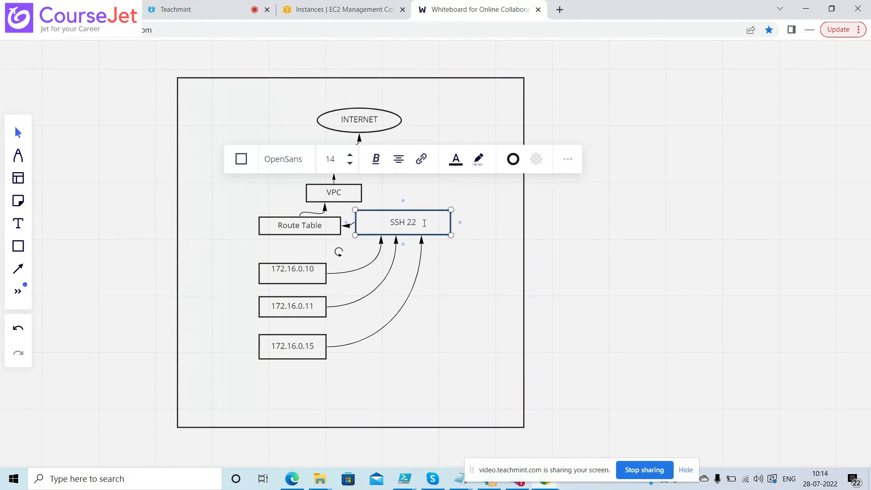
type("bsite 80")
Switch back to the AWS console tab and open the VPC dashboard from Services
left_click(317, 9)
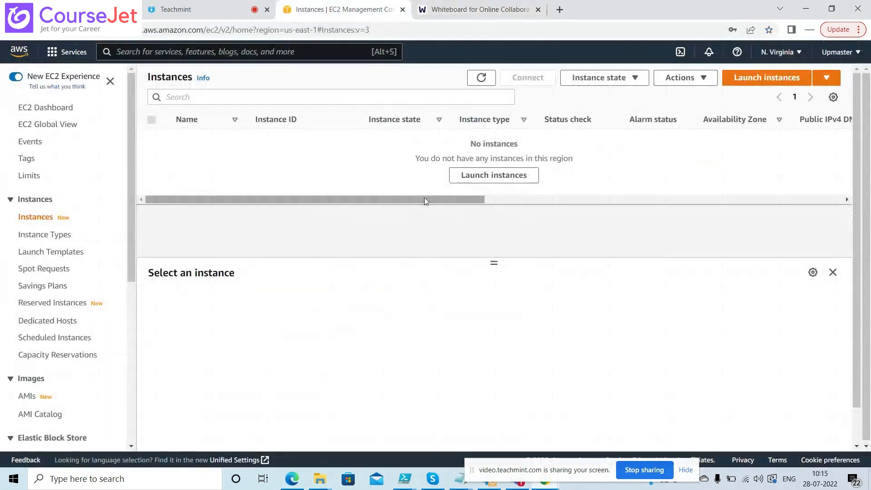
left_click_drag(424, 198, 370, 207)
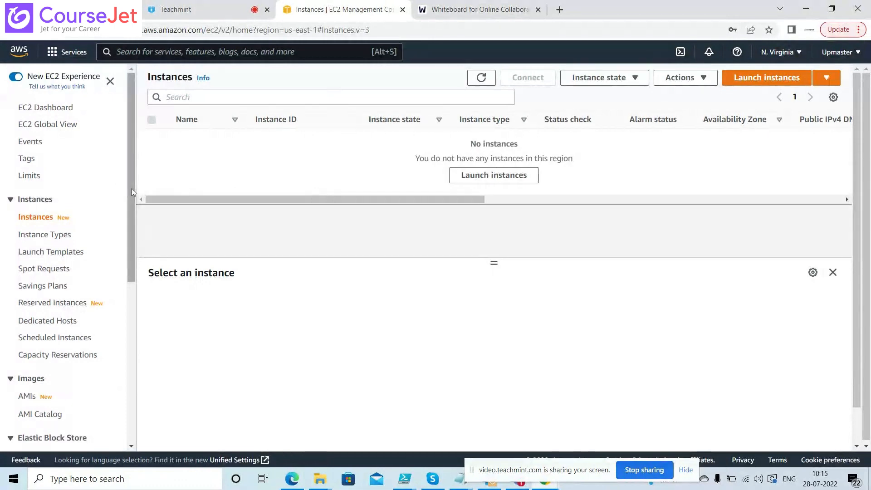
left_click_drag(131, 188, 130, 131)
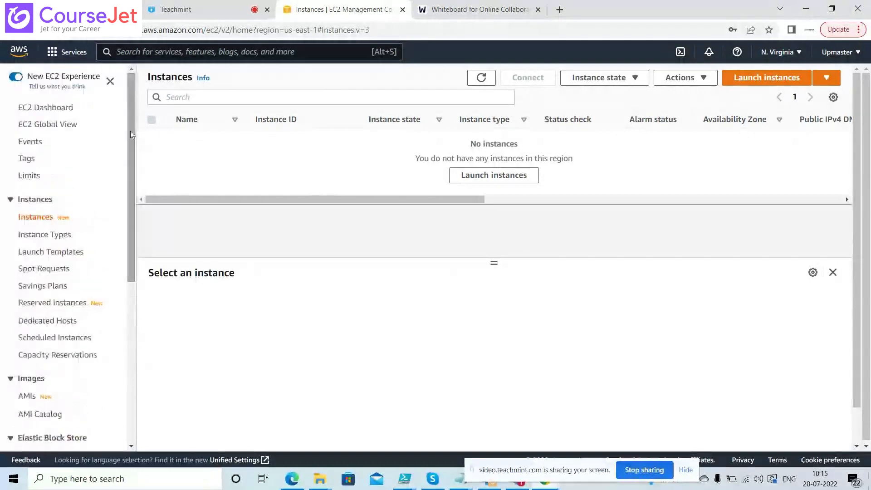
left_click(54, 56)
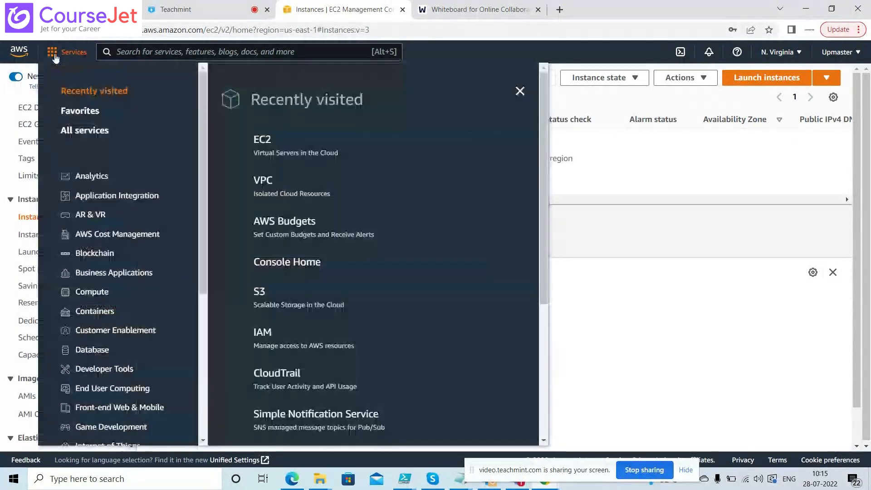
left_click(266, 188)
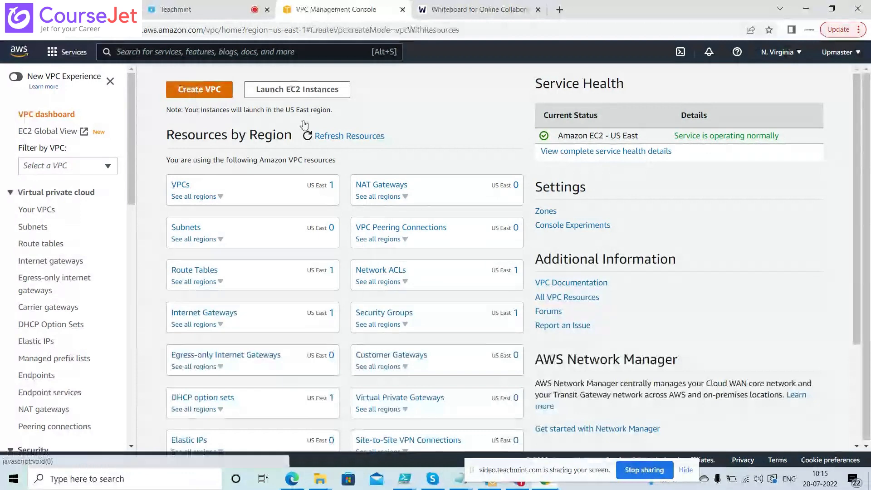
left_click(194, 91)
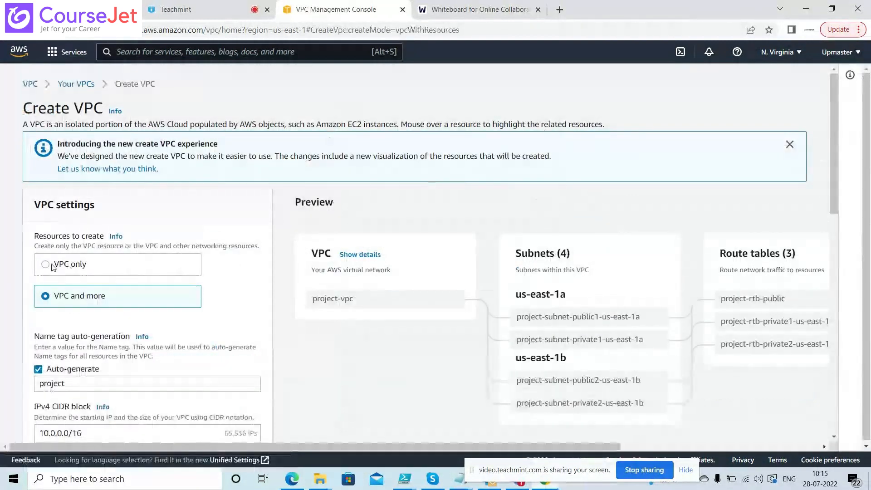
left_click(53, 265)
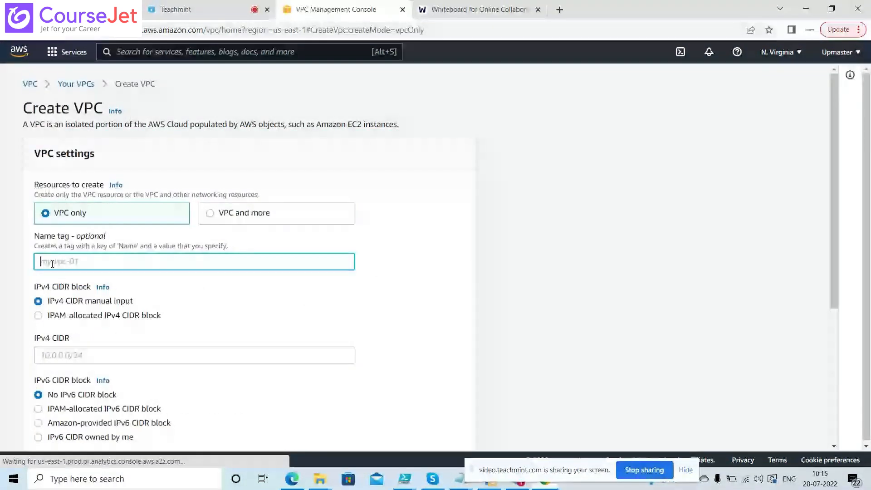
left_click(171, 261)
type("MYVPC")
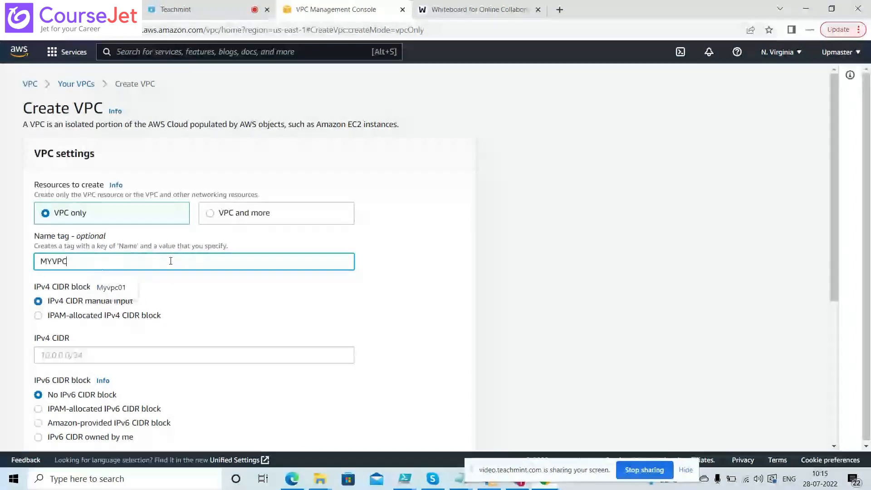
type("0")
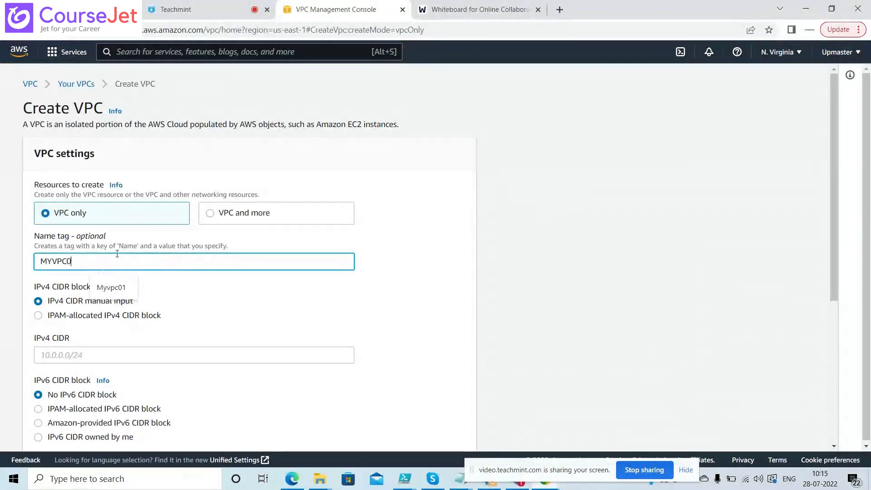
type("1")
left_click(319, 318)
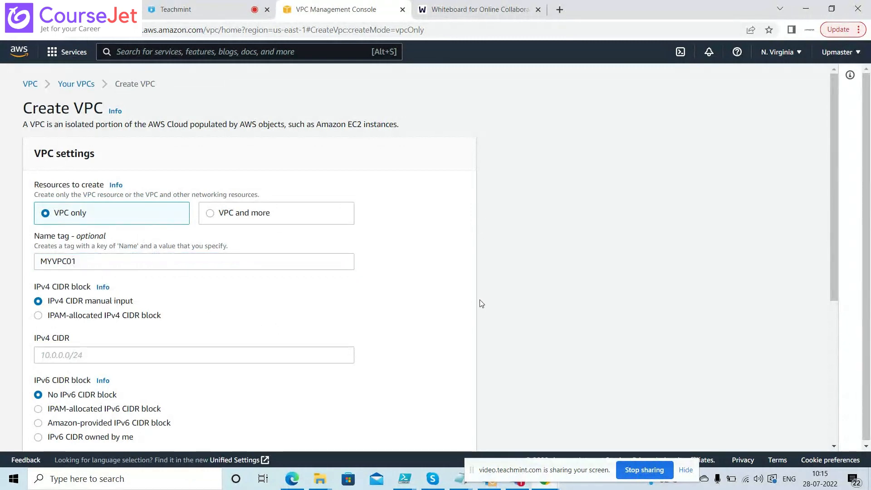
mouse_move(835, 173)
left_mouse_down()
mouse_move(834, 310)
mouse_move(821, 237)
mouse_move(826, 175)
left_mouse_up()
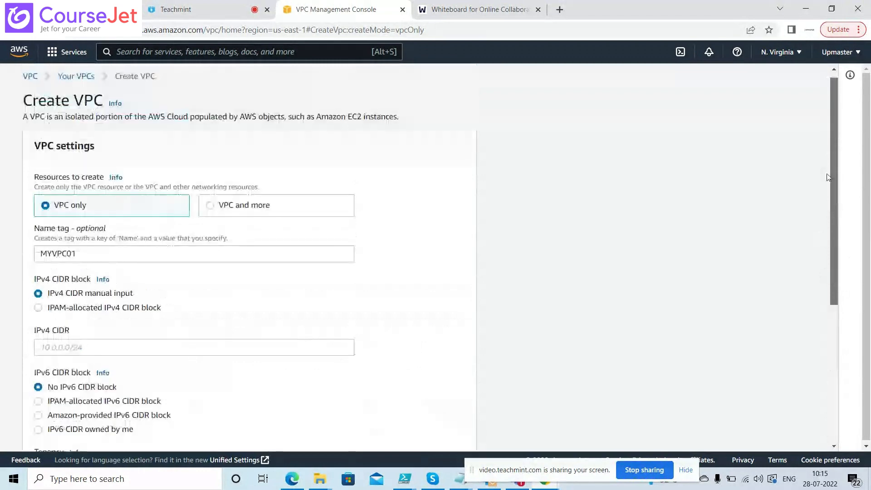
left_click(31, 84)
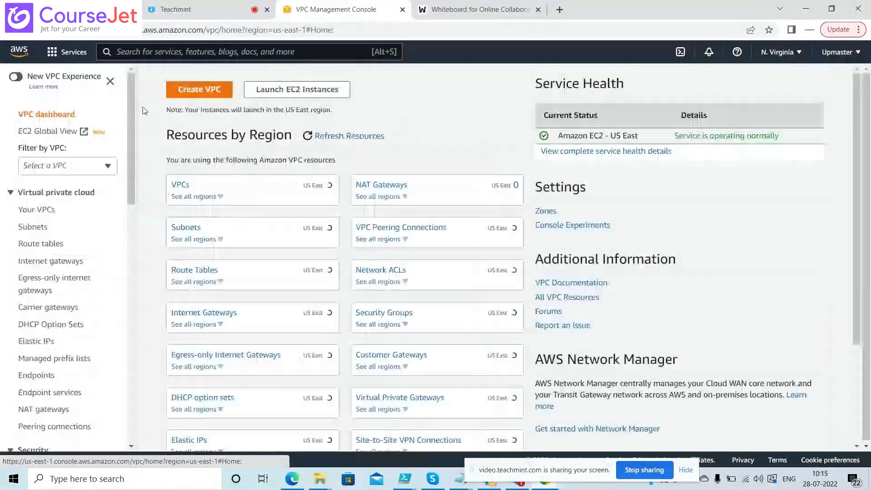
left_click(62, 54)
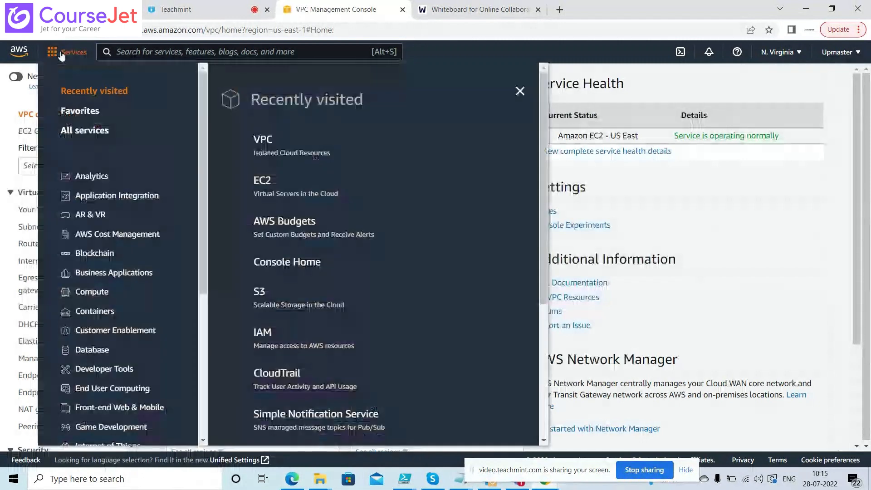
left_click(268, 182)
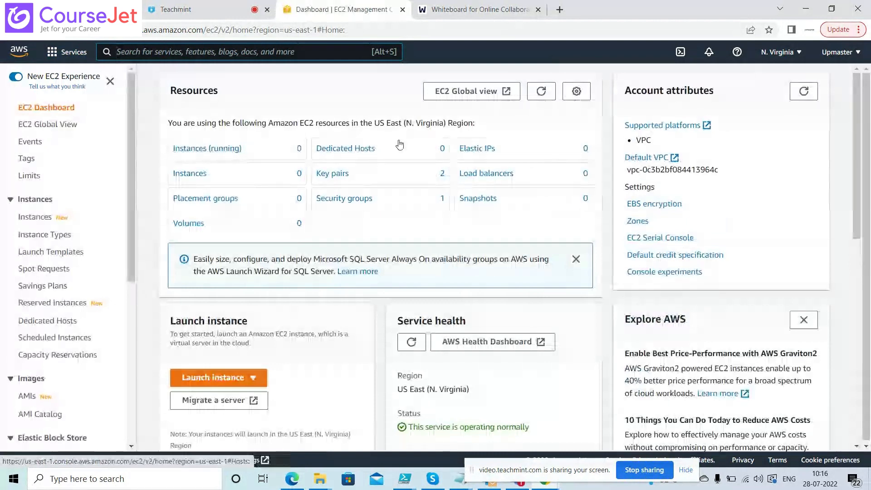
left_click(218, 378)
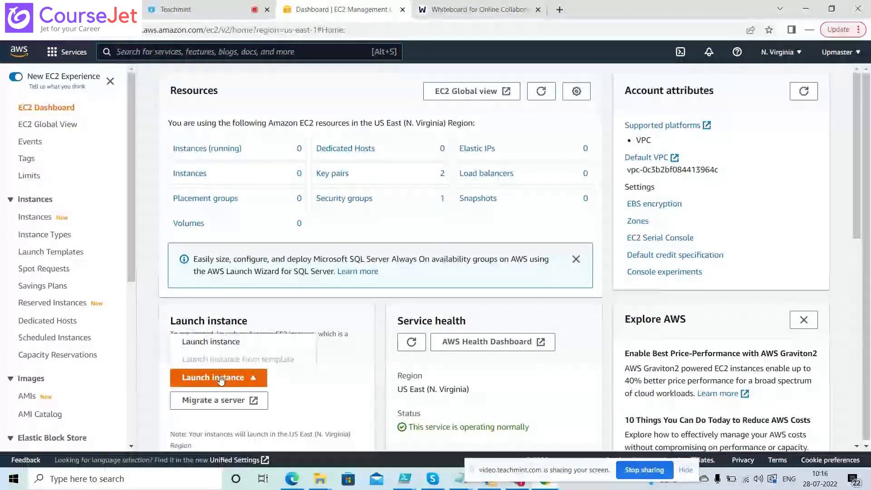
left_click(241, 346)
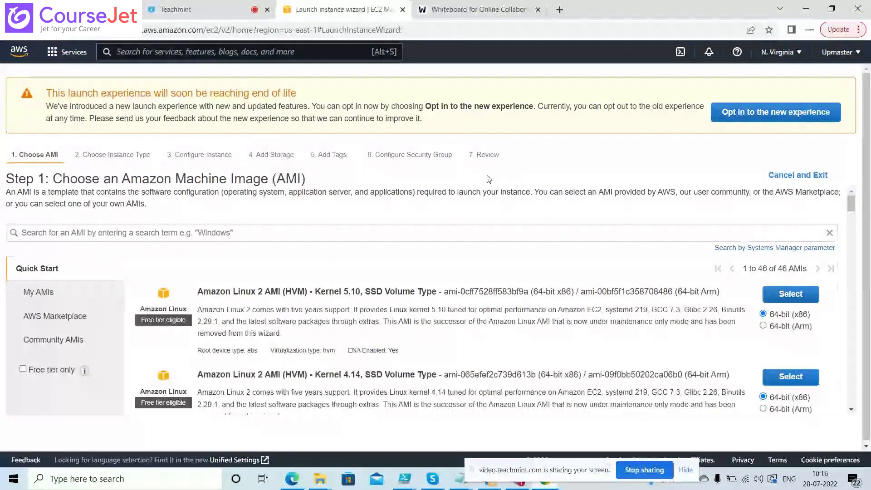
left_click(67, 52)
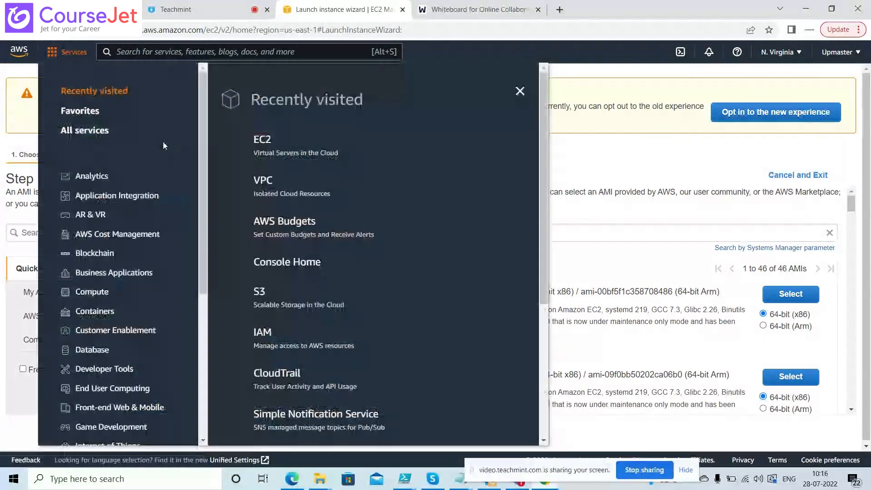
left_click(264, 179)
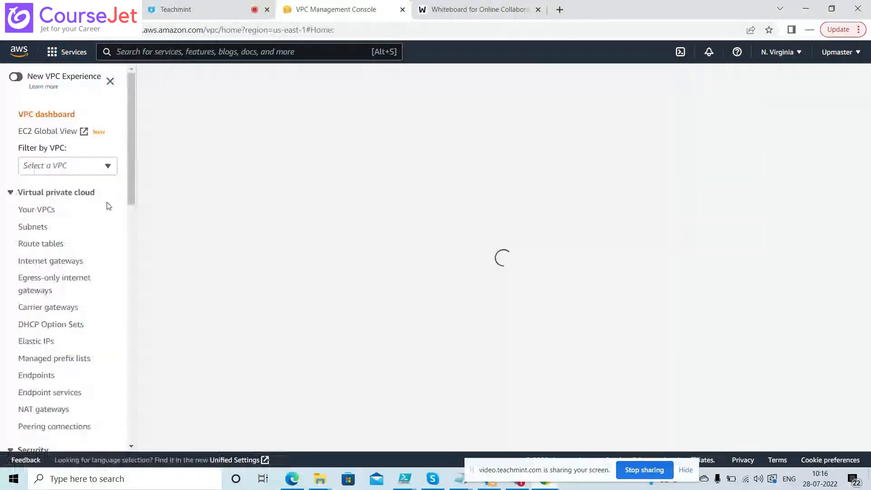
mouse_move(129, 182)
left_mouse_down()
mouse_move(131, 259)
mouse_move(129, 184)
left_mouse_up()
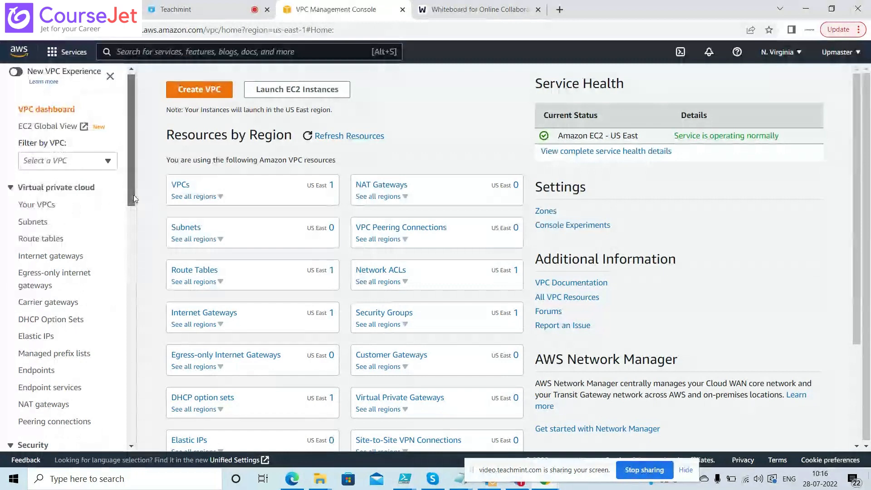
left_click_drag(133, 194, 134, 282)
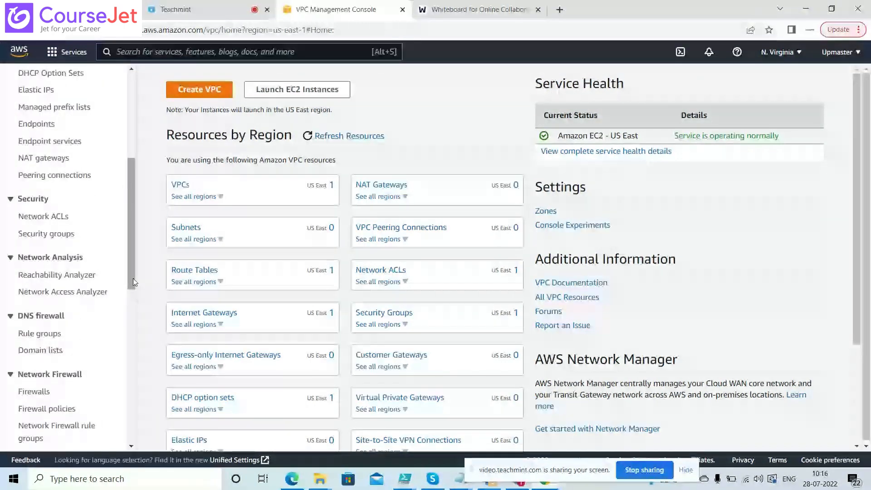
Review the Security groups list and its Actions menu, then open Your VPCs
left_click(47, 233)
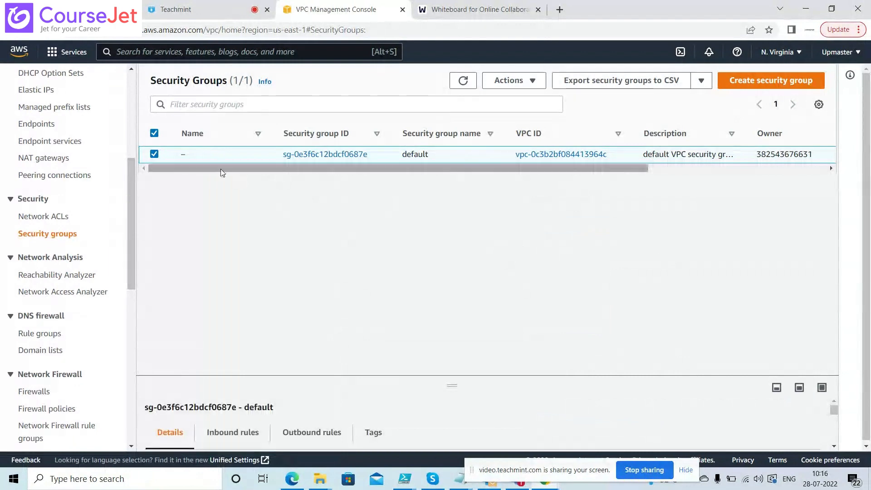
left_click(533, 82)
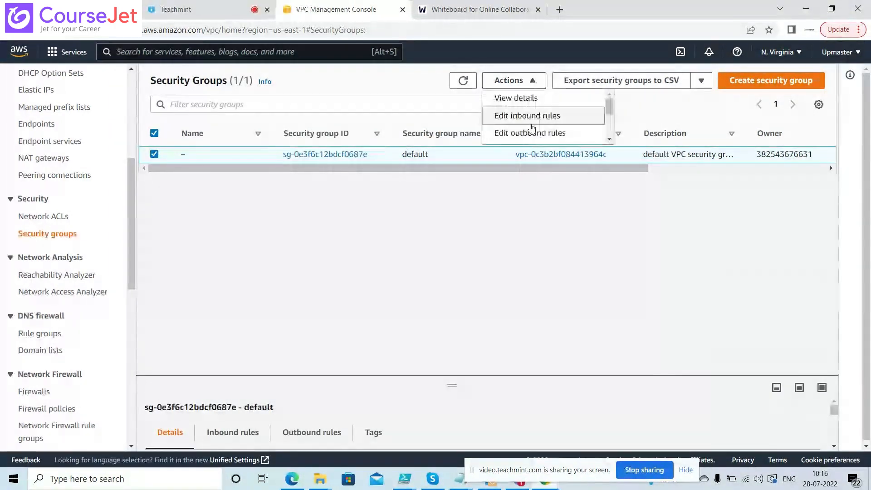
left_click(479, 189)
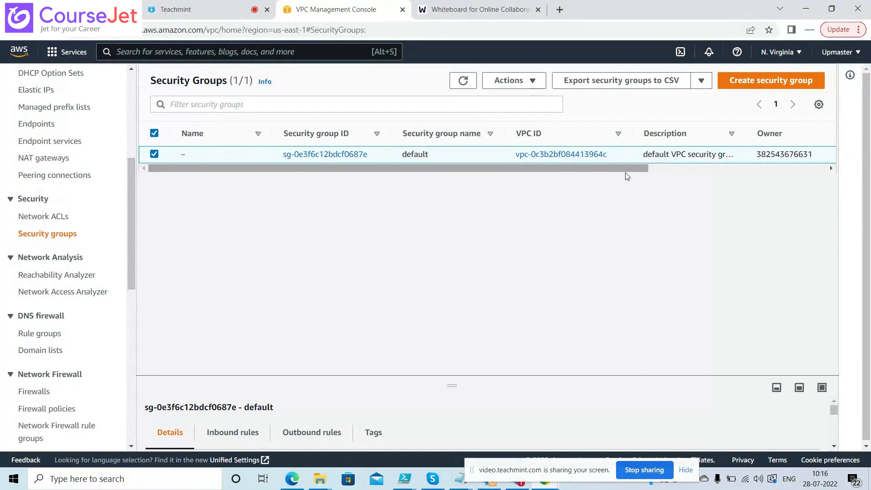
left_click_drag(128, 211, 130, 154)
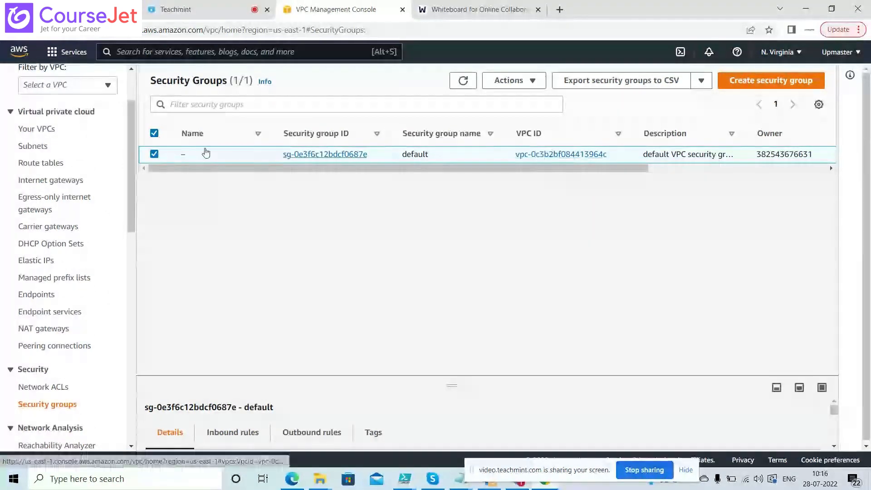
left_click(57, 131)
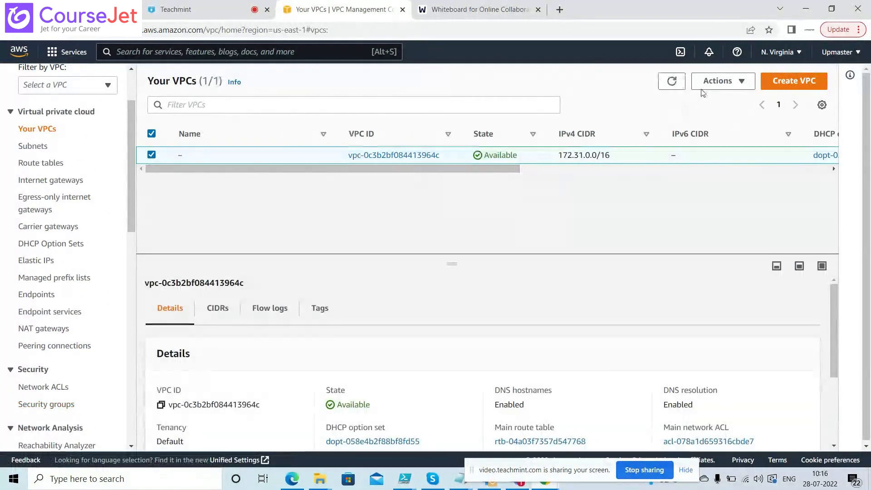
Create a VPC-only VPC named MYVPC01 with IPv4 CIDR 10.0.0.0/24
left_click(793, 84)
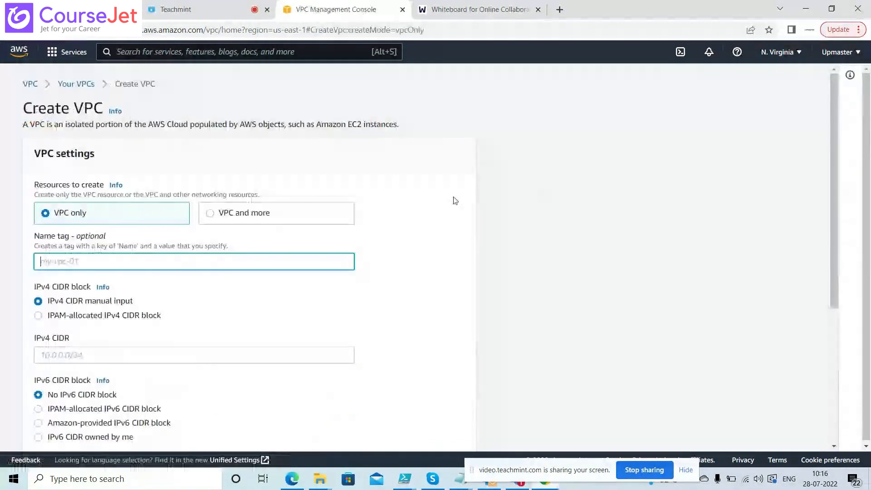
left_click(123, 261)
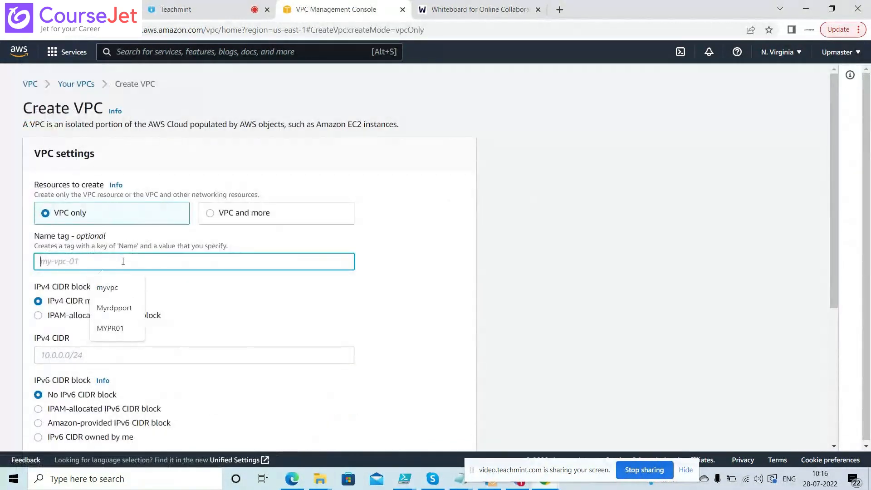
type("M")
key("BackSpace")
type("MY")
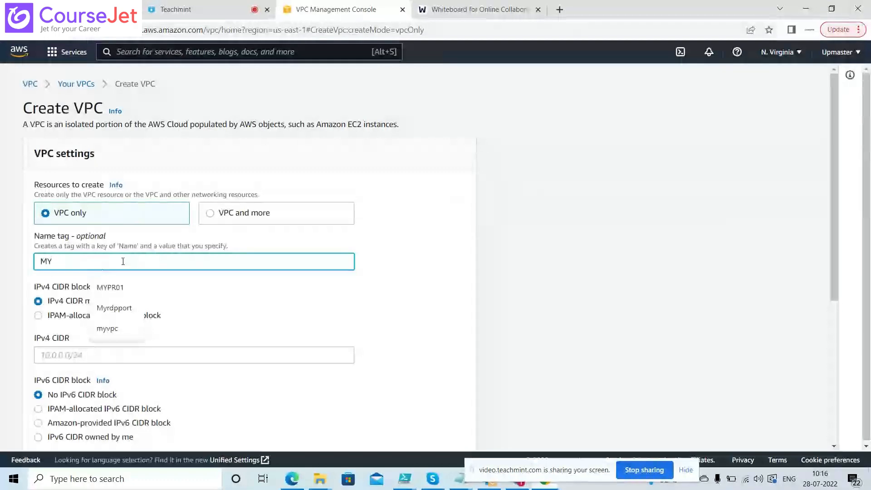
type("VPC")
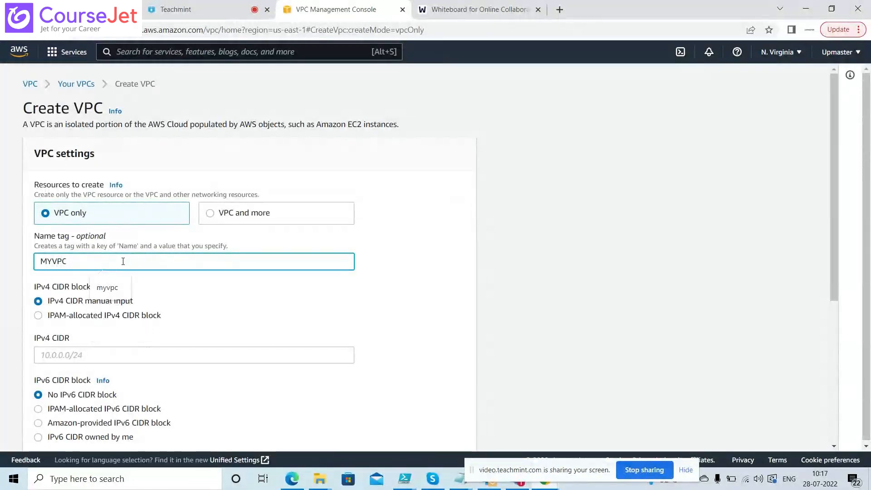
type("01")
left_click(261, 357)
type("10.0.")
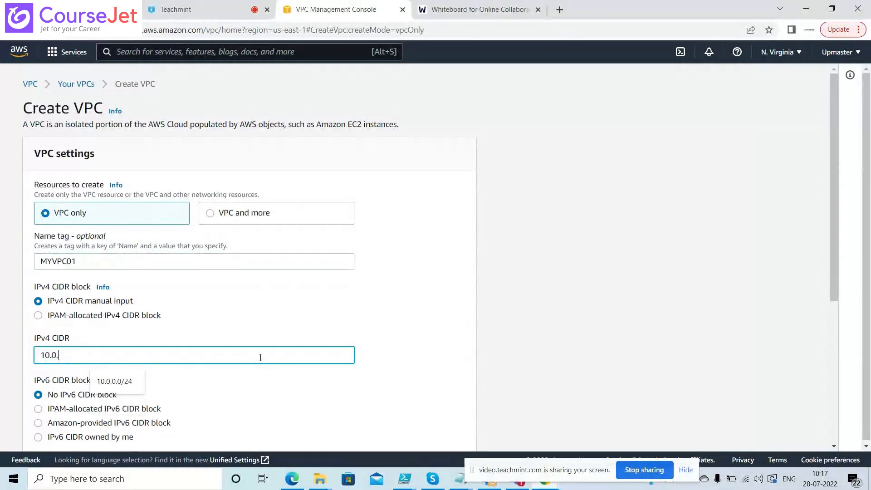
type("0.0/24")
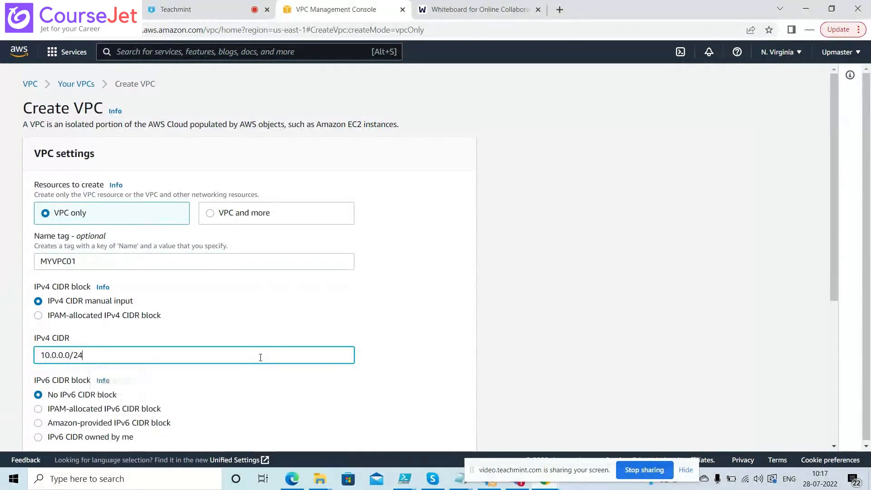
left_click_drag(837, 192, 838, 299)
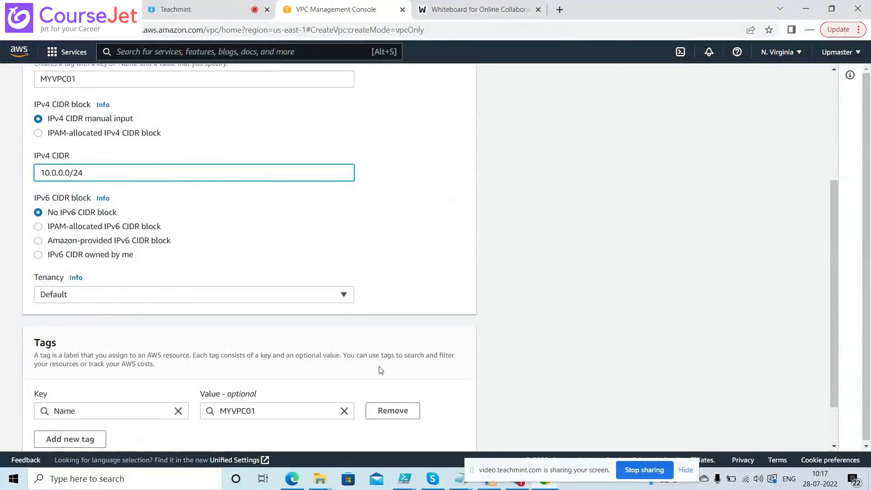
left_click_drag(837, 271, 839, 305)
left_click(453, 436)
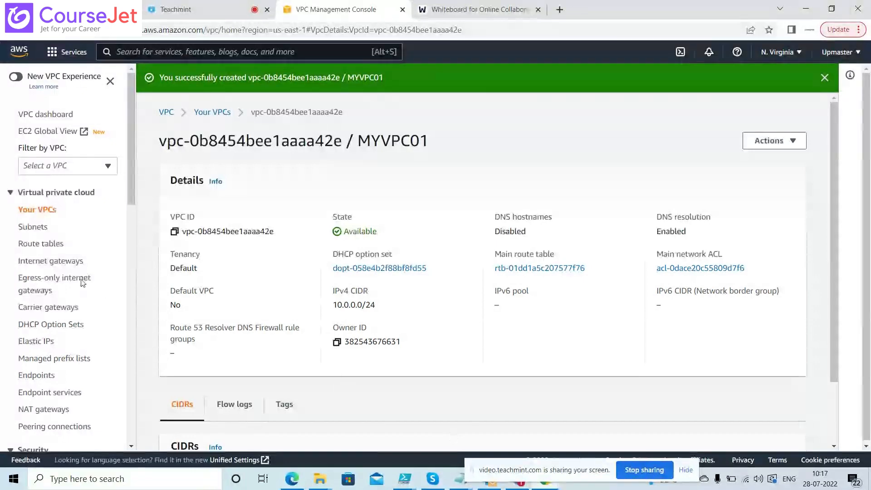
Open the Create subnet form from the Subnets page
left_click(32, 229)
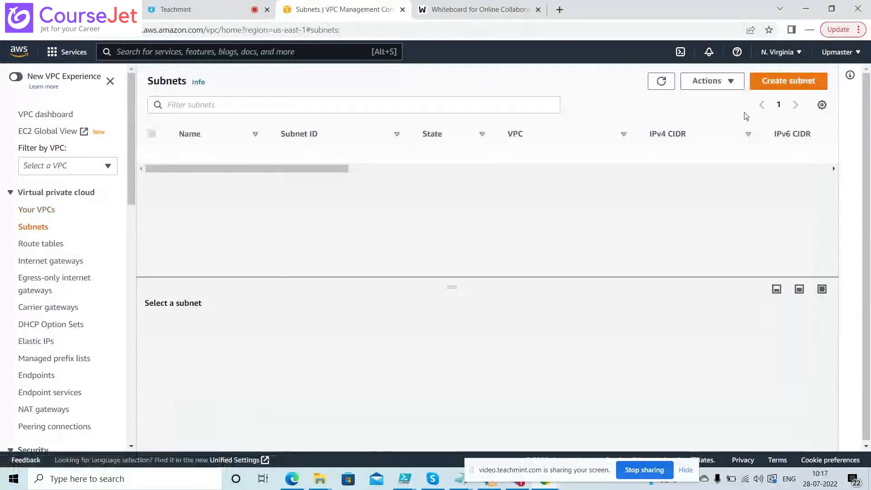
left_click(776, 82)
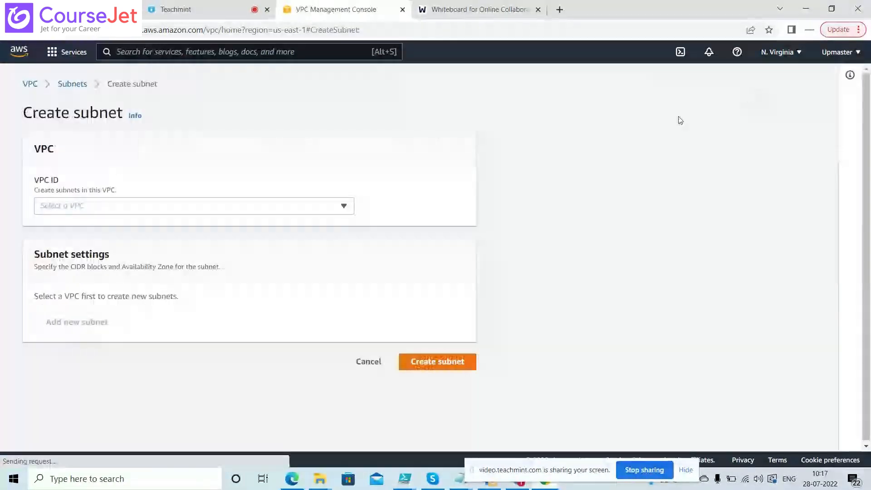
Assign the new subnet to MYVPC01 and clear the mistaken name entry
left_click(181, 211)
left_click(127, 265)
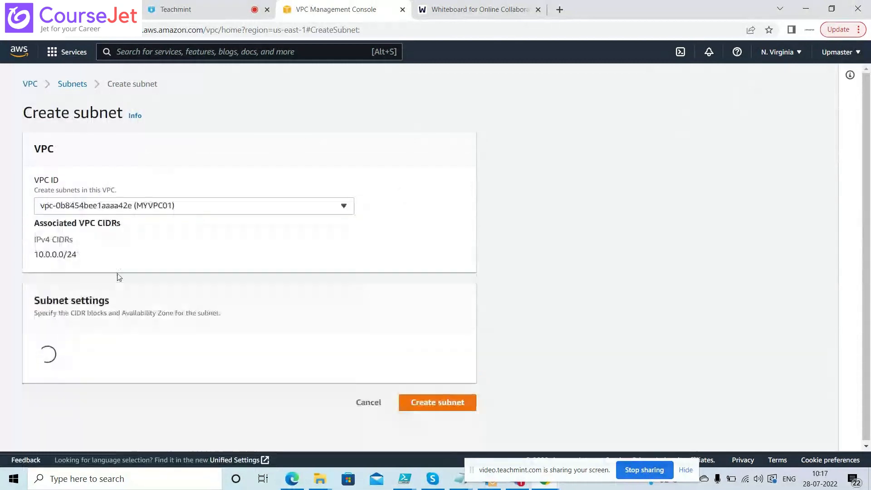
left_click(92, 393)
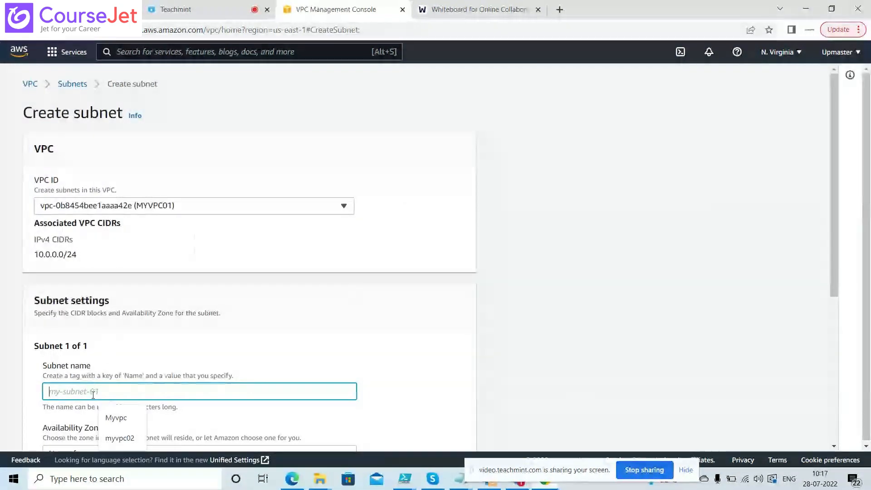
type("10.0.0.0/26")
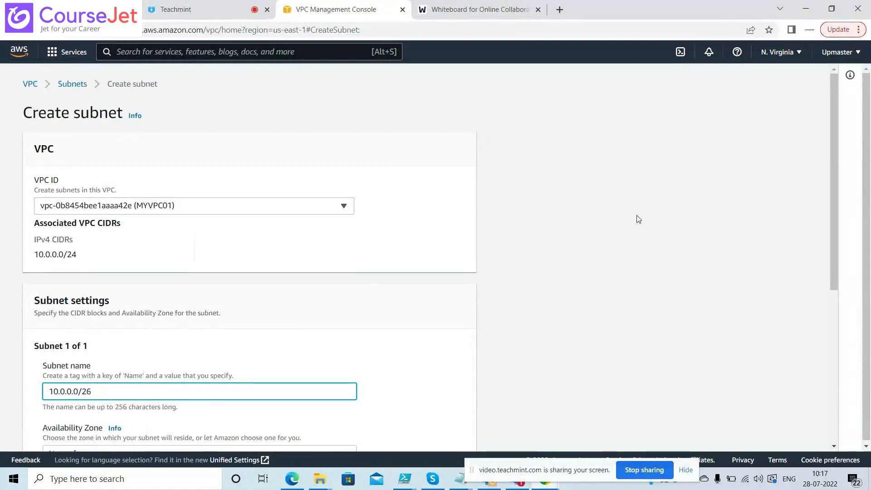
left_click_drag(834, 216, 780, 301)
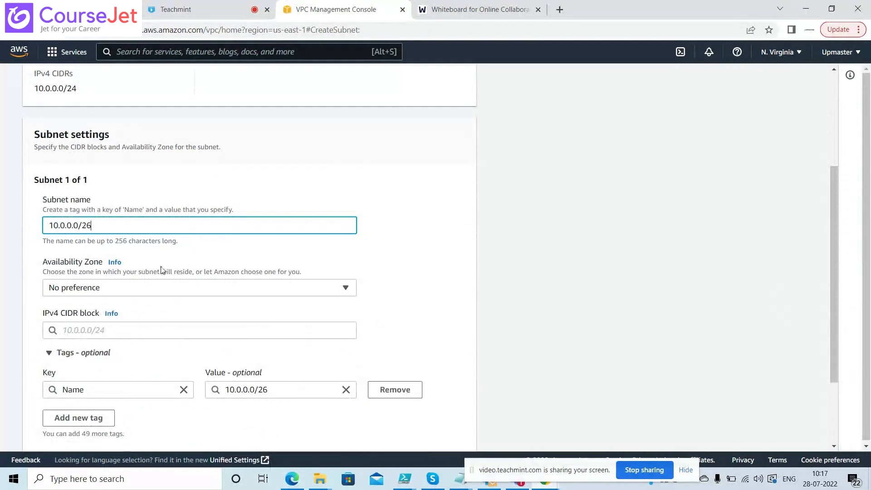
key("ctrl+a")
key("ctrl+c")
key("BackSpace")
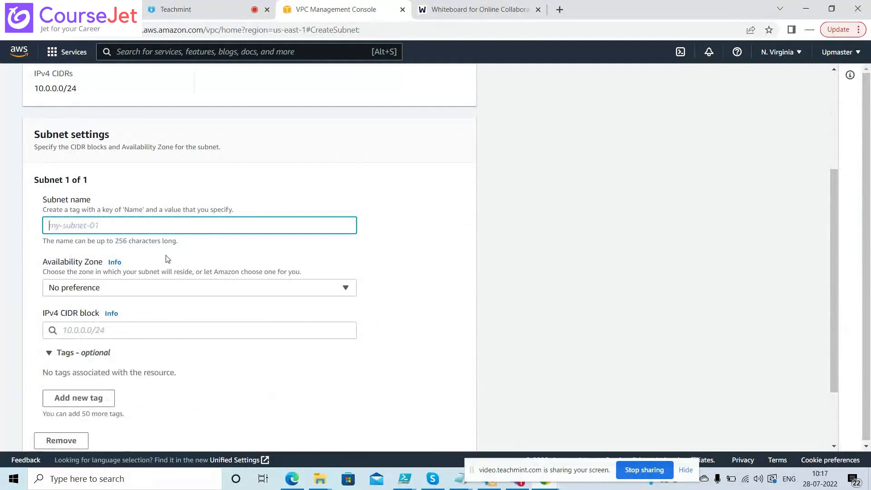
Give the subnet IPv4 CIDR block 10.0.0.0/26 and the name Mysubnet01
left_click(94, 330)
key("ctrl+v")
left_click(83, 223)
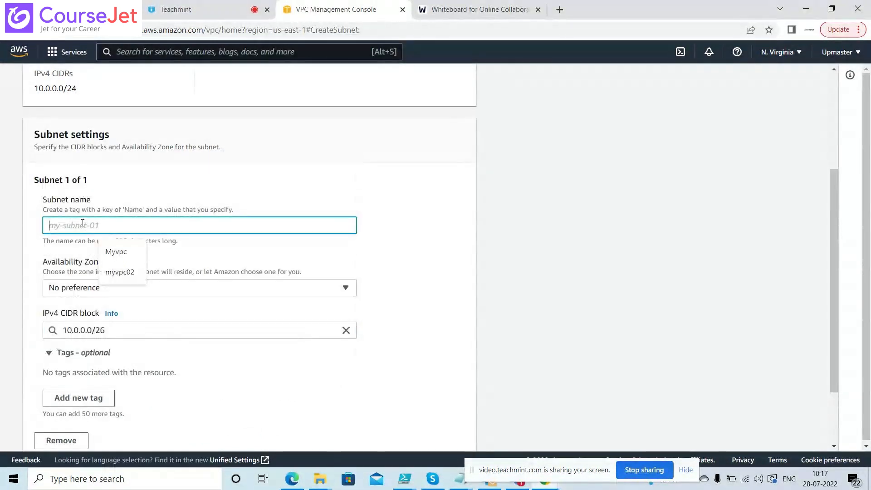
type("Mysubn")
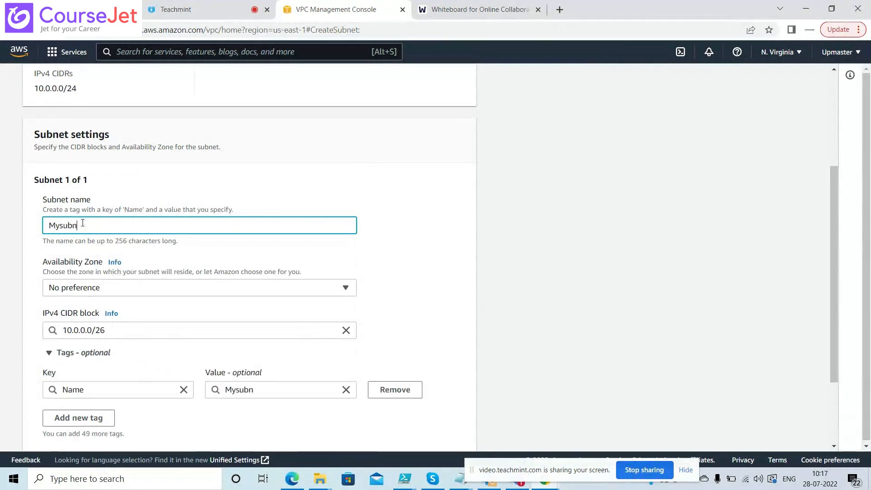
type("et01")
left_click(431, 311)
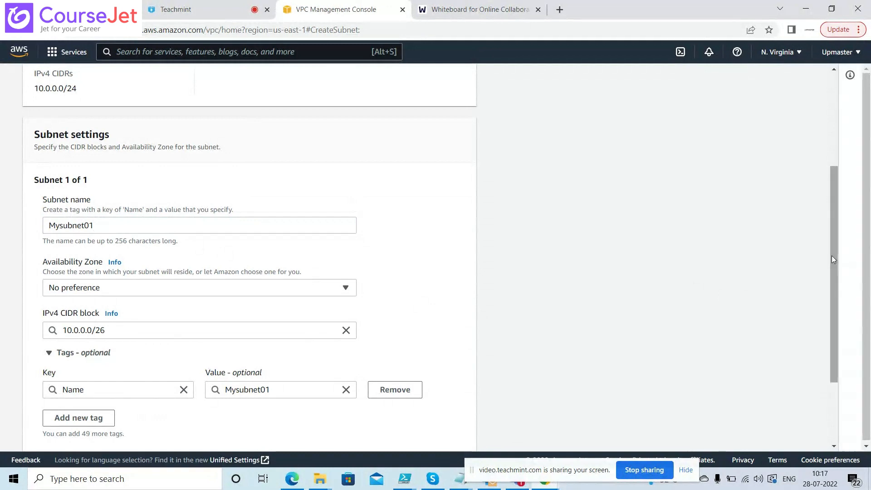
left_click_drag(831, 255, 829, 322)
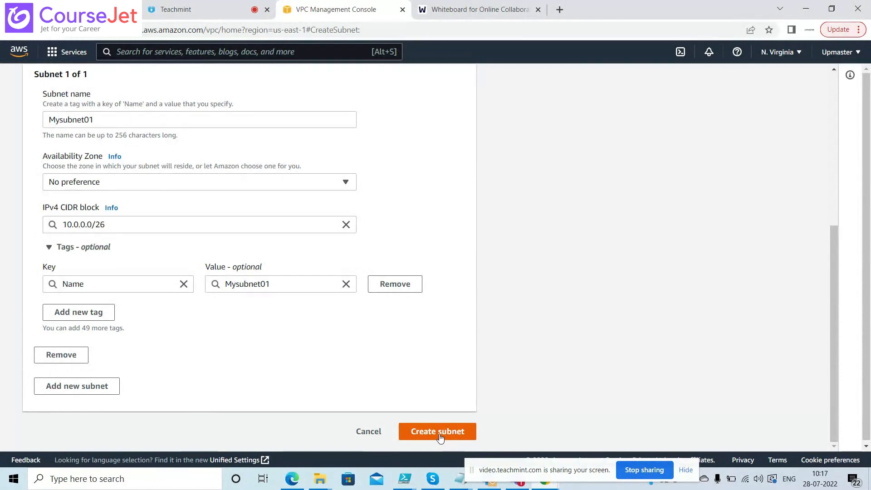
List the Availability Zone choices, us-east-1a through us-east-1f, for Mysubnet01
left_click(278, 182)
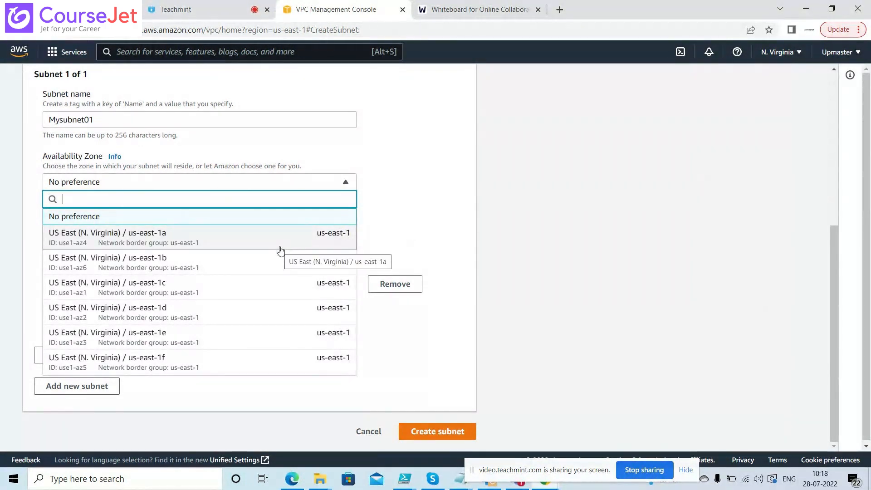
Browse the AWS region list, then start a new Chrome tab on the Google page
left_click(795, 57)
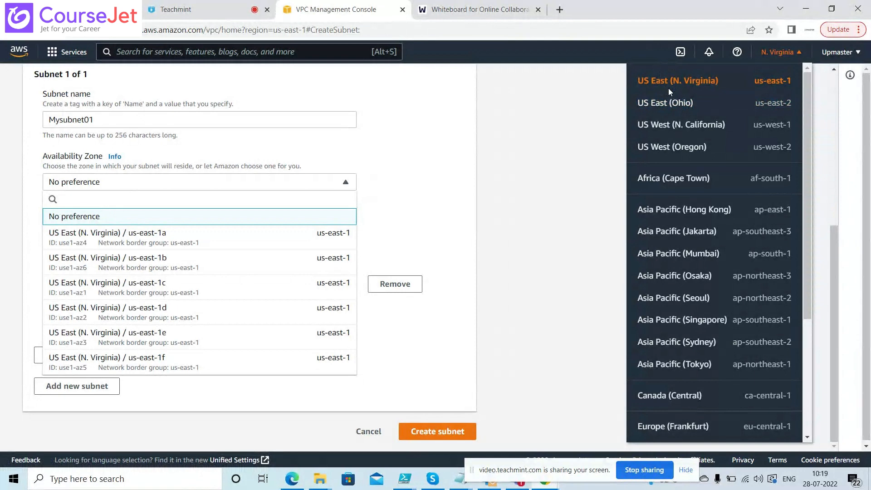
left_click(558, 11)
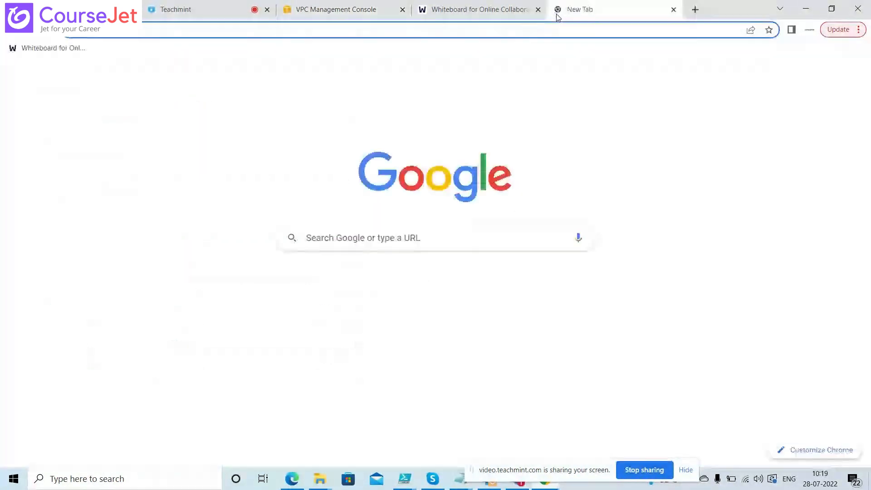
Find 'usmap' in Google Images, open the SlideShare Usmap page, then return to the VPC tab
type("usmap")
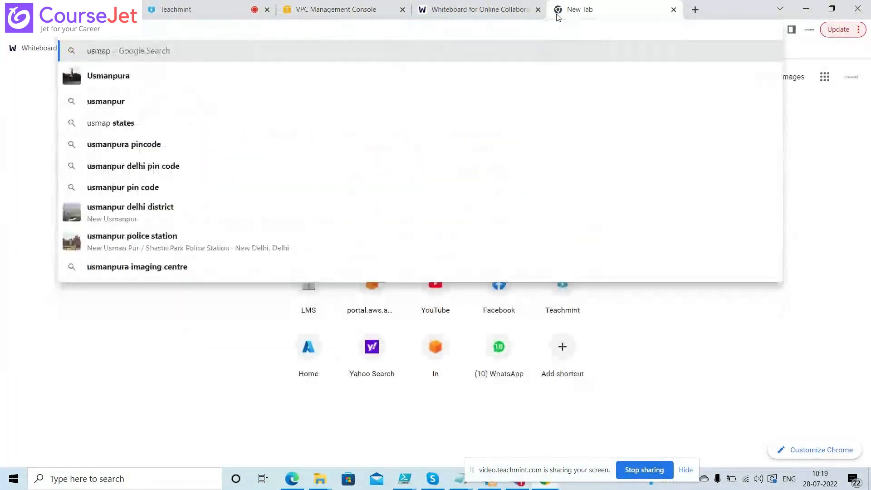
key("Return")
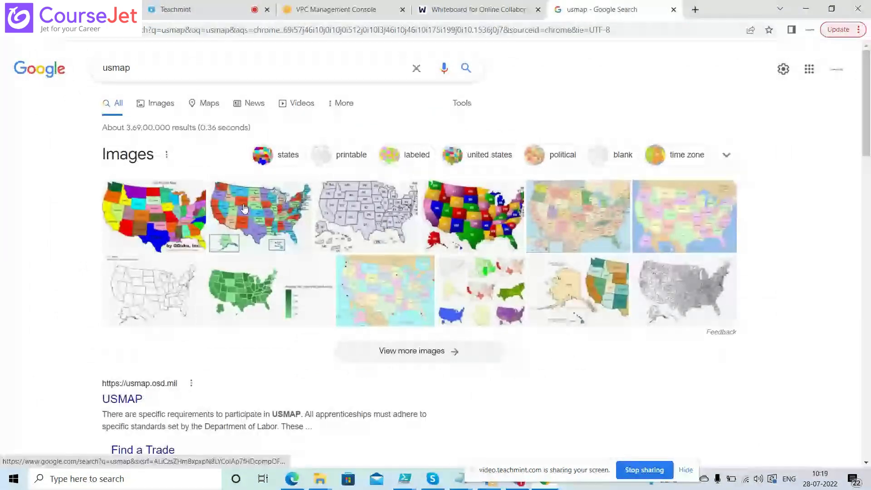
left_click(244, 208)
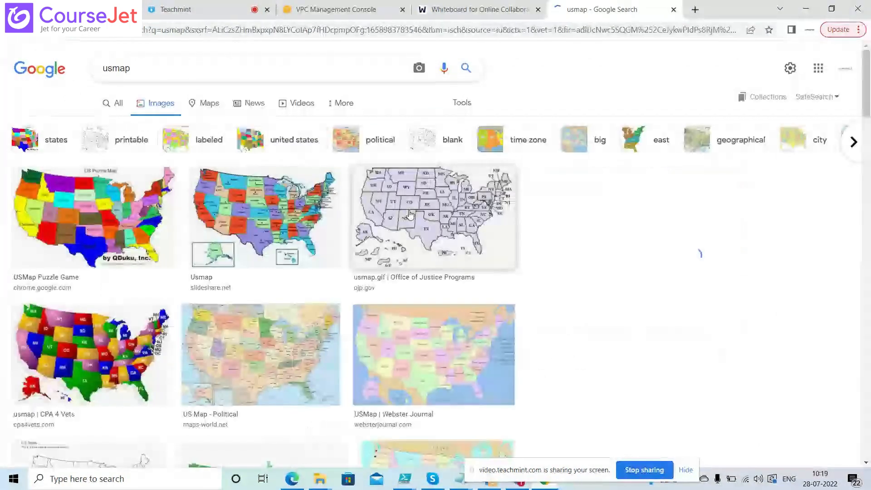
left_click(318, 225)
left_click(682, 217)
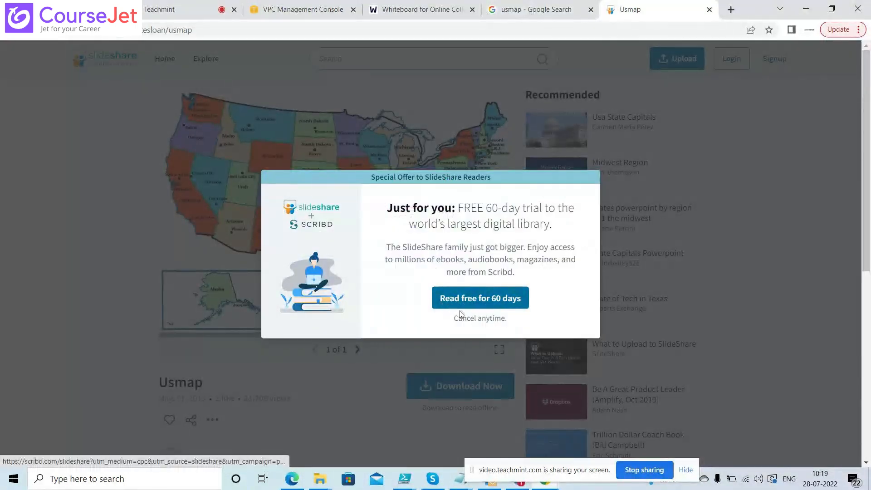
left_click(118, 230)
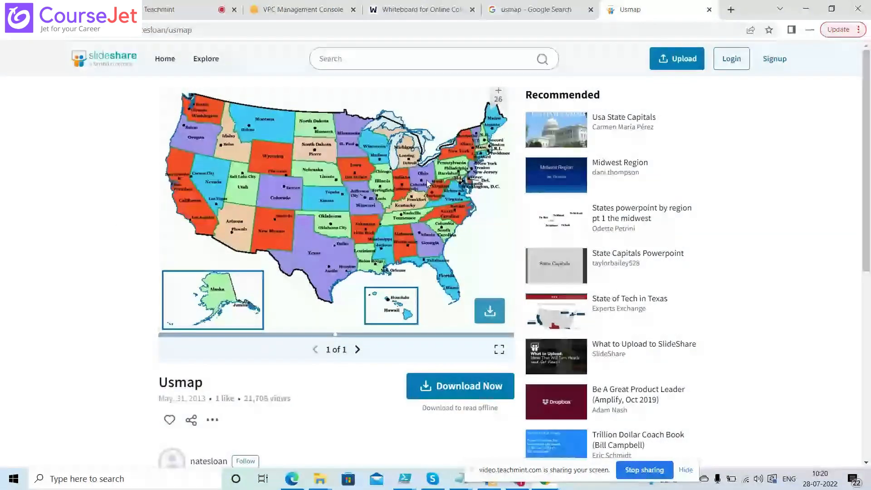
left_click(318, 9)
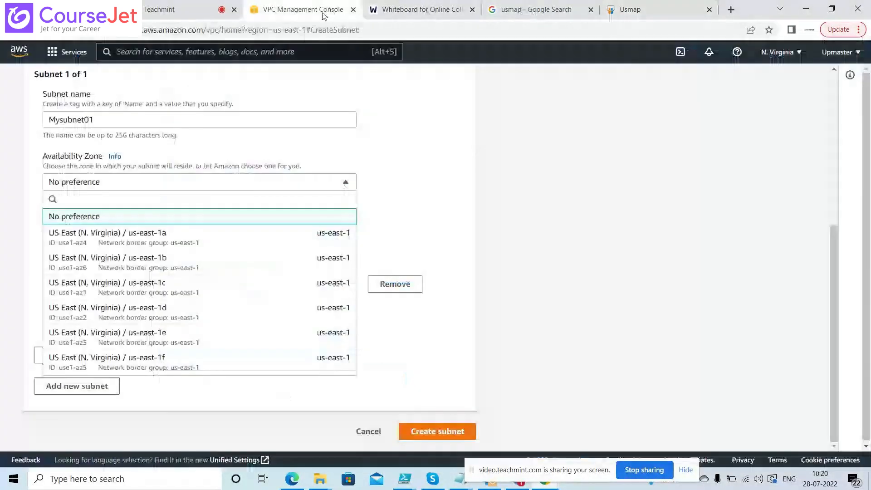
Compare the AWS region list against the SlideShare US map, ending on the map tab
left_click(780, 52)
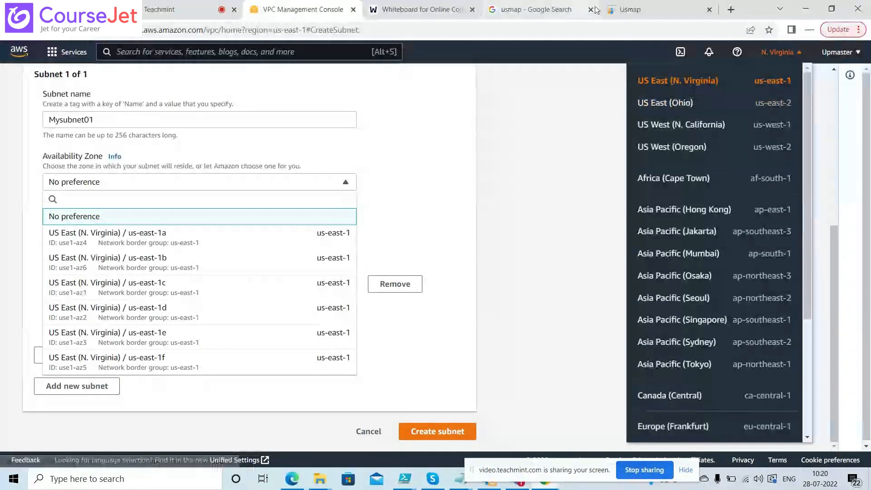
left_click(642, 10)
mouse_move(320, 191)
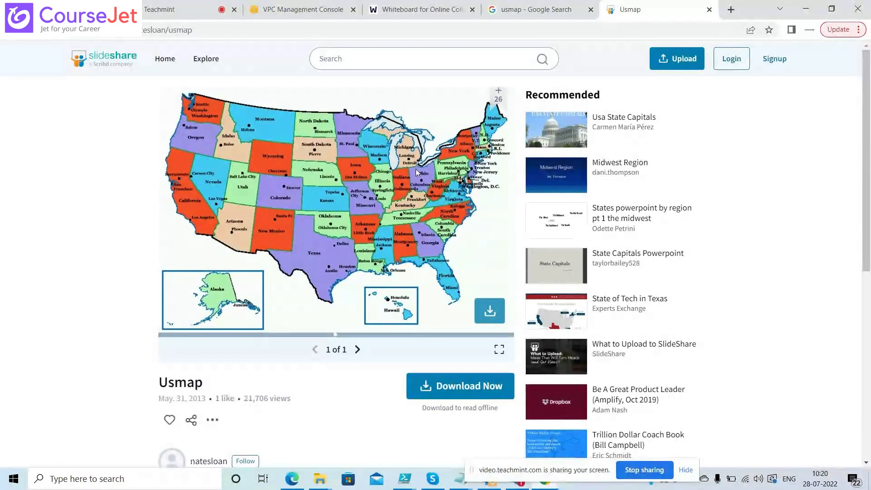
left_click(318, 18)
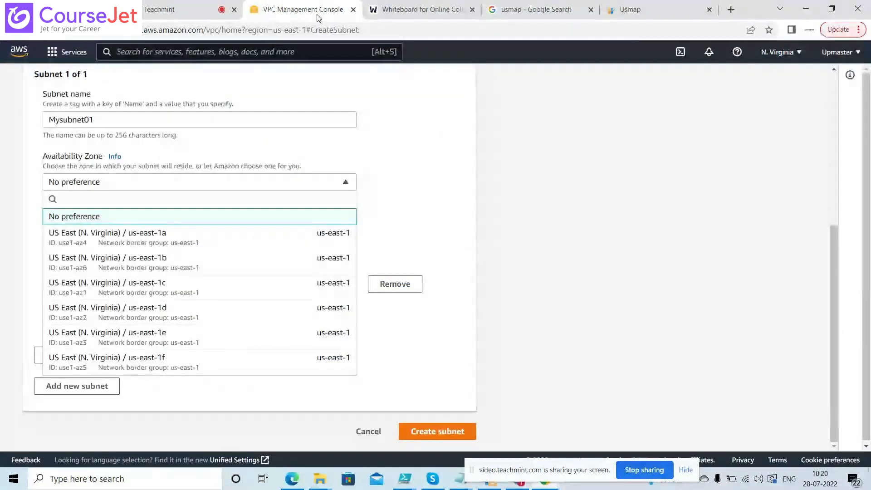
left_click(784, 53)
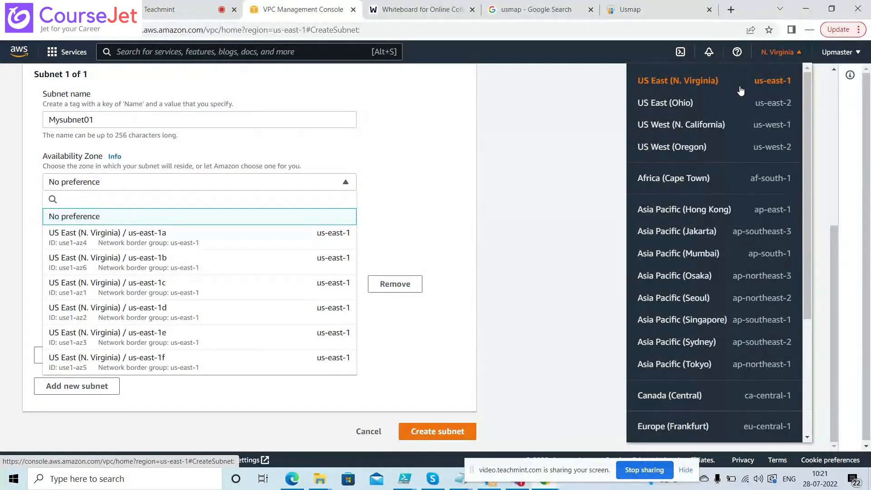
left_click(654, 12)
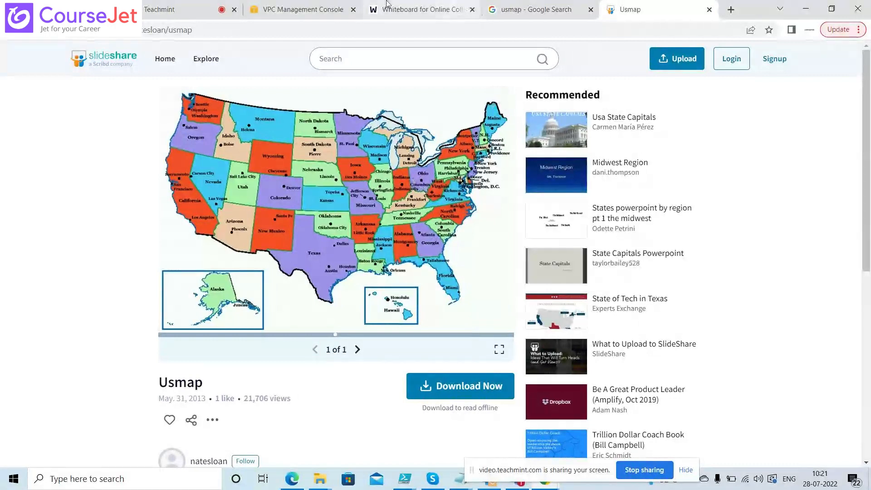
Cross-check the region list with the US map and whiteboard diagram, ending on the Mysubnet01 form
left_click(303, 9)
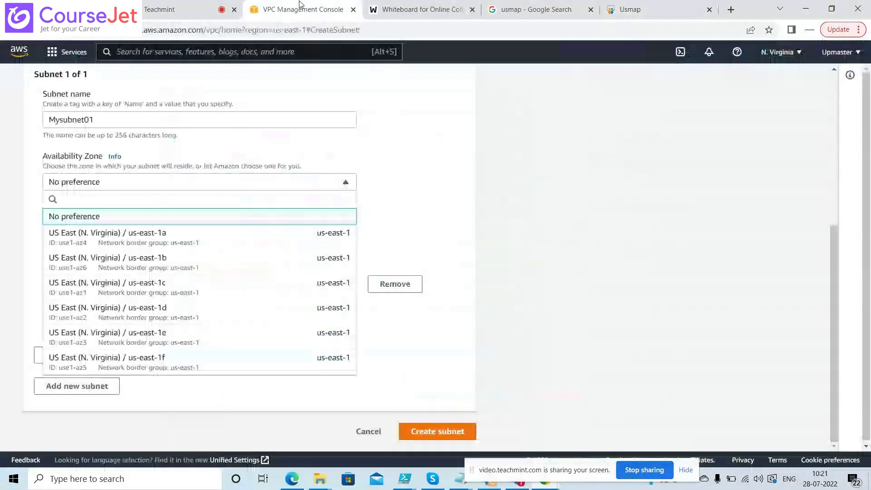
left_click(790, 58)
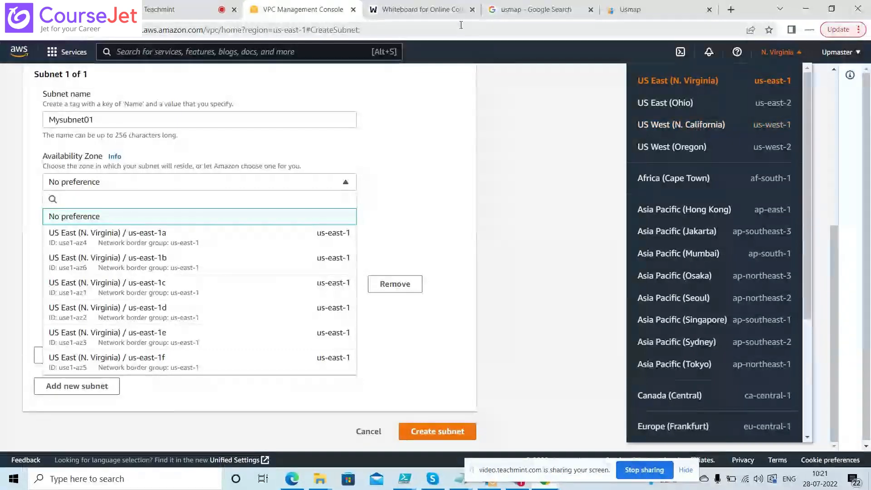
left_click(635, 9)
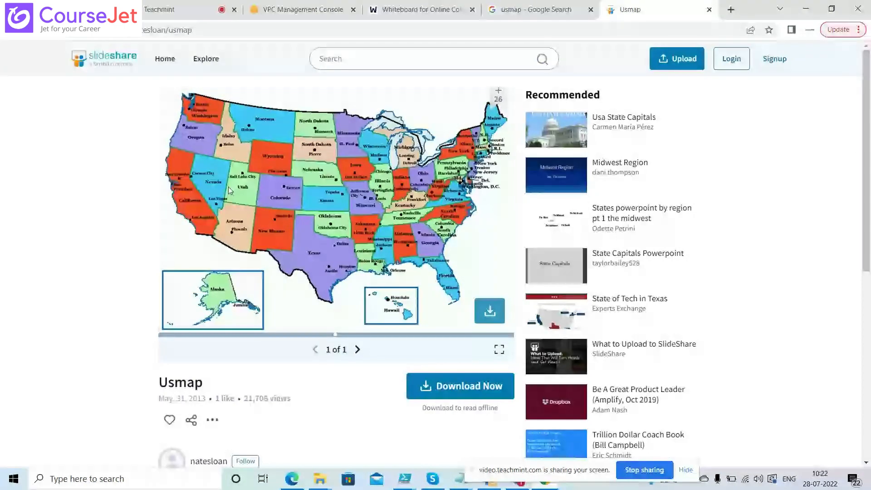
left_click(309, 9)
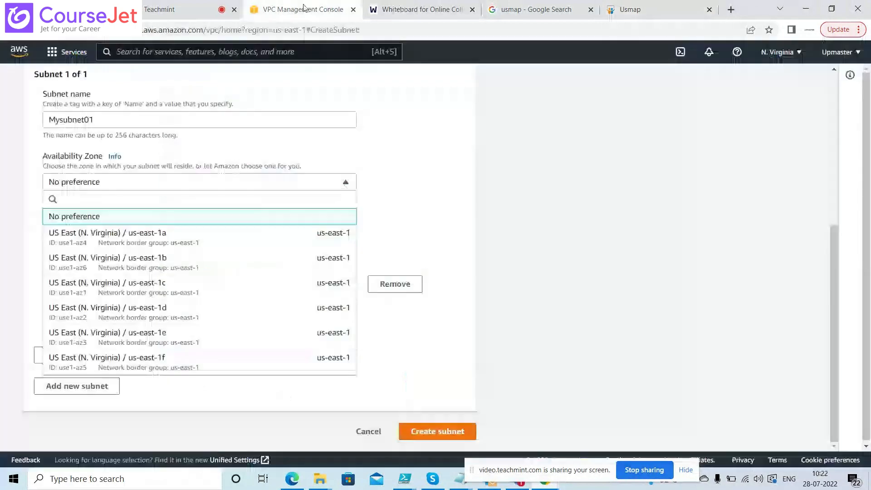
left_click(792, 56)
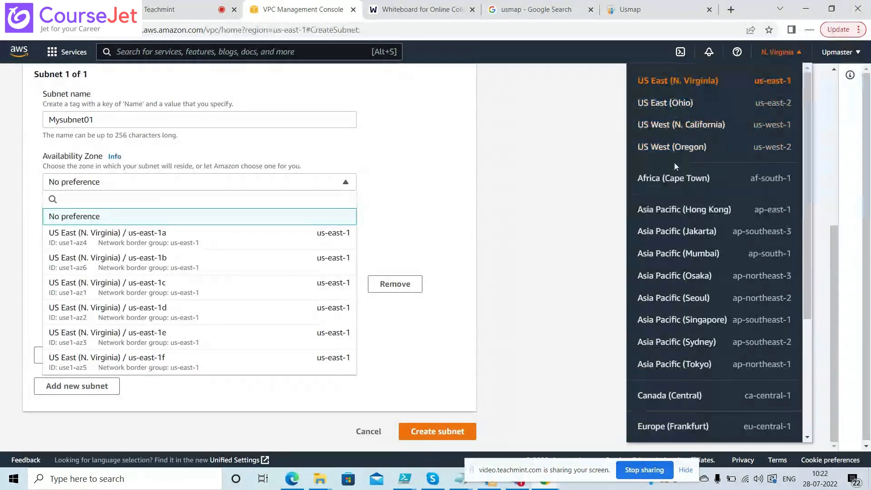
left_click(635, 9)
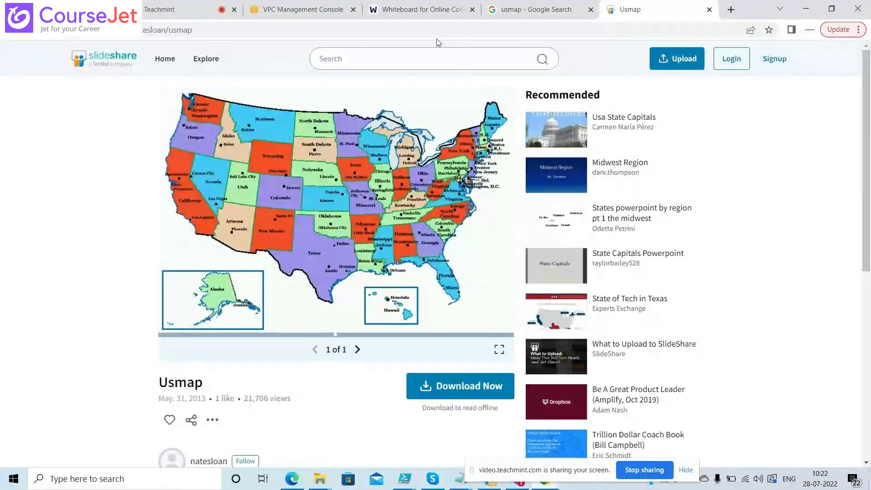
left_click(423, 10)
left_click(633, 10)
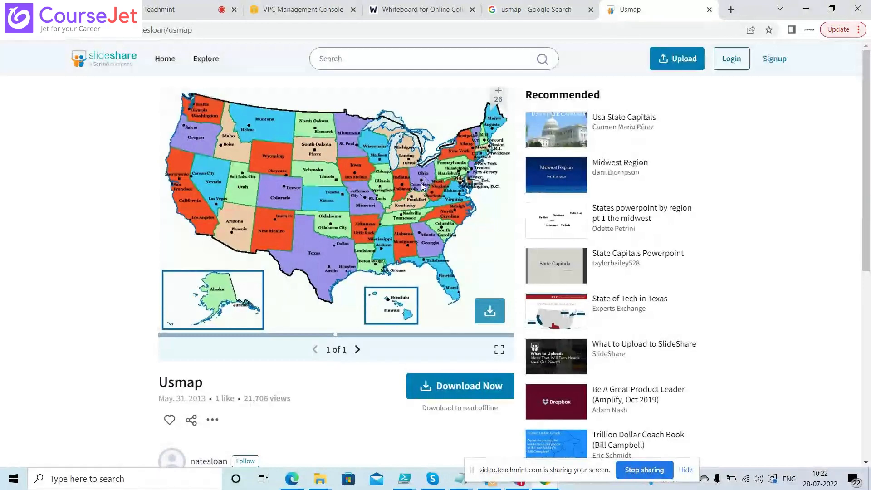
left_click(302, 10)
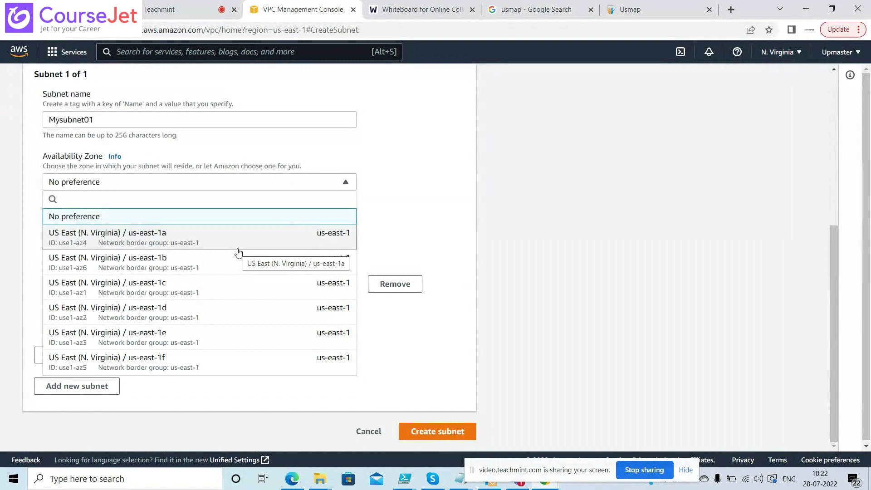
left_click(252, 187)
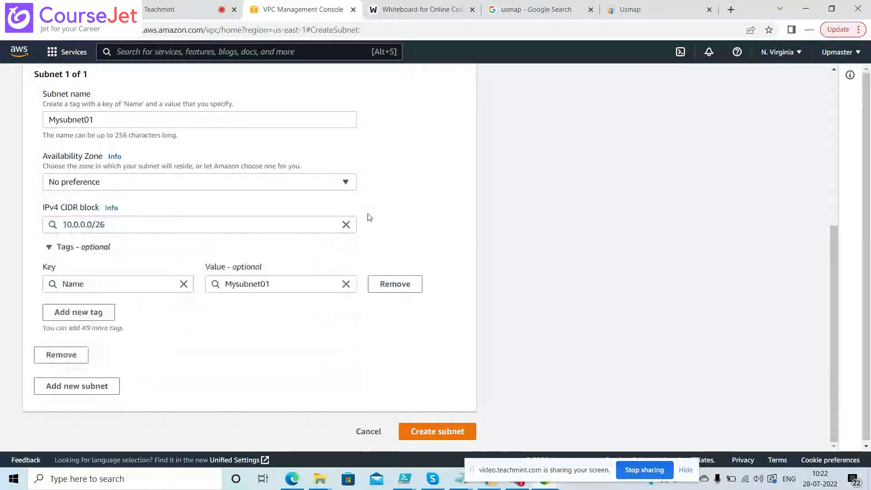
left_click(248, 186)
left_click(398, 216)
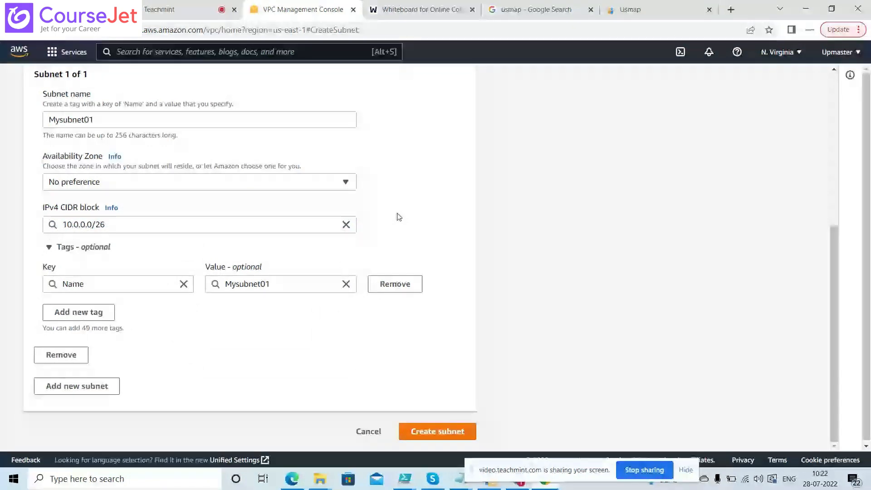
left_click(299, 188)
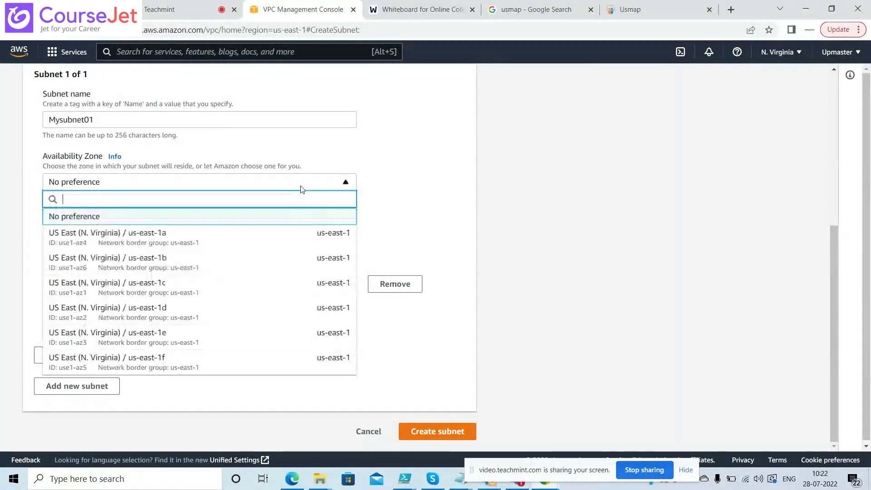
left_click(214, 246)
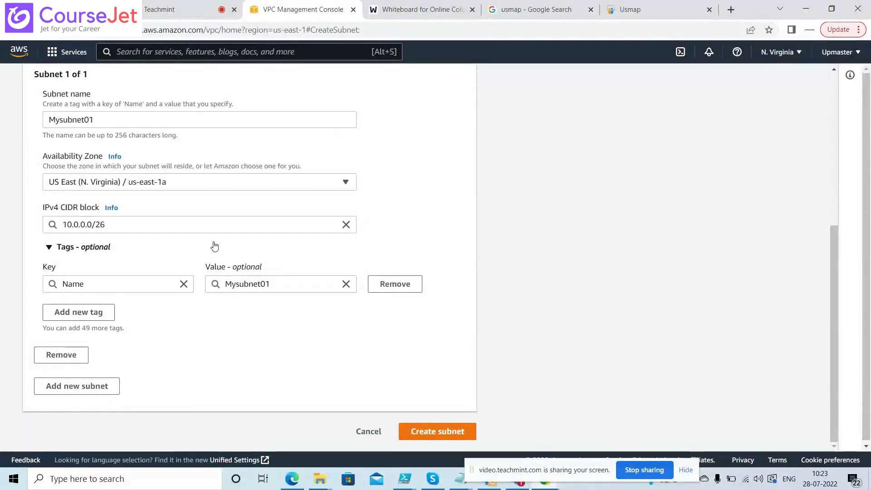
left_click(224, 185)
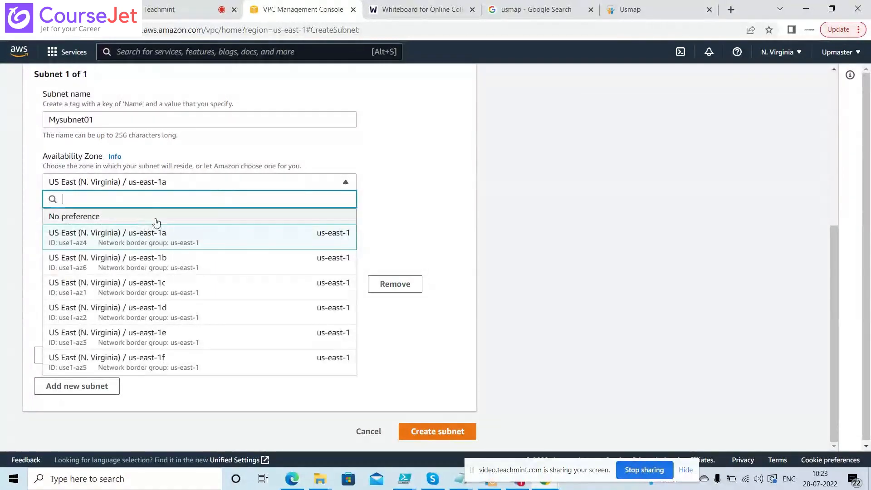
left_click(156, 218)
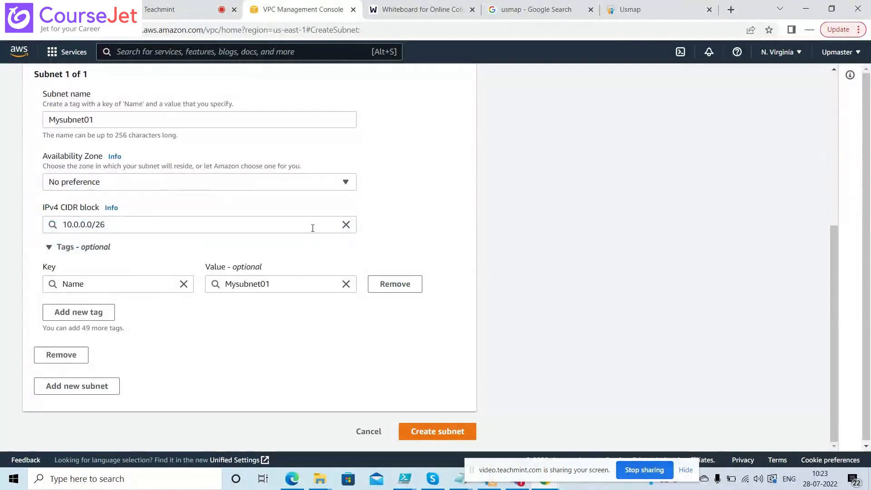
left_click(279, 190)
Create subnet Mysubnet01 (10.0.0.0/26) and confirm in the subnet table it sits in us-east-1b
left_click(403, 185)
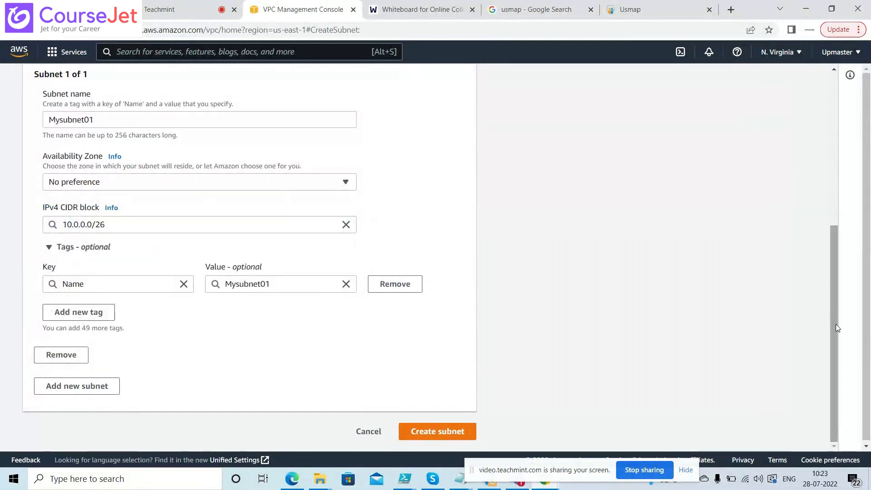
left_click(424, 432)
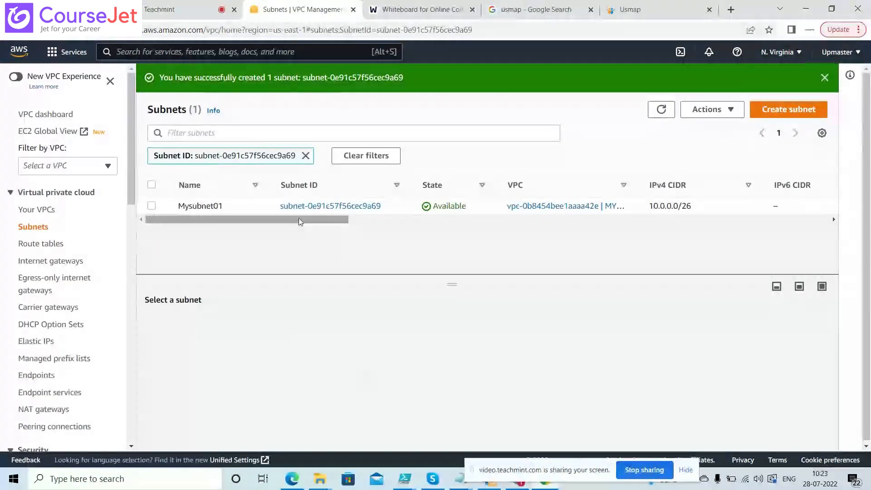
left_click_drag(300, 219, 559, 230)
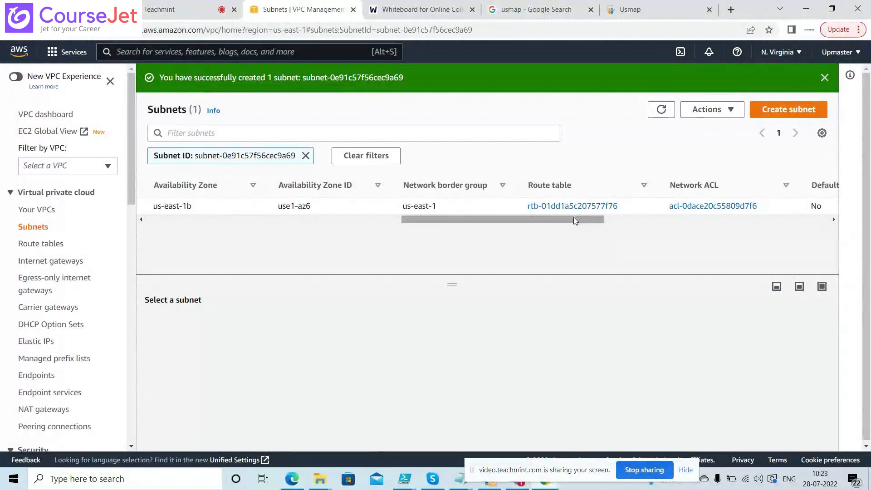
left_click_drag(575, 220, 509, 223)
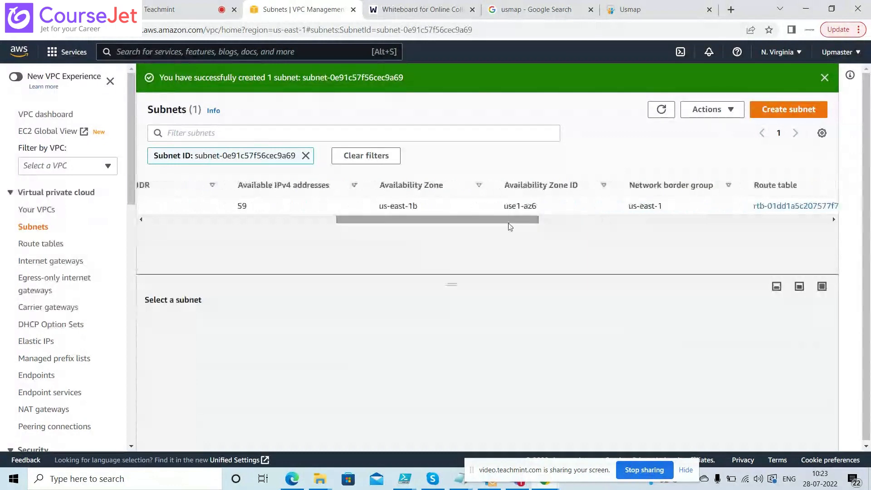
left_click_drag(417, 206, 378, 210)
left_click(414, 206)
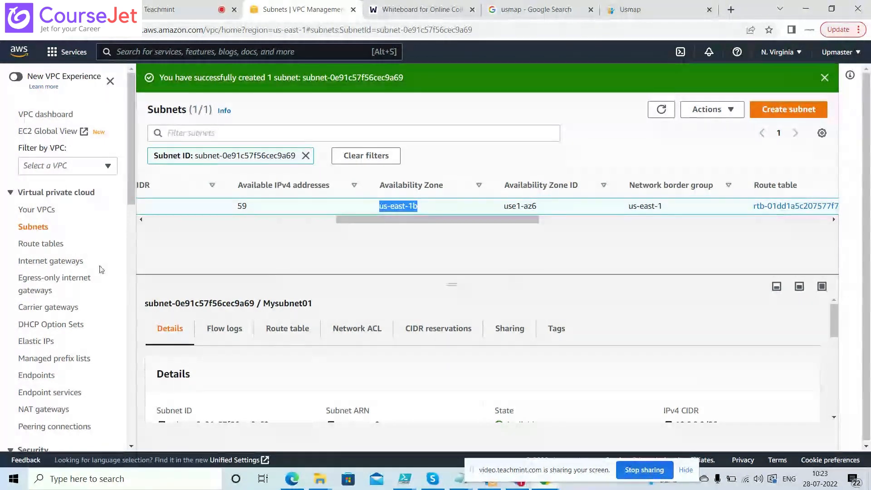
left_click(52, 249)
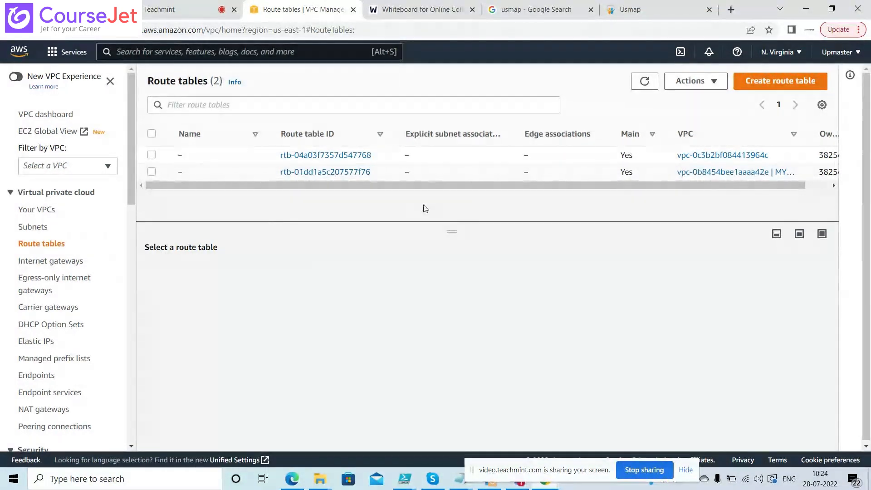
Review the routes of MYVPC01's route table, then check the existing internet gateways
left_click_drag(472, 191, 405, 203)
left_click(152, 172)
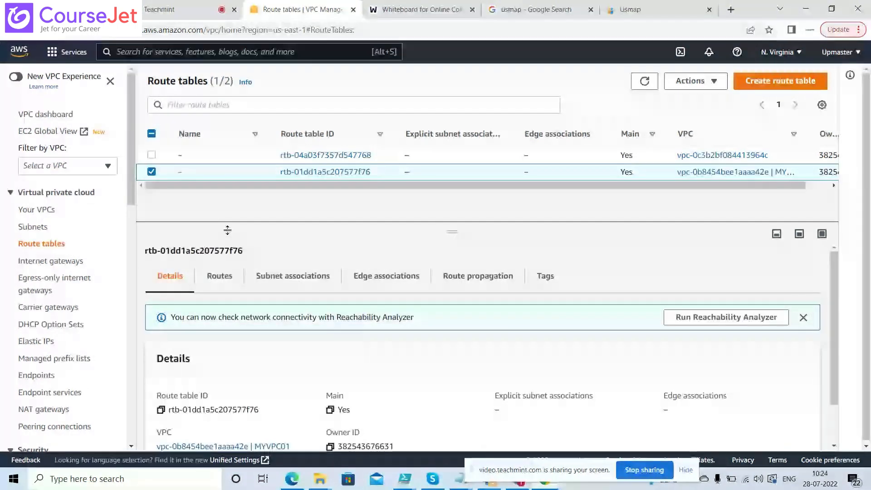
left_click(221, 278)
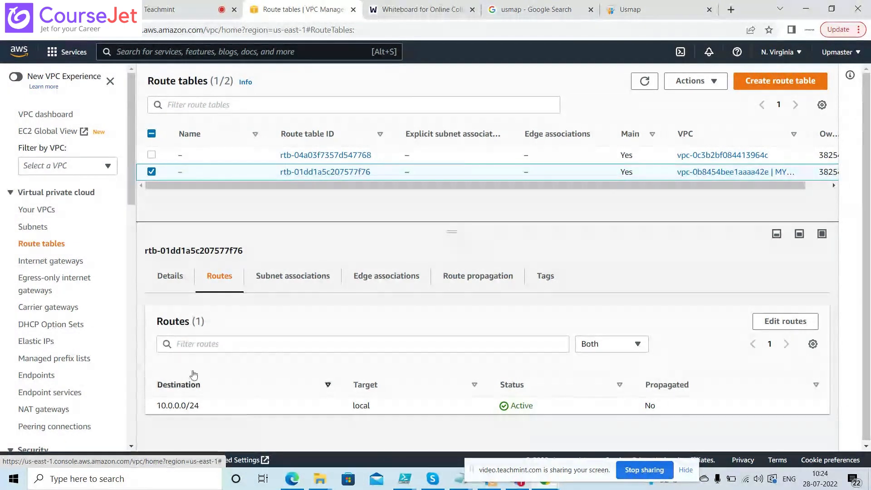
left_click(51, 261)
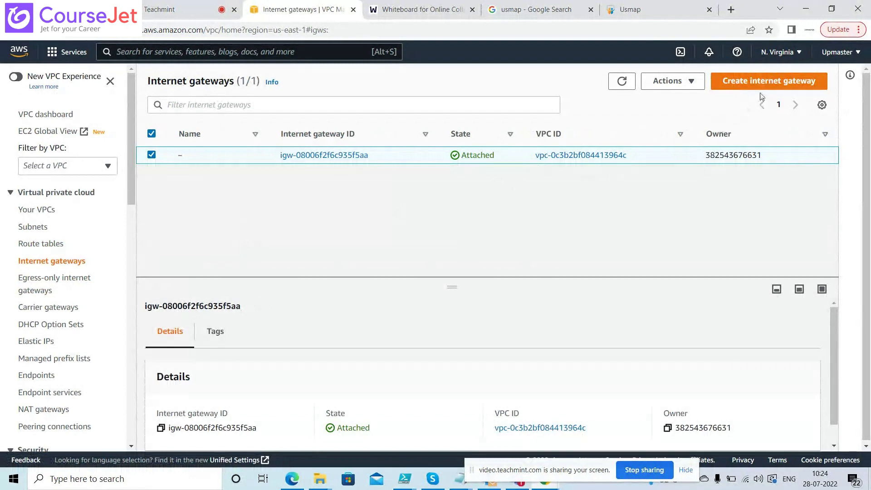
Create a new internet gateway named MYIG
left_click(774, 84)
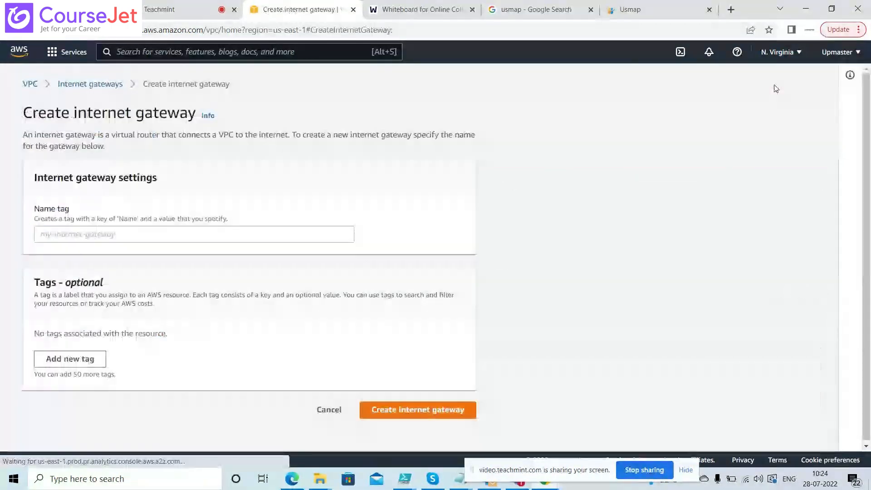
left_click(265, 233)
type("MU")
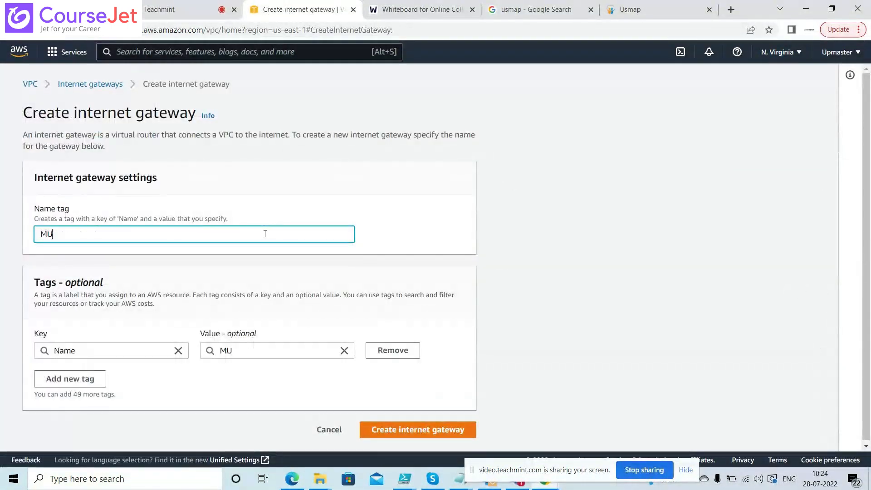
key("BackSpace")
type("YI")
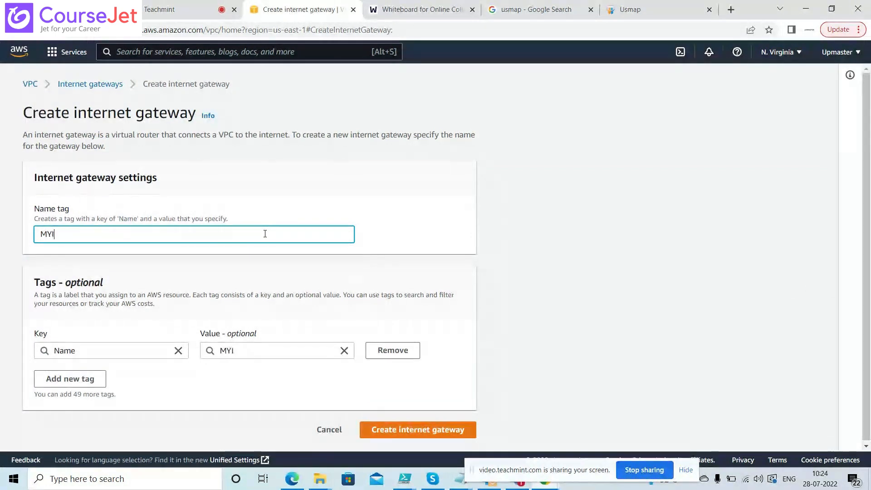
type("G")
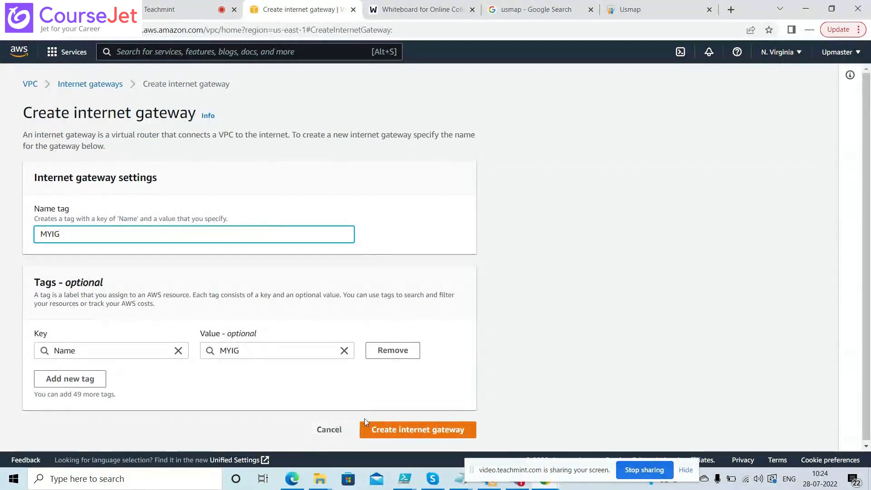
left_click(391, 434)
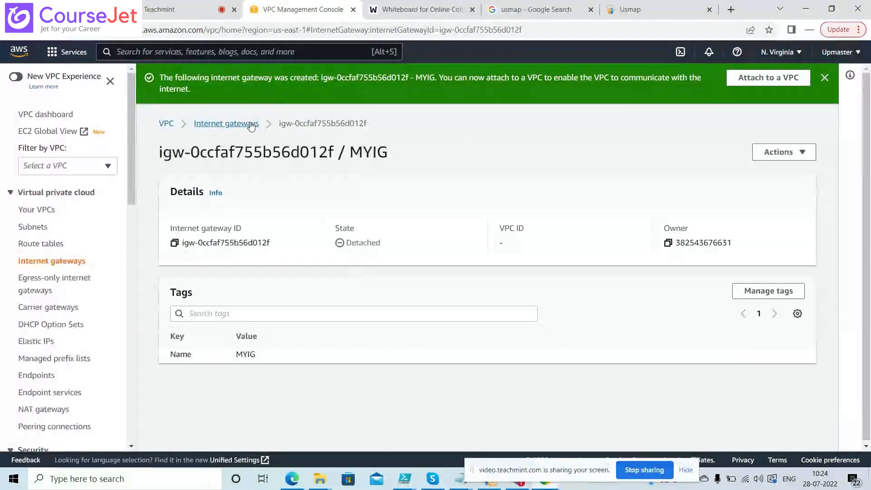
Attach MYIG to MYVPC01 (vpc-0b8454bee1aaaa42e)
left_click(794, 153)
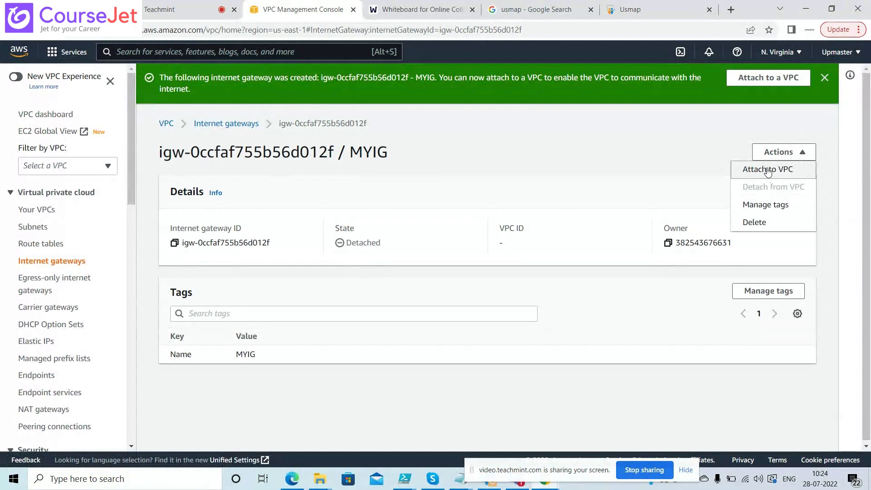
left_click(767, 170)
left_click(142, 218)
left_click(148, 235)
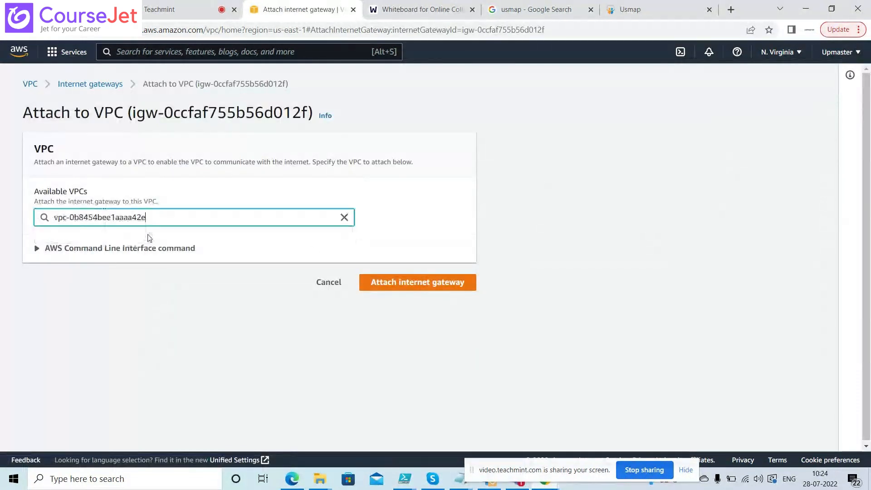
left_click(410, 283)
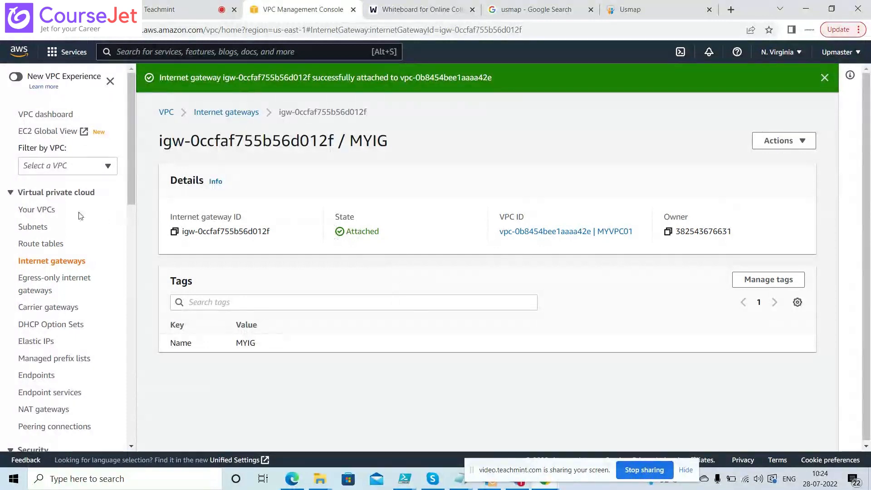
left_click(42, 210)
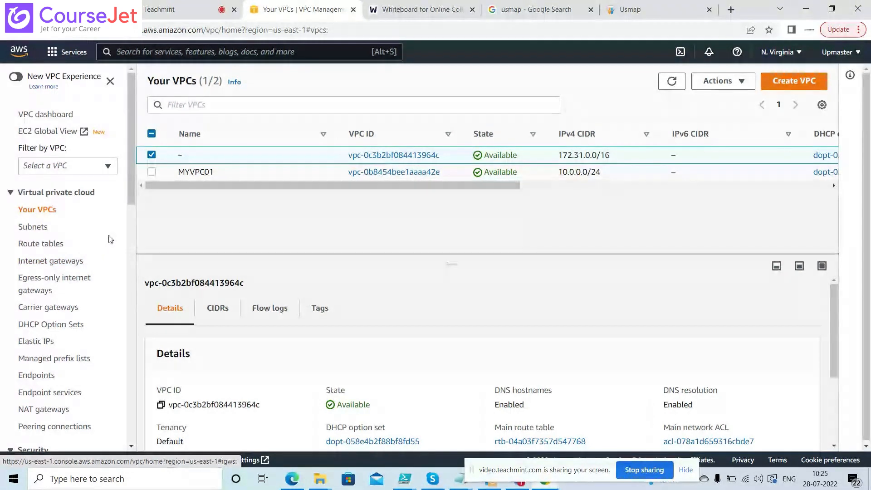
Go to the Security groups list via the sidebar, showing only the default group
left_click_drag(134, 200, 134, 242)
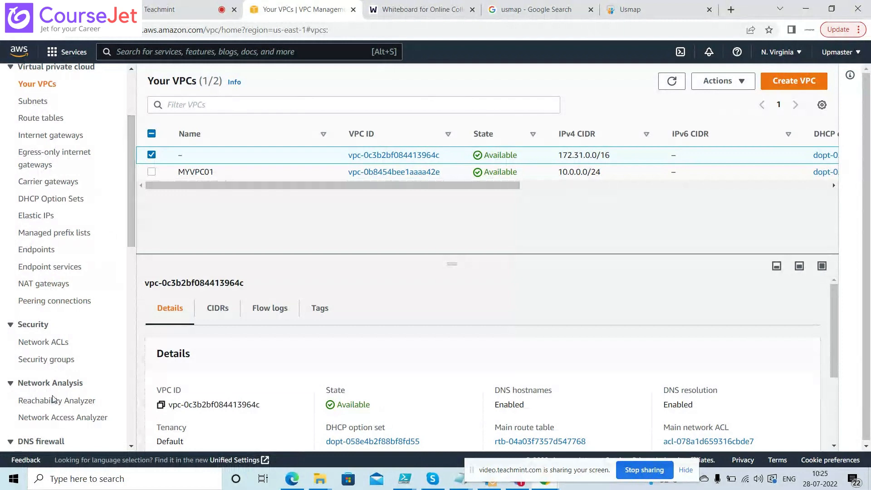
left_click(50, 359)
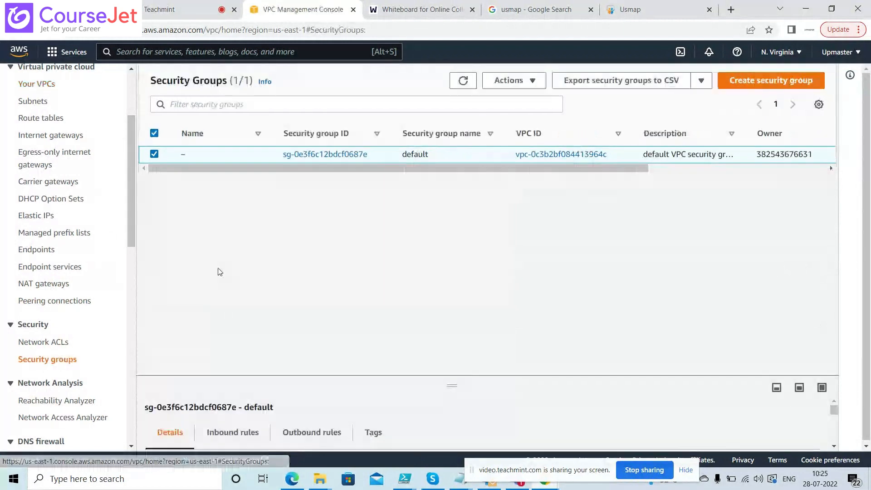
Create security group MYSG01 with description 'For testing' and no inbound rules
left_click(760, 81)
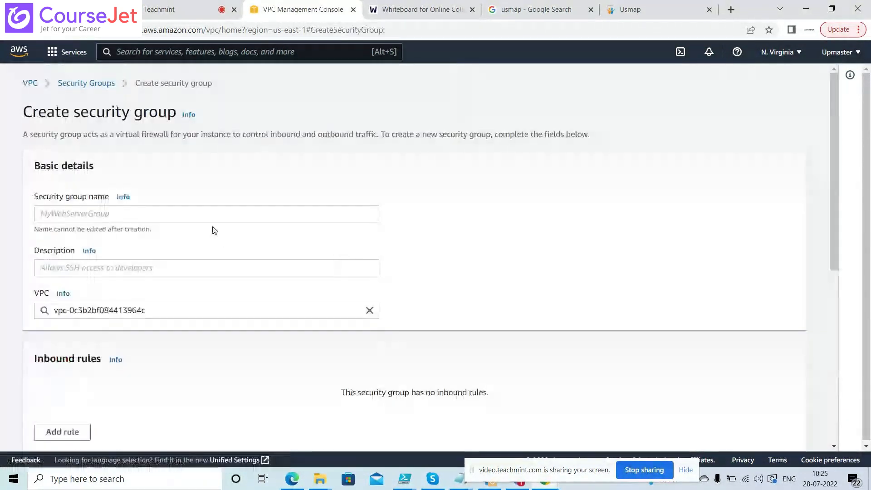
left_click(209, 215)
type("MY")
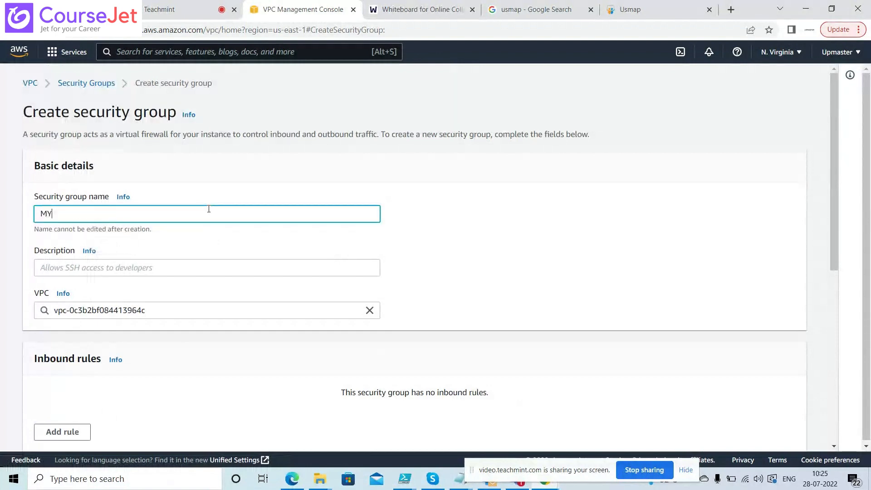
type("S")
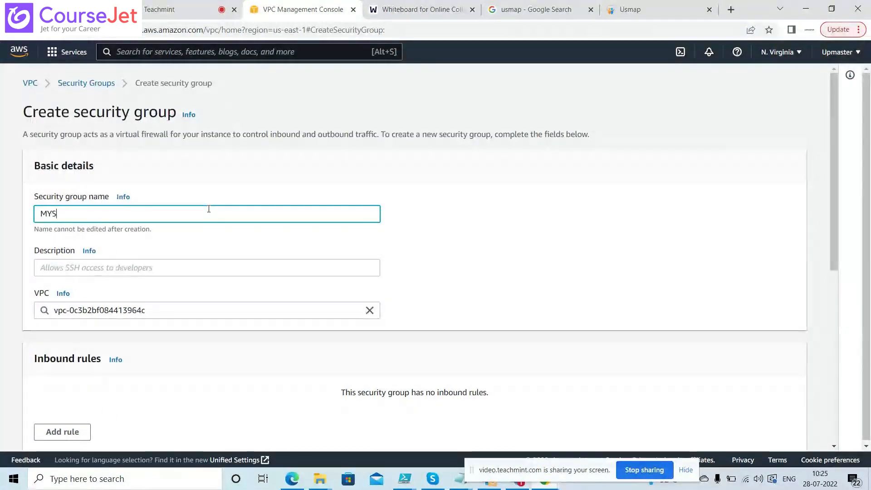
type("G01")
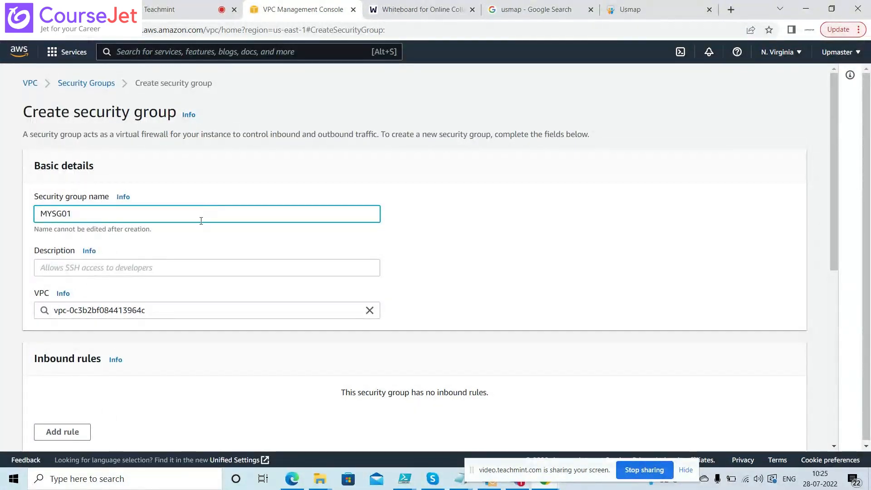
left_click(167, 264)
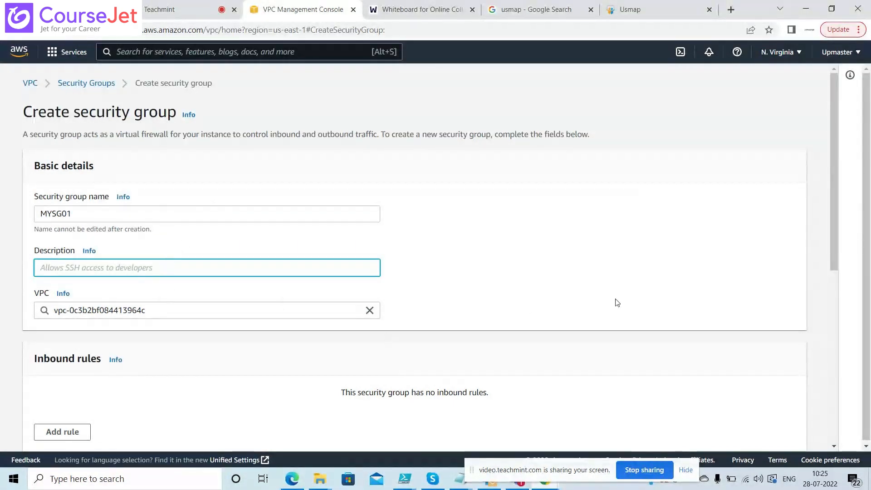
left_click_drag(834, 260, 817, 442)
left_click(765, 435)
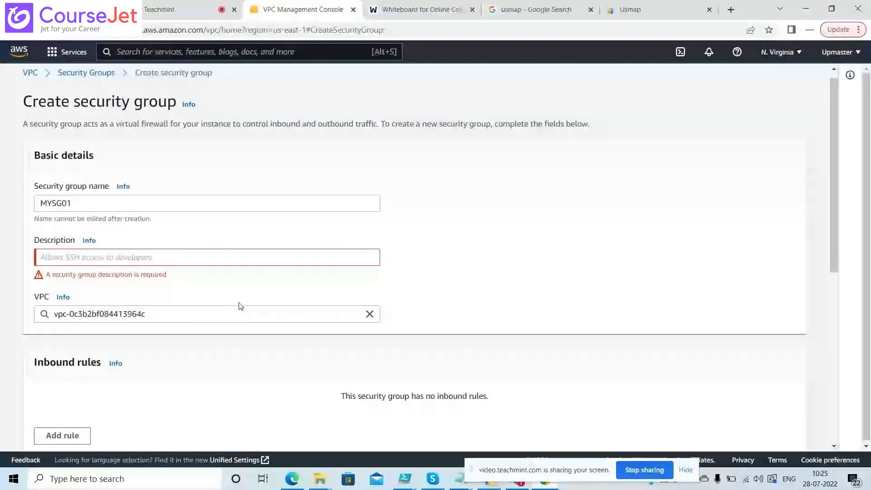
left_click(220, 258)
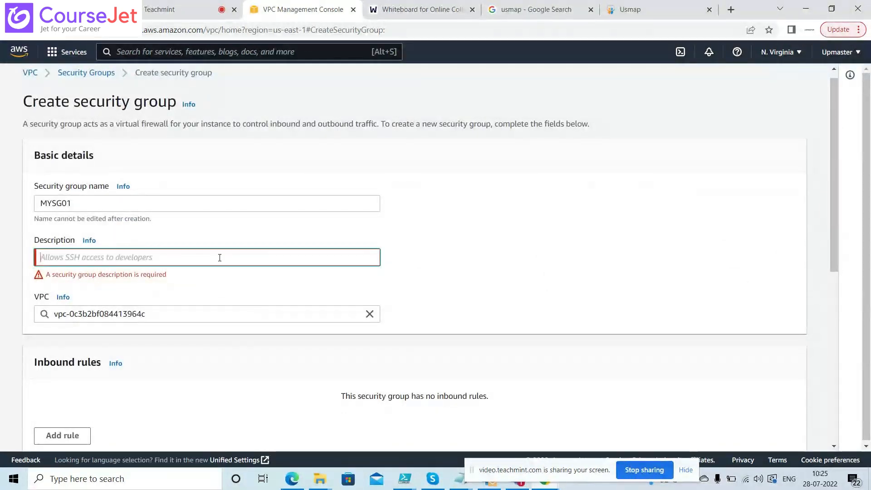
type("For ")
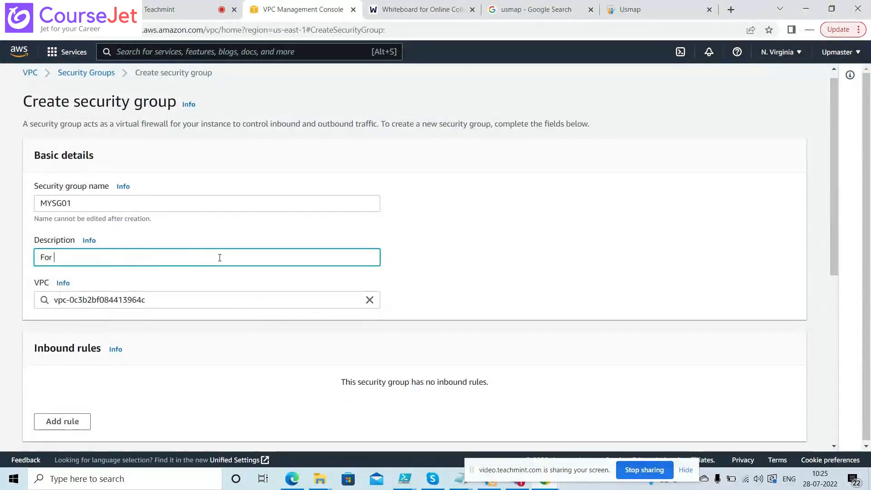
type("testing")
left_click_drag(837, 192, 758, 447)
left_click(758, 447)
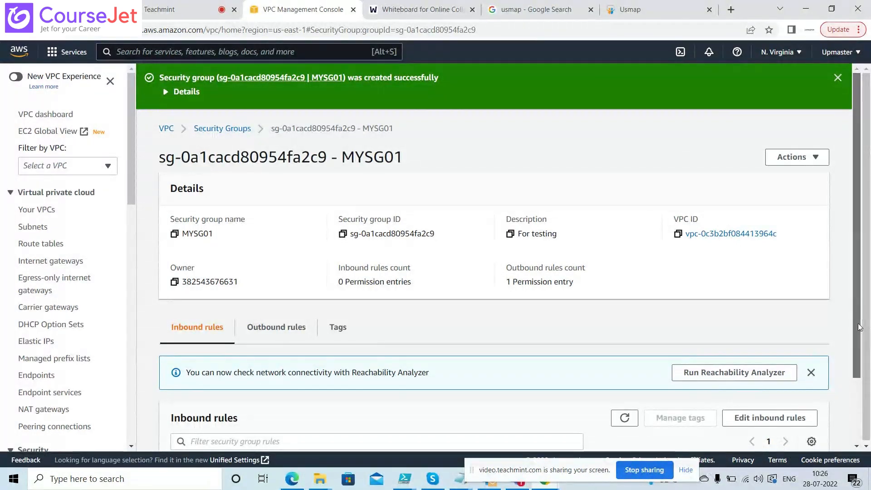
left_click_drag(859, 326, 849, 389)
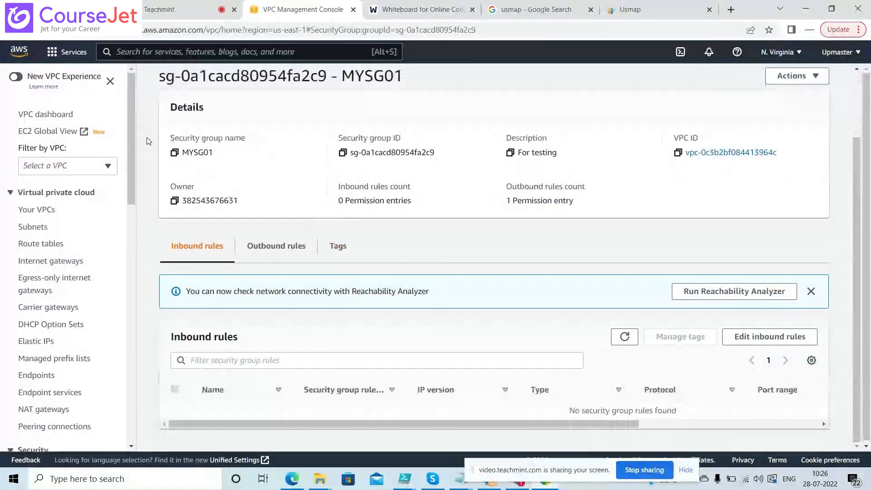
left_click(56, 52)
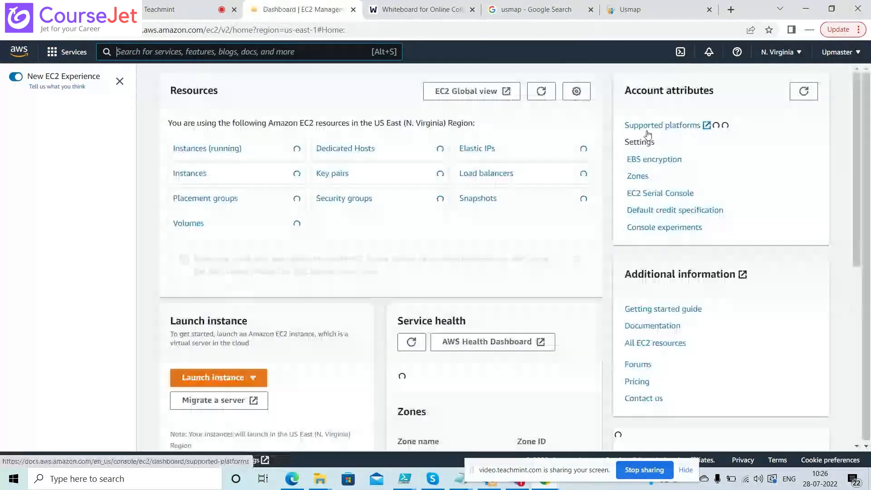
Start a new instance launch from Amazon Linux 2, keeping the t2.micro type
left_click(233, 149)
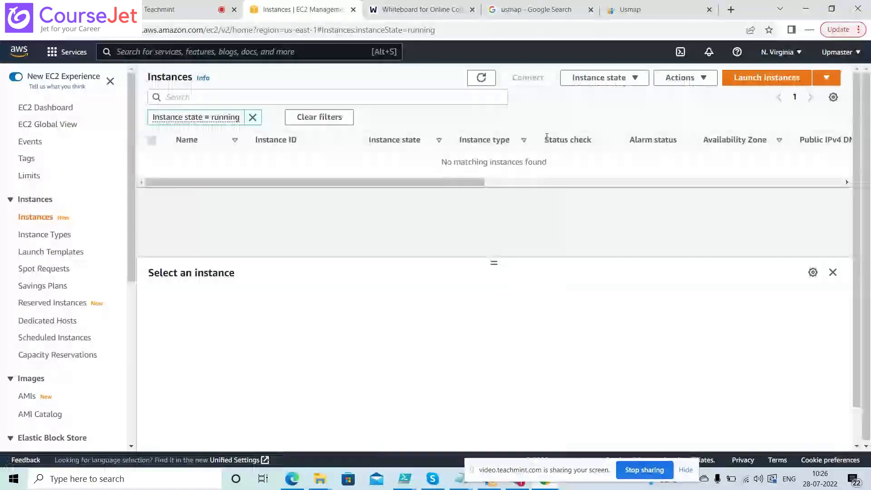
left_click(767, 77)
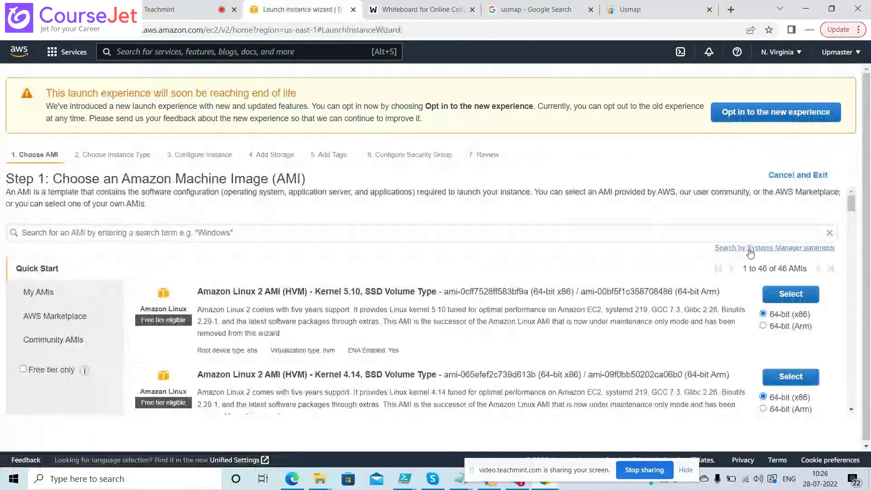
mouse_move(851, 203)
left_mouse_down()
mouse_move(867, 250)
mouse_move(867, 201)
left_mouse_up()
left_click(792, 294)
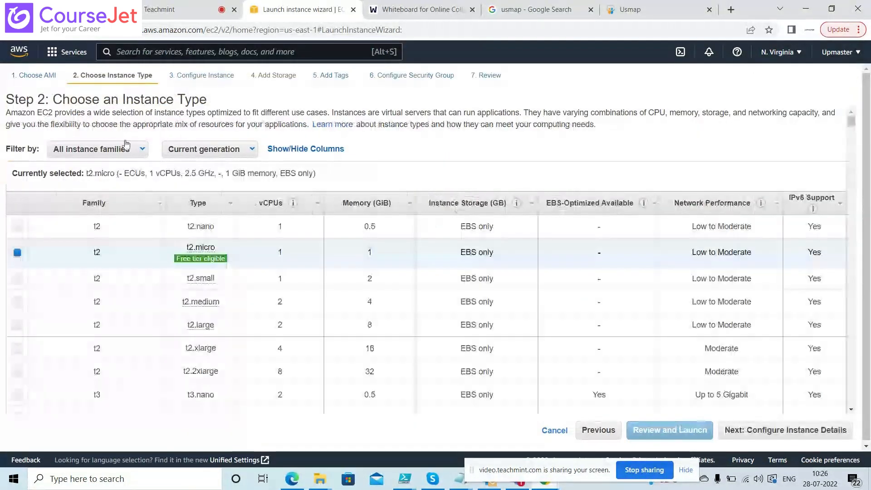
left_click(37, 75)
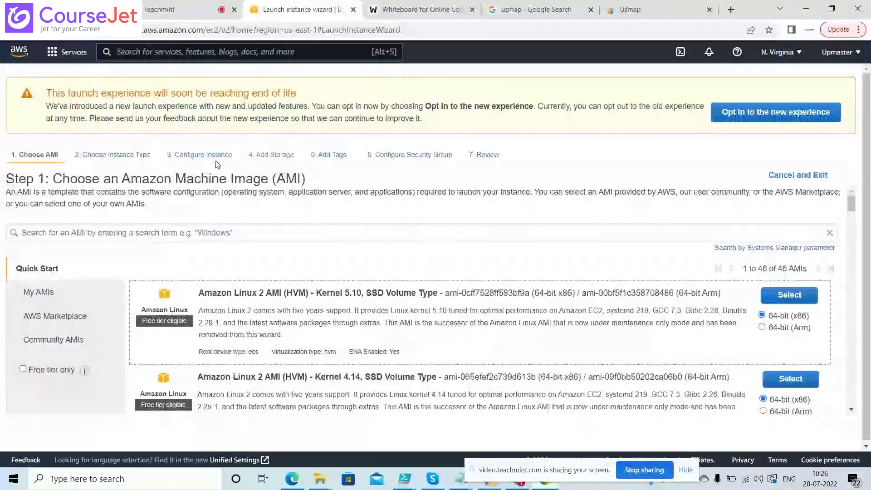
left_click(786, 297)
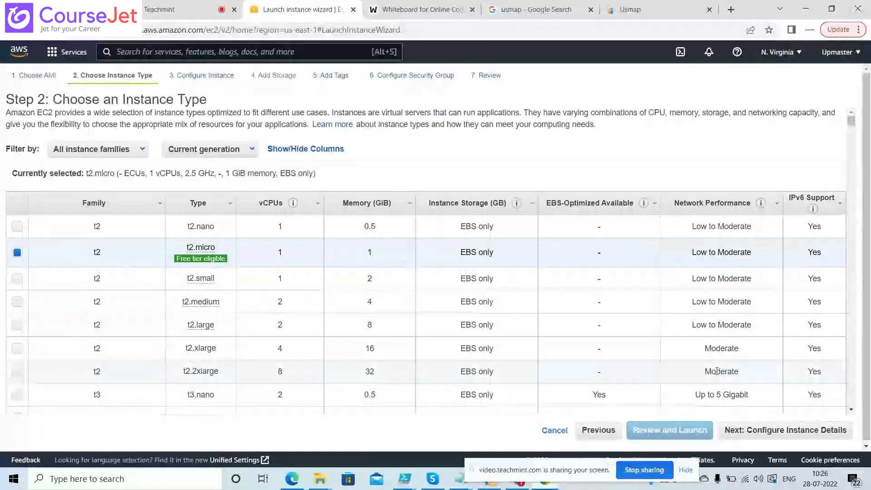
left_click(785, 435)
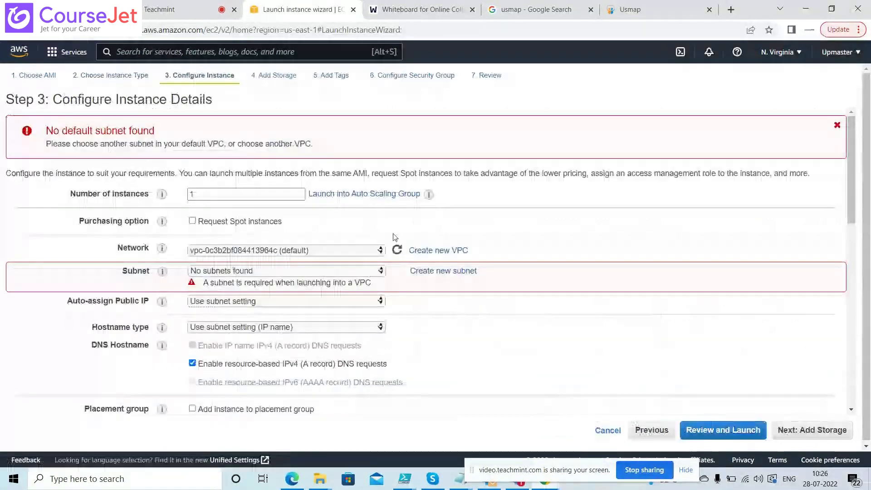
Place the instance in MYVPC01 with Auto-assign Public IP set to Enable
left_click(338, 255)
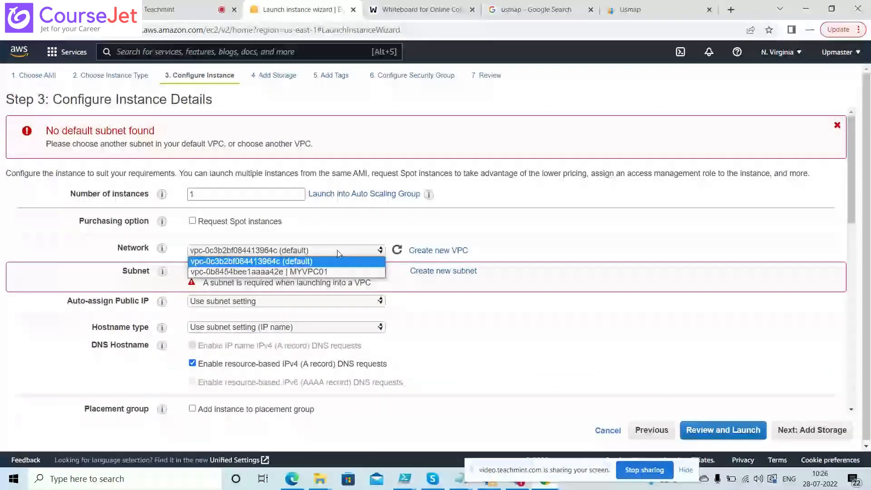
left_click(281, 272)
left_click(249, 300)
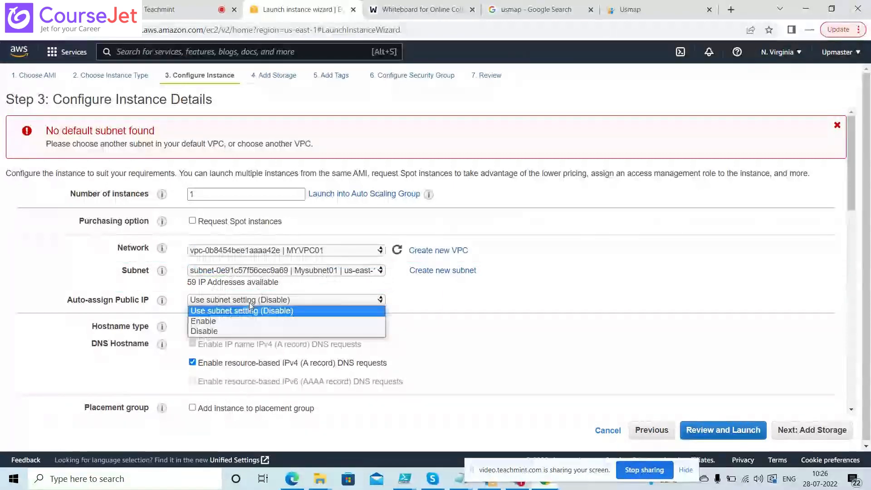
left_click(237, 322)
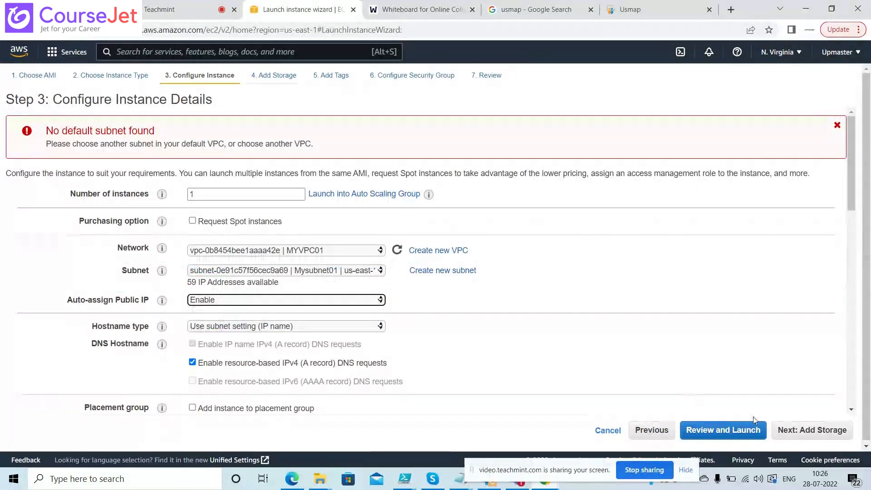
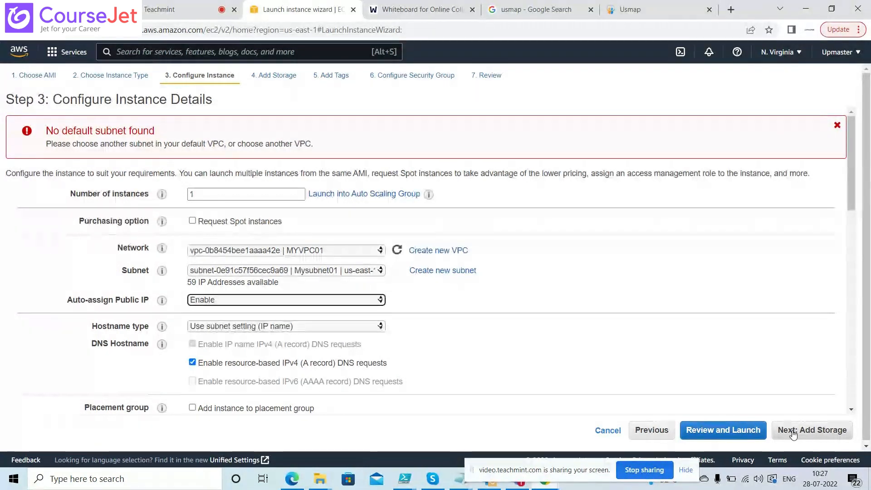
Advance through storage, tags and security group to review, then cancel the key pair prompt
left_click(793, 434)
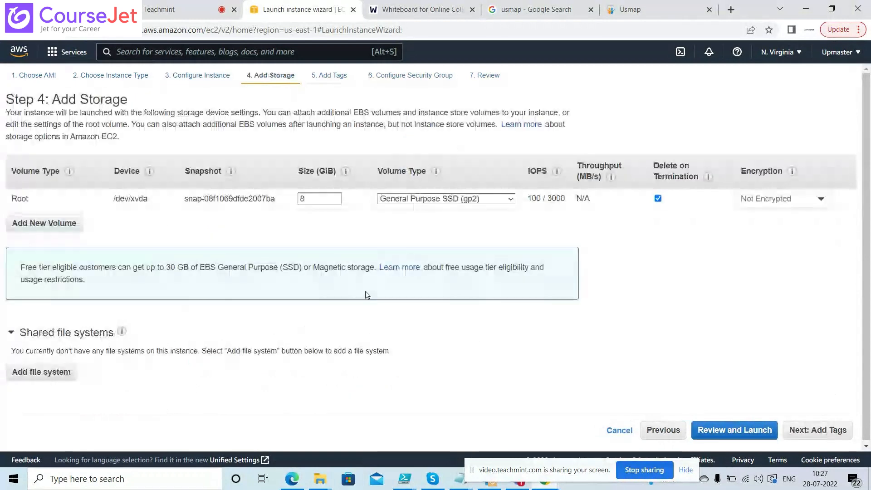
left_click(818, 429)
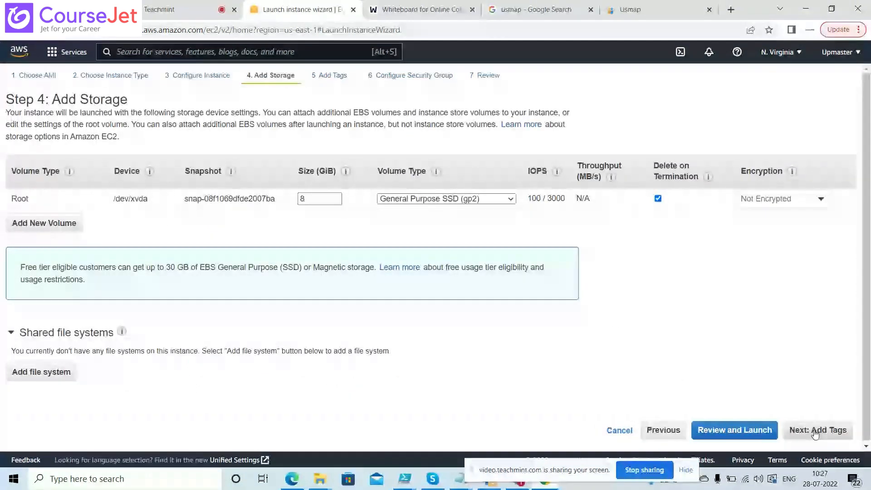
left_click(815, 432)
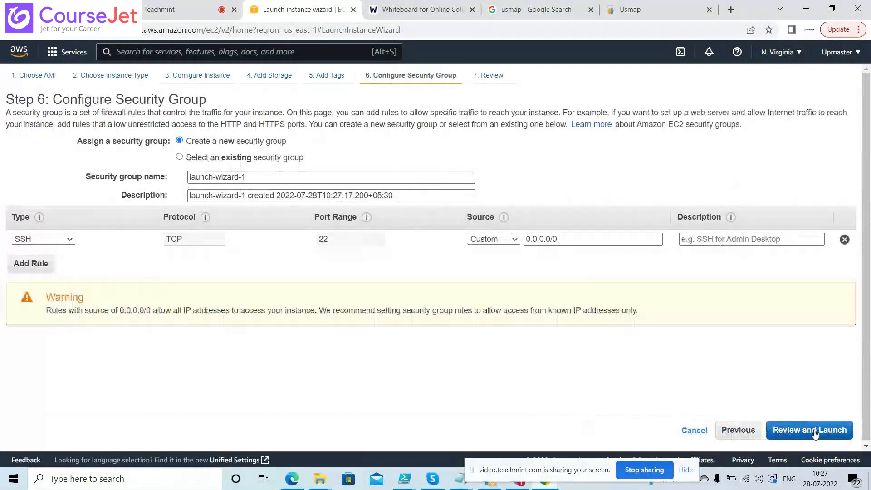
left_click(815, 432)
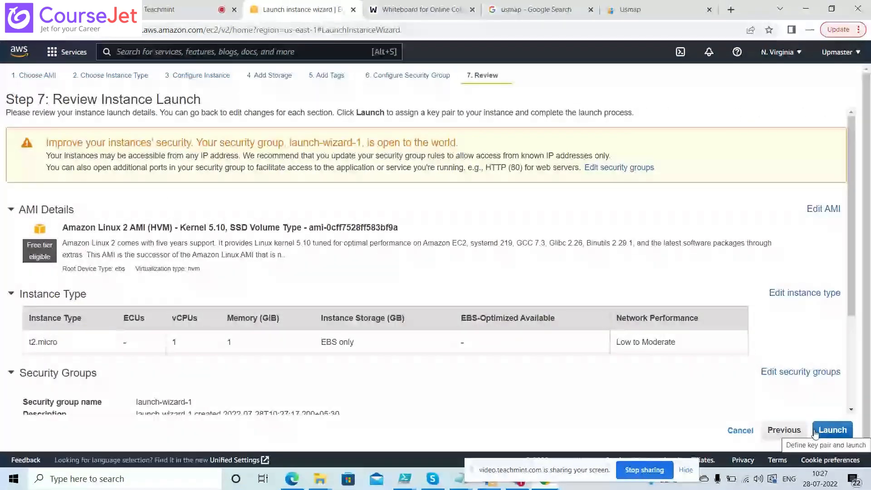
left_click(817, 431)
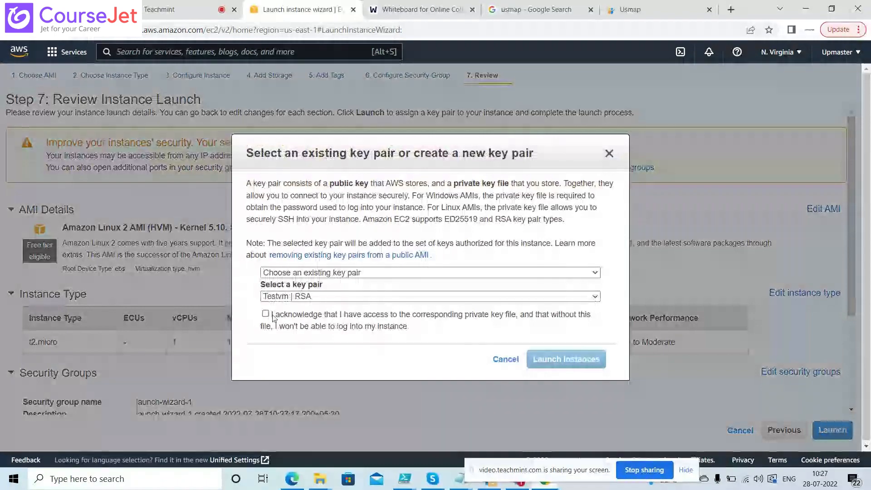
left_click(506, 359)
Try using an existing security group, dismiss the resulting errors, and revert to a new group
left_click(407, 77)
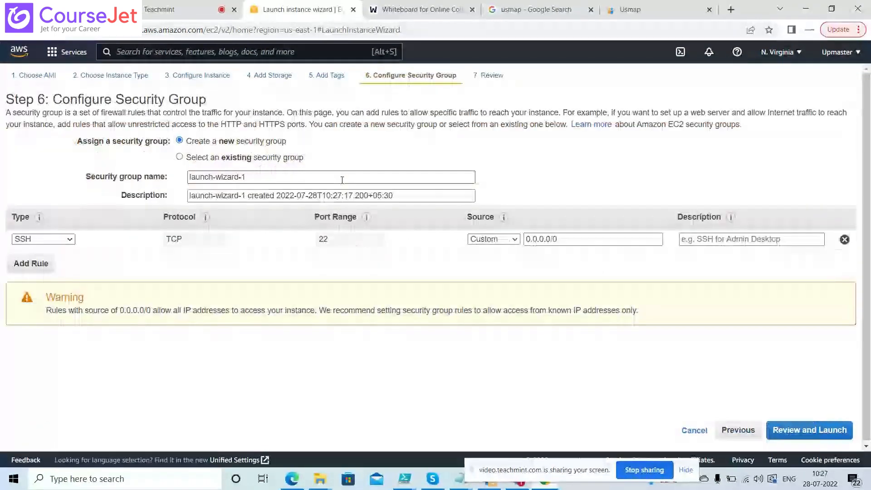
left_click(208, 158)
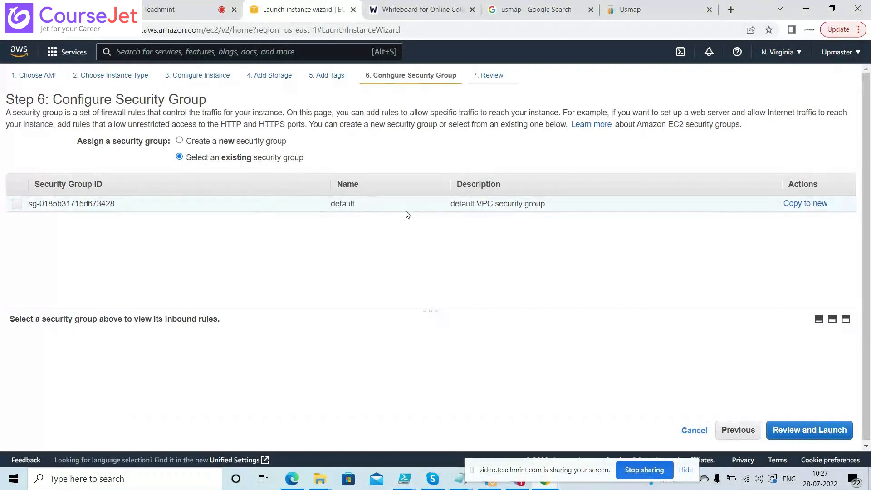
left_click(223, 77)
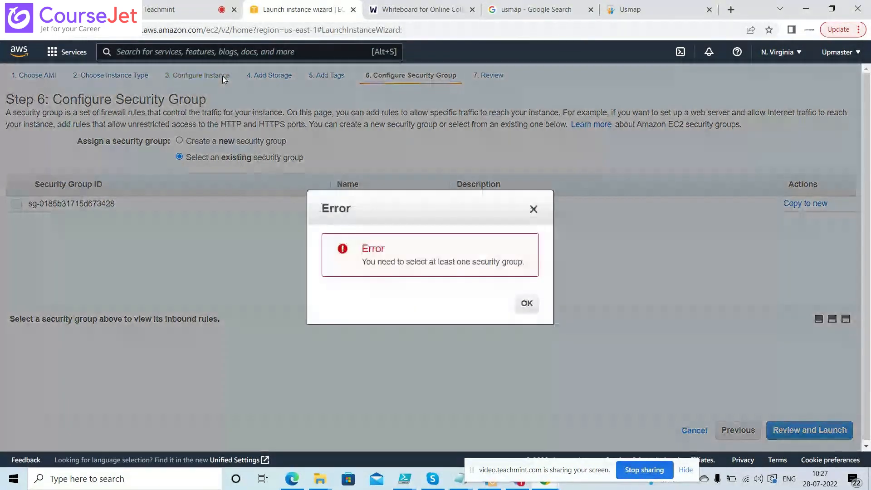
left_click(534, 216)
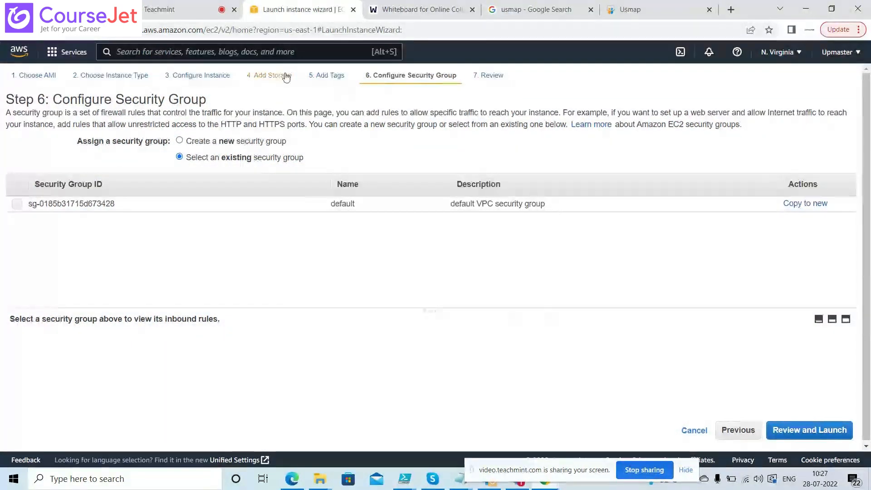
left_click(202, 78)
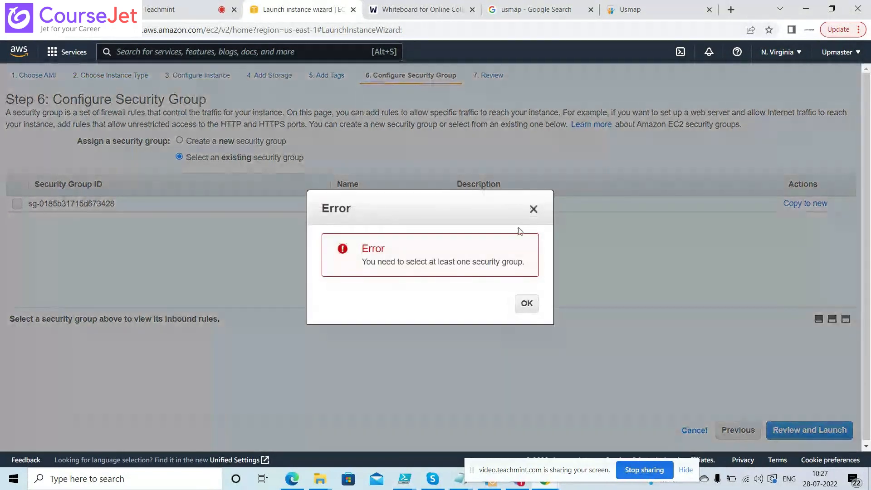
left_click(532, 210)
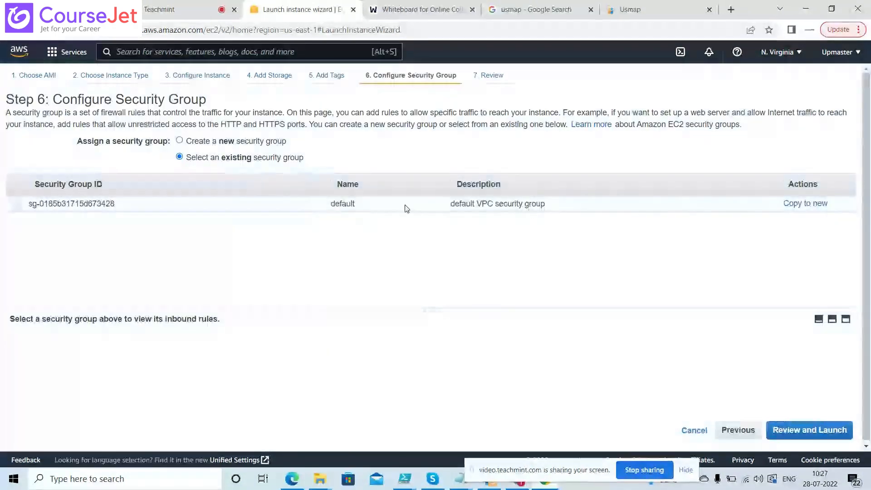
left_click(273, 141)
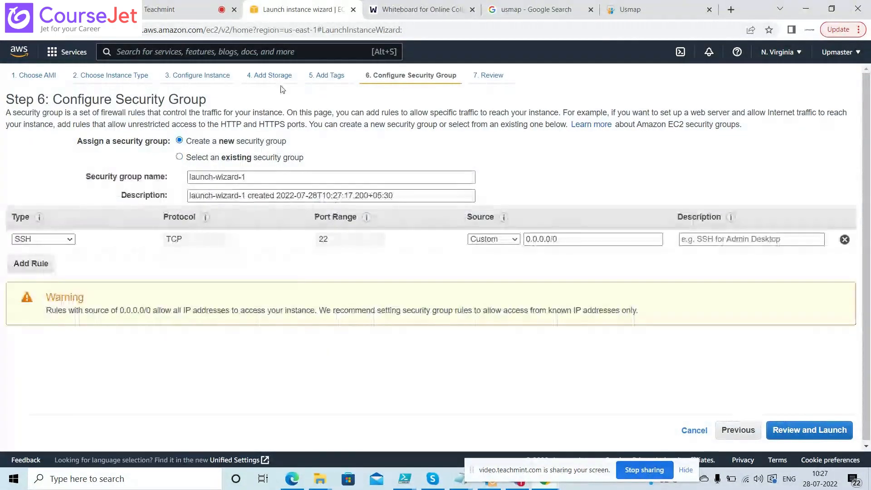
Back on instance details, choose Mysubnet01 as the subnet
left_click(188, 76)
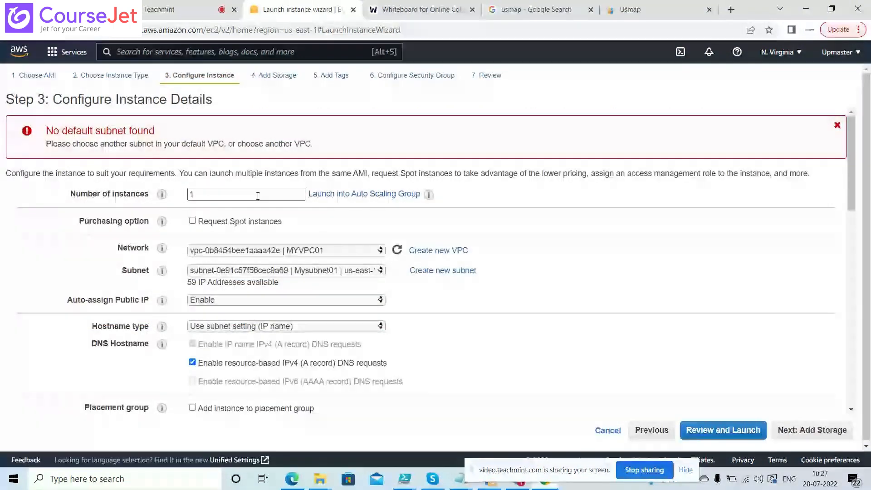
left_click(355, 271)
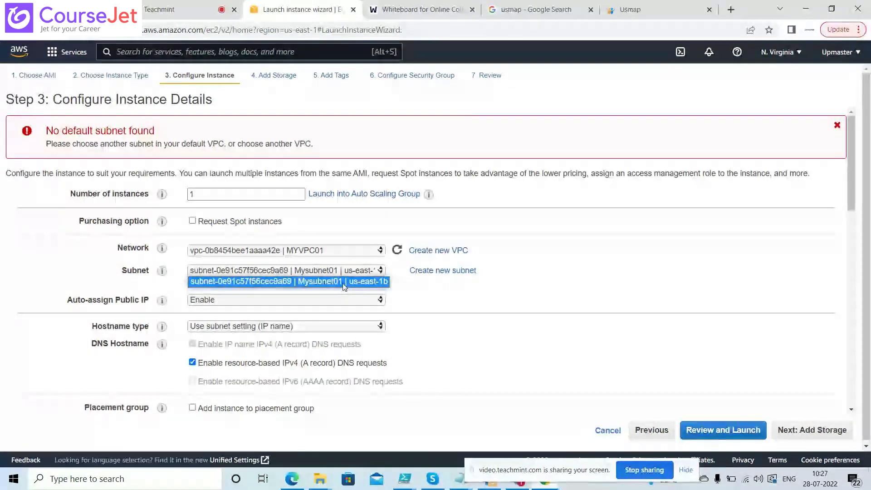
left_click(344, 282)
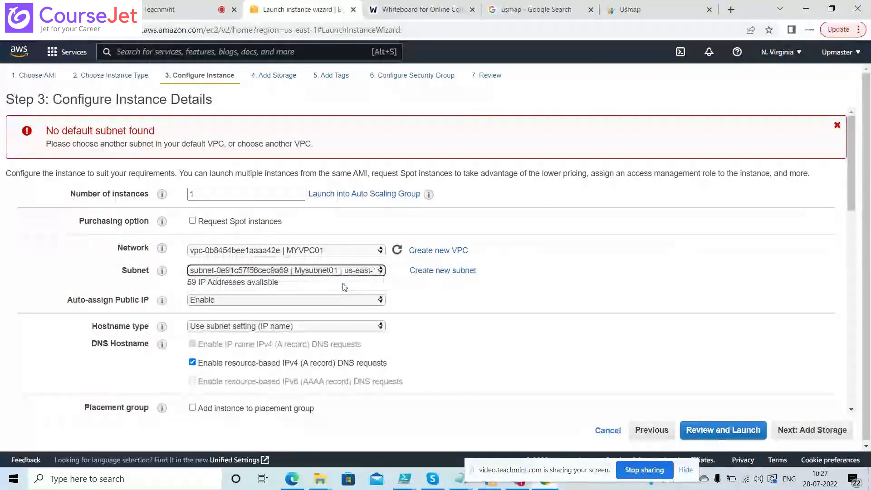
Put the launch wizard's Chrome tab into a new tab group
right_click(288, 9)
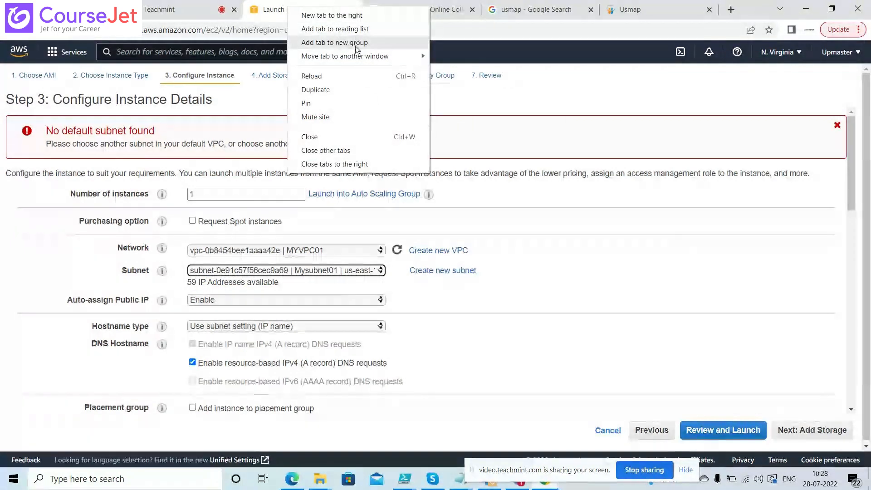
left_click(338, 43)
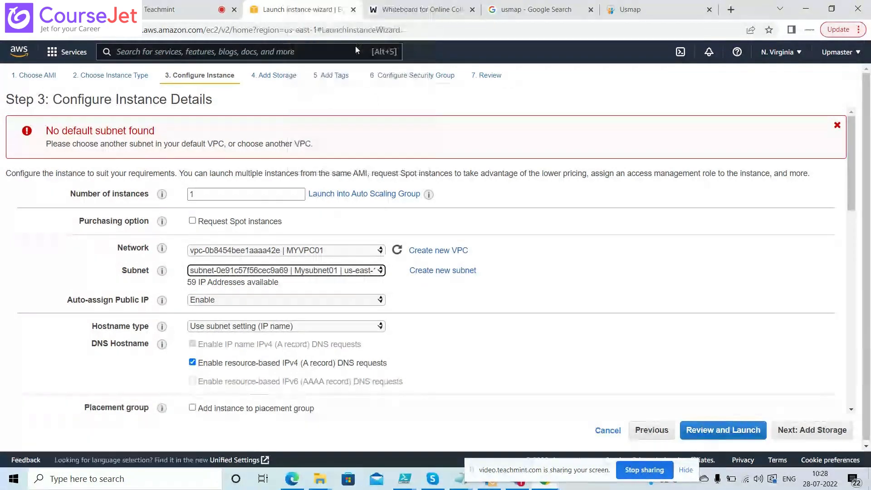
left_click(326, 12)
right_click(324, 13)
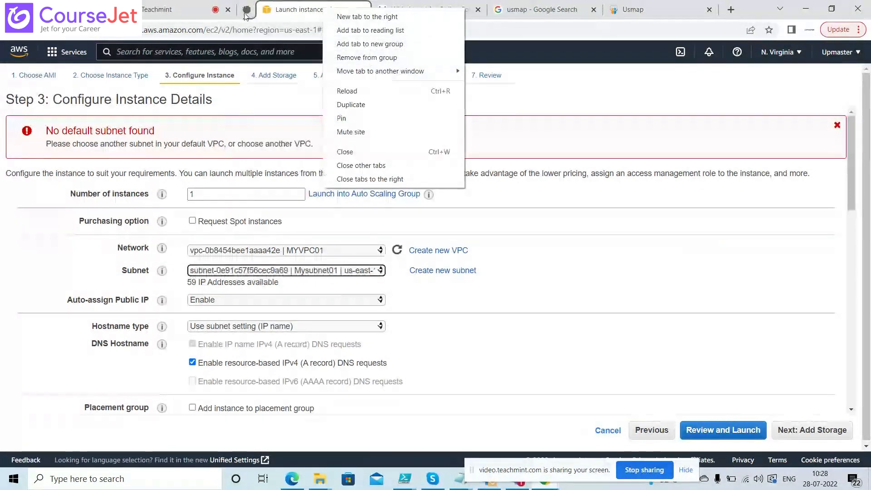
left_click(345, 151)
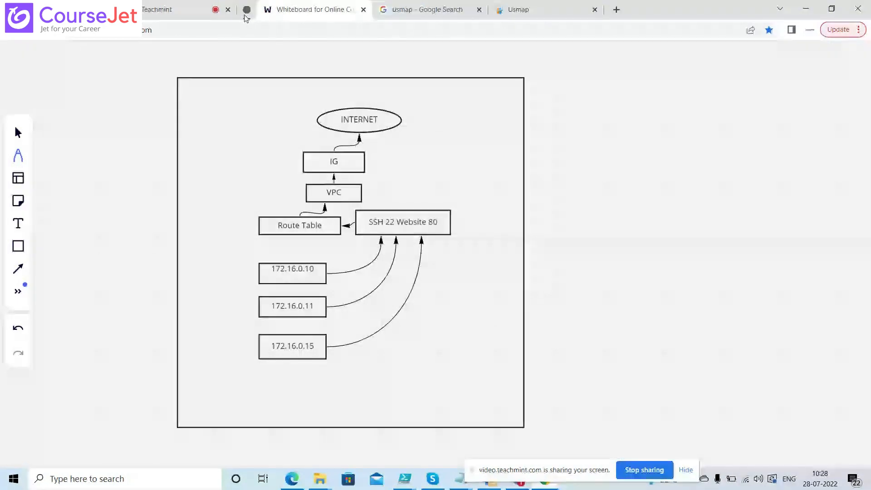
left_click(247, 10)
left_click(294, 16)
Duplicate the wizard tab and open the VPC console from Services in the copy
right_click(296, 16)
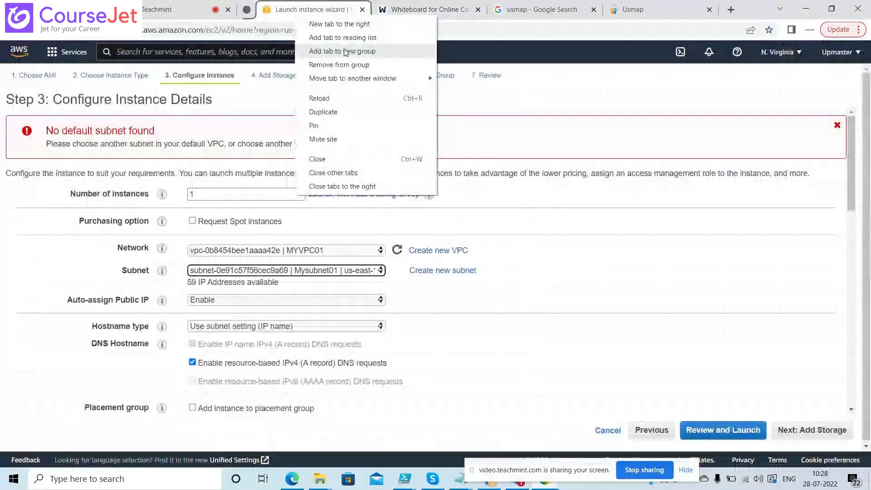
left_click(348, 108)
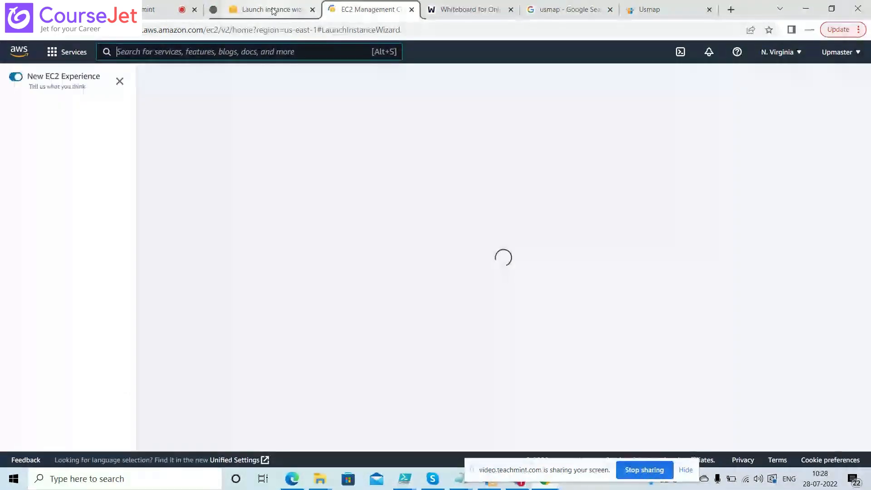
left_click(272, 10)
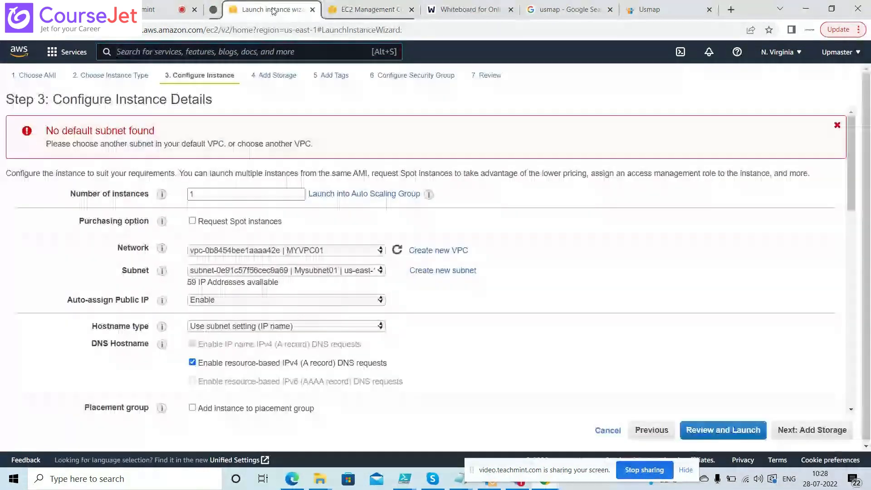
left_click(363, 10)
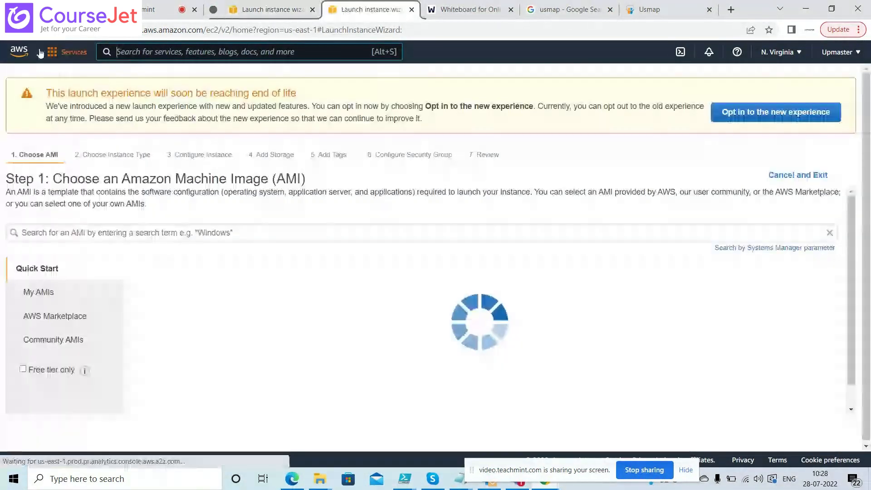
left_click(51, 52)
left_click(269, 187)
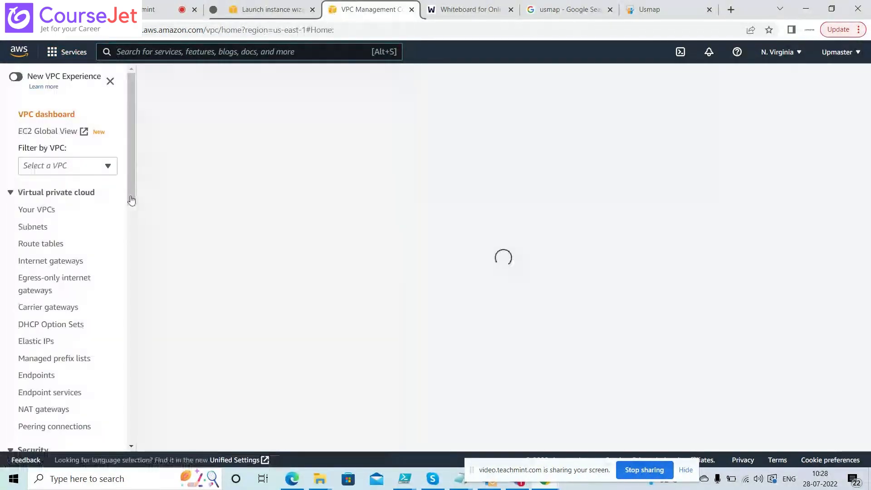
left_click_drag(131, 198, 133, 286)
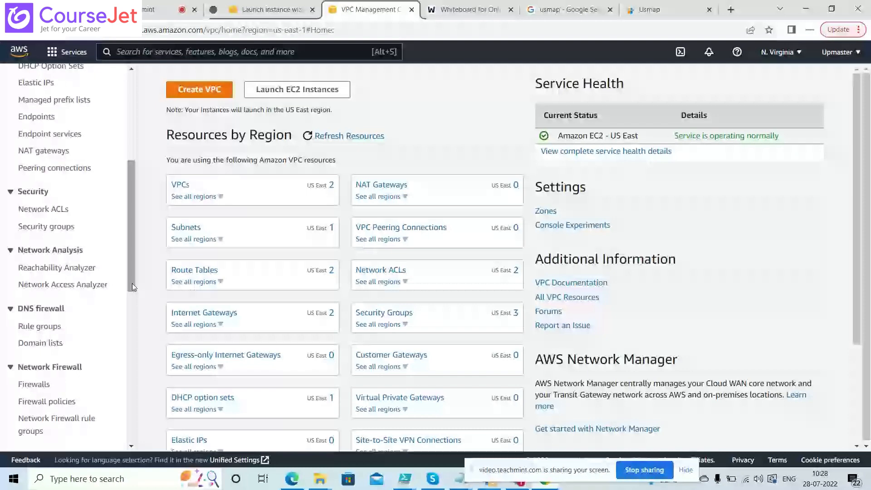
left_click(55, 227)
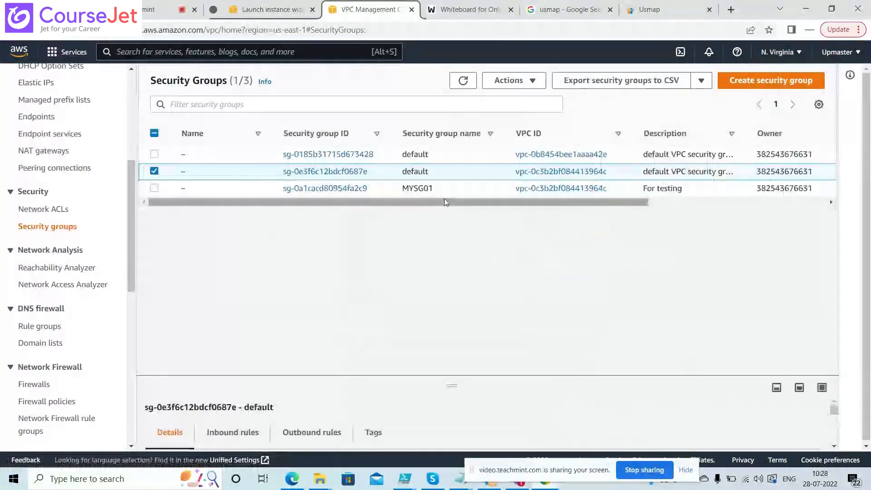
mouse_move(439, 205)
left_mouse_down()
mouse_move(656, 207)
mouse_move(445, 220)
left_mouse_up()
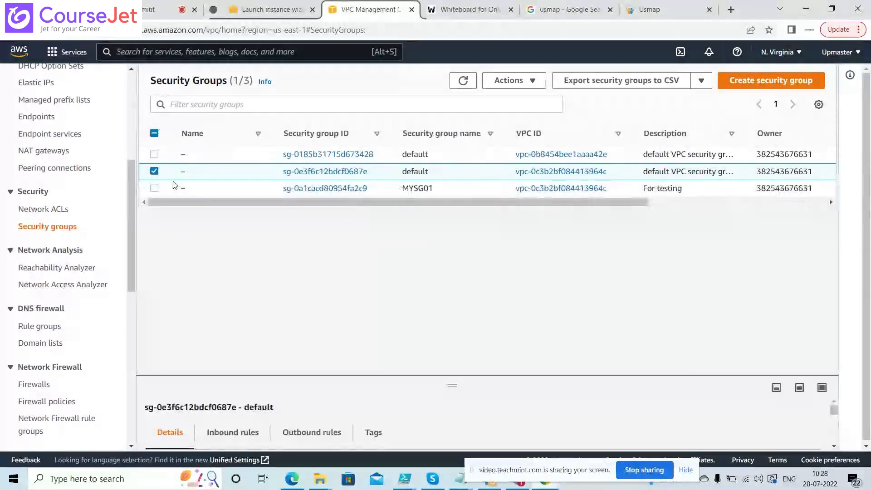
left_click(279, 176)
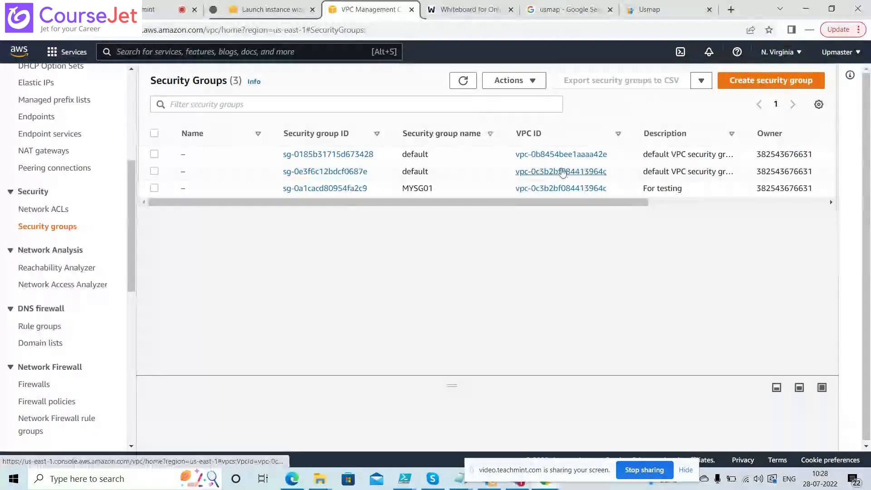
mouse_move(190, 178)
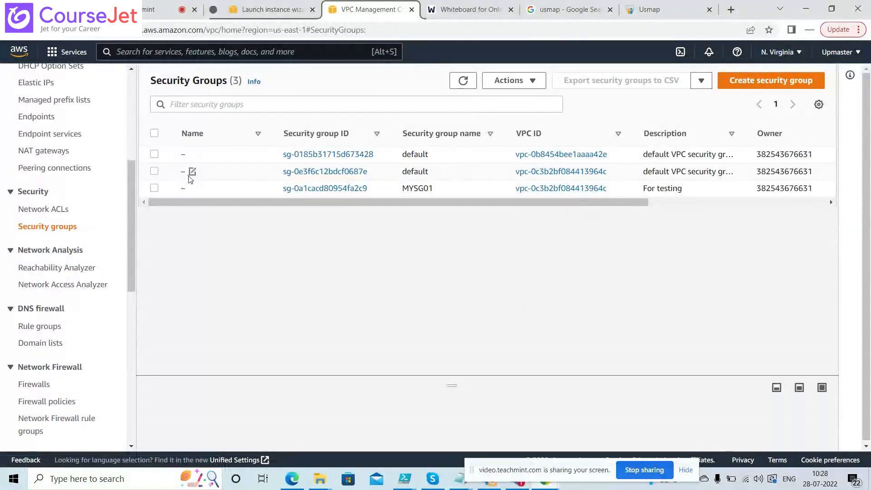
left_click(154, 171)
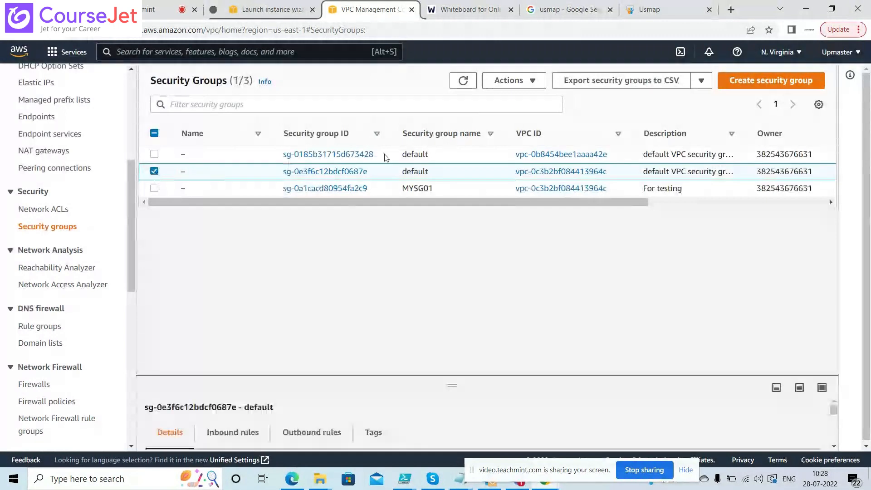
left_click(154, 171)
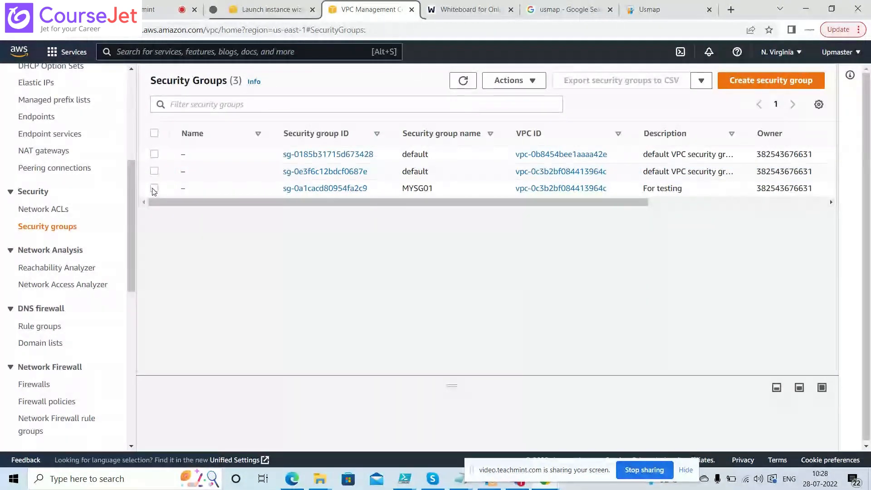
left_click(154, 171)
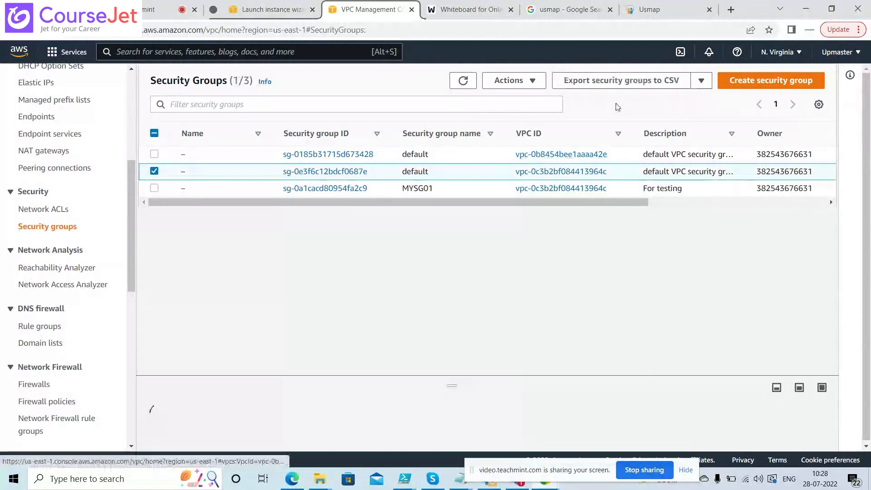
left_click(513, 83)
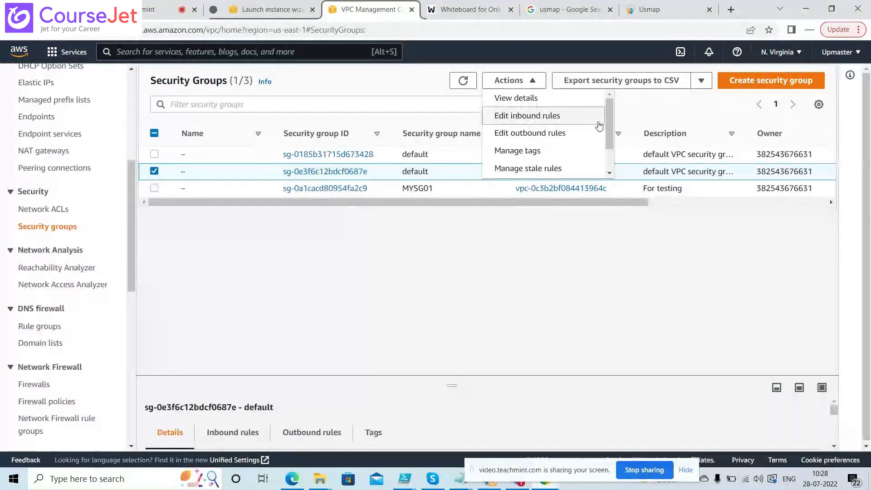
scroll(610, 137, "down", 1)
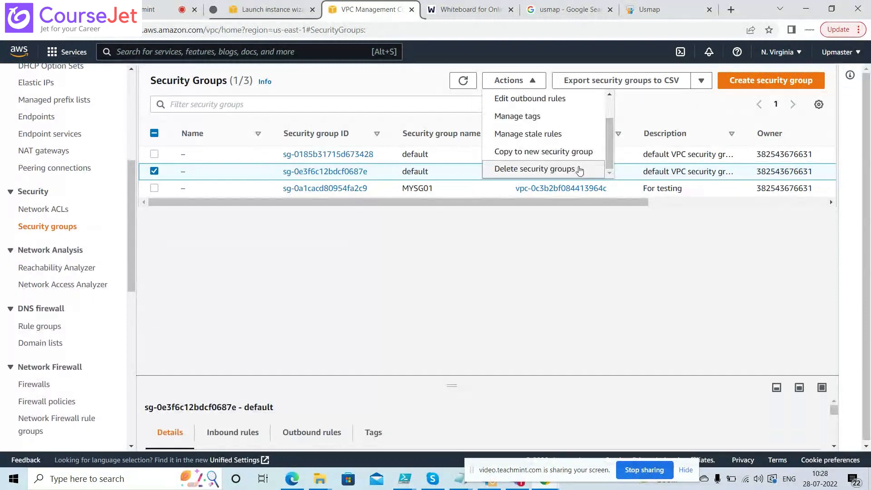
left_click(581, 168)
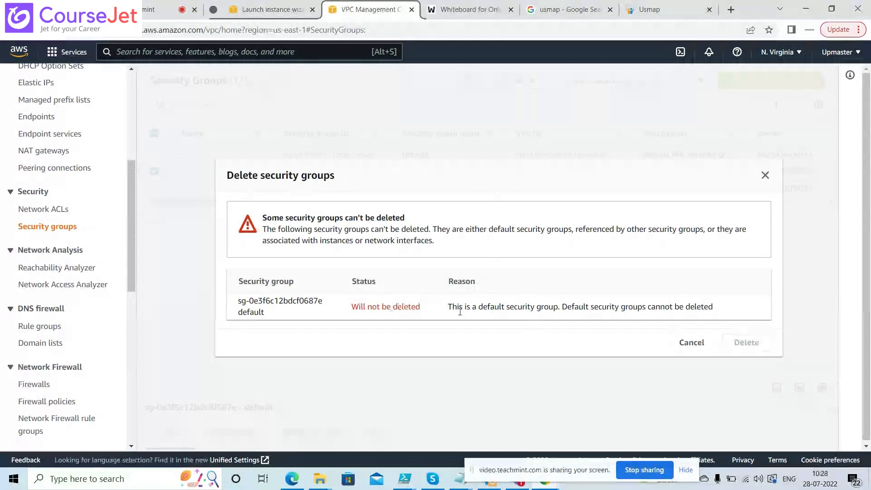
left_click(765, 177)
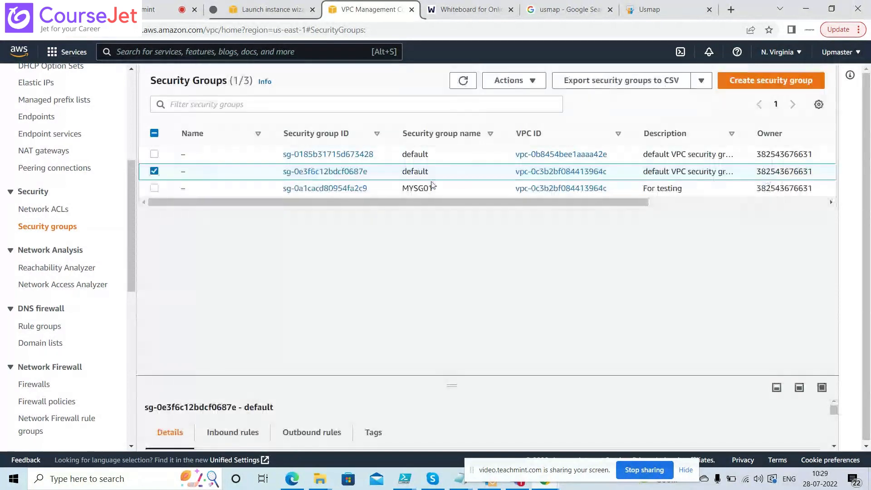
left_click(154, 171)
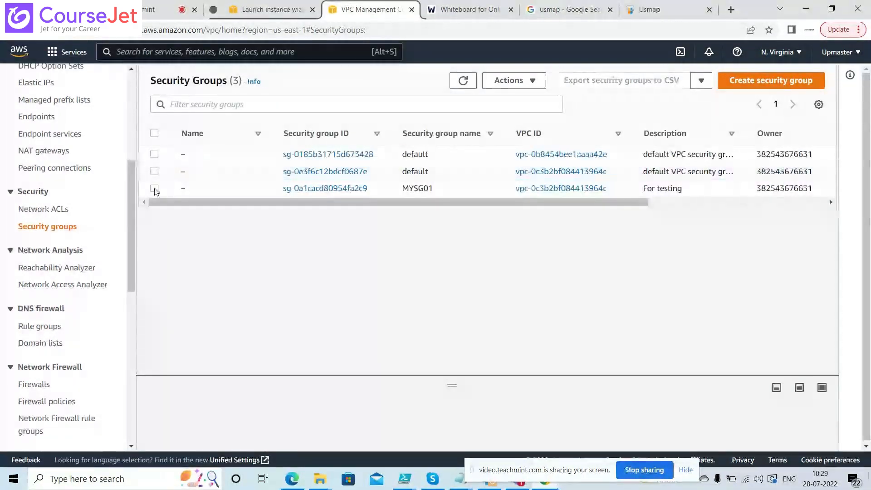
left_click(155, 188)
left_click(532, 83)
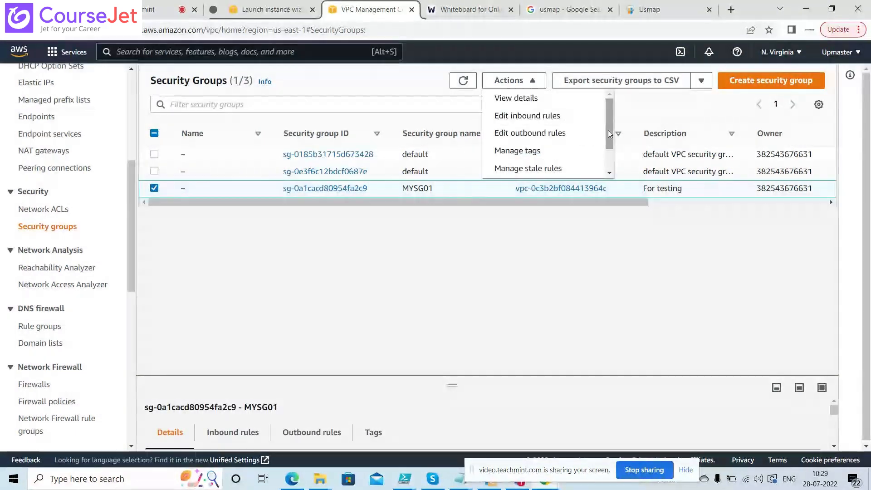
mouse_move(608, 130)
left_mouse_down()
mouse_move(611, 163)
mouse_move(609, 121)
left_mouse_up()
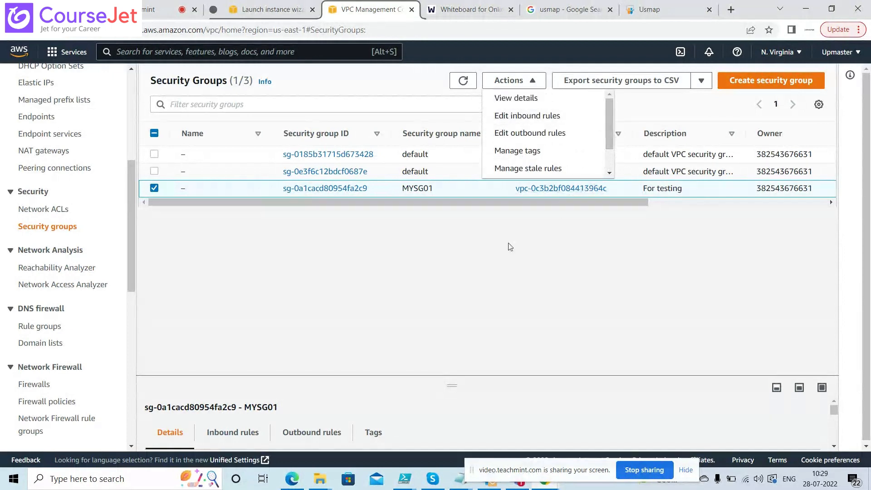
left_click(497, 255)
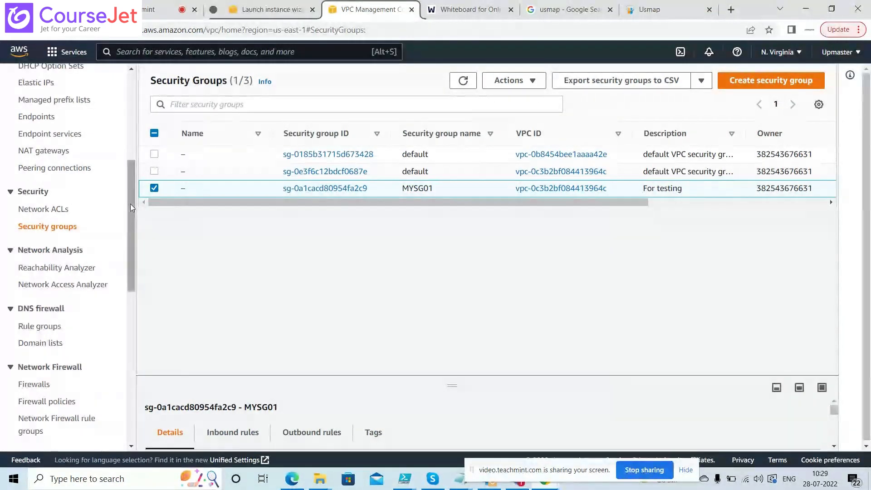
left_click_drag(130, 204, 134, 148)
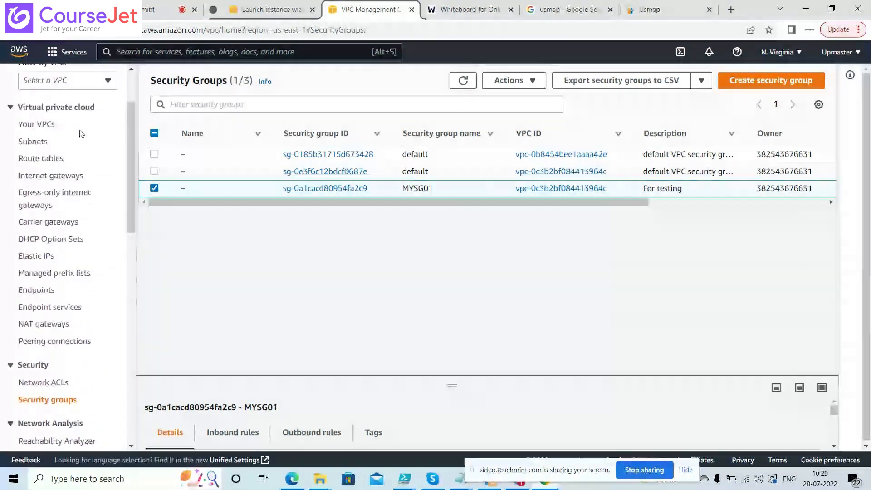
Select MYVPC01 in the VPC list and view its available actions
left_click(52, 129)
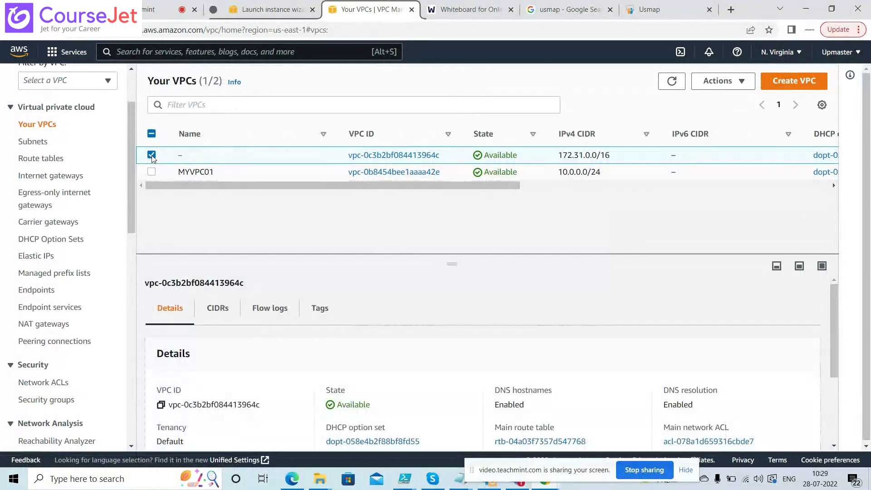
left_click(151, 155)
left_click(151, 172)
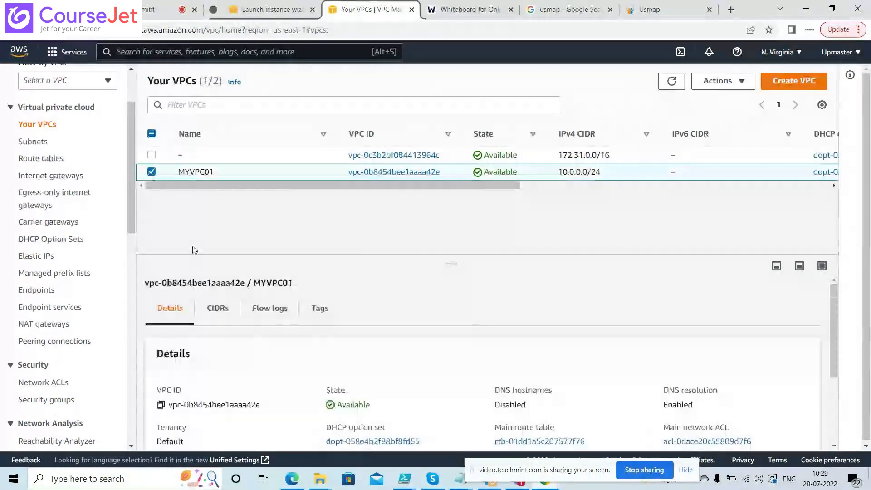
left_click(743, 81)
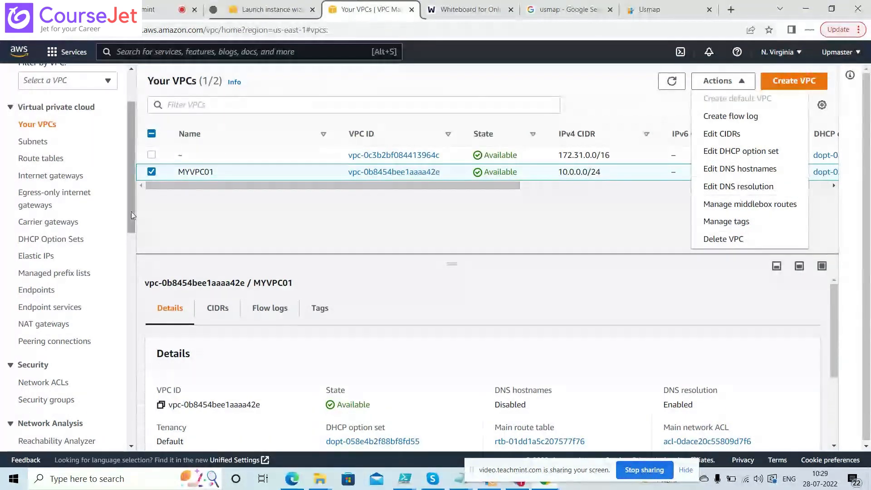
Inspect Mysubnet01's subnet settings, cancel without changes, and return to the launch wizard
left_click(33, 141)
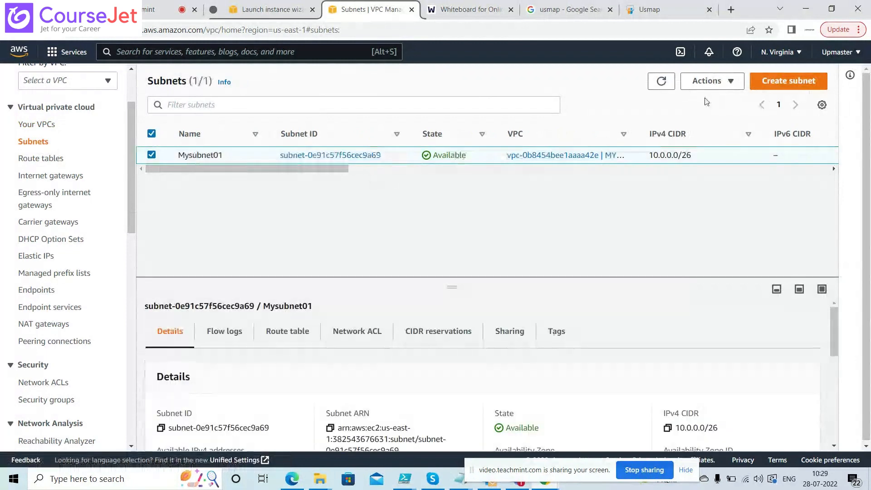
left_click(731, 82)
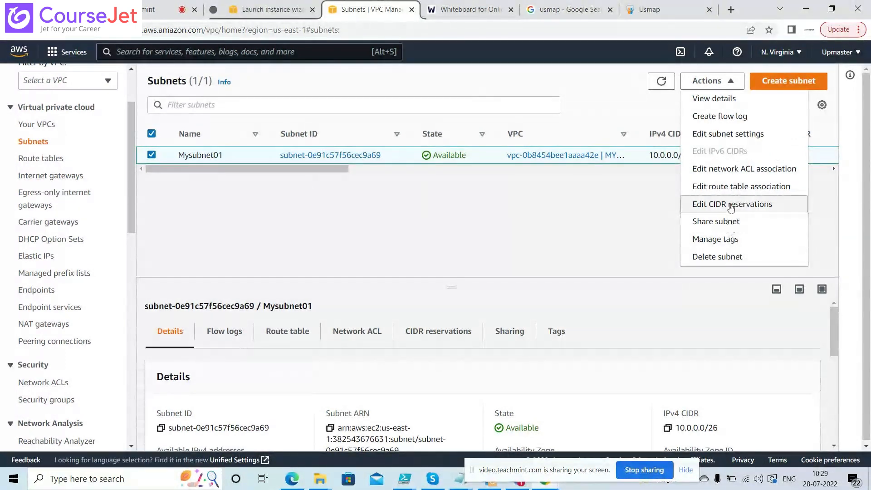
left_click(723, 135)
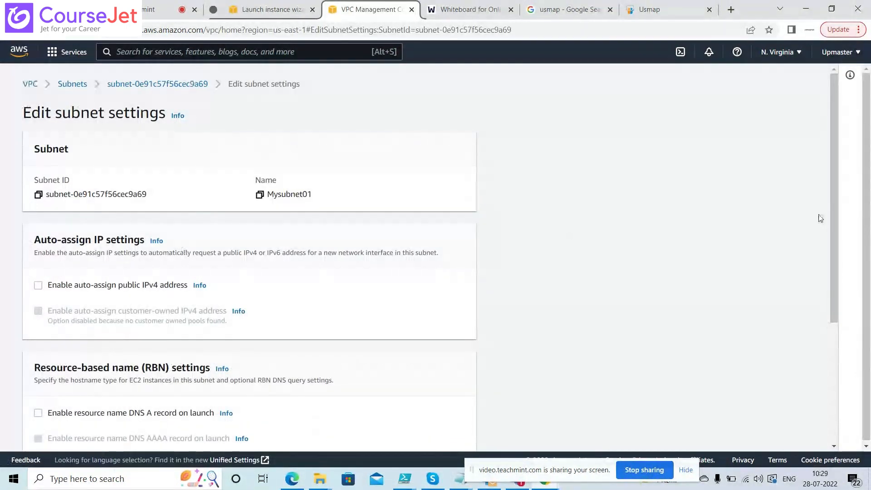
left_click_drag(835, 175, 842, 308)
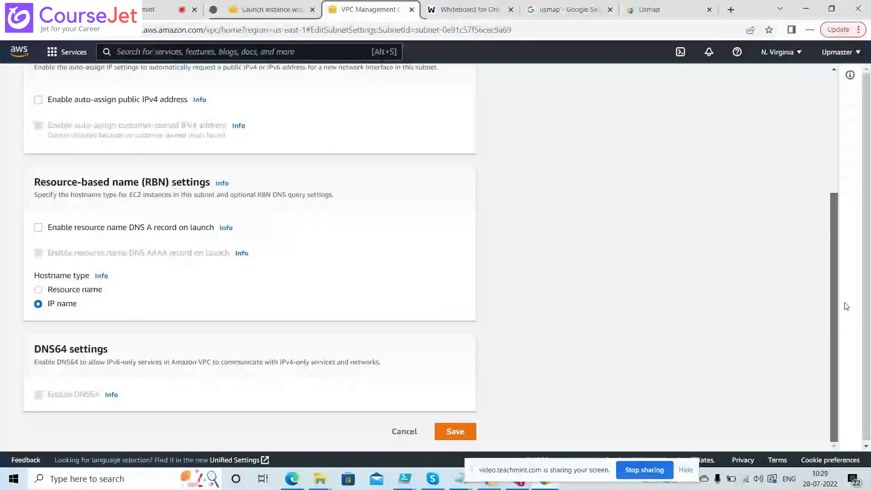
scroll(771, 327, "up", 1)
scroll(590, 386, "down", 1)
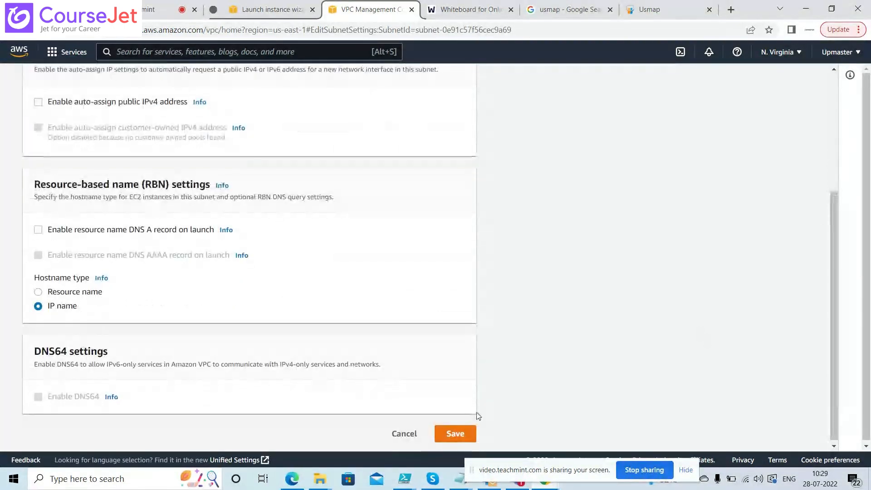
left_click(404, 434)
left_click(273, 9)
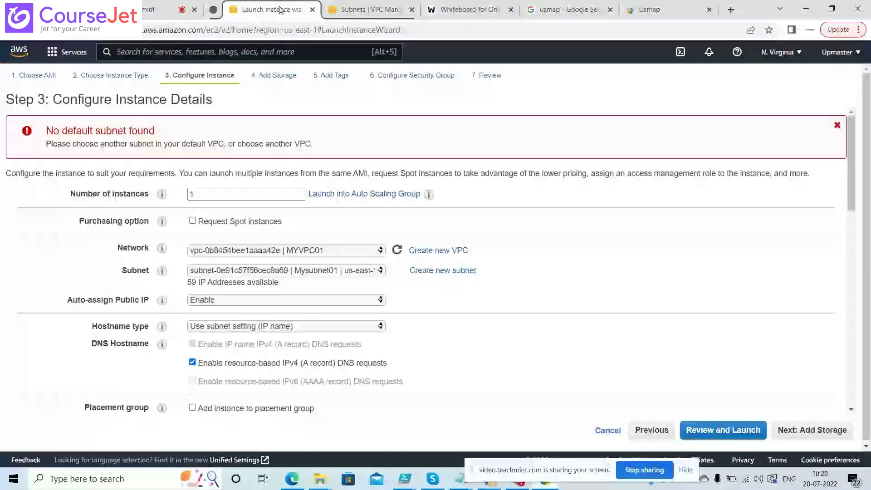
Set step 6 to create a new security group, return to instance details, then view Mysubnet01
left_click(377, 77)
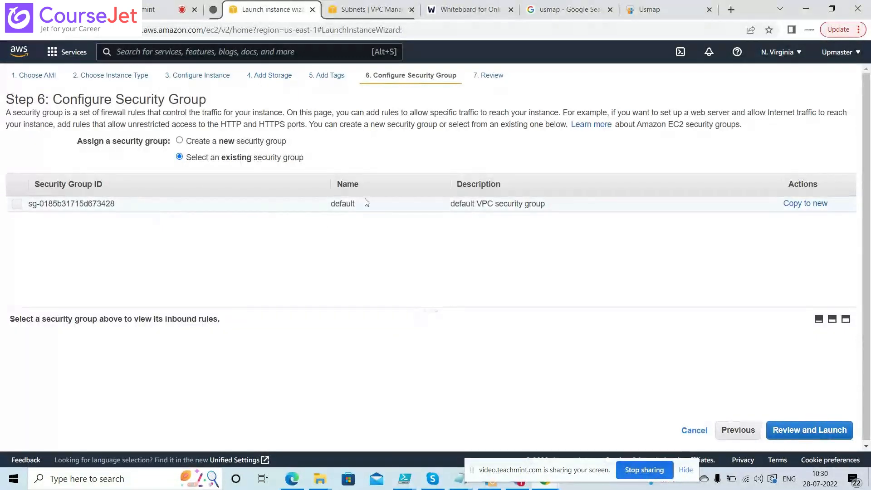
left_click(227, 142)
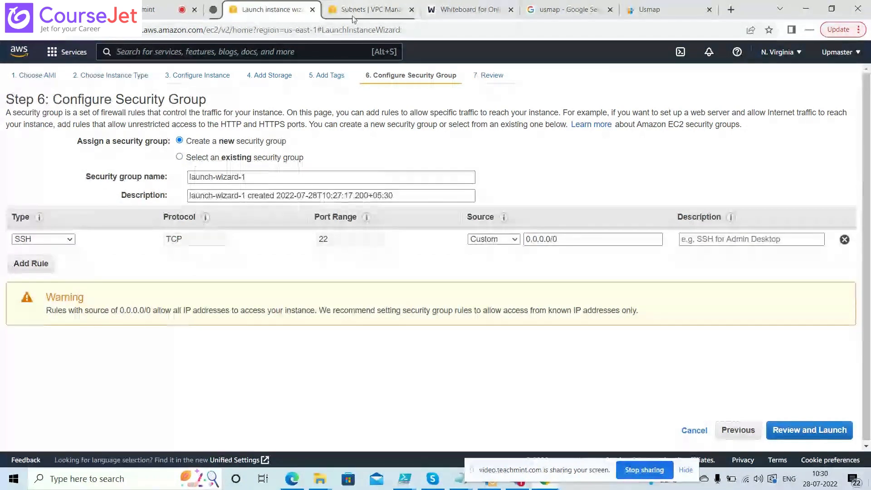
left_click(365, 9)
left_click(268, 10)
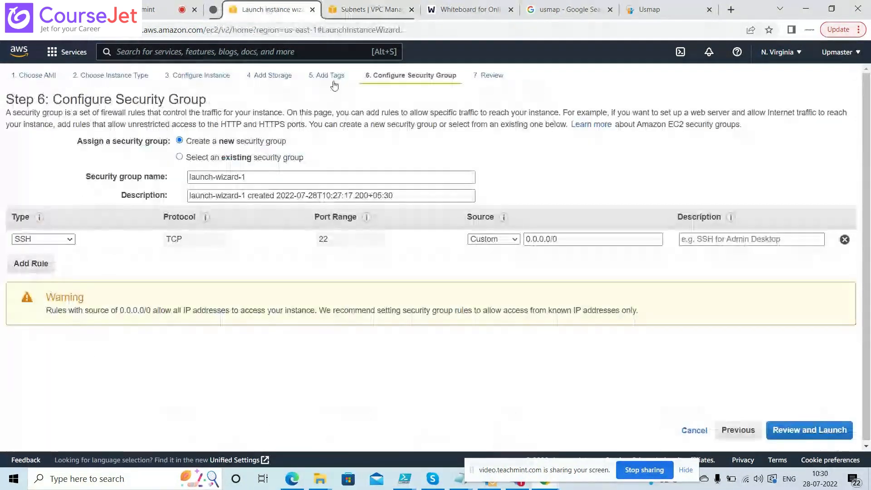
left_click(221, 76)
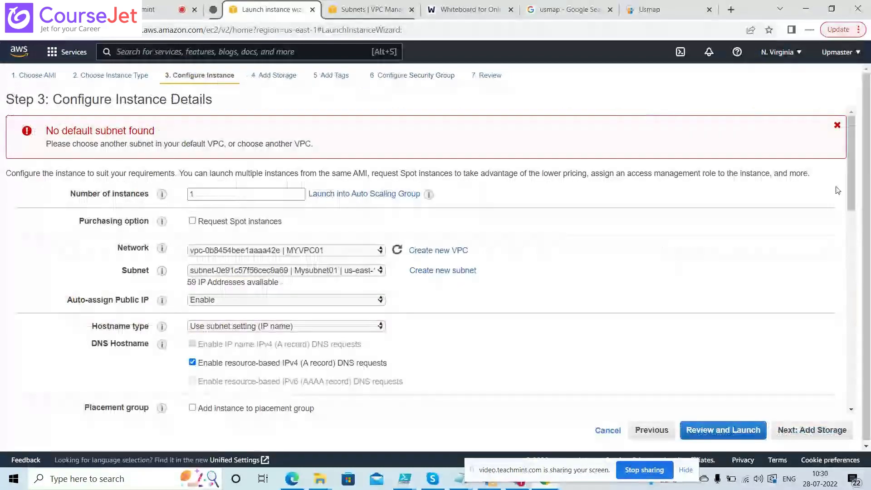
mouse_move(852, 189)
left_mouse_down()
mouse_move(859, 224)
mouse_move(863, 196)
left_mouse_up()
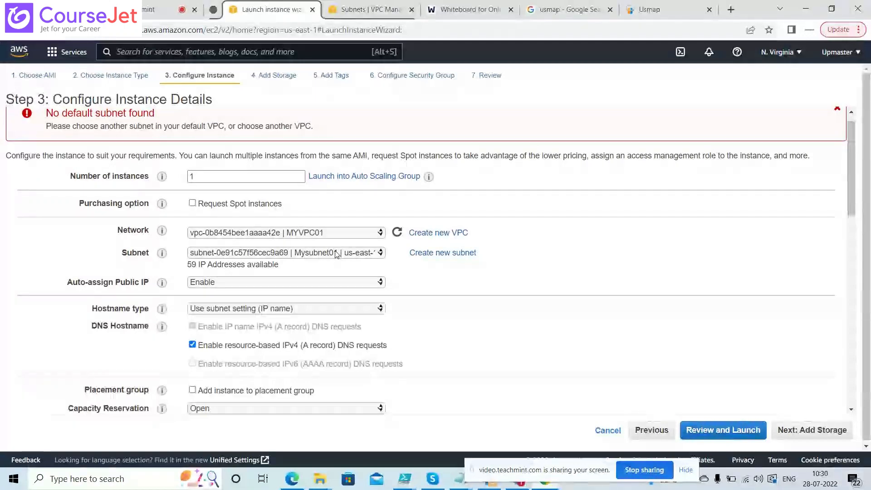
left_click(372, 7)
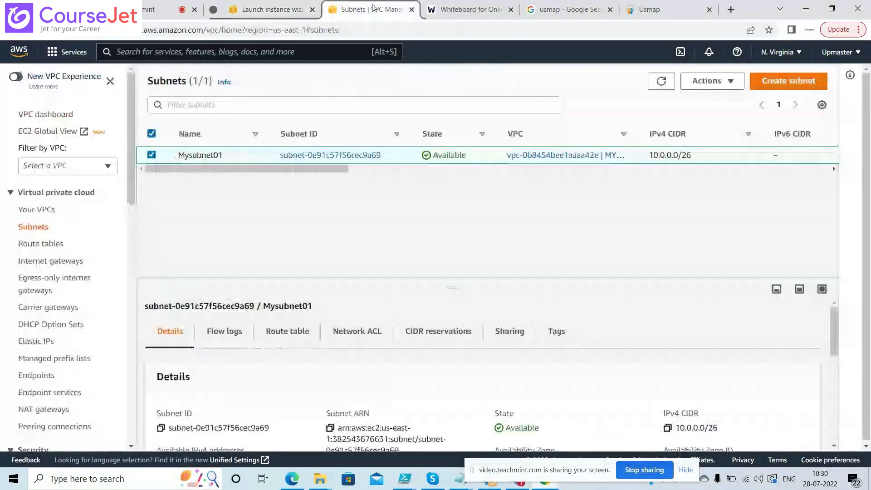
Associate Mysubnet01 explicitly with MYVPC01's route table rtb-01dd1a5c207577f76
scroll(127, 198, "down", 1)
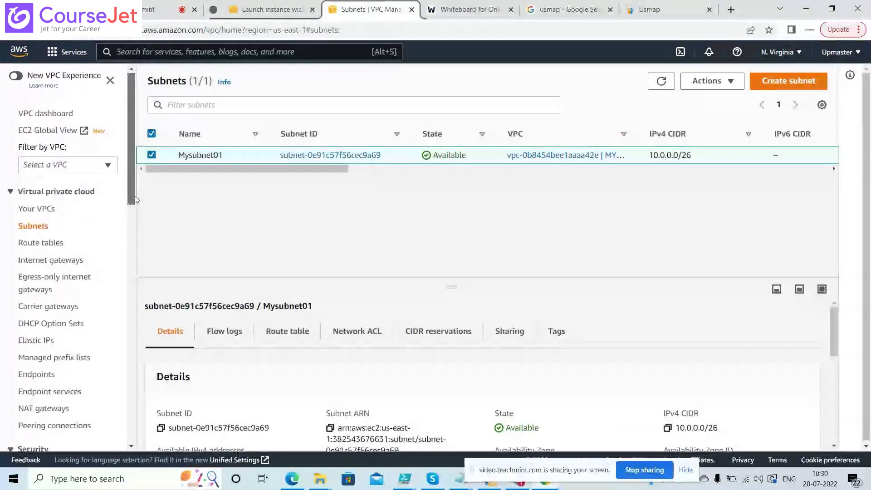
left_click(51, 191)
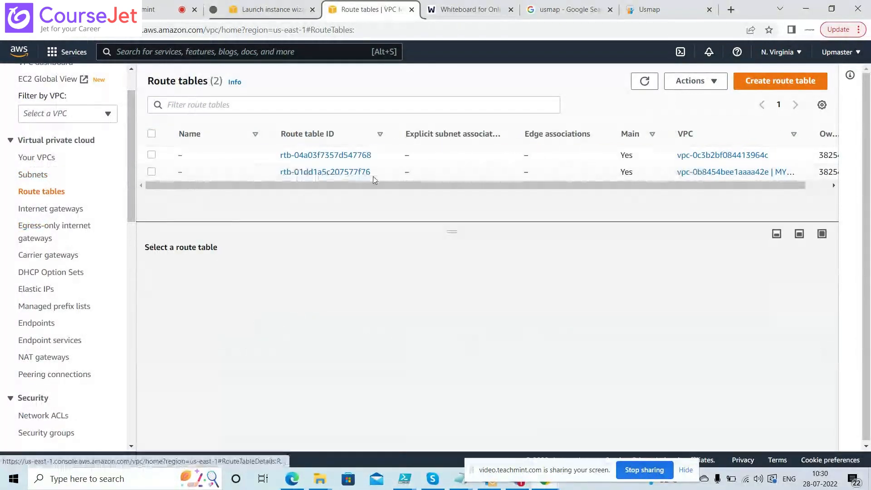
mouse_move(371, 186)
left_mouse_down()
mouse_move(397, 186)
mouse_move(377, 186)
left_mouse_up()
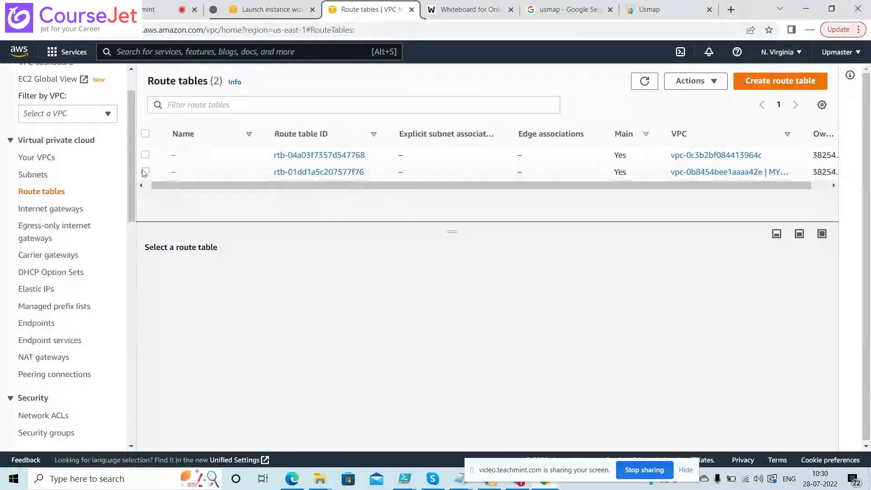
left_click(168, 175)
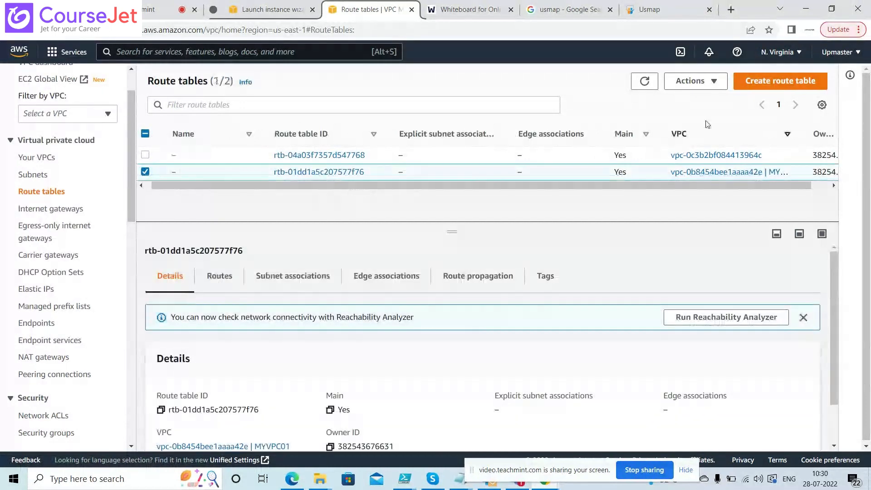
left_click(712, 82)
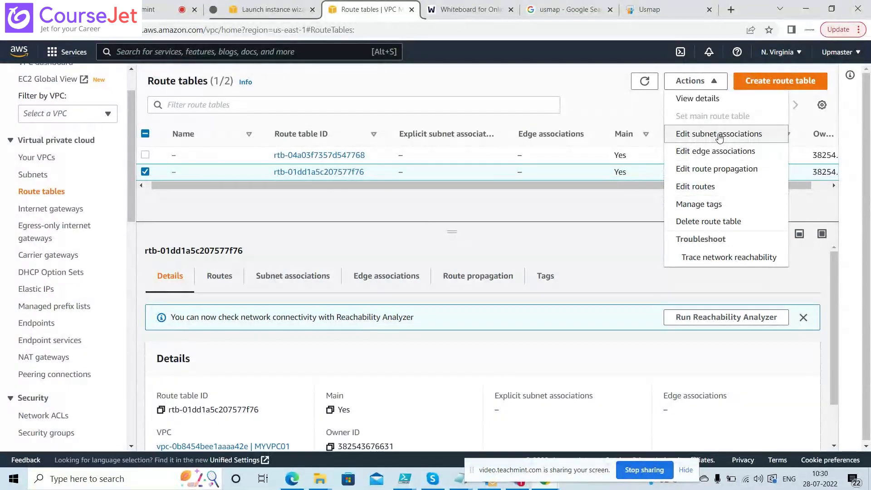
left_click(720, 138)
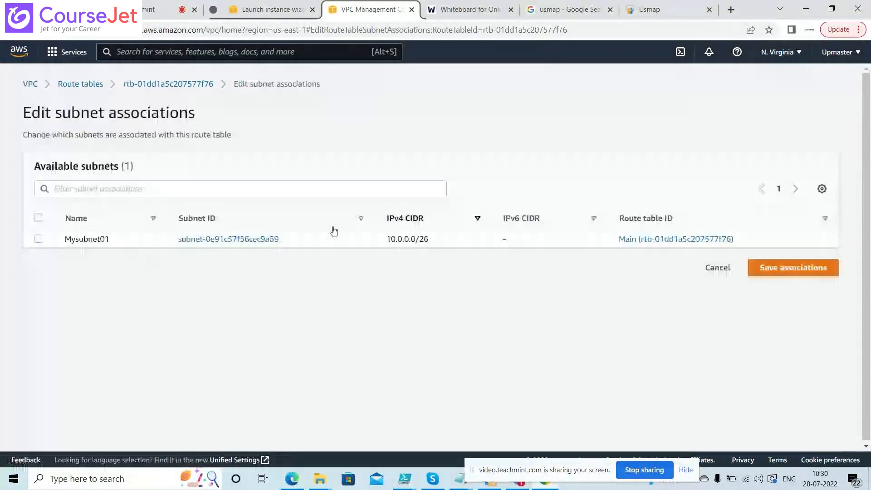
left_click(38, 239)
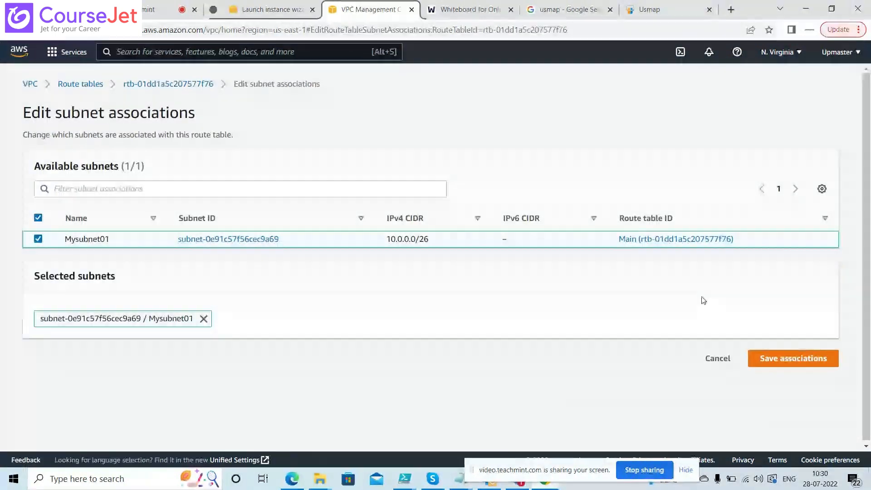
left_click(770, 358)
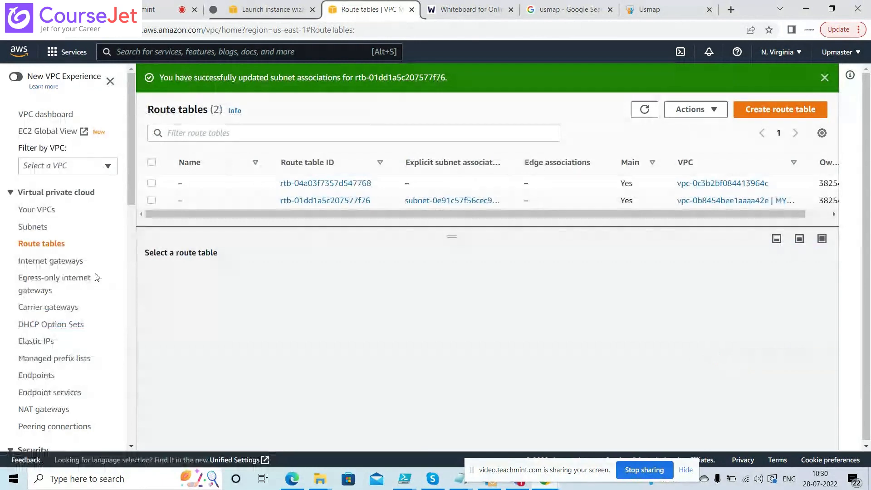
left_click_drag(131, 191, 132, 275)
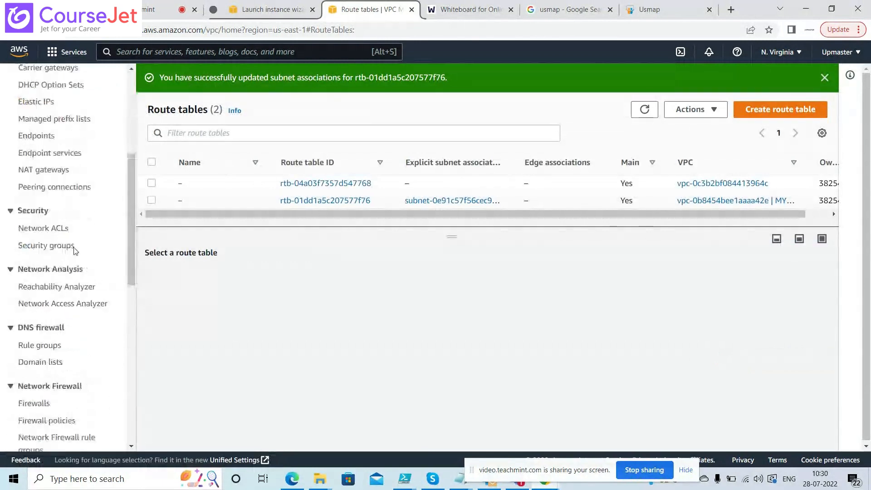
Browse the security groups, checking the default groups and selecting MYSG01
left_click(59, 246)
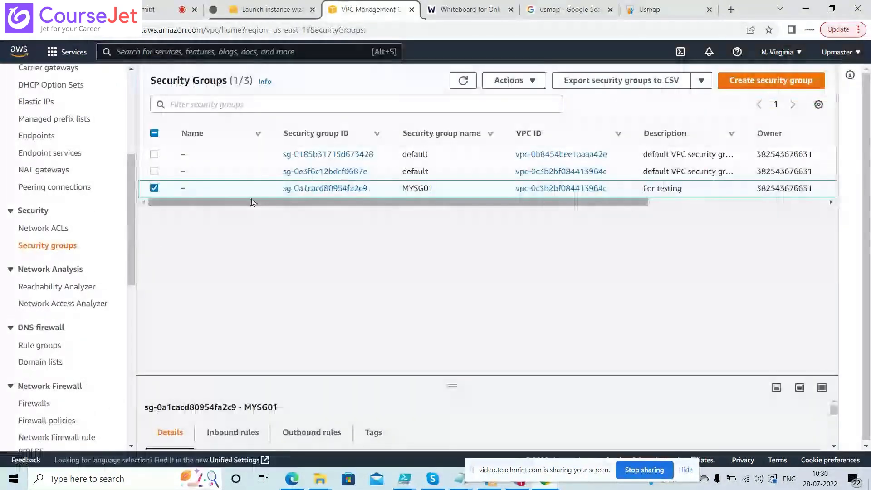
left_click(156, 190)
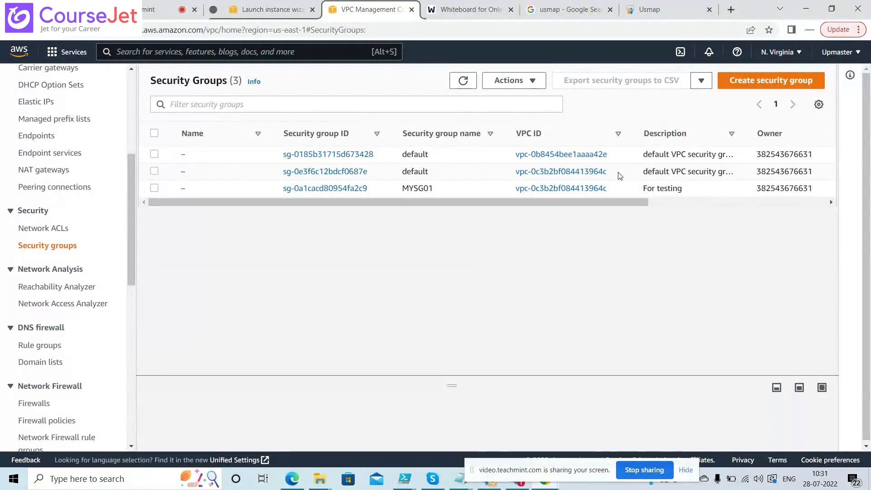
left_click_drag(617, 175, 573, 175)
left_click_drag(429, 172, 404, 174)
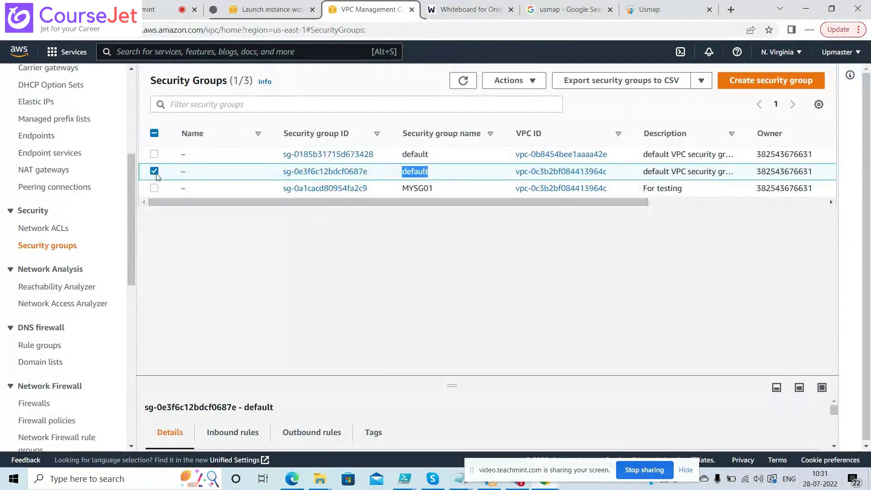
left_click(155, 174)
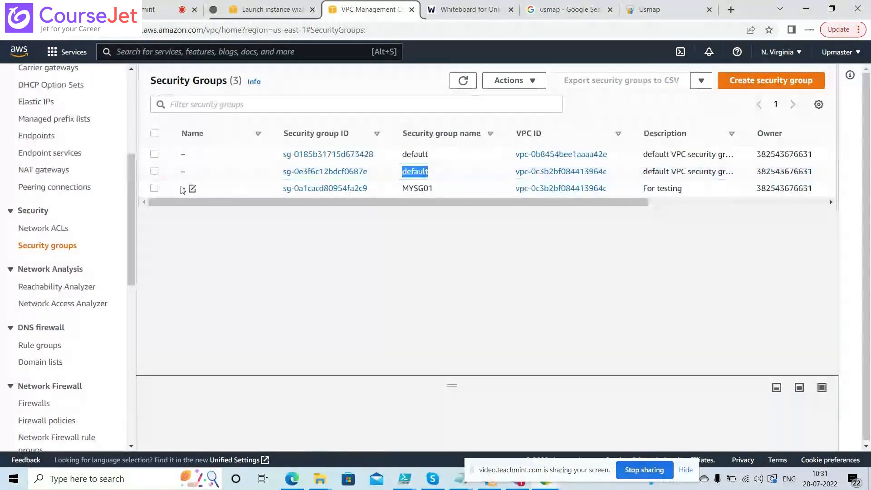
left_click(155, 188)
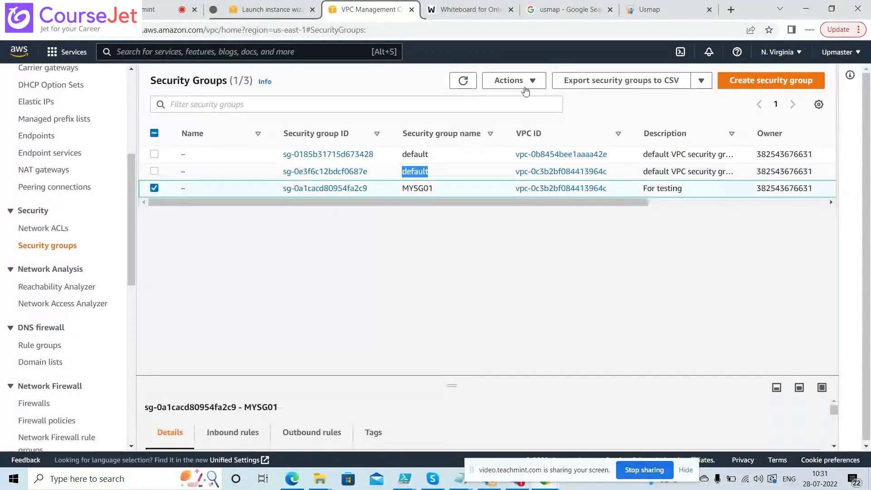
left_click(526, 84)
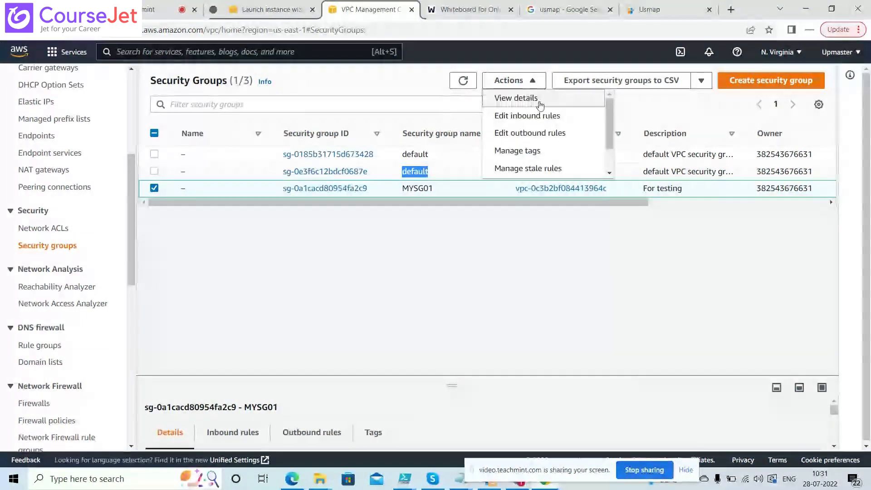
left_click(609, 172)
left_click(609, 172)
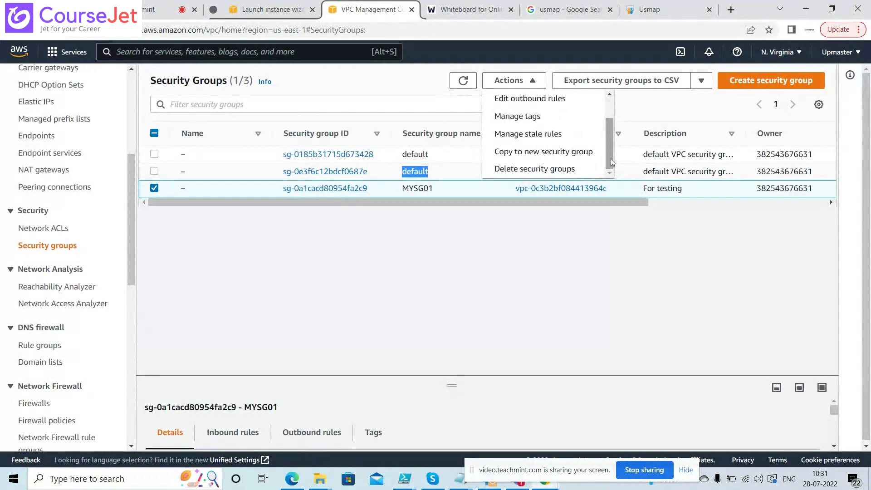
left_click(540, 262)
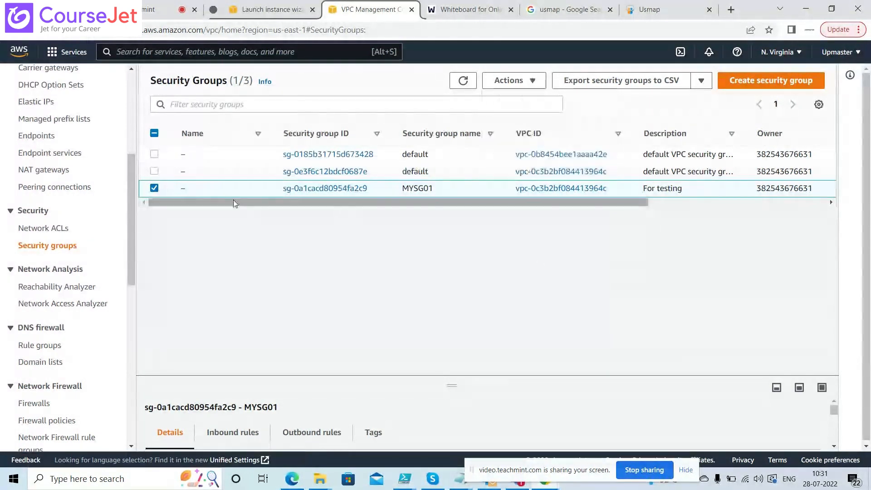
left_click(154, 188)
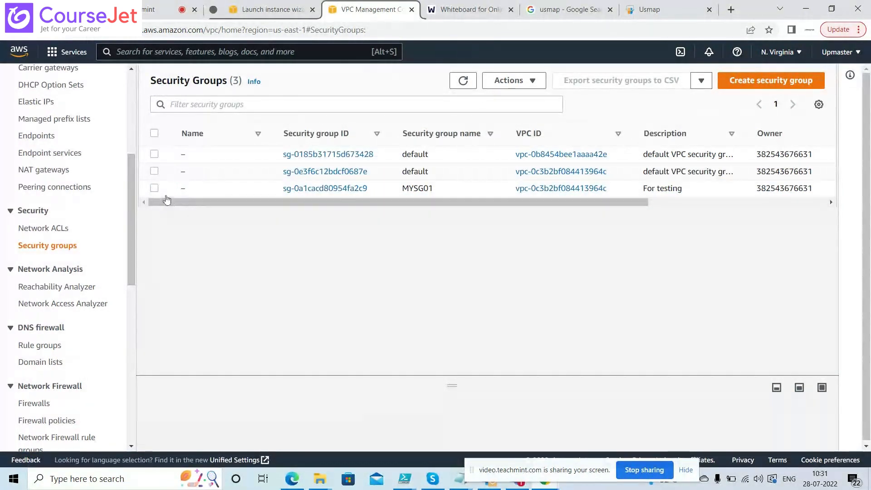
left_click(155, 188)
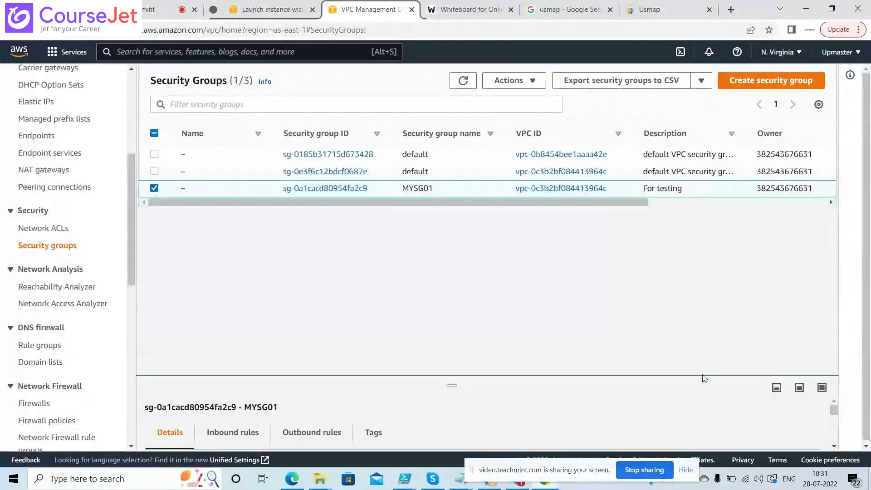
Copy MYSG01's ID sg-0a1cacd80954fa2c9 from its enlarged details pane, then return to the wizard
left_click_drag(454, 388, 452, 214)
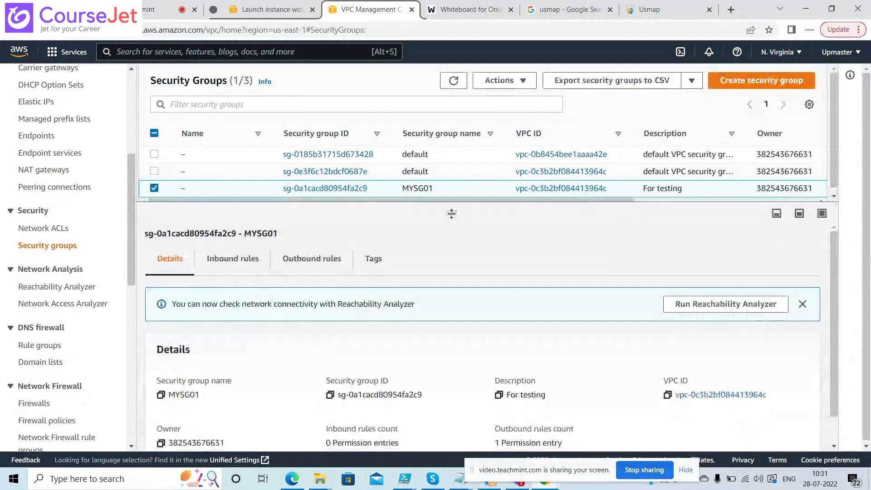
left_click_drag(835, 317, 733, 355)
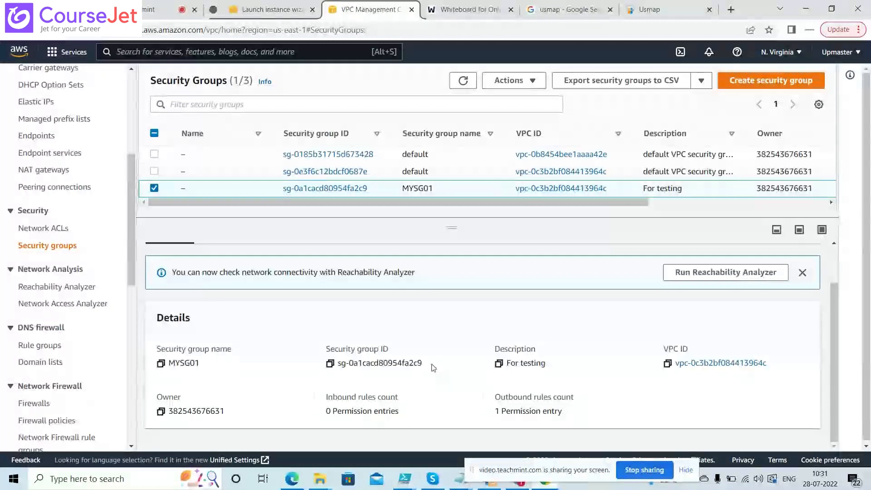
left_click_drag(423, 363, 355, 365)
left_click(330, 363)
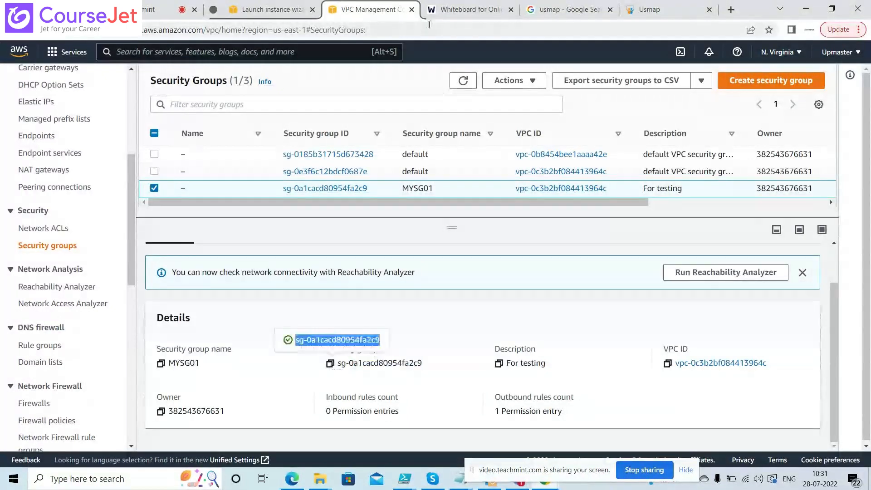
left_click(307, 9)
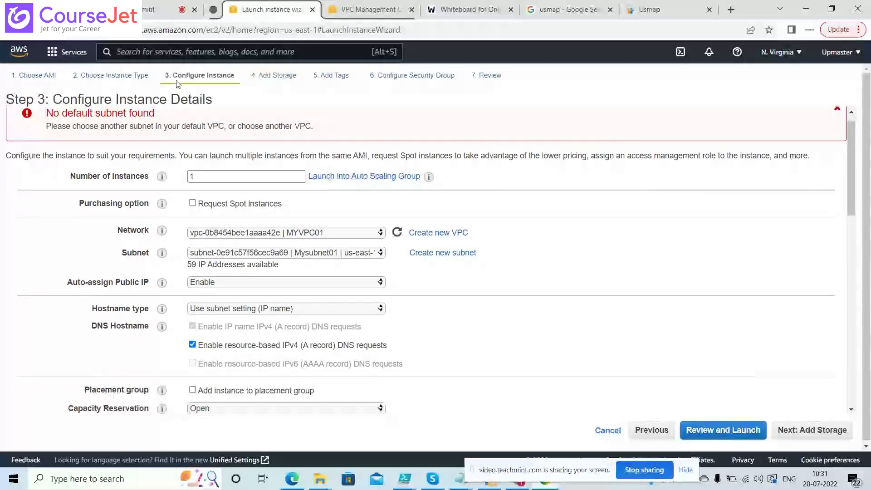
Revisit instance type, details, storage and tags, then list existing security groups at step 6
left_click(134, 75)
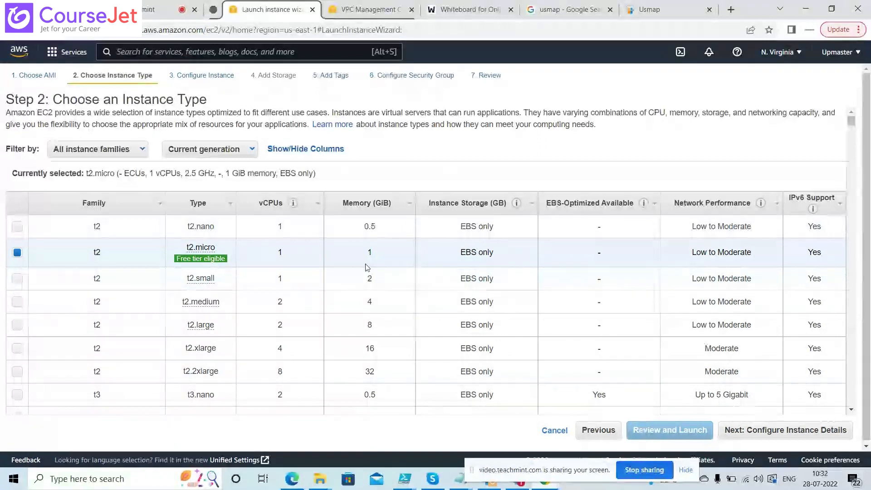
left_click(225, 75)
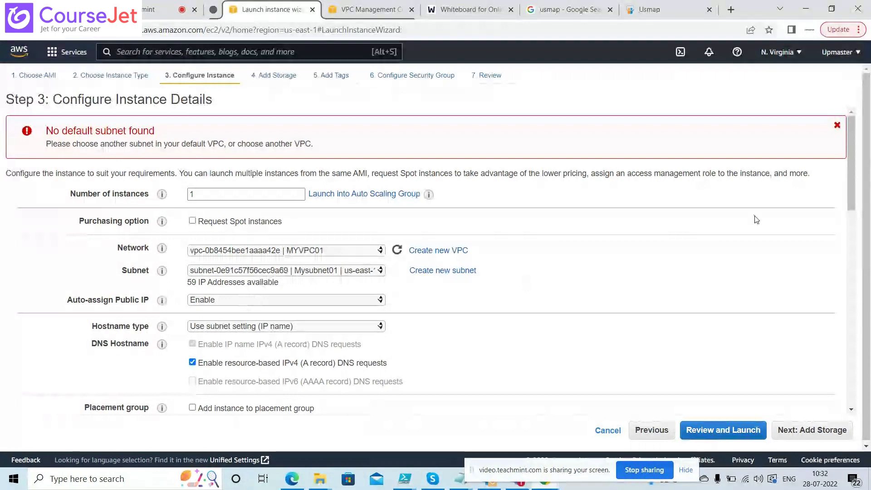
left_click_drag(850, 179, 471, 114)
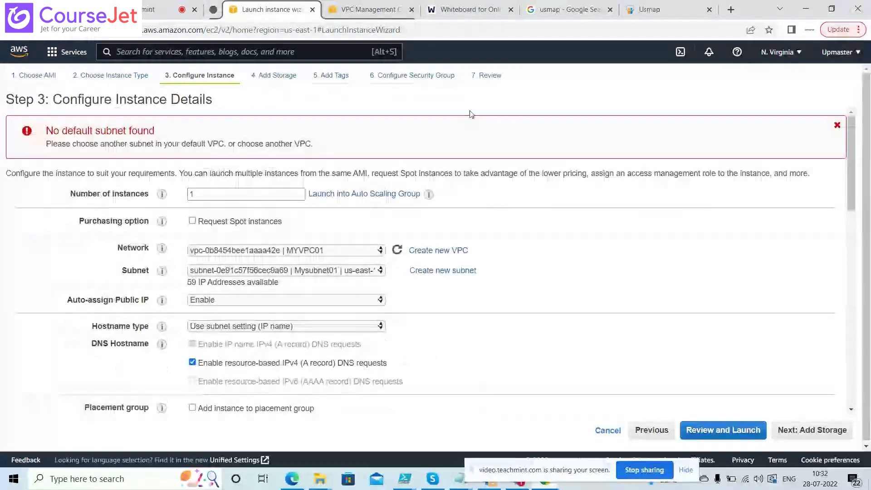
left_click(269, 76)
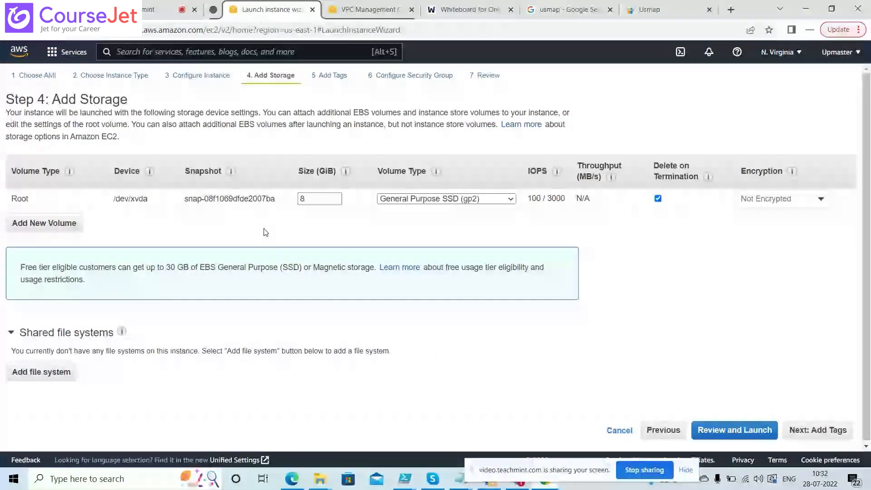
left_click(321, 74)
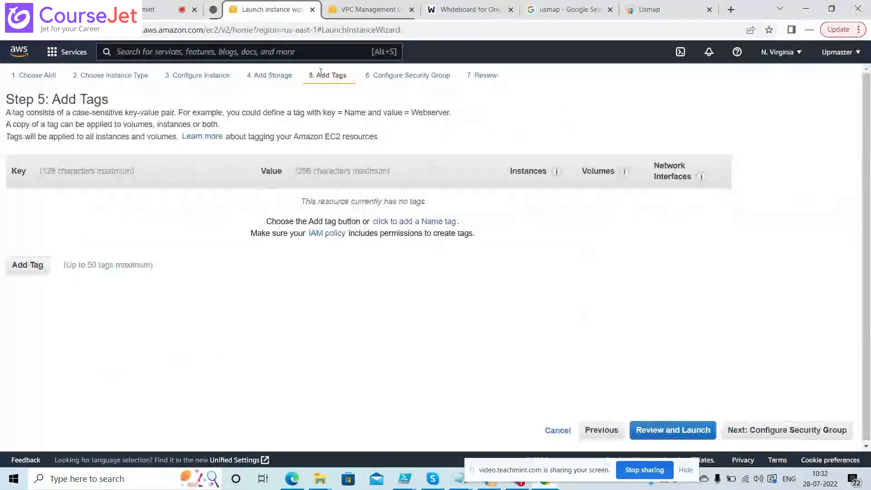
left_click(392, 76)
left_click(187, 162)
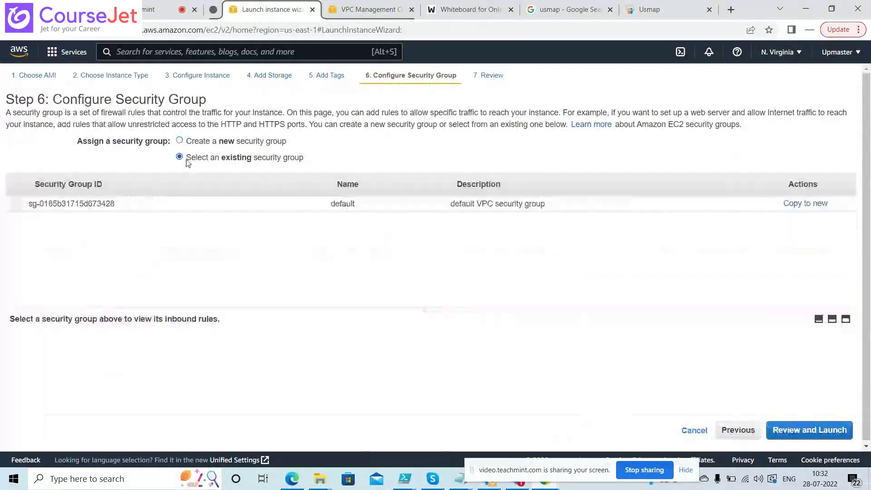
Create a new security group named MYSG01 with description 'Testing Purpose'
left_click(211, 144)
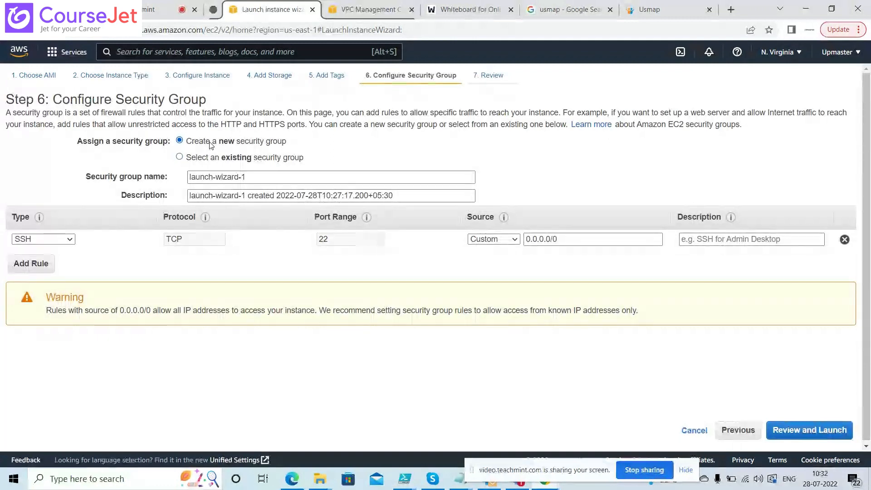
left_click_drag(259, 177, 153, 178)
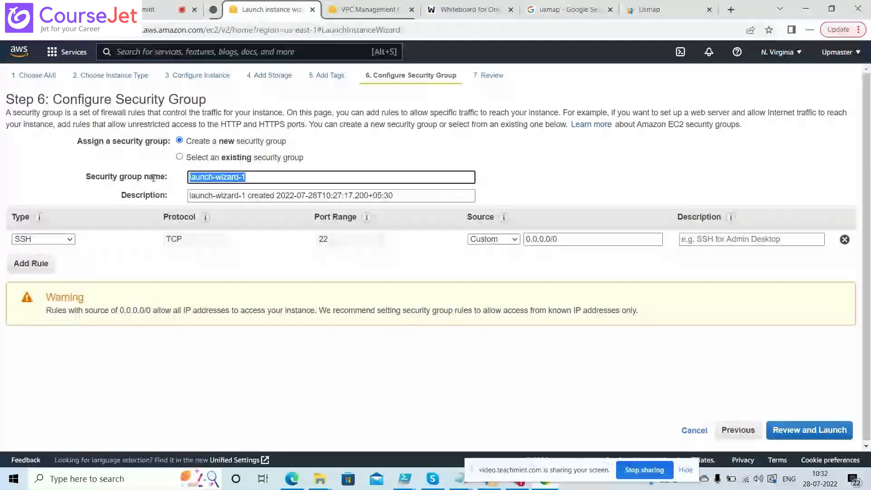
type("MYSG")
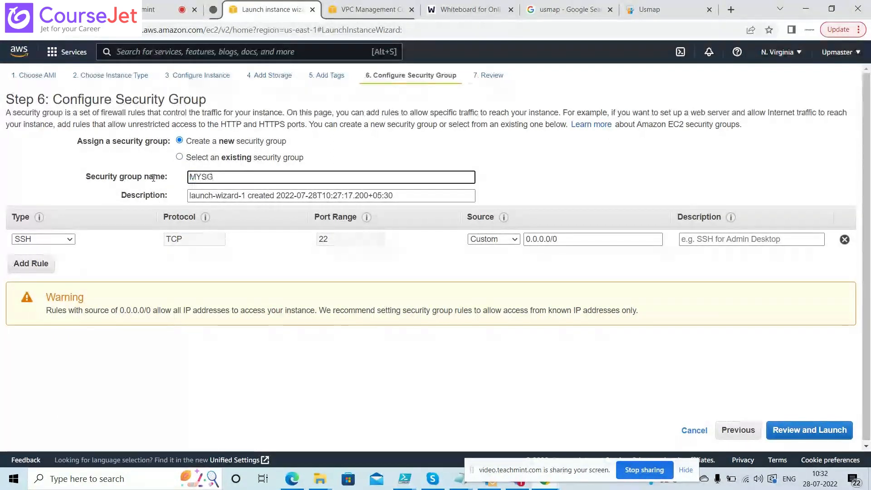
type("01")
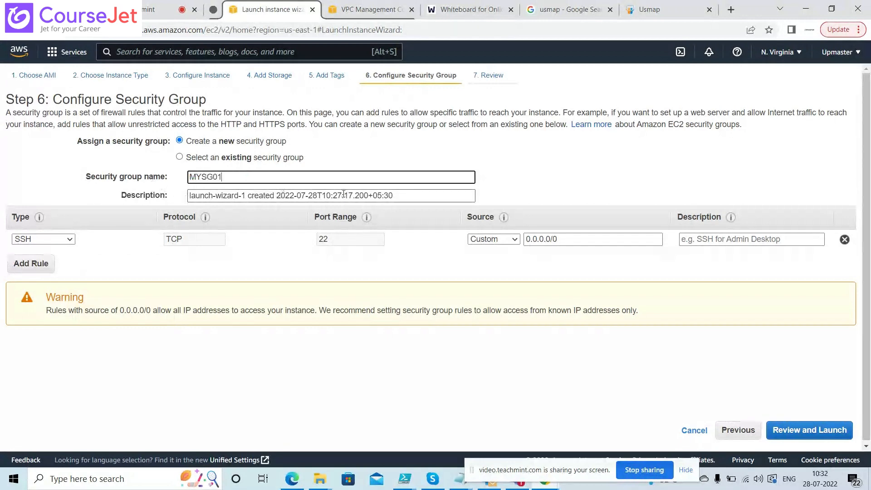
left_click(392, 196)
left_click_drag(393, 195, 183, 190)
key("BackSpace")
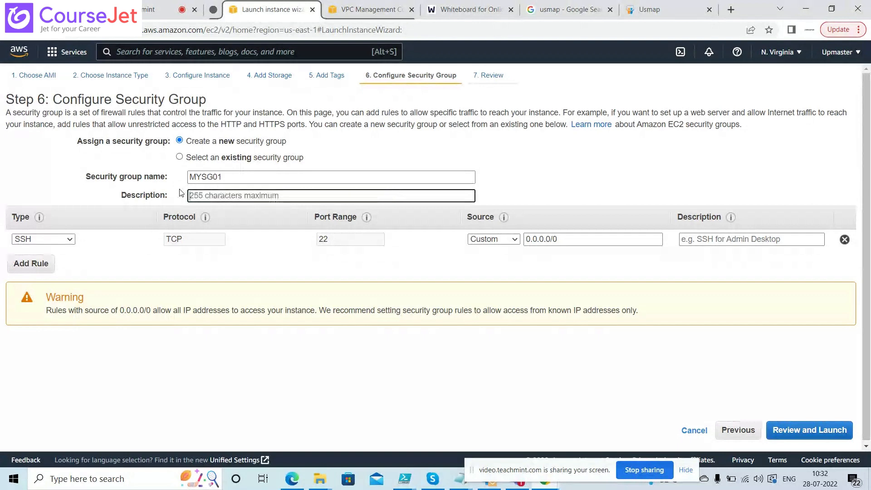
type("MY")
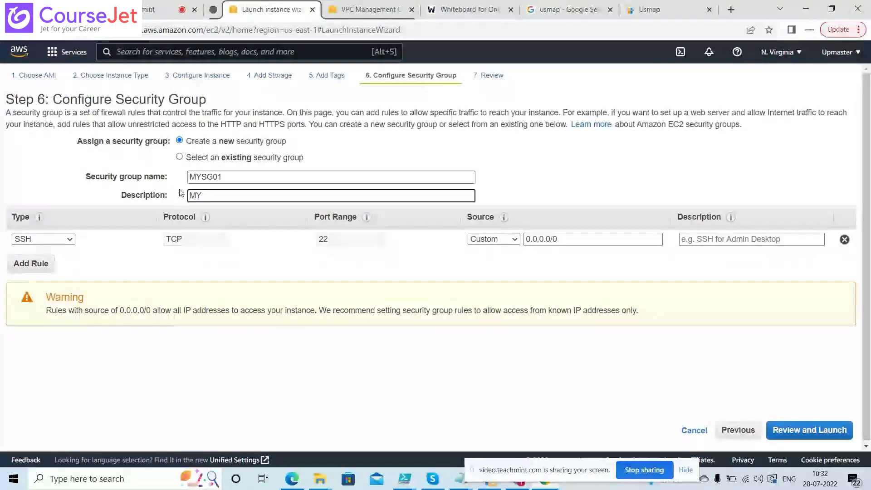
key("BackSpace")
key("BackSpace")
type("Tes")
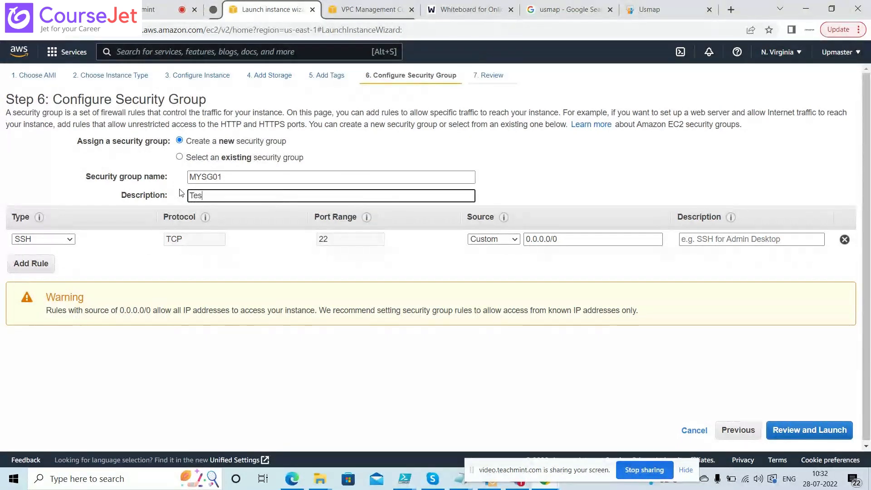
type("ting Purpose")
Review and launch the instance with the Testvm key pair, acknowledging the private key
left_click(814, 431)
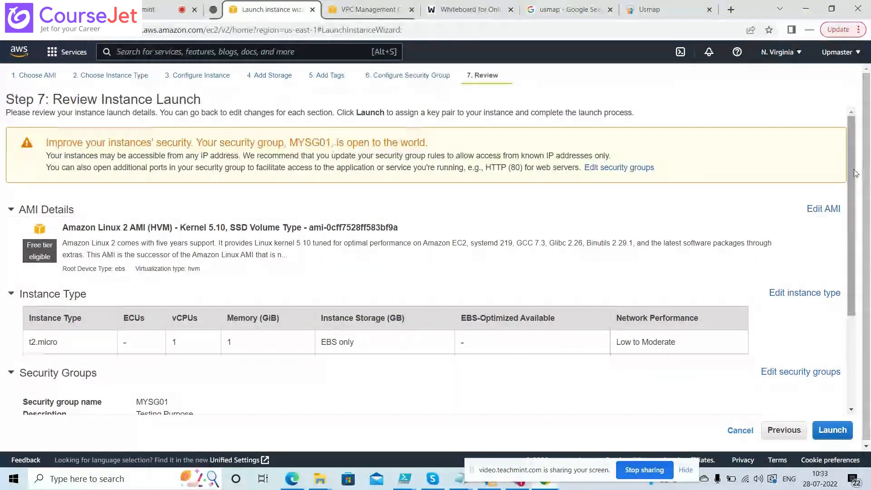
left_click_drag(855, 173, 855, 186)
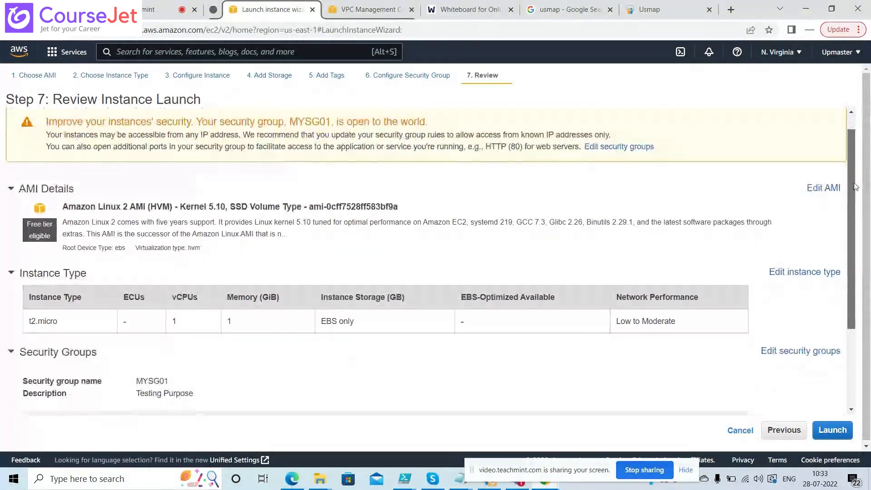
left_click_drag(854, 187, 861, 263)
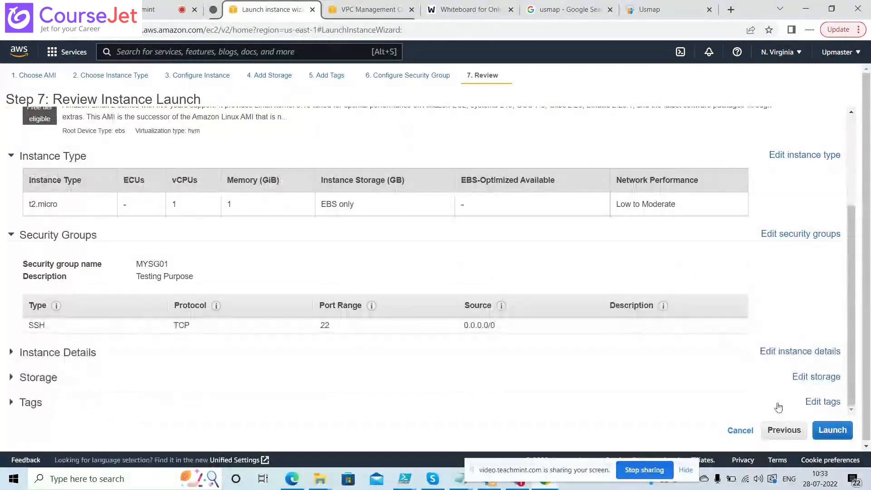
left_click(835, 433)
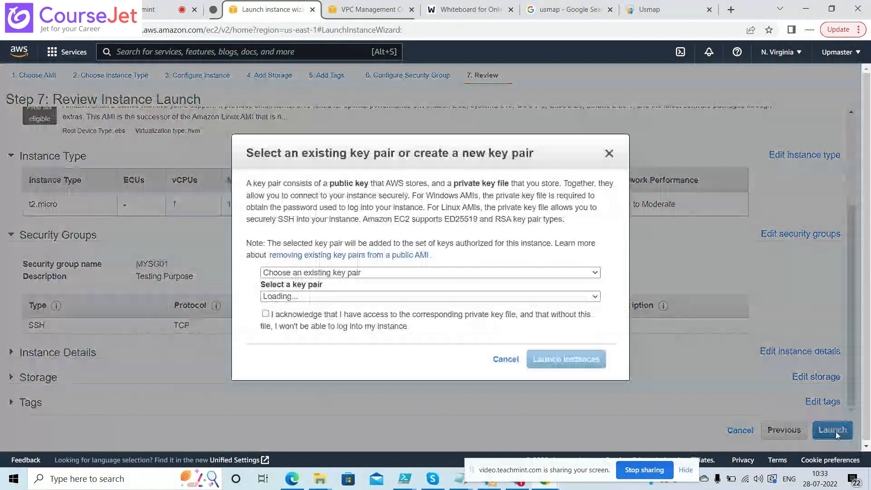
left_click(266, 315)
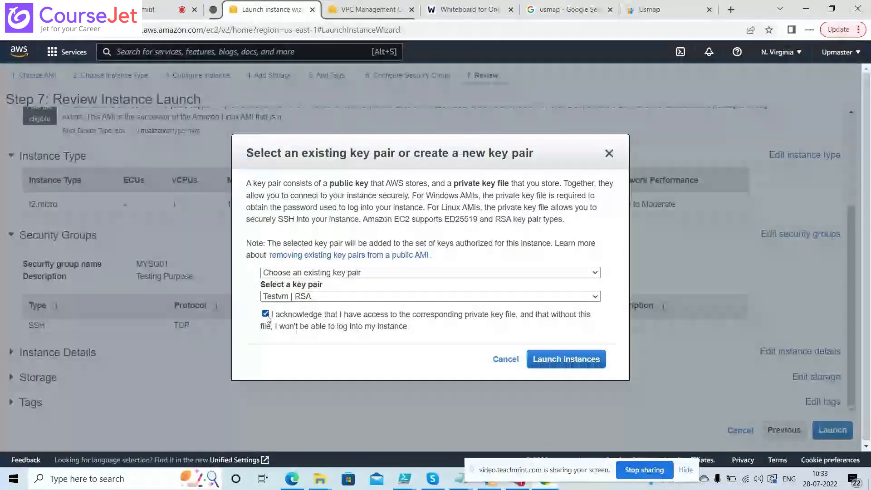
left_click(561, 365)
key("ctrl+Tab")
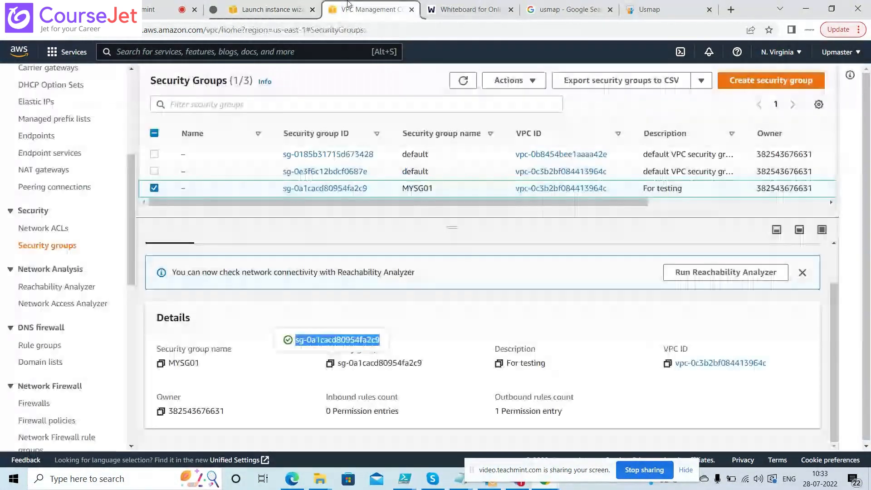
Refresh security groups to reveal the new MYSG01 'Testing Purpose', then select the second default group
left_click(463, 82)
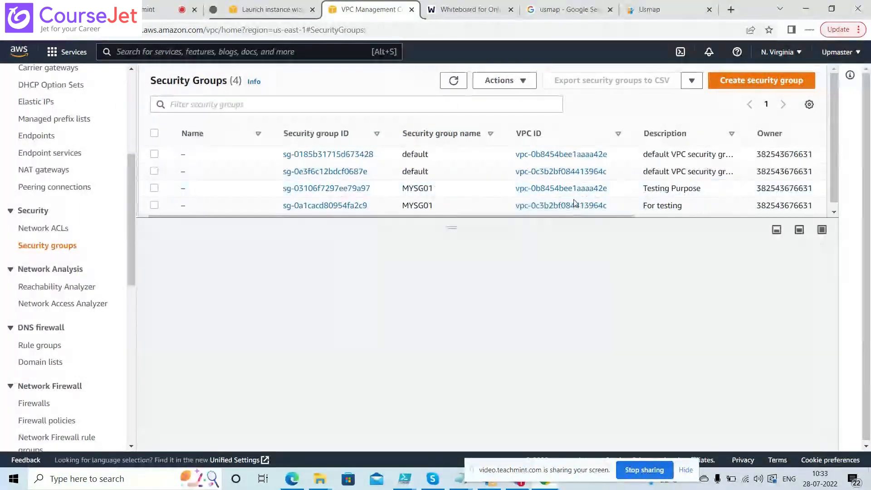
left_click_drag(607, 219, 803, 215)
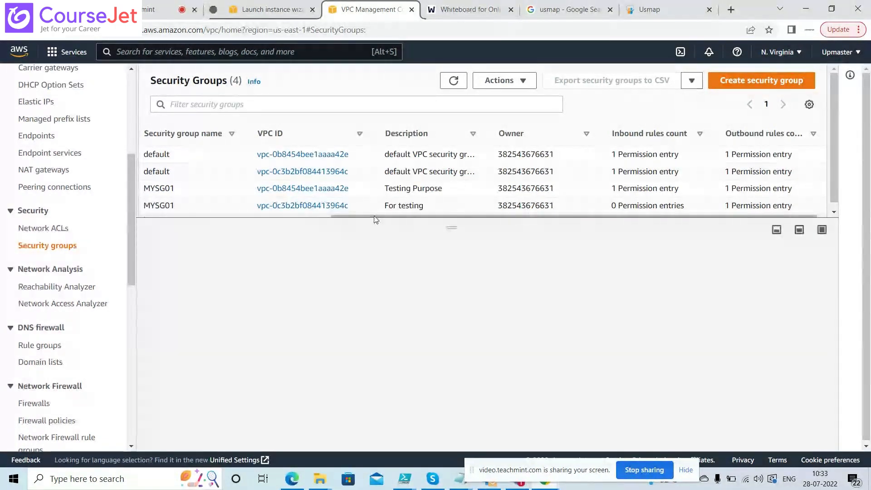
right_click(278, 224)
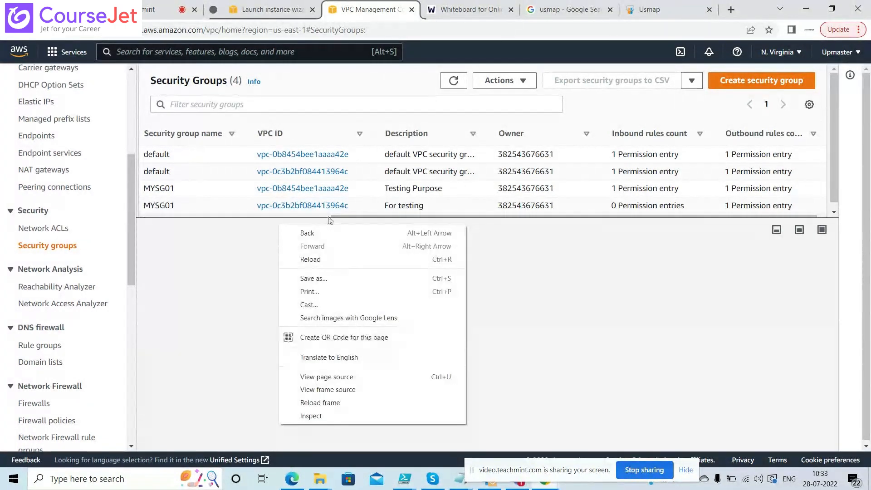
left_click(344, 214)
left_click(344, 212)
left_click_drag(355, 217, 181, 220)
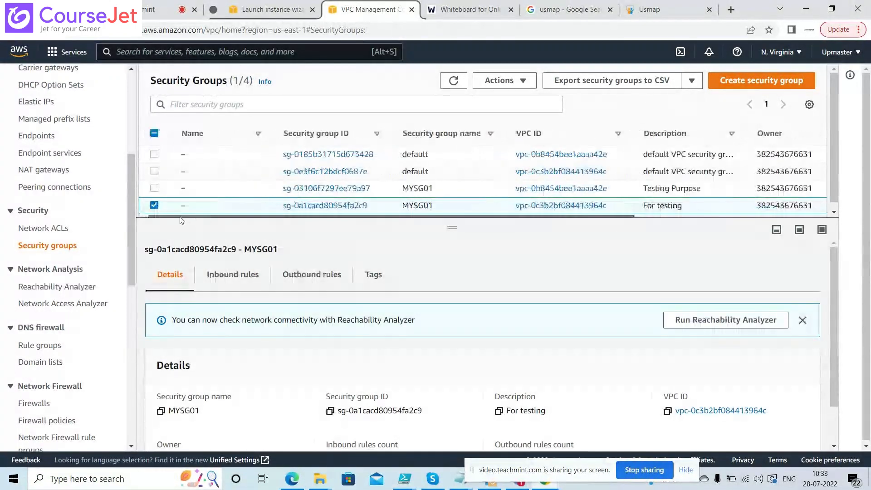
left_click(154, 205)
left_click(154, 171)
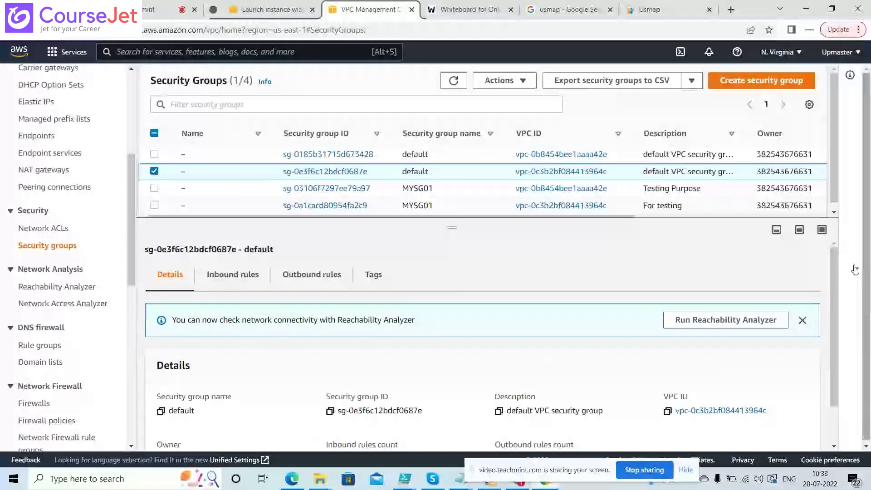
left_click_drag(832, 267, 842, 338)
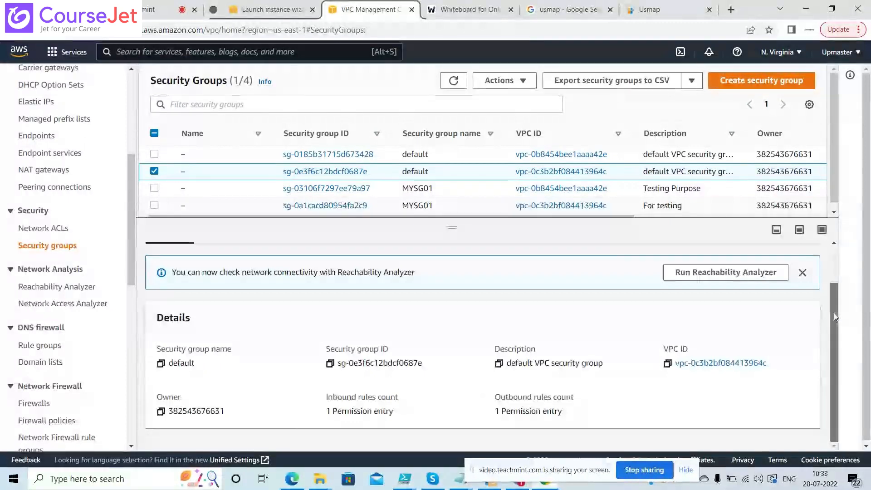
Review the default group's inbound rules, outbound rules and tags, then return to the launch status
left_click_drag(834, 312, 837, 272)
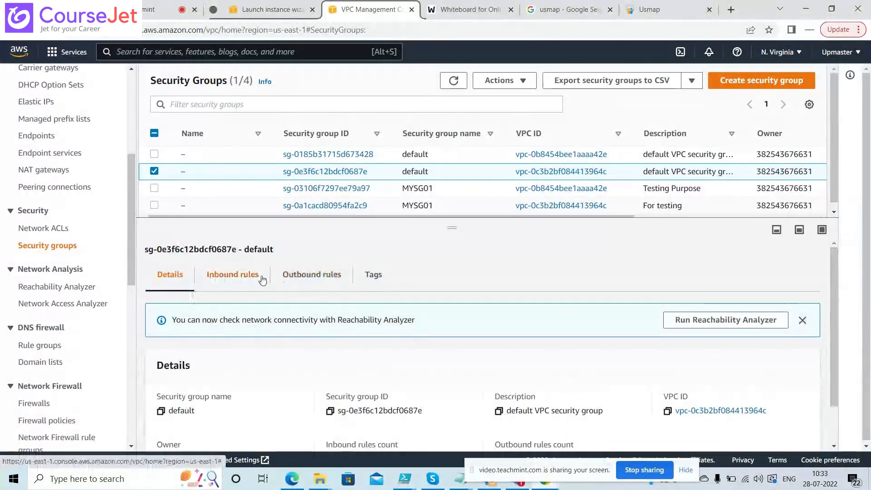
left_click(259, 276)
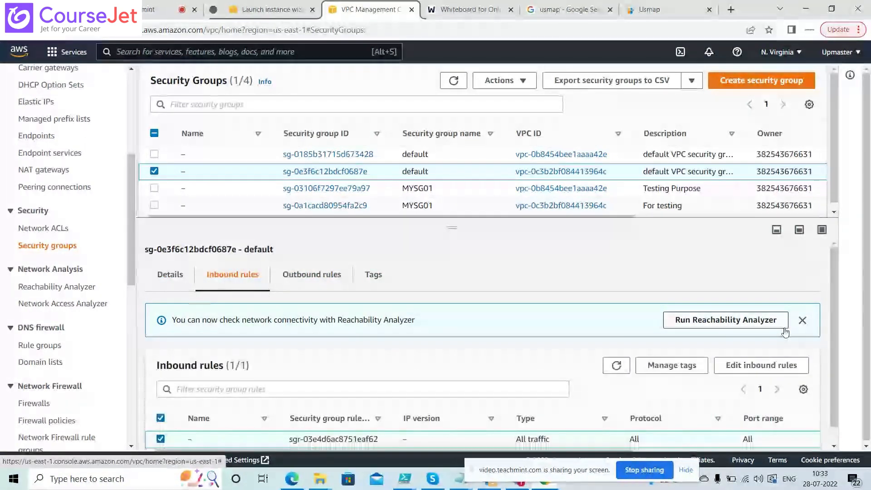
scroll(834, 312, "down", 1)
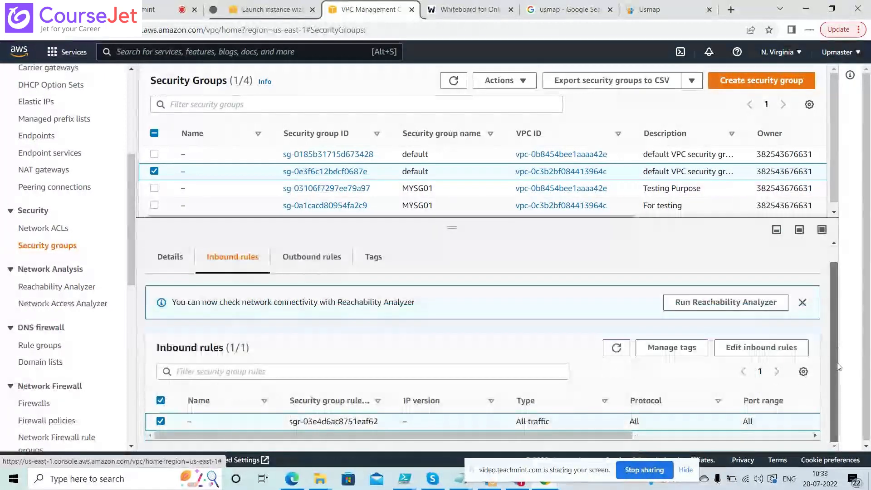
left_click(308, 257)
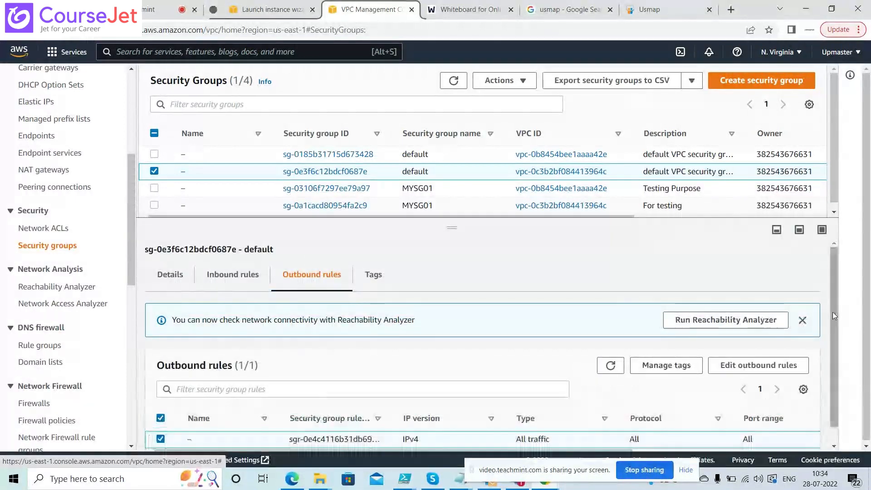
left_click_drag(833, 313, 831, 348)
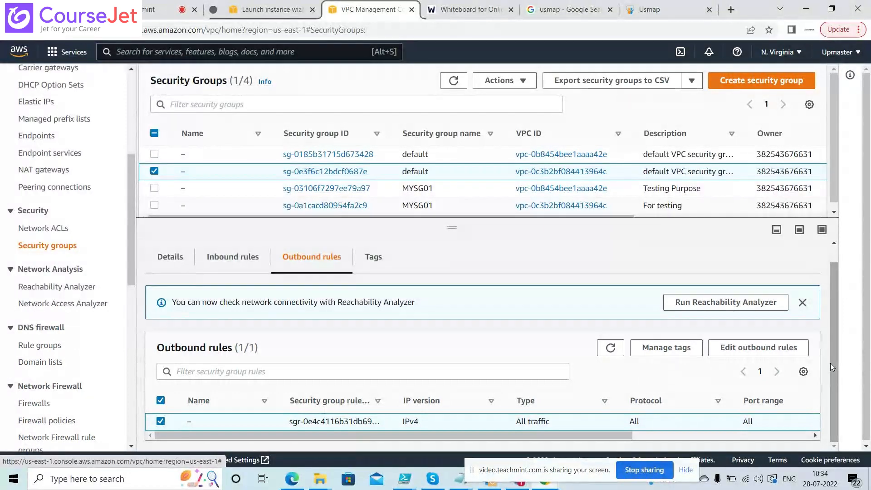
left_click(381, 264)
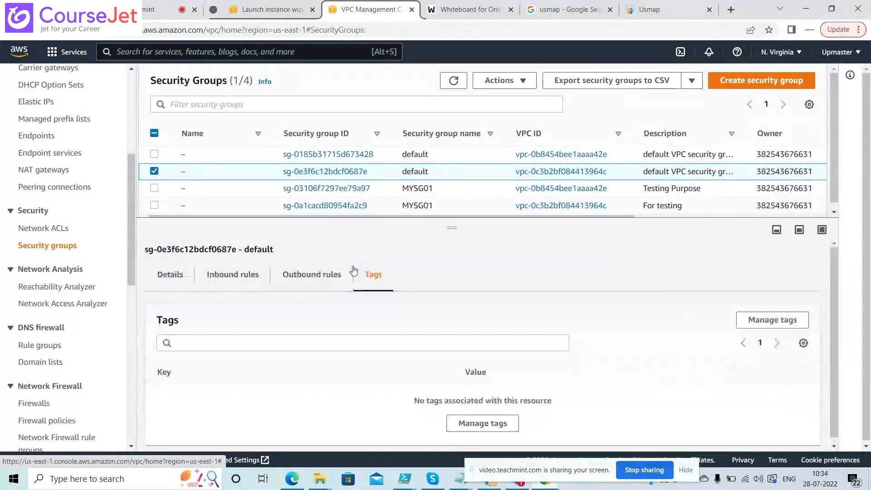
left_click(309, 277)
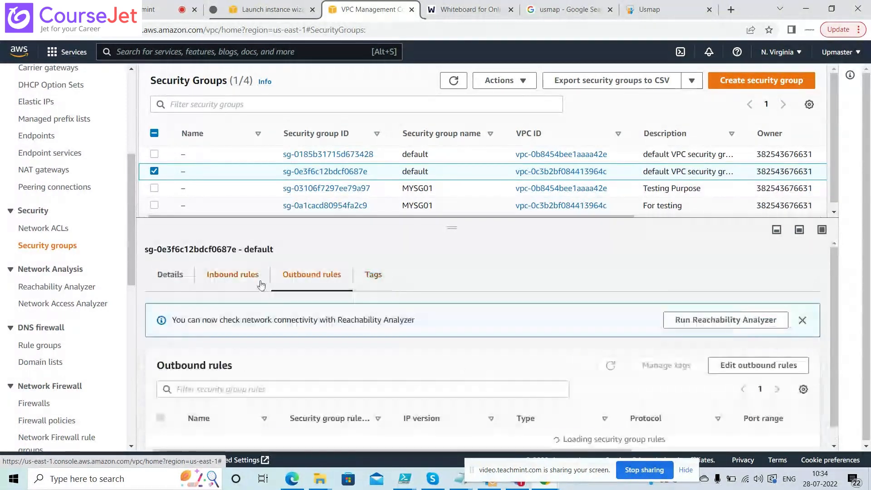
left_click(231, 282)
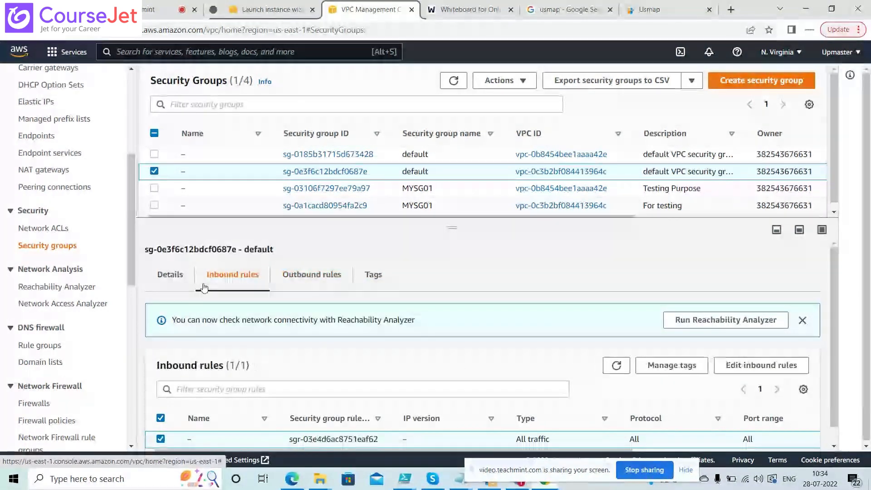
left_click(172, 275)
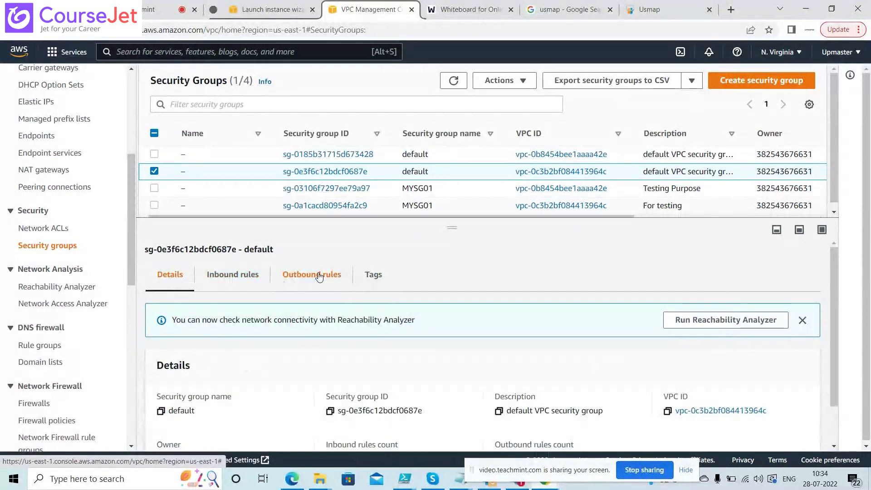
left_click(270, 10)
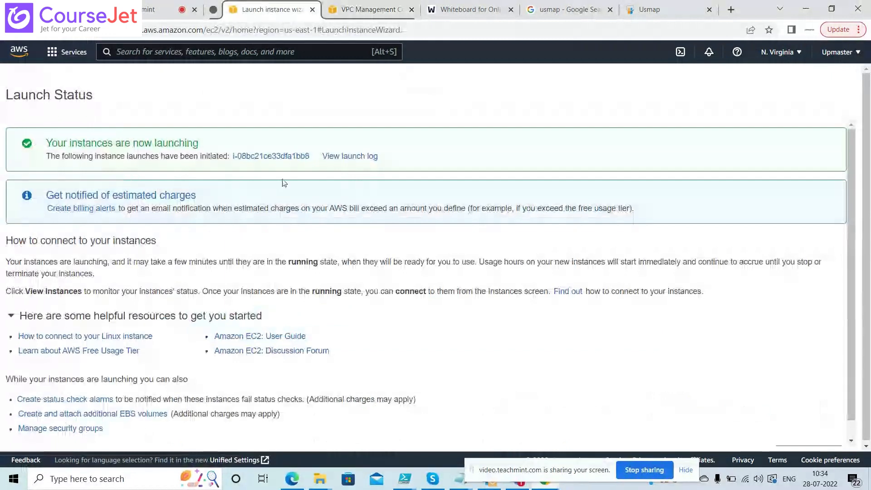
Open the launched instance, then try Manage stale rules on the 'For testing' MYSG01 group
left_click(275, 158)
left_click(369, 10)
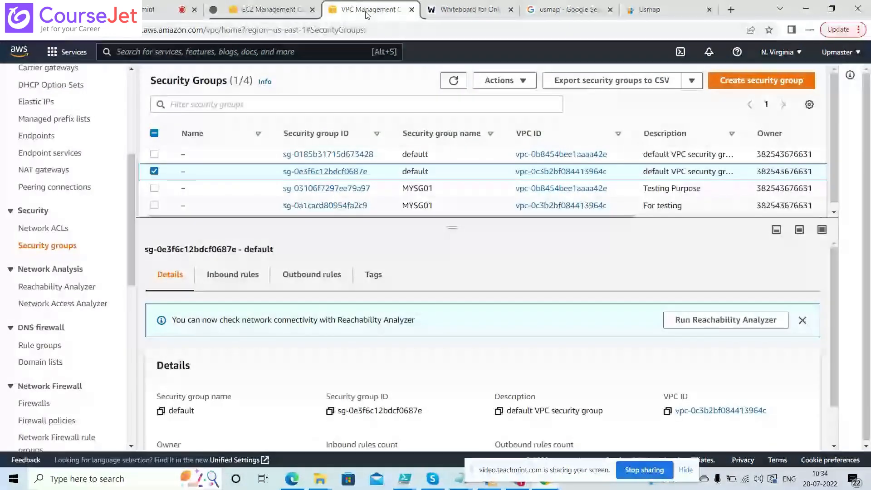
left_click(155, 171)
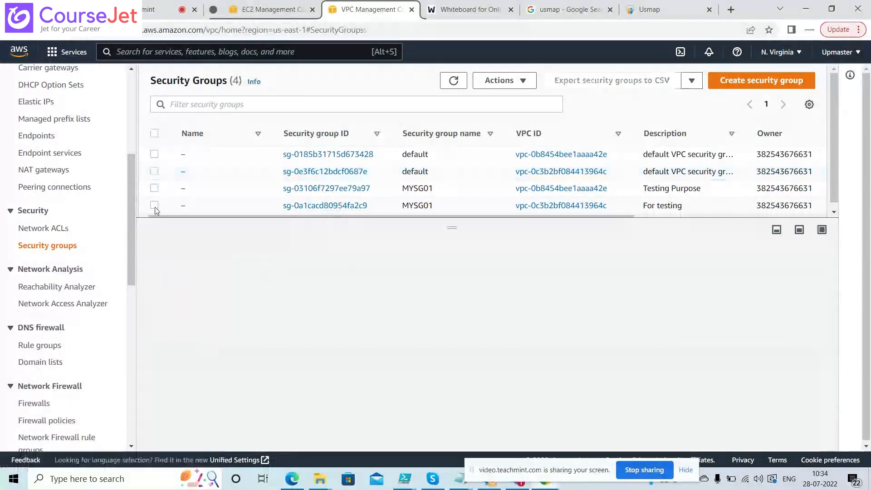
left_click(155, 206)
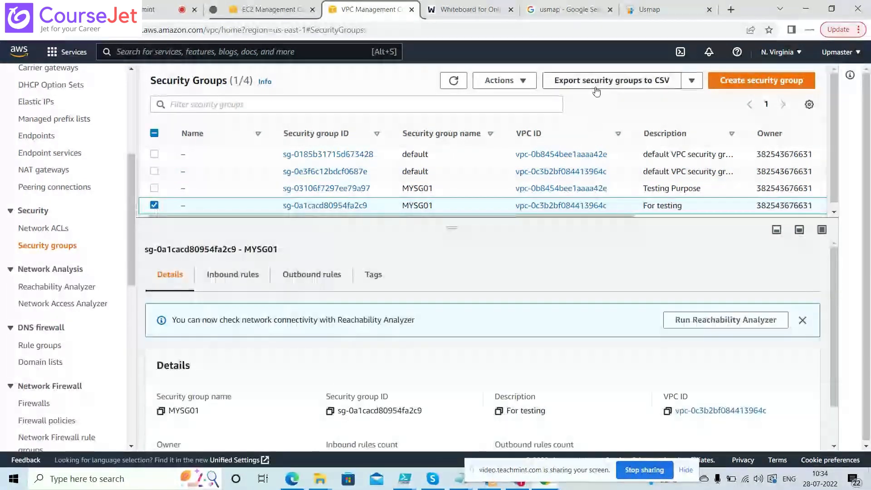
left_click(529, 85)
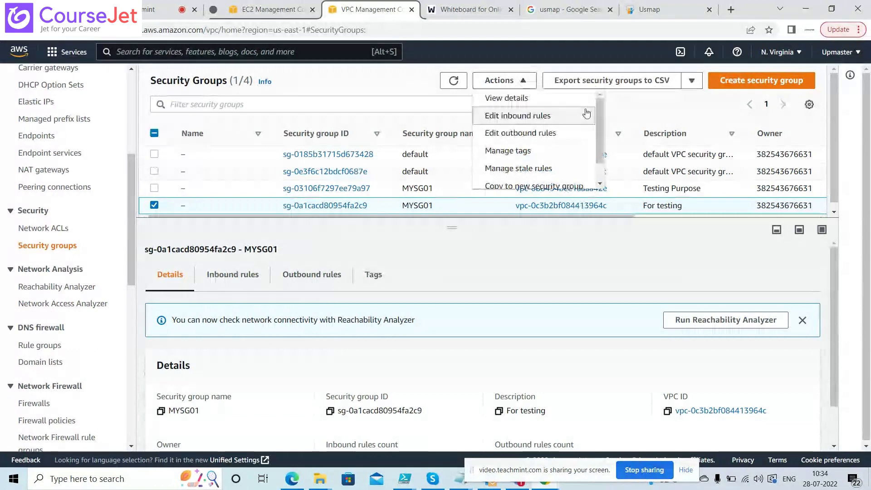
left_click_drag(598, 120, 599, 145)
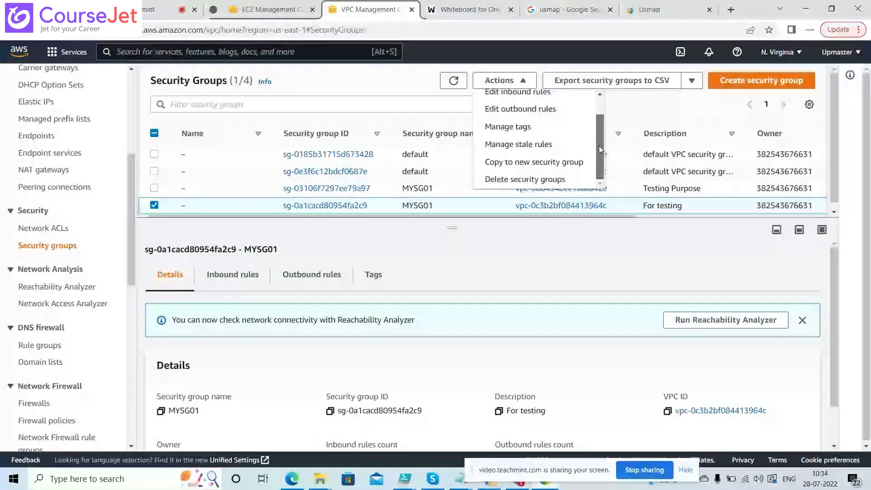
left_click(535, 144)
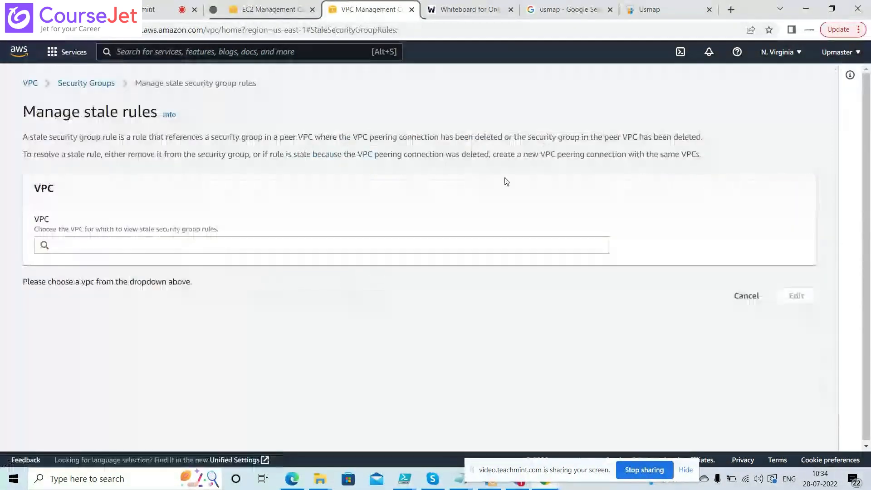
left_click(106, 83)
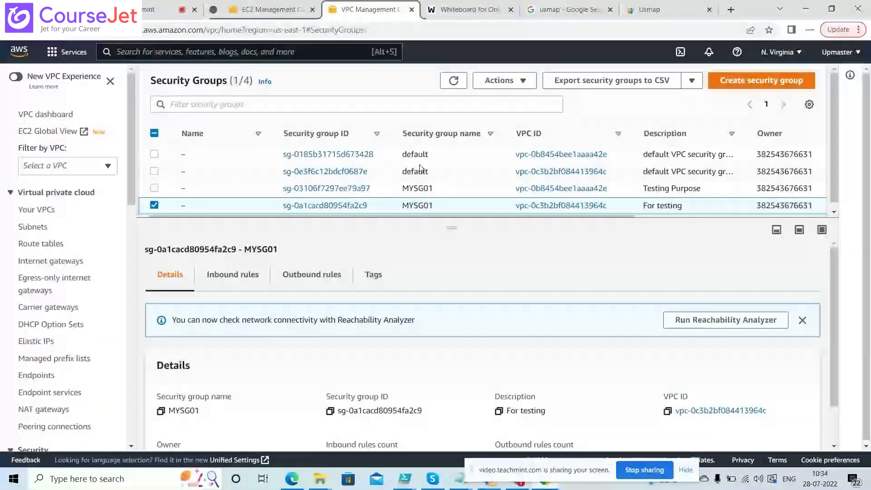
View MYSG01's full details page, then show default group sg-0e3f6c12bdcf0687e in the list
left_click(520, 83)
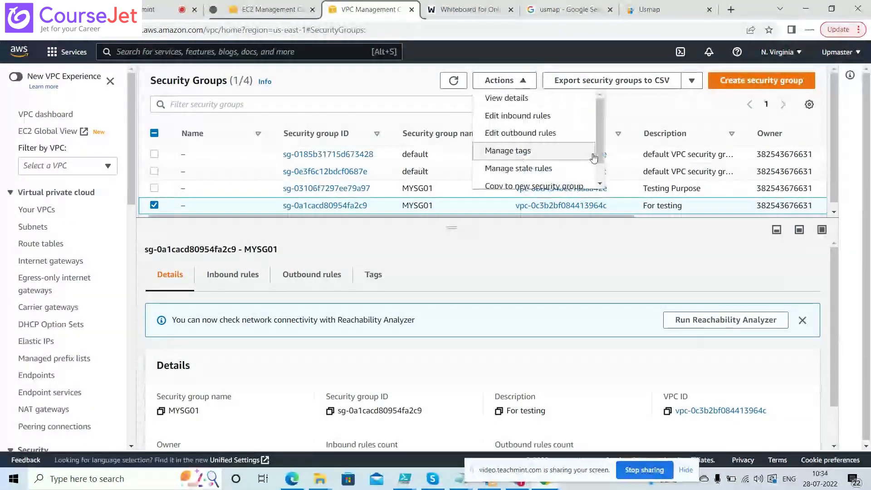
left_click_drag(599, 157, 603, 184)
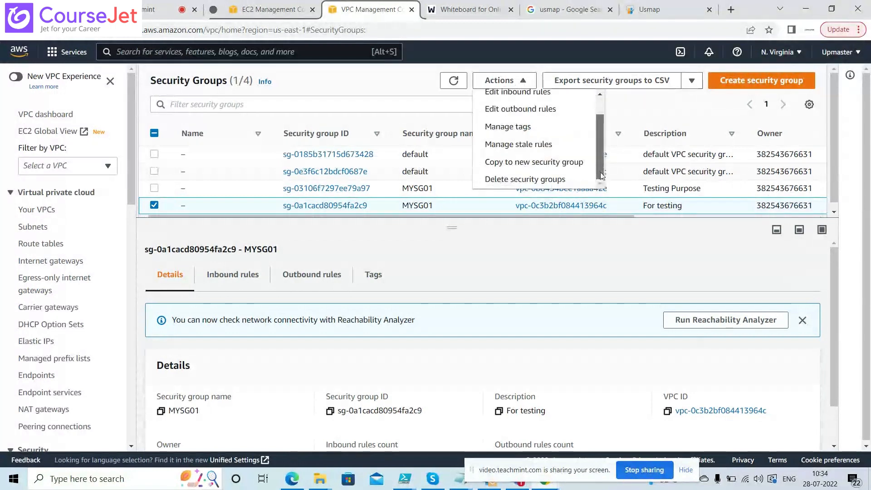
scroll(535, 118, "up", 3)
left_click(506, 95)
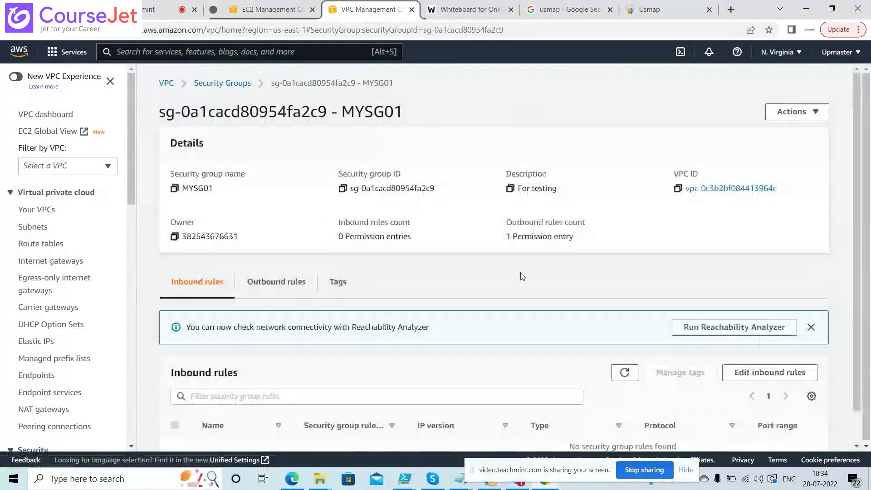
left_click_drag(858, 200, 867, 289)
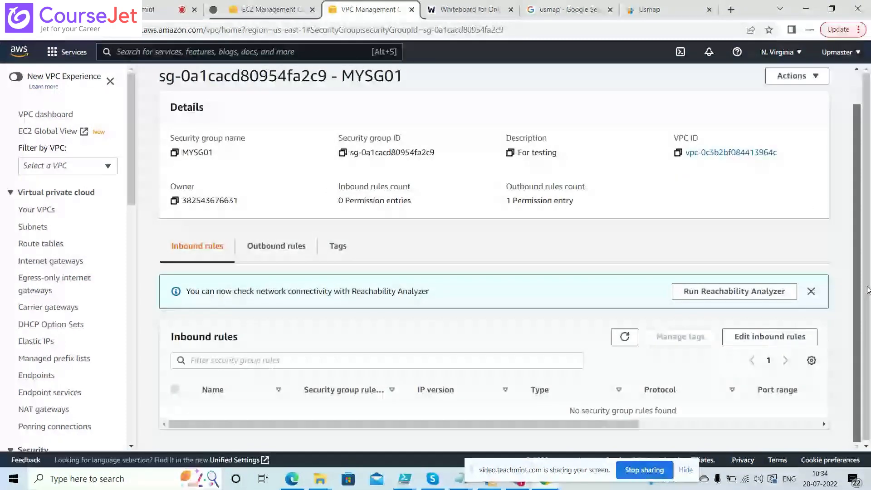
scroll(867, 289, "up", 2)
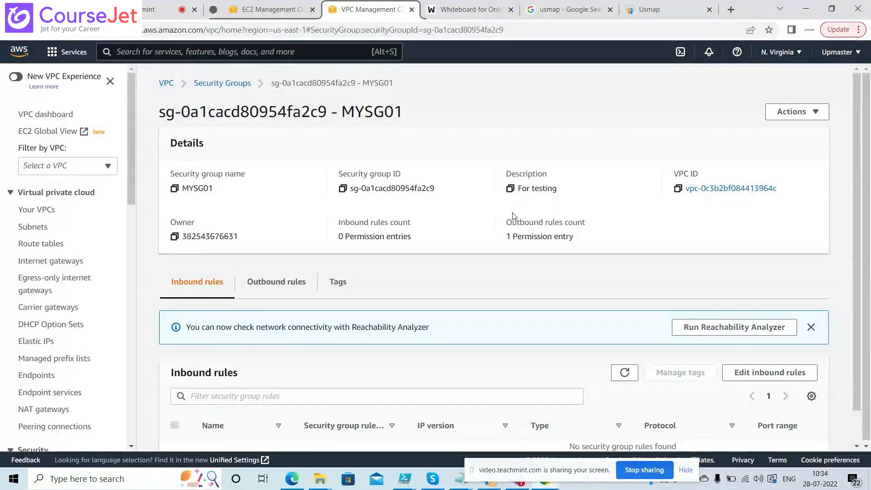
left_click(812, 112)
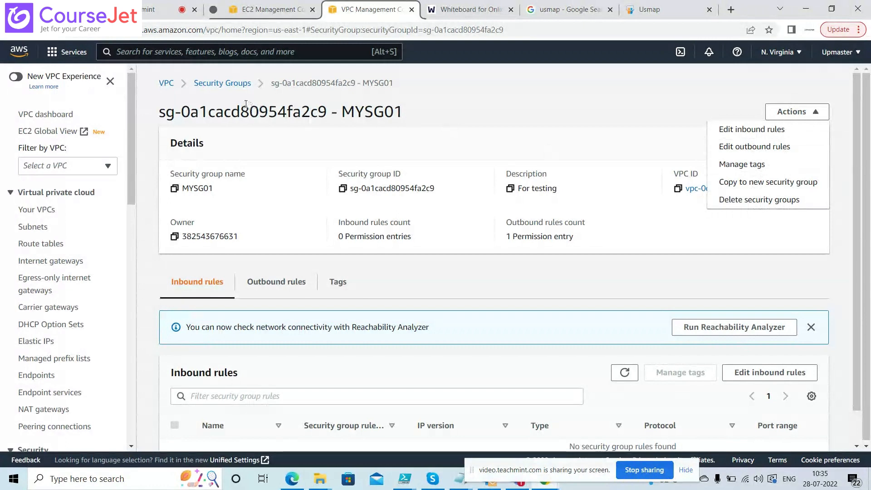
left_click(225, 86)
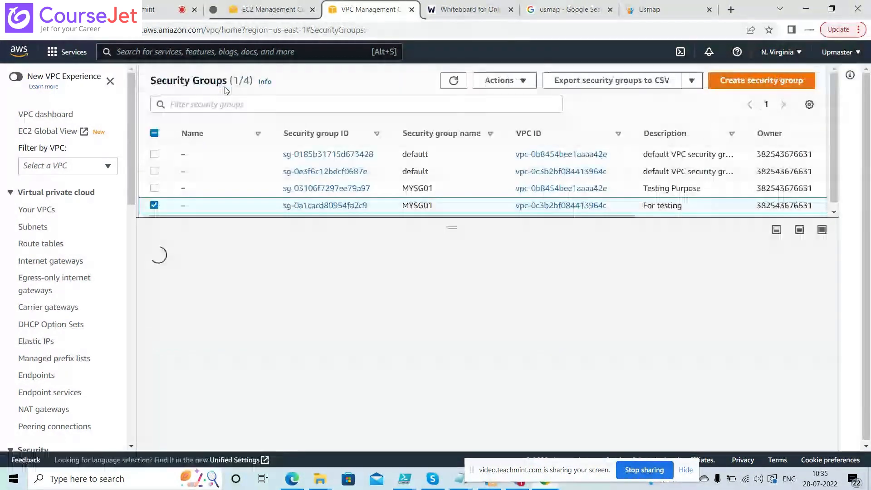
left_click(155, 202)
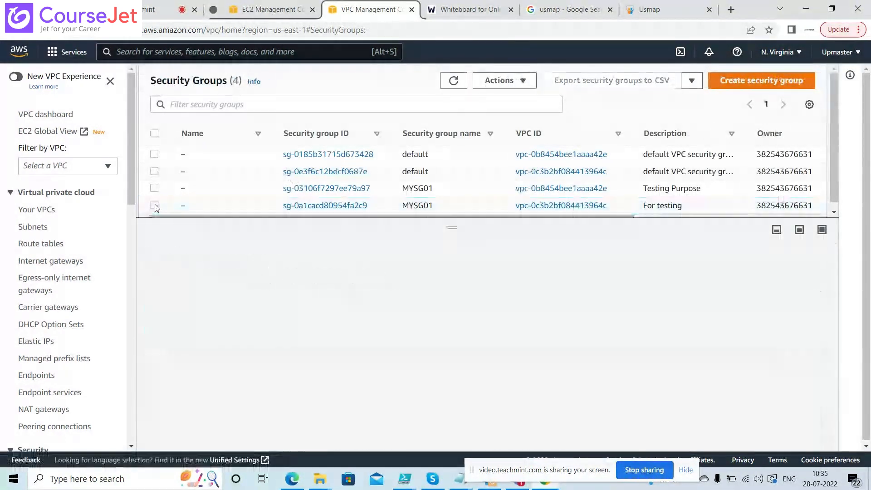
left_click(154, 173)
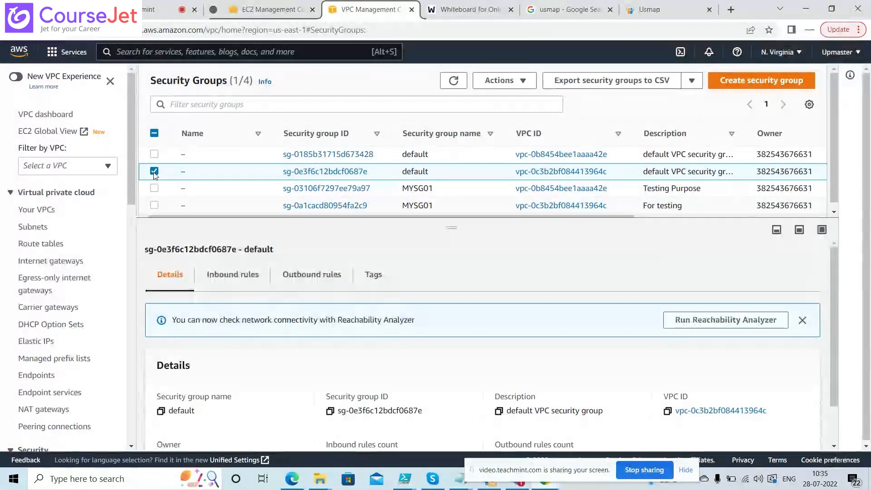
Clear the instance ID filter and refresh the EC2 list to show the running t2.micro instance
left_click(281, 13)
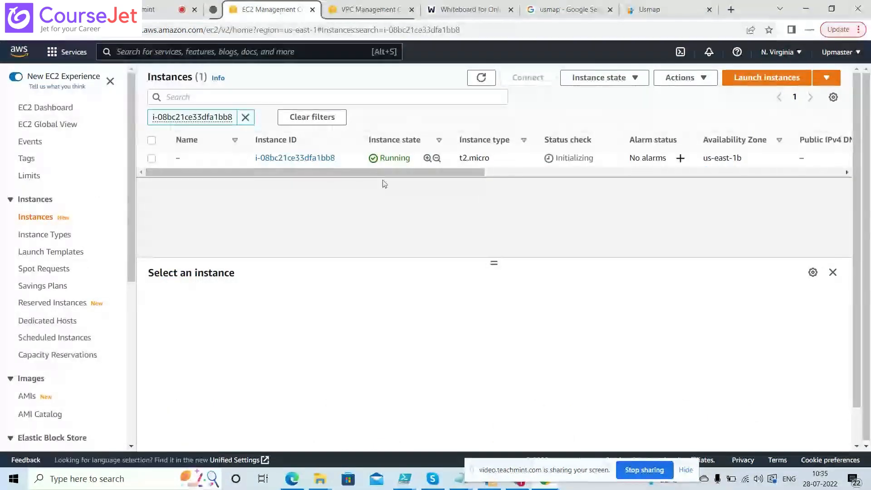
left_click(484, 80)
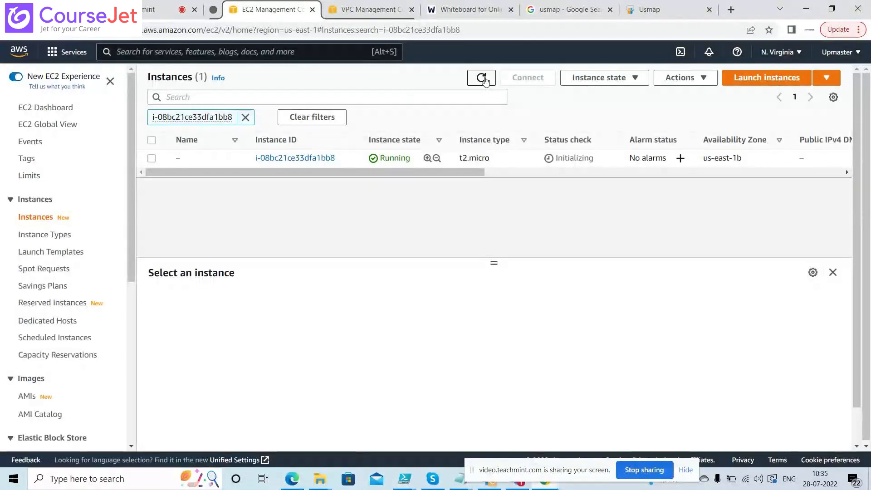
left_click(377, 10)
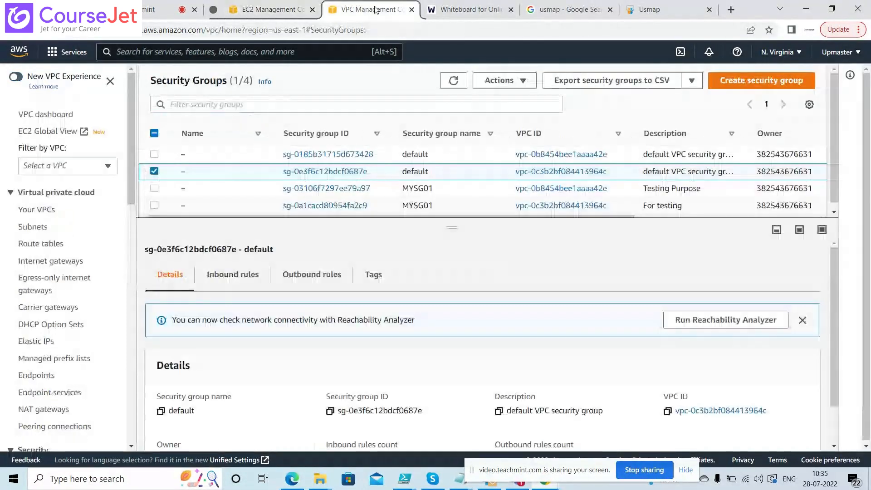
left_click(255, 6)
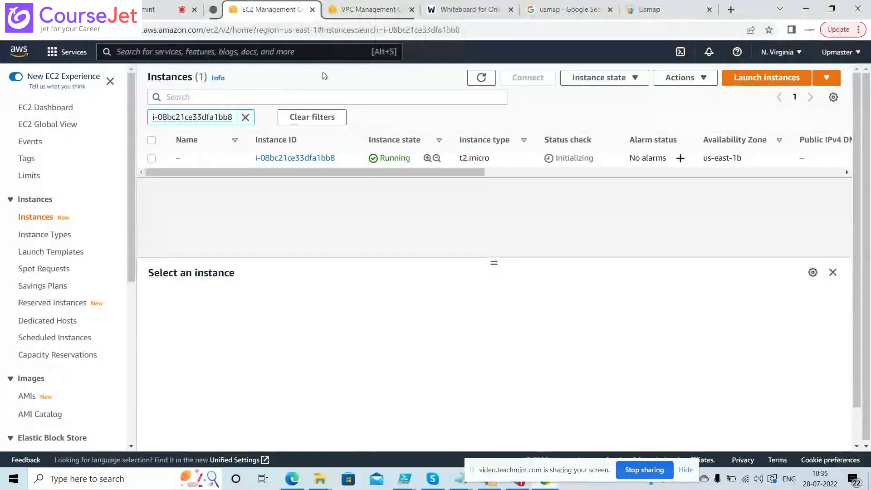
left_click(481, 79)
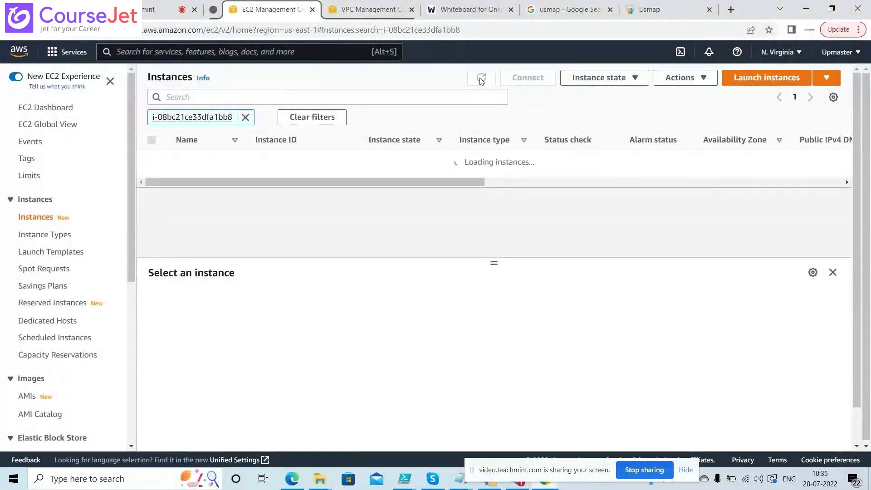
left_click(245, 118)
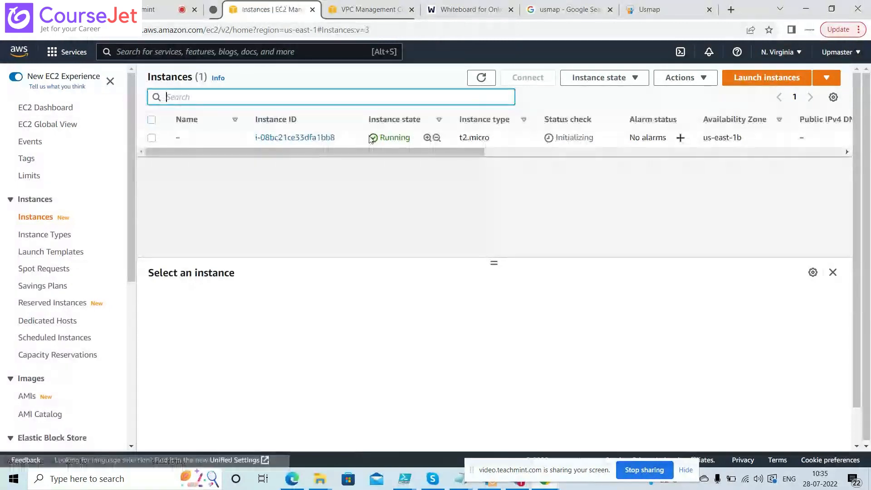
left_click(483, 79)
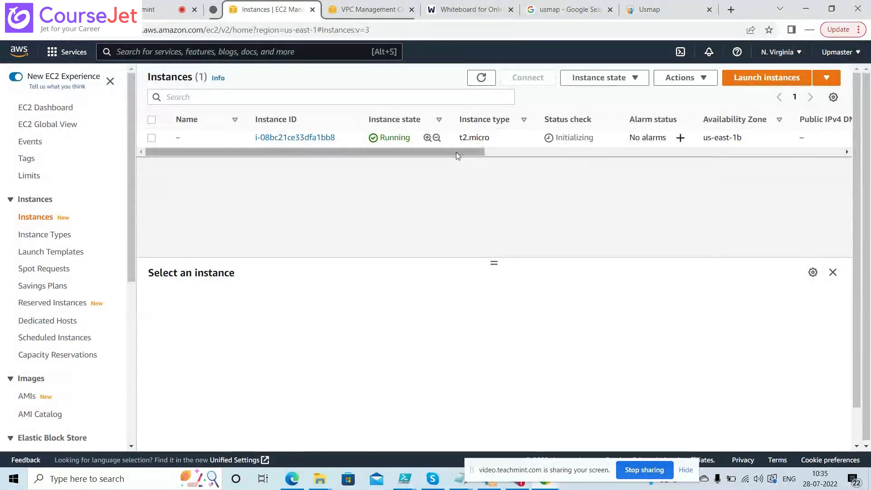
left_click_drag(456, 151, 549, 151)
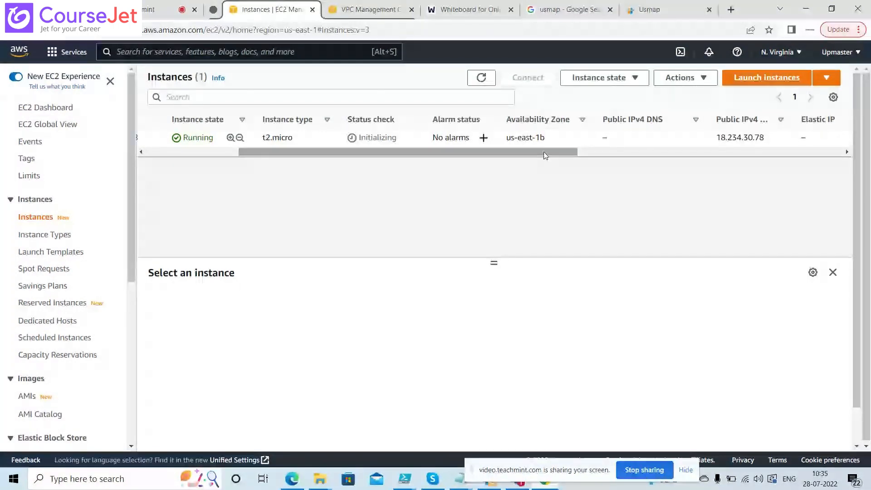
Return to the Security Groups list and scroll its table right to the permission counts
left_click(357, 10)
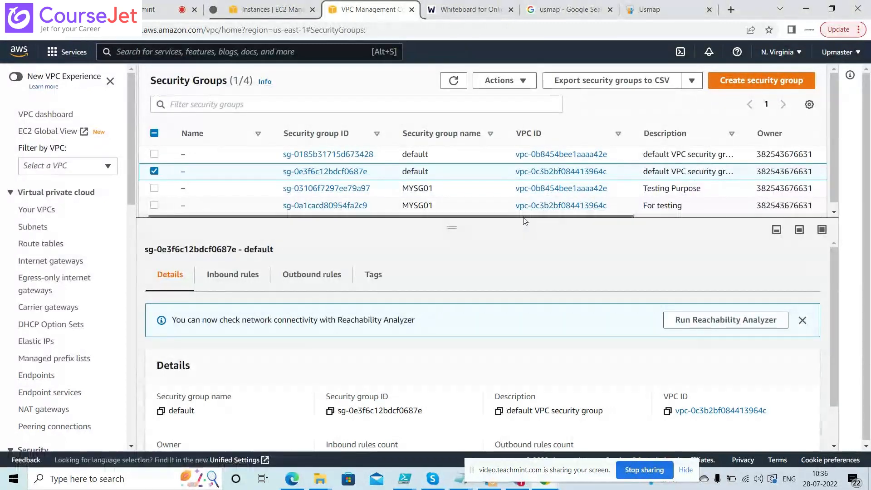
left_click_drag(524, 219, 671, 216)
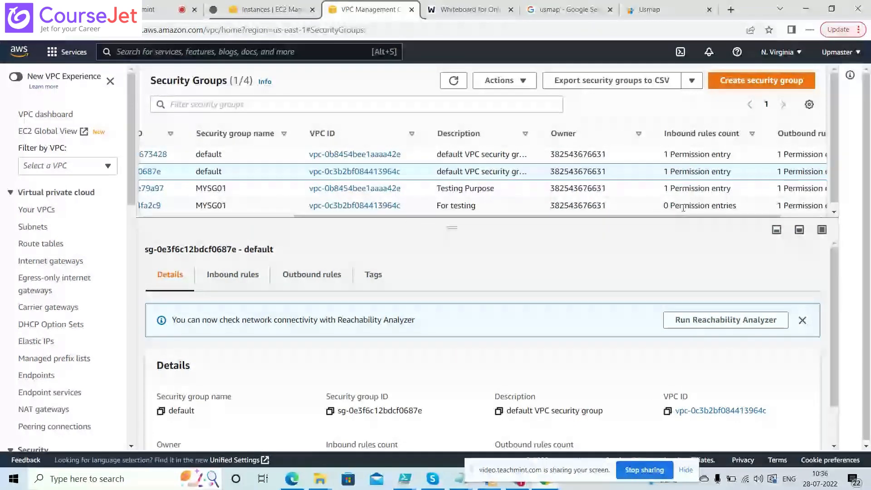
left_click_drag(689, 219, 727, 219)
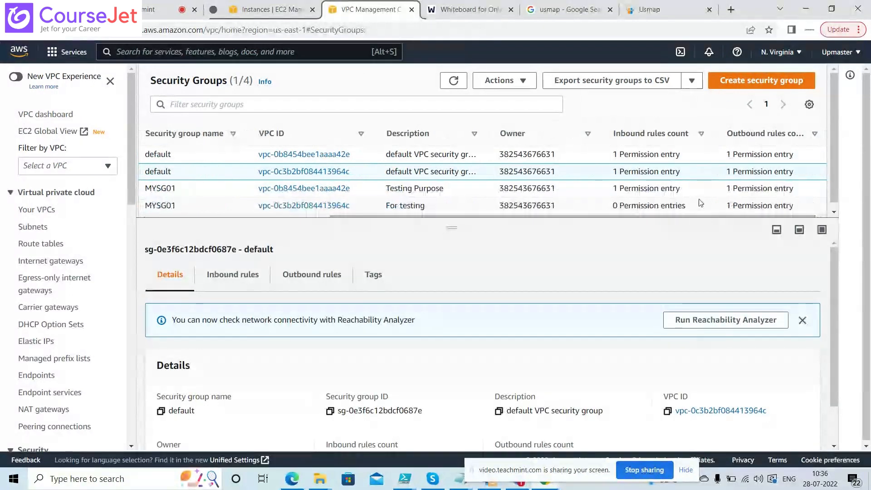
Deselect the default group, then refresh the instance list and select the running instance
left_click_drag(653, 216, 471, 217)
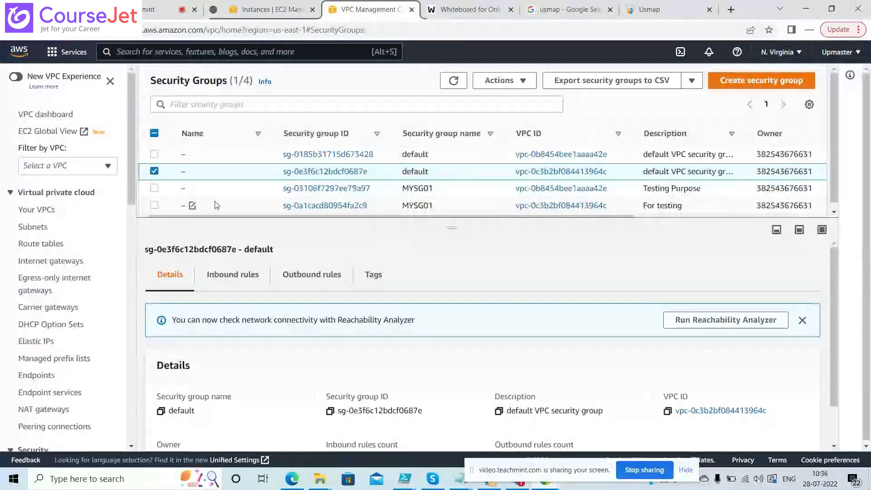
left_click(154, 171)
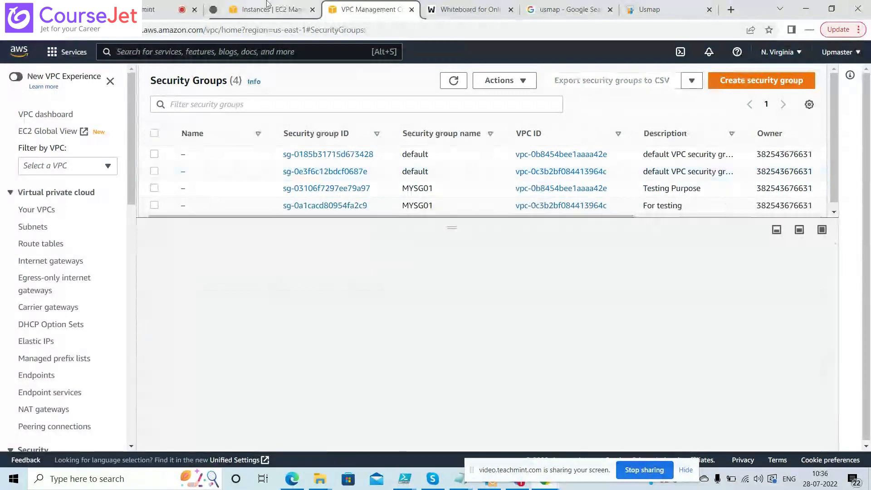
left_click(267, 4)
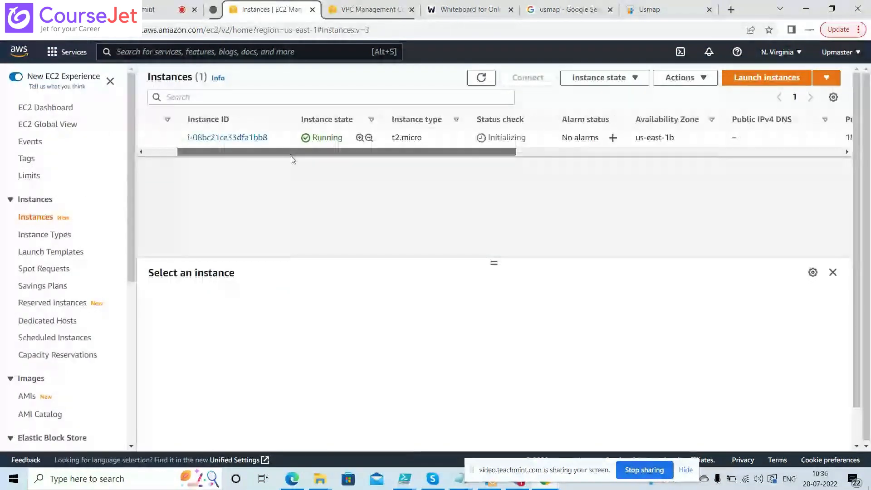
left_click(482, 82)
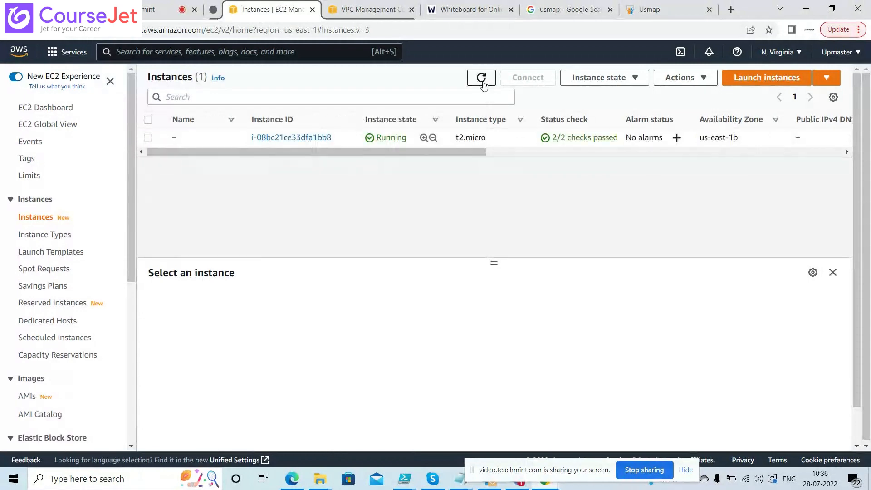
left_click(148, 137)
Compare the two MYSG01 groups, 'Testing Purpose' and 'For testing', and the VPCs they belong to
left_click(367, 12)
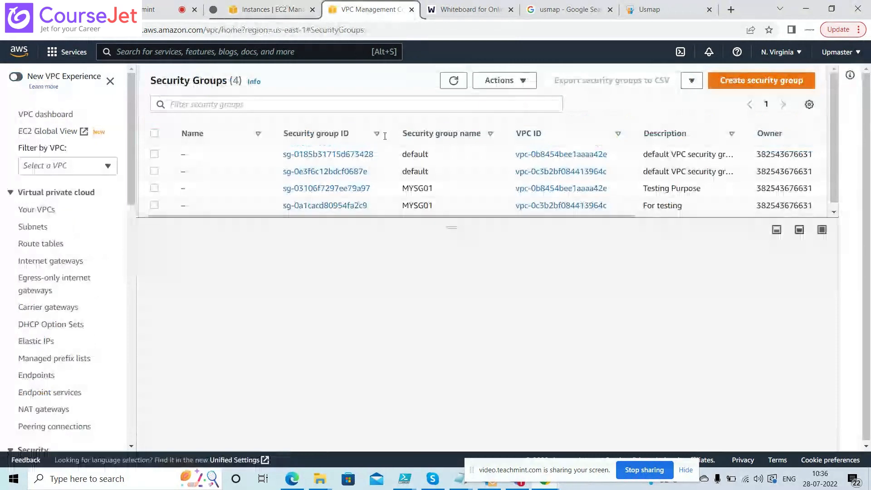
left_click(155, 188)
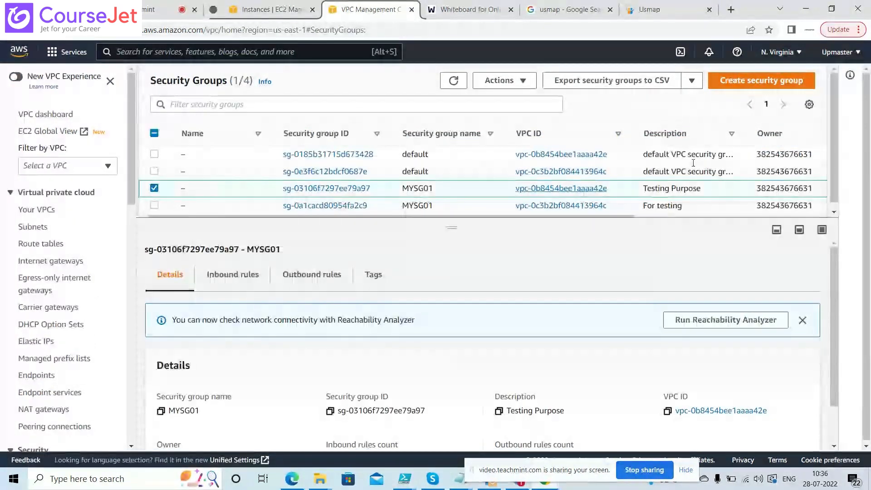
left_click_drag(609, 218, 552, 231)
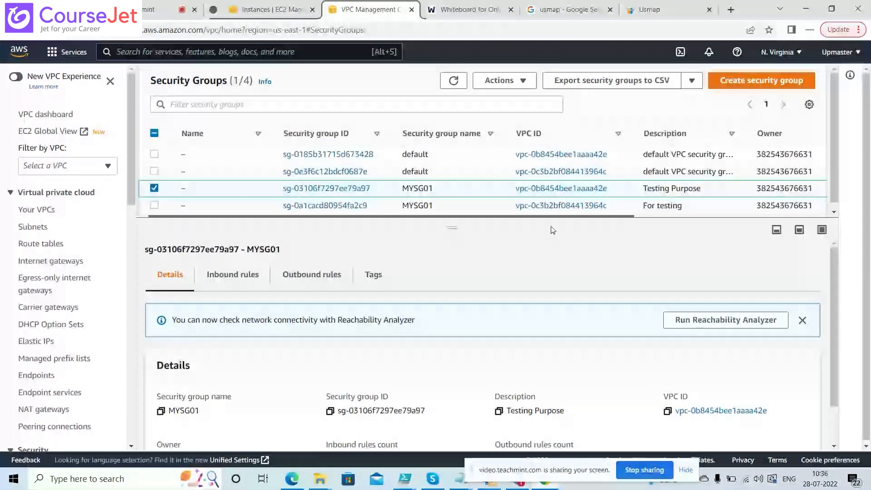
left_click(154, 189)
left_click(155, 205)
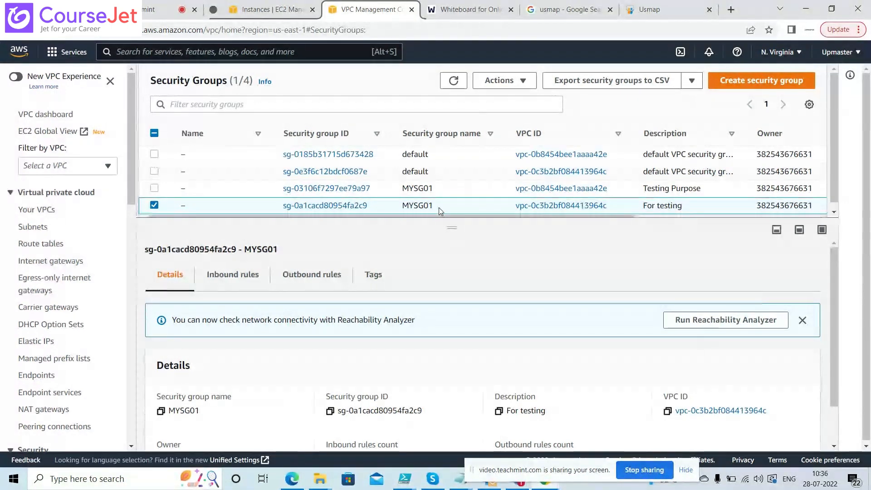
left_click(157, 207)
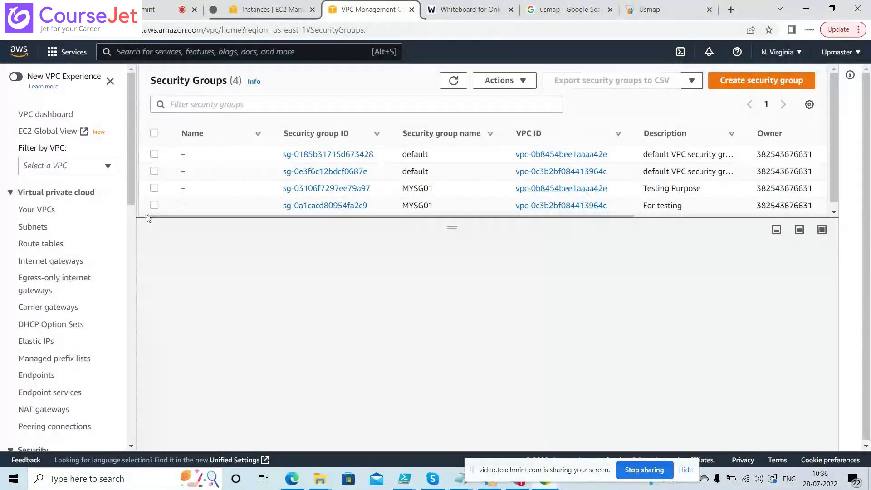
left_click(255, 10)
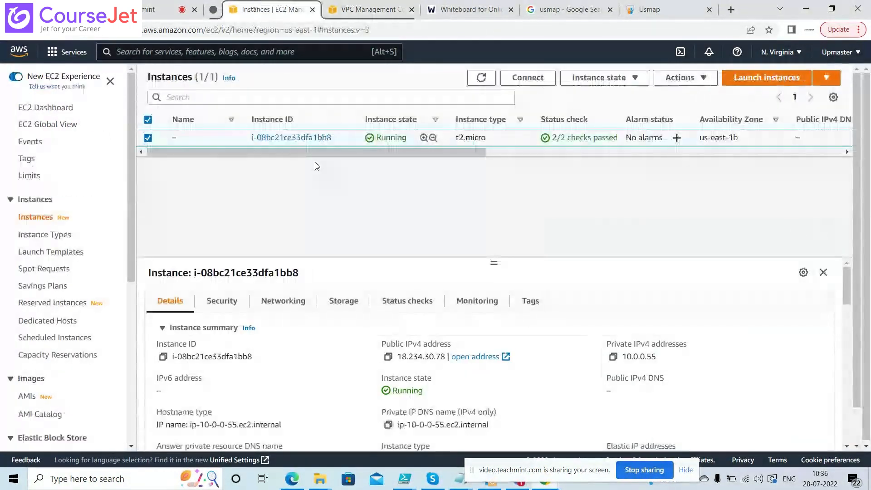
left_click(415, 6)
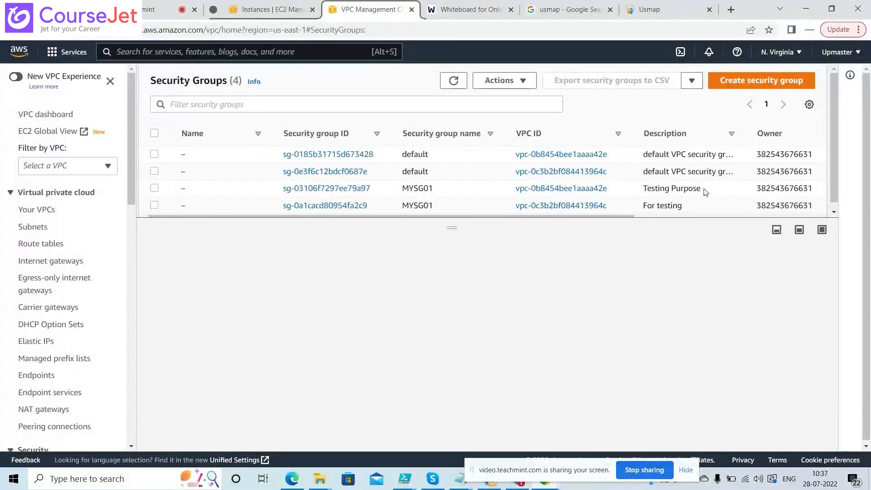
left_click_drag(705, 192, 553, 209)
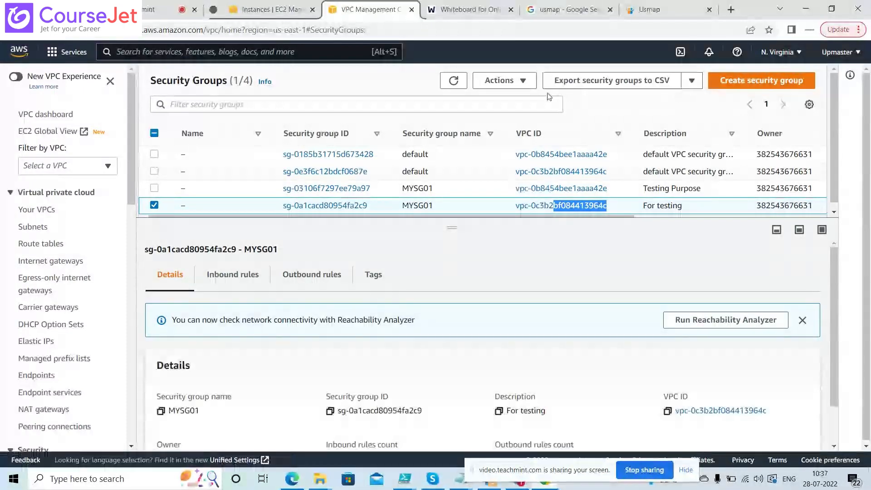
Follow MYSG01's VPC link and clear the filter to list the default 172.31.0.0/16 VPC and MYVPC01 (10.0.0.0/24)
left_click(522, 81)
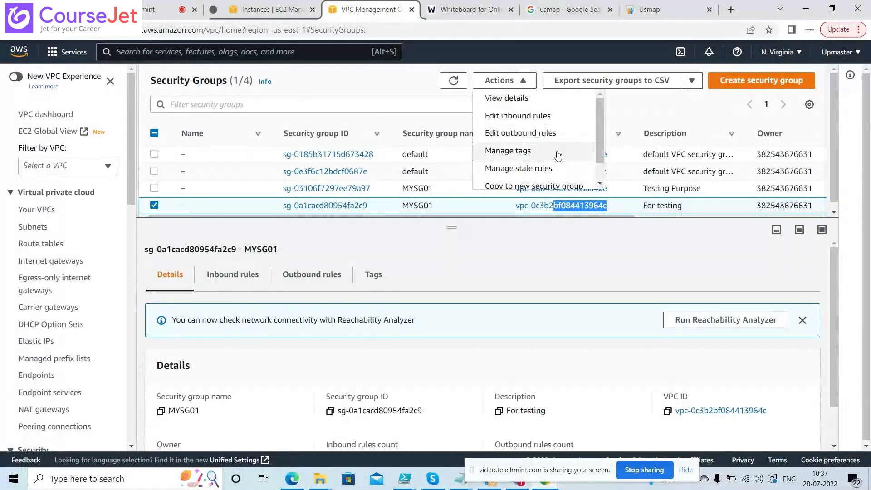
left_click_drag(598, 135, 600, 157)
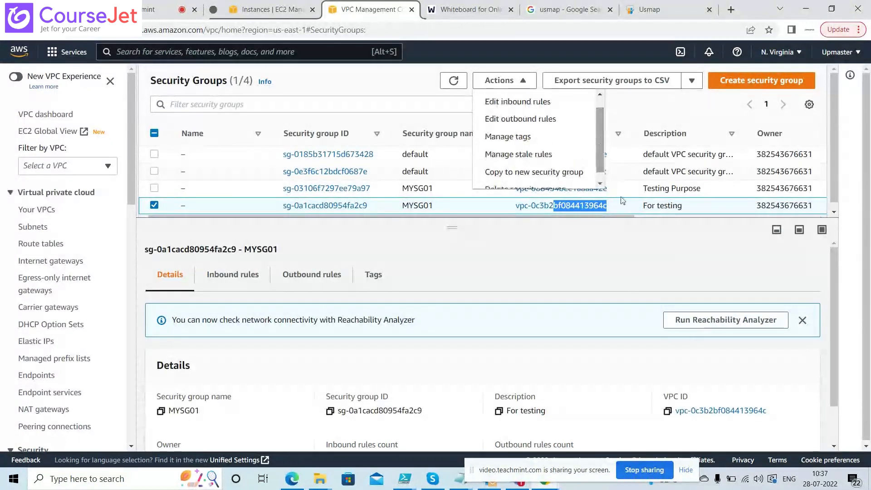
left_click(712, 410)
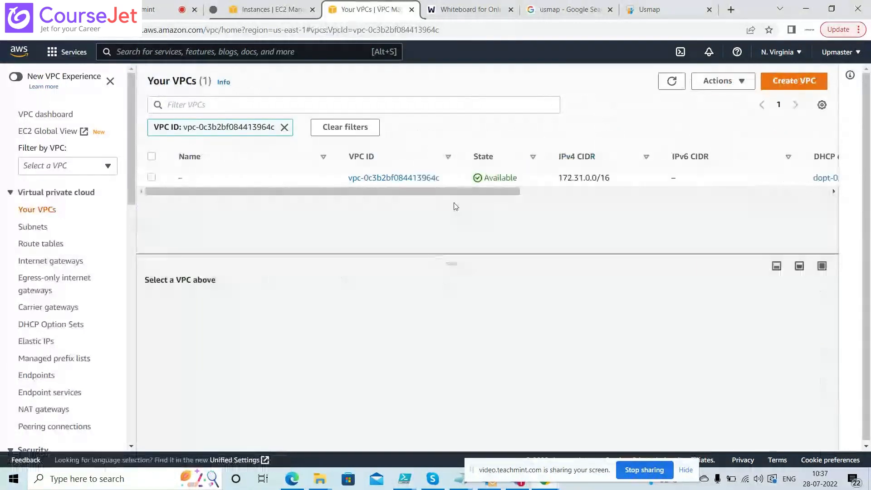
left_click_drag(615, 186, 550, 181)
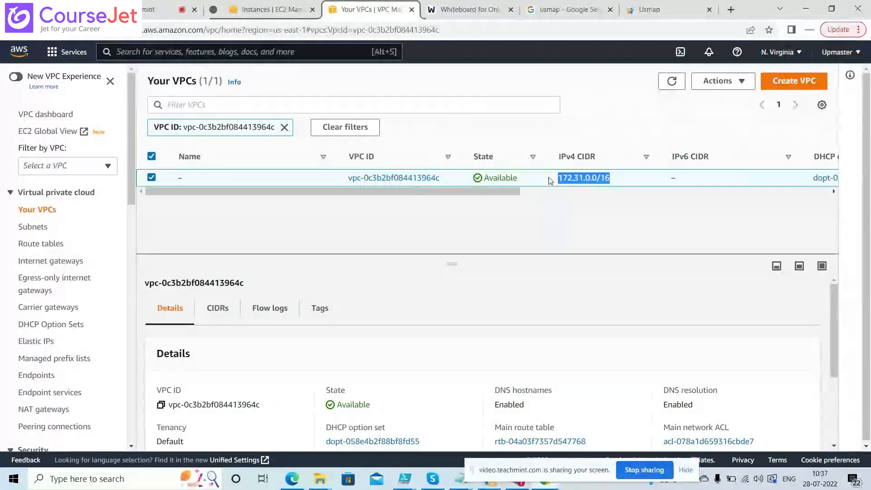
left_click(551, 180)
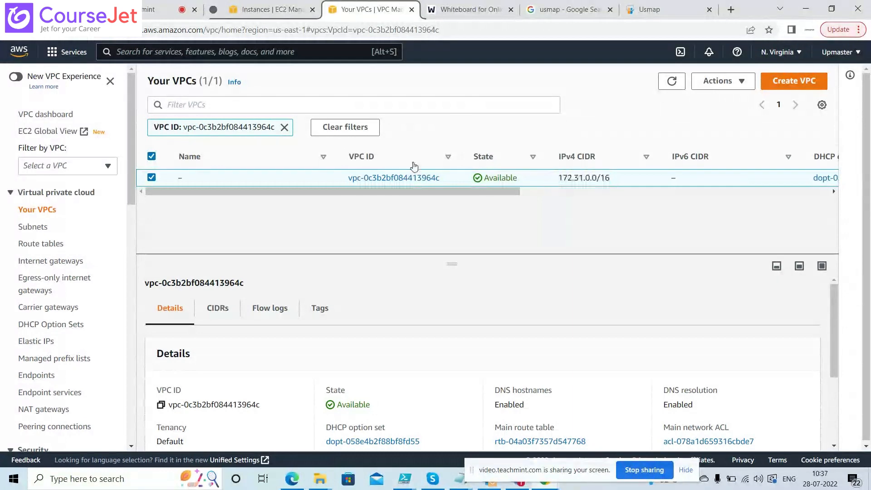
left_click(284, 128)
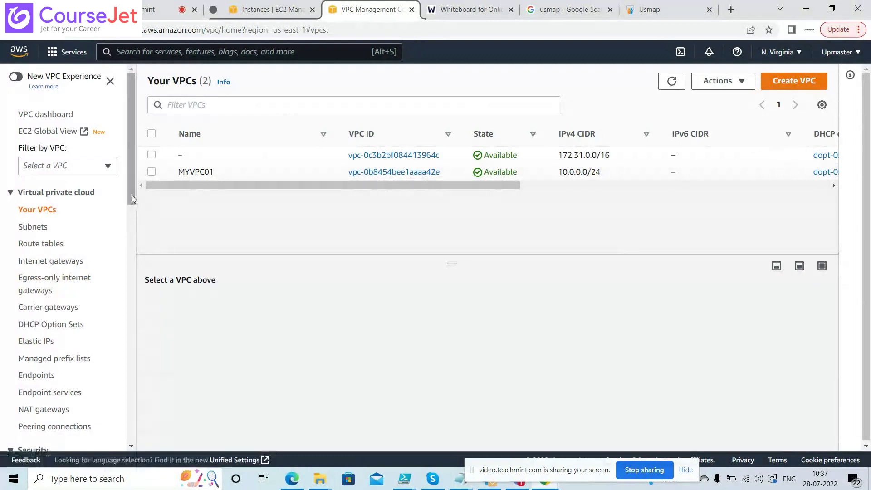
left_click_drag(133, 200, 133, 267)
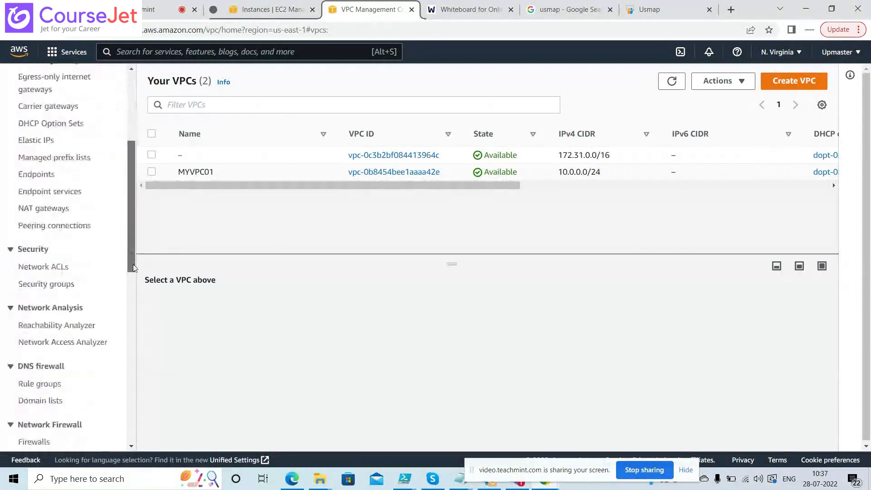
Delete the default VPC's MYSG01 security group (sg-0a1cacd80954fa2c9) and check the remaining groups
left_click(56, 284)
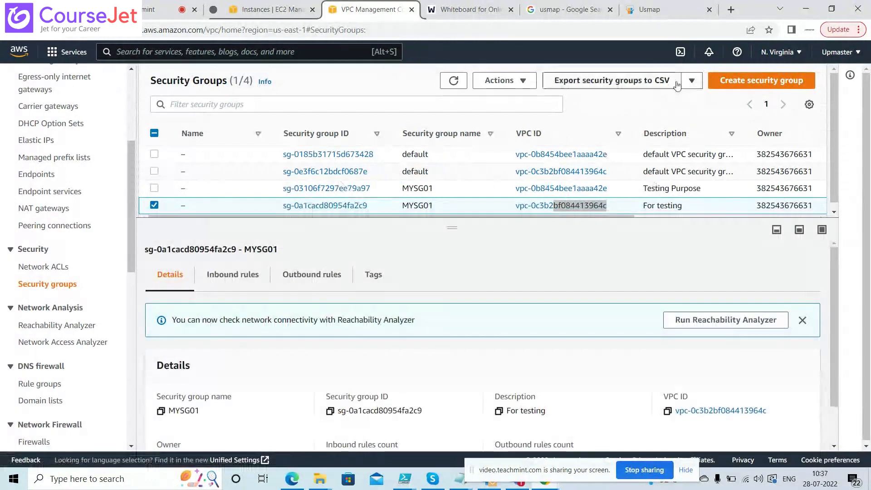
left_click(499, 80)
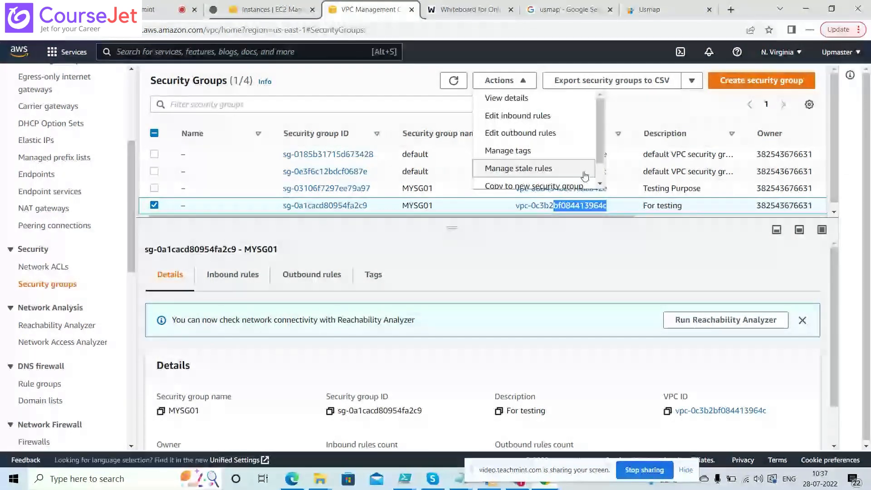
scroll(585, 177, "down", 1)
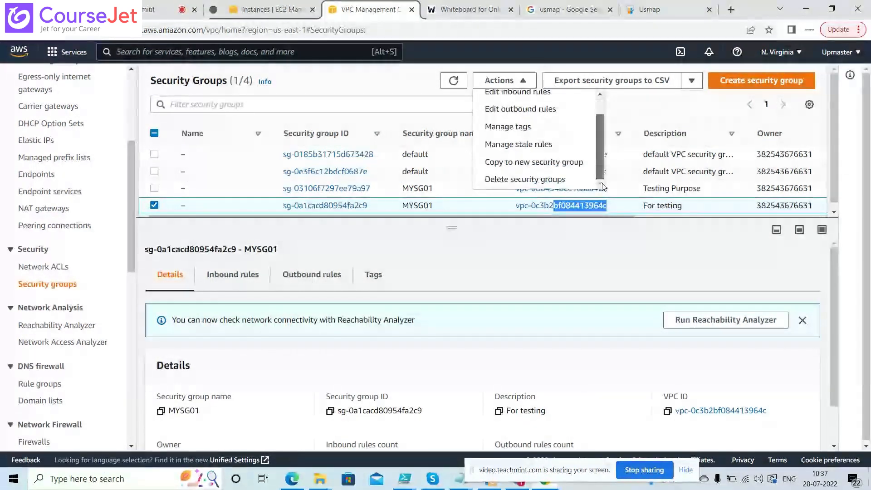
left_click(561, 186)
left_click(746, 297)
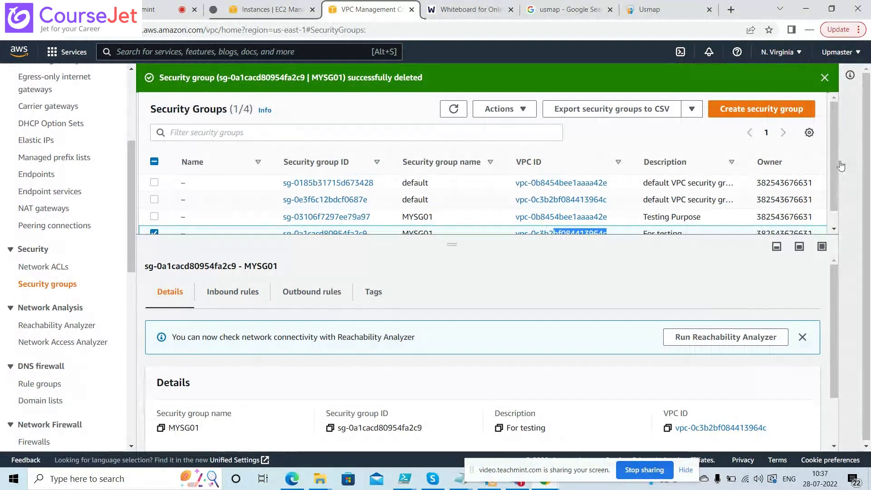
scroll(837, 187, "down", 1)
scroll(835, 184, "down", 1)
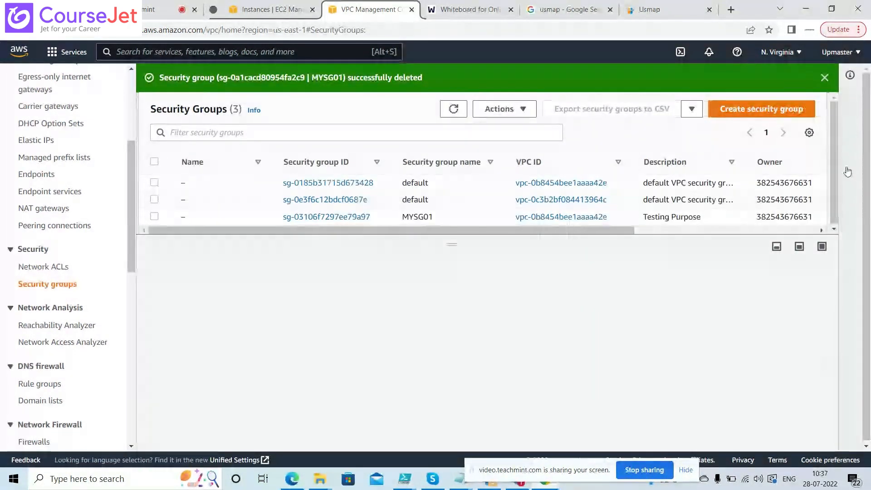
left_click_drag(610, 217, 515, 223)
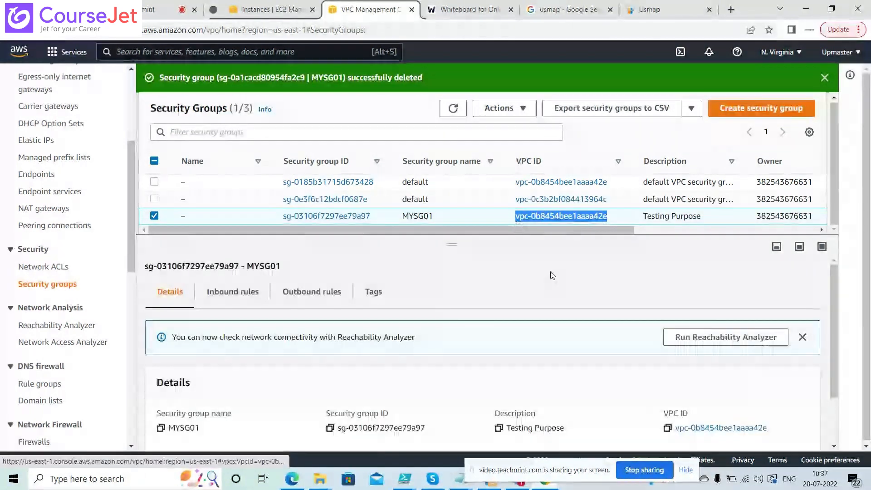
Create security group MYSG with description 'Testing' in the MYVPC01 VPC
left_click_drag(834, 312, 842, 370)
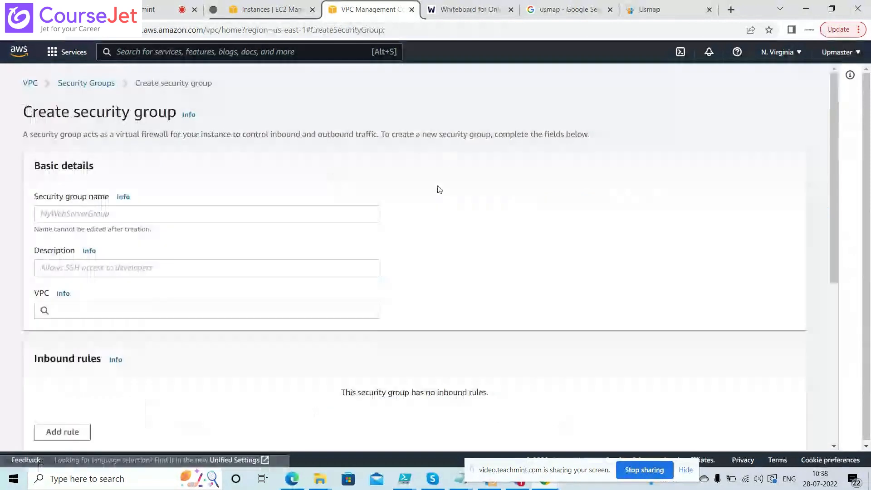
left_click(211, 221)
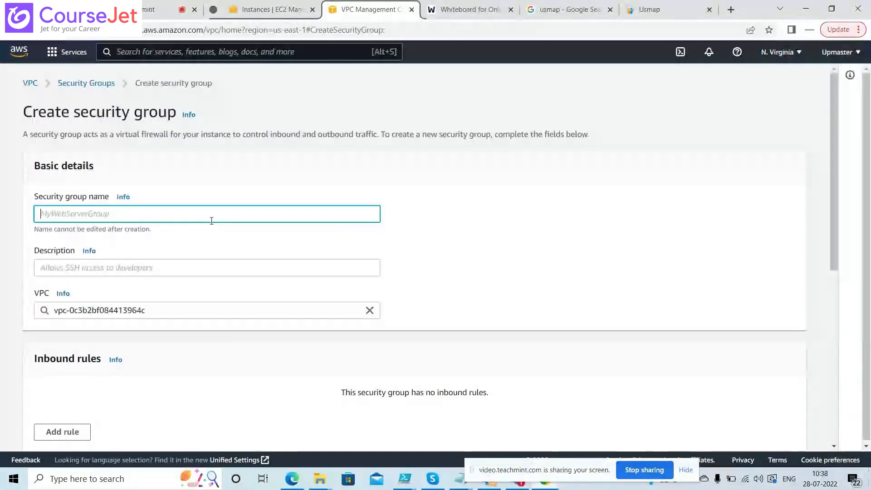
left_click(165, 311)
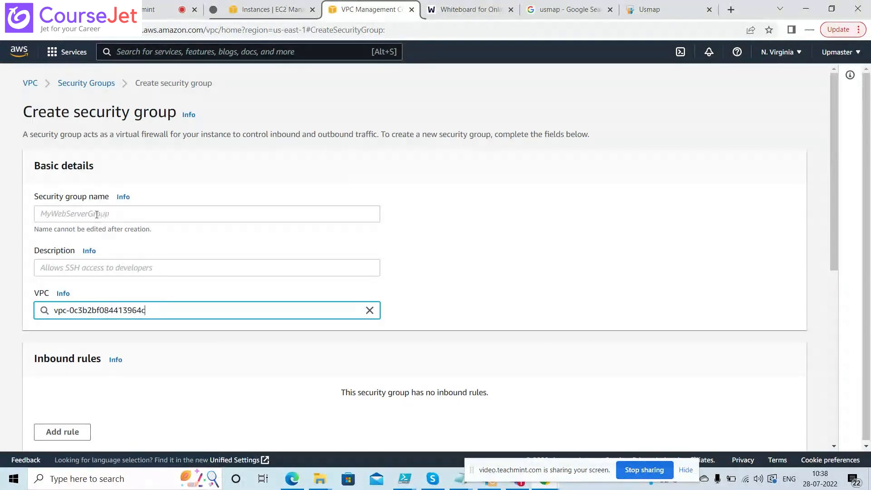
left_click(165, 213)
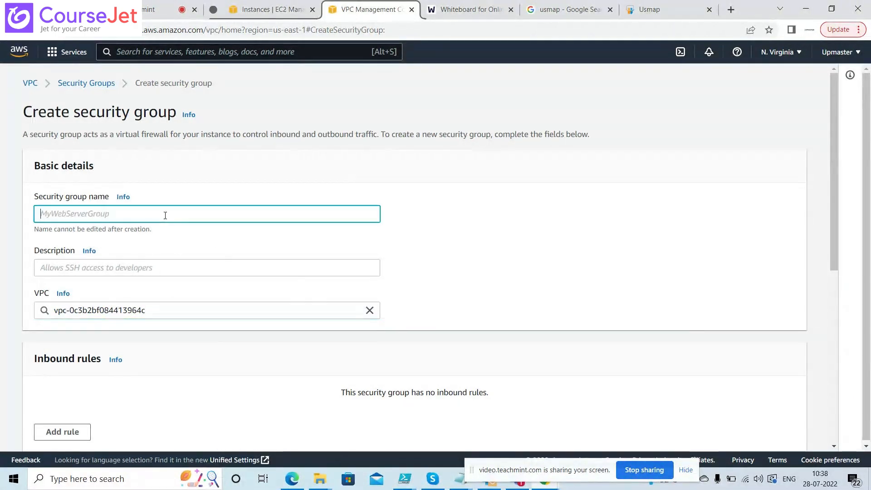
type("MYSG")
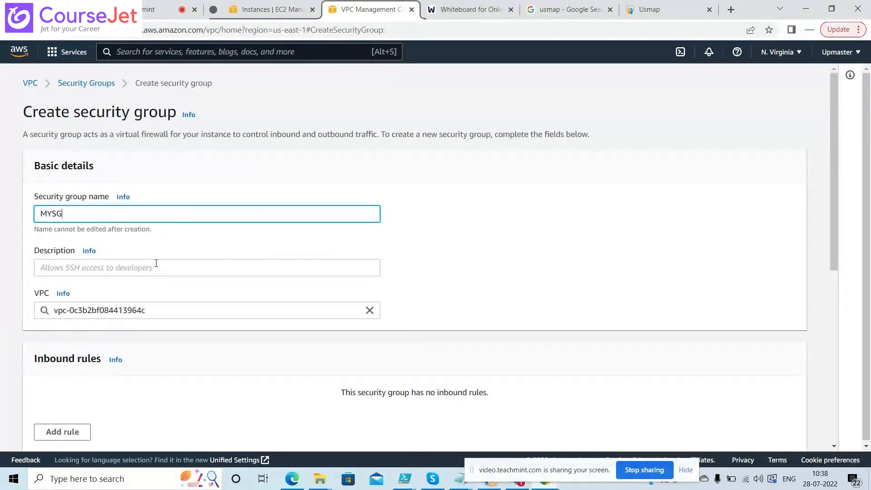
left_click(156, 263)
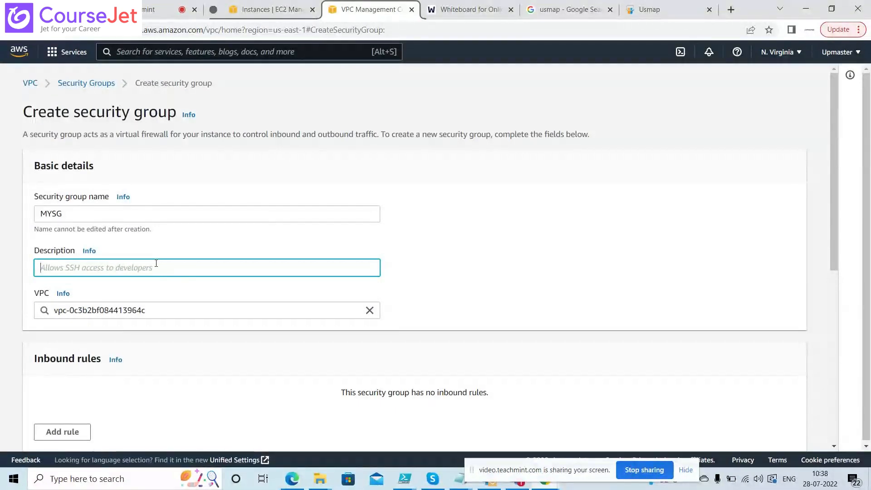
type("Testing")
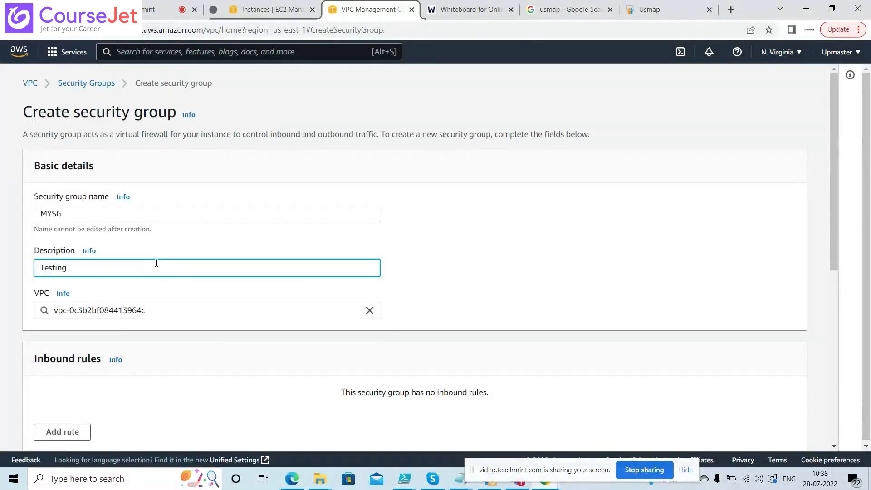
left_click(369, 310)
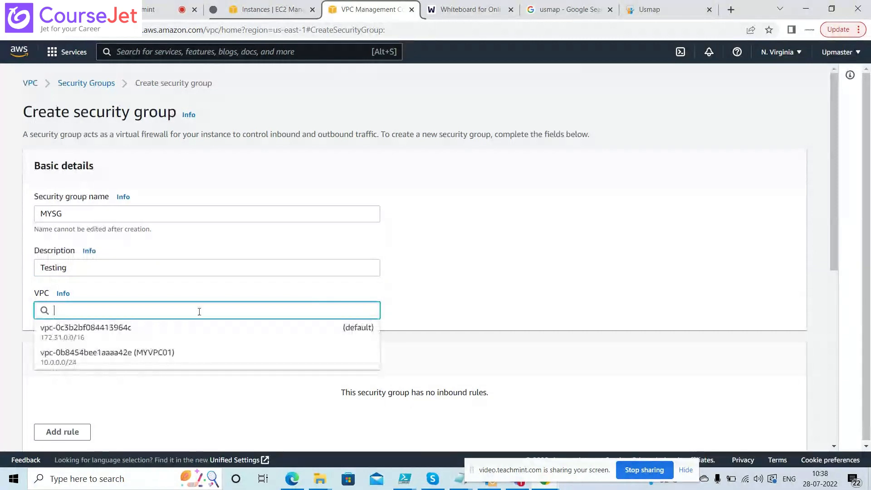
left_click(130, 361)
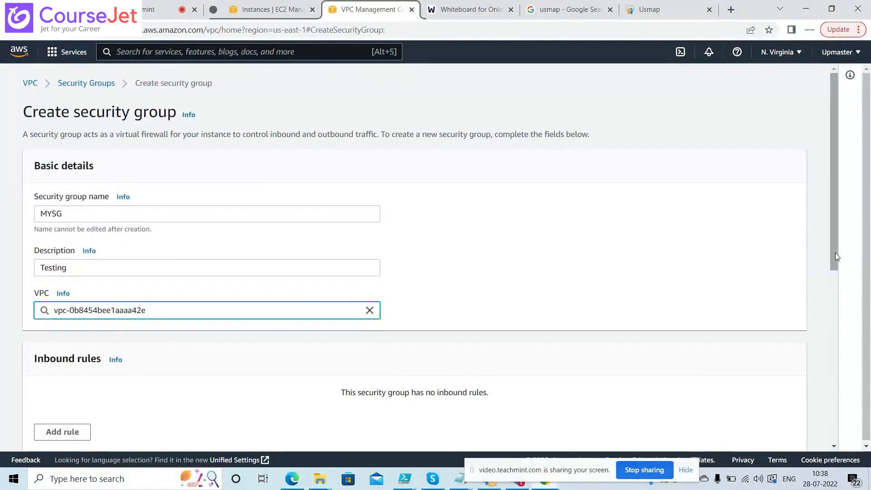
scroll(835, 252, "down", 3)
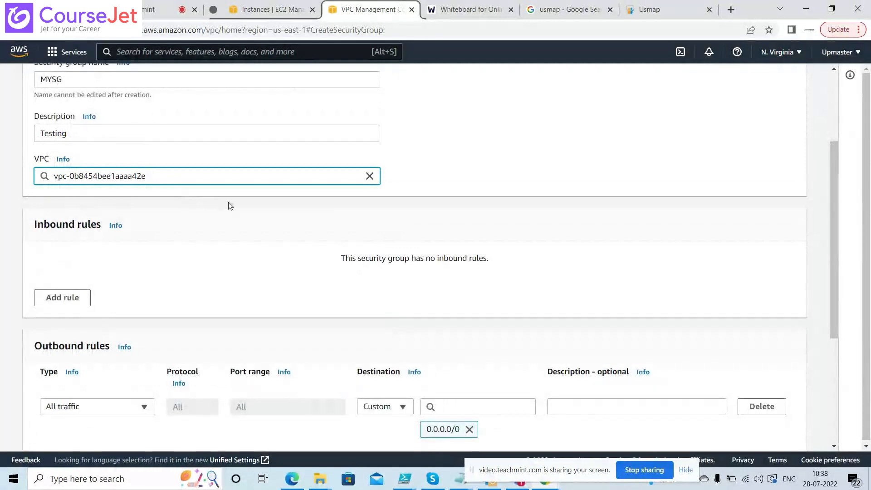
left_click_drag(833, 278, 824, 415)
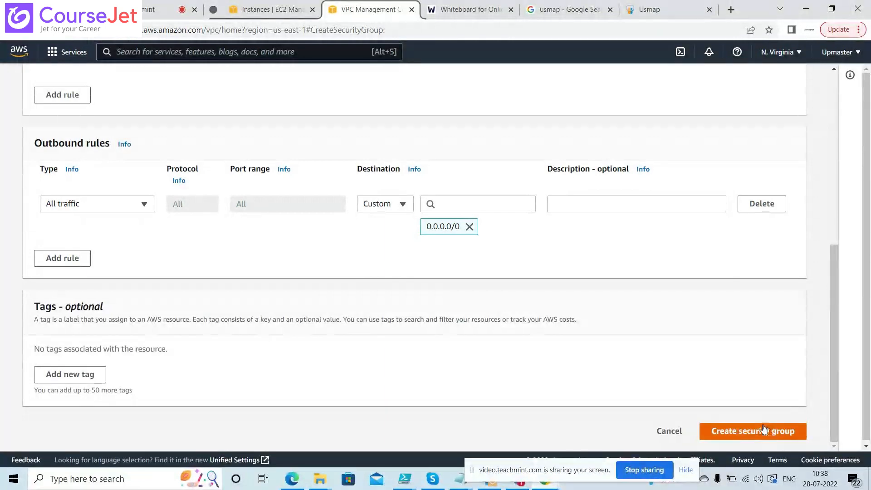
left_click(743, 432)
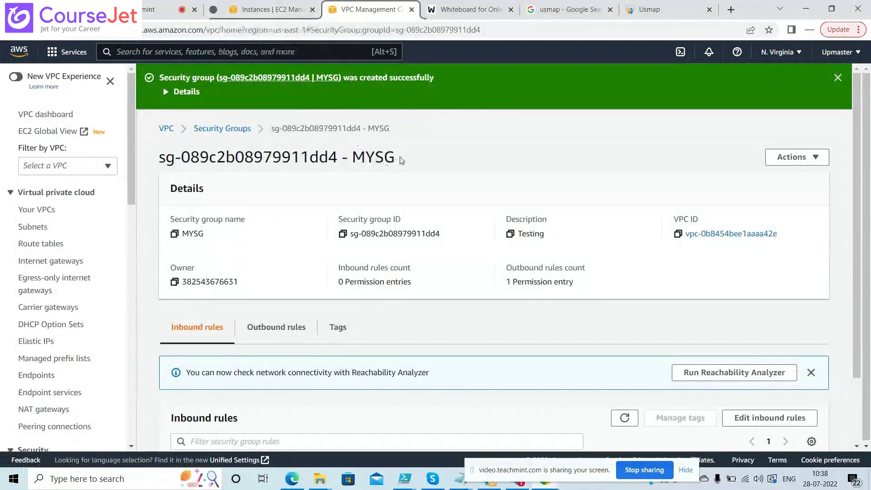
Pick MYSG on the instance's Change security groups page and save the change
left_click(259, 16)
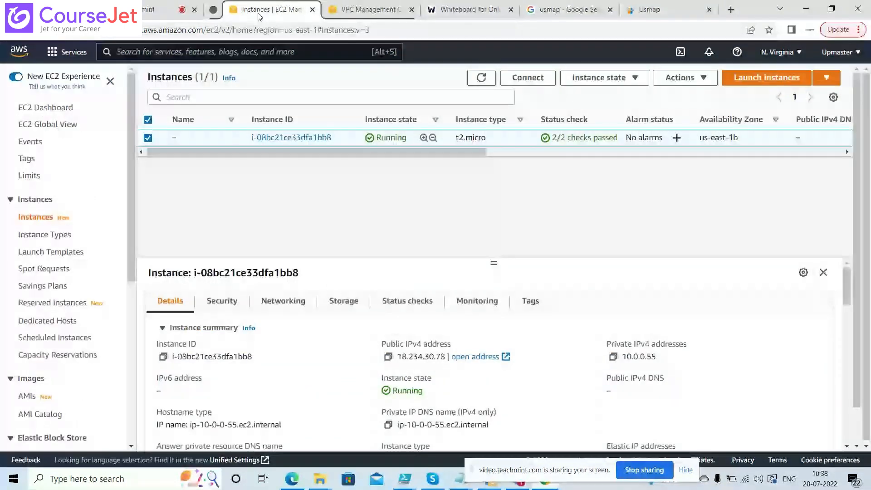
left_click(223, 301)
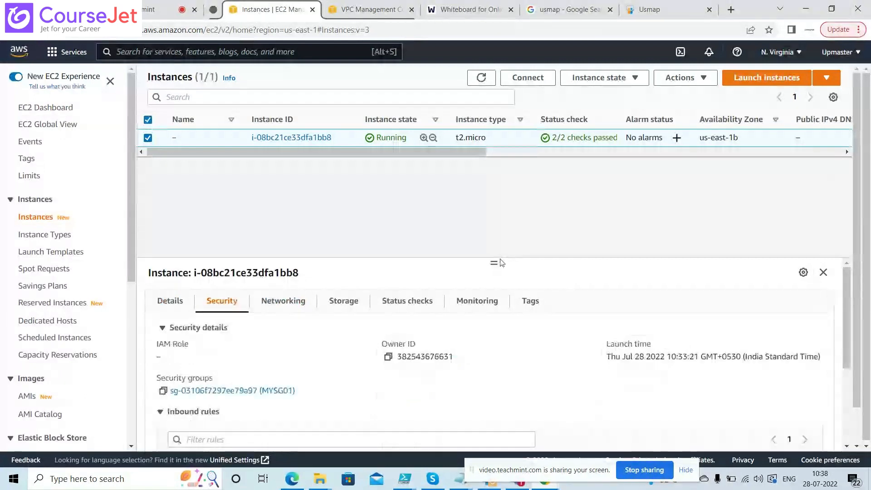
left_click_drag(494, 263, 494, 200)
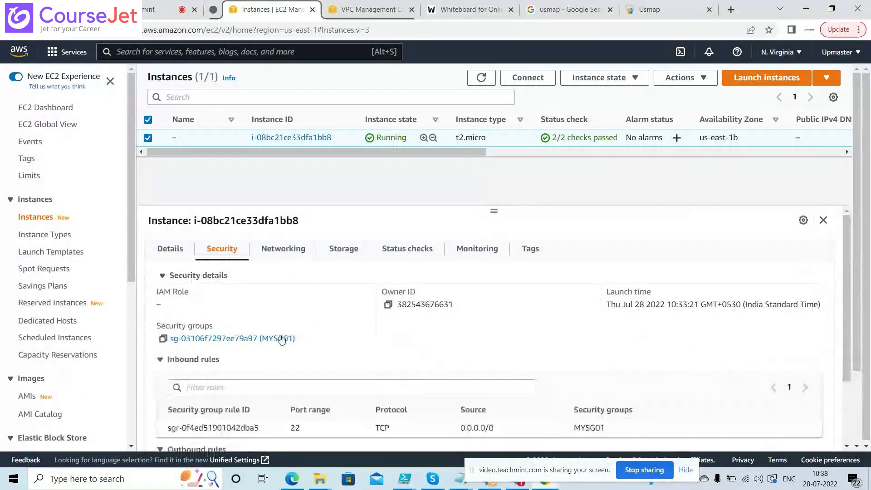
left_click(694, 78)
mouse_move(733, 191)
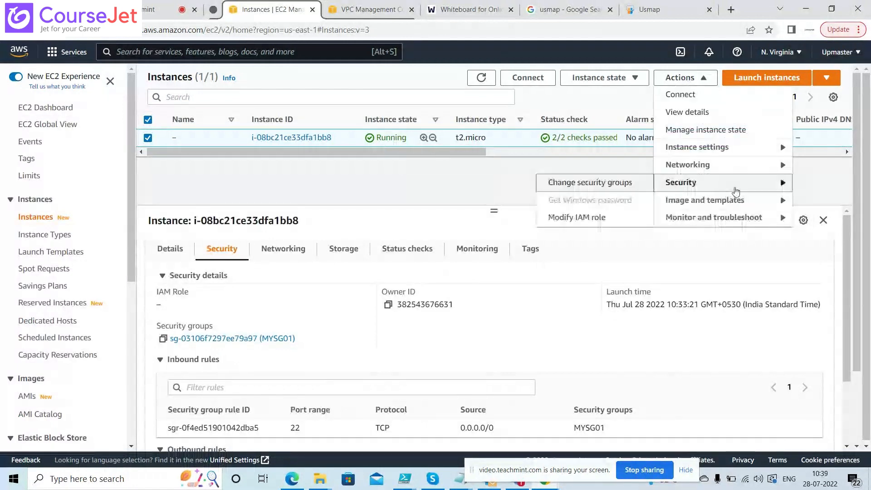
left_click(582, 184)
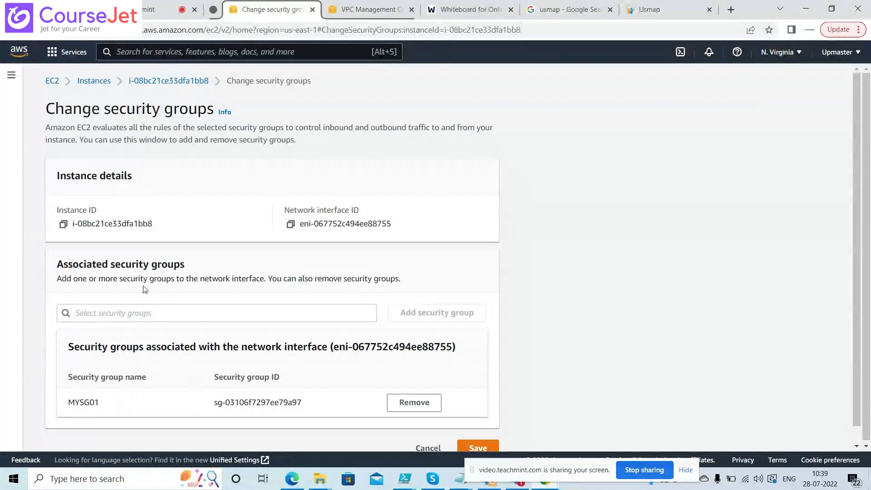
left_click(282, 317)
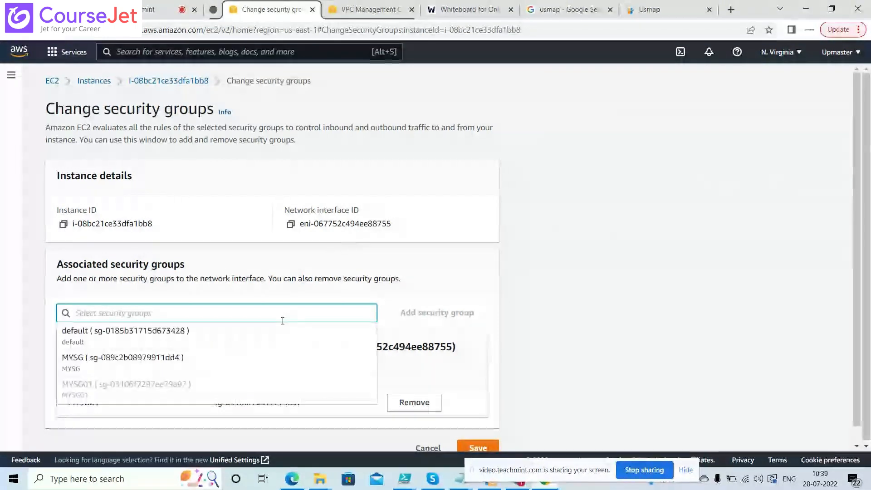
left_click(121, 368)
left_click(477, 448)
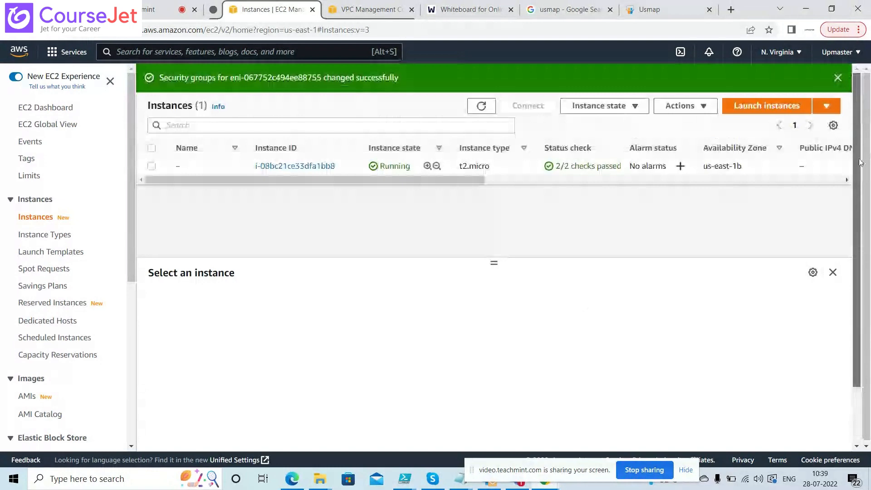
Reselect the instance to review its details, which still list only MYSG01
left_click_drag(492, 264, 493, 228)
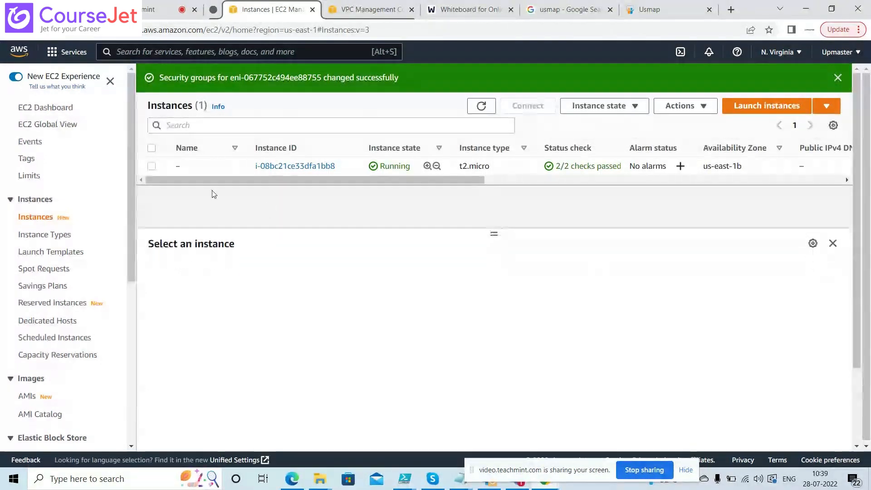
left_click(152, 166)
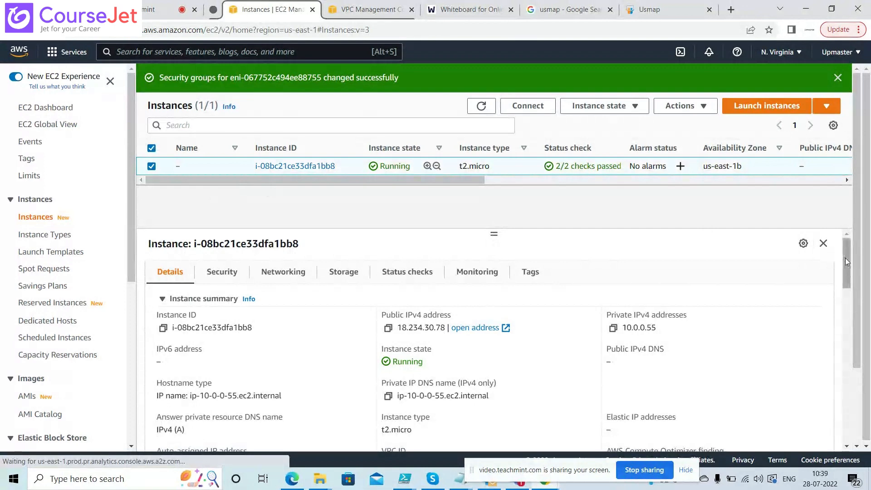
mouse_move(845, 258)
left_mouse_down()
mouse_move(852, 297)
mouse_move(847, 247)
left_mouse_up()
left_click(231, 272)
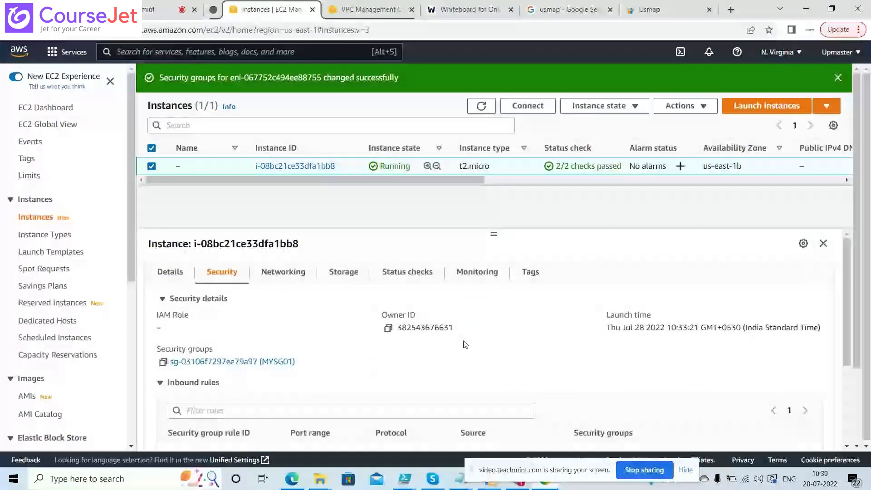
left_click_drag(296, 363, 261, 363)
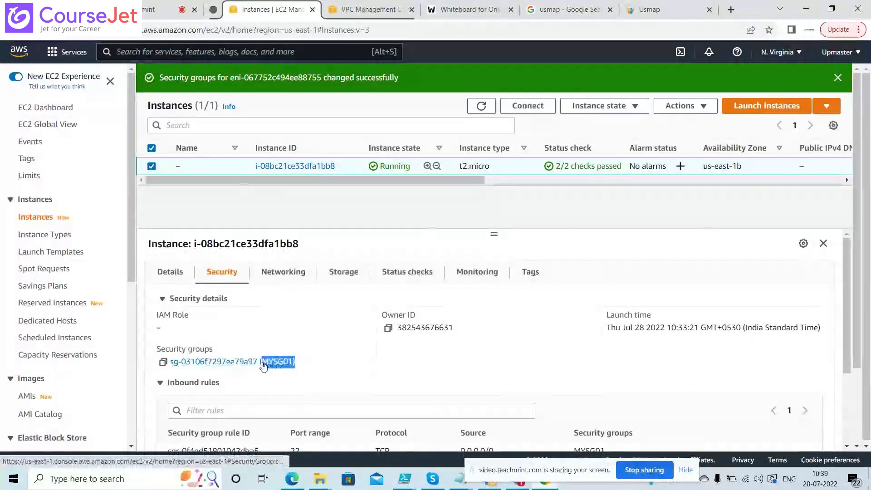
left_click(481, 107)
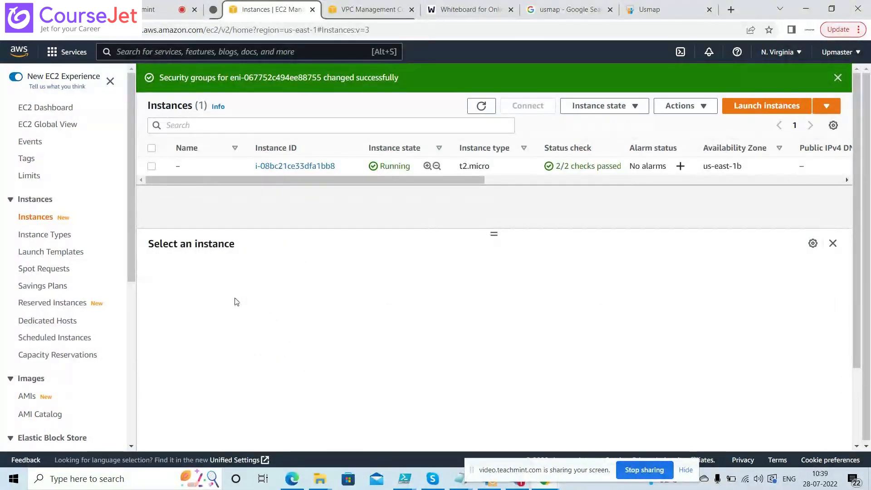
left_click(151, 166)
left_click(221, 274)
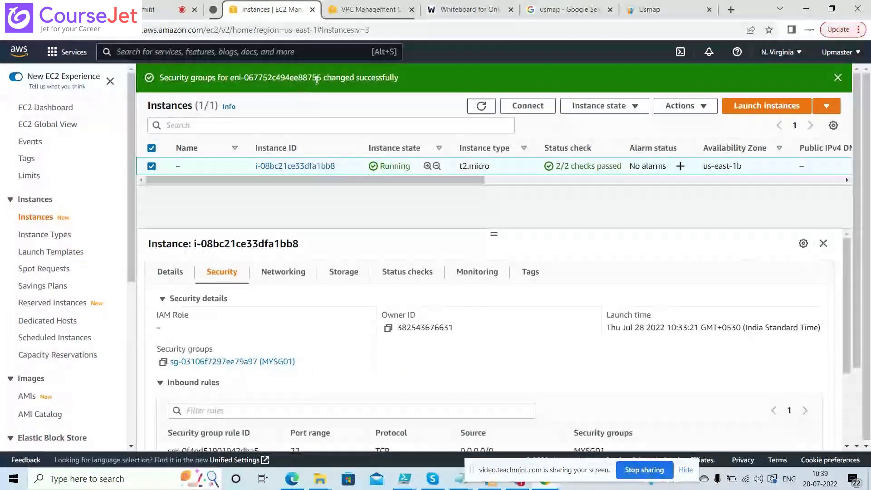
left_click_drag(321, 79, 291, 77)
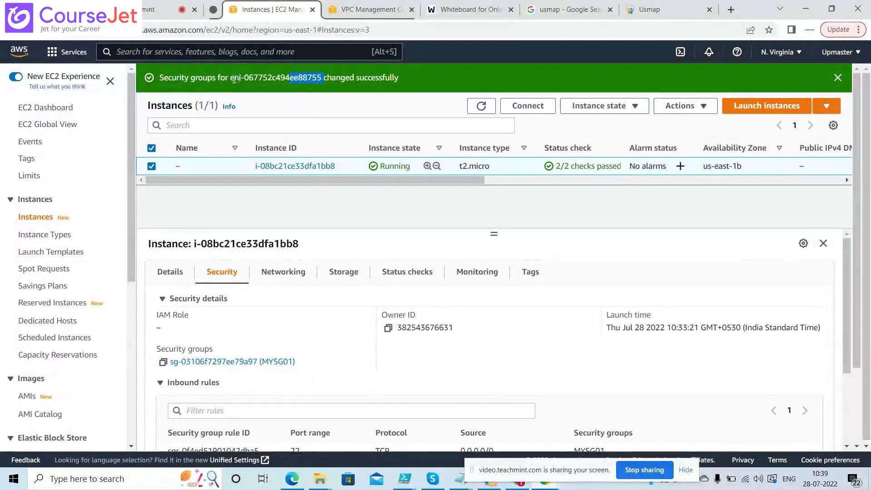
left_click_drag(231, 79, 285, 78)
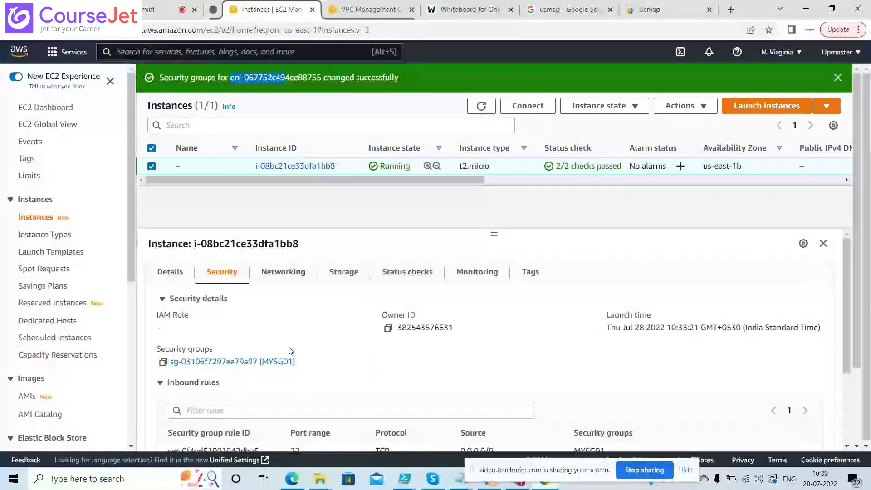
left_click(275, 363)
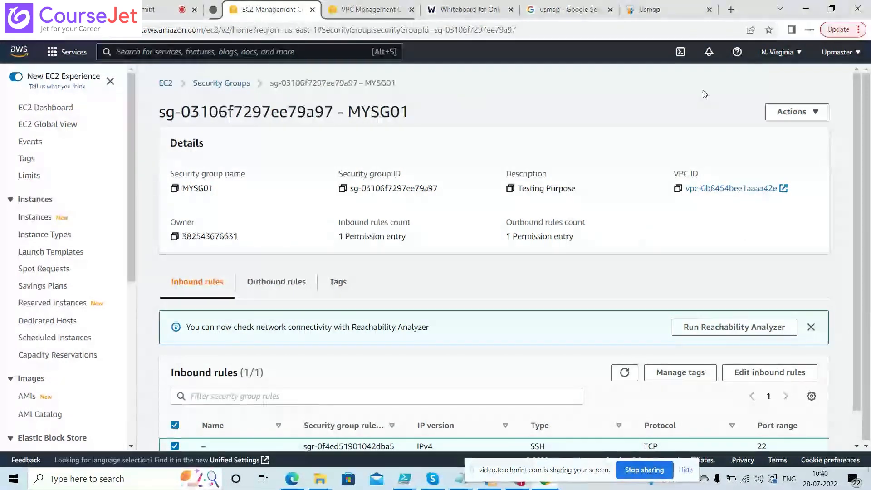
left_click(792, 112)
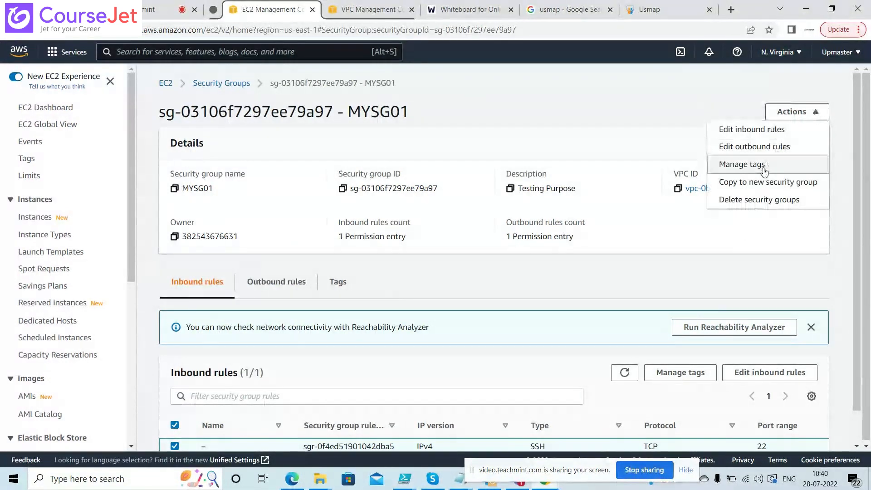
left_click(230, 88)
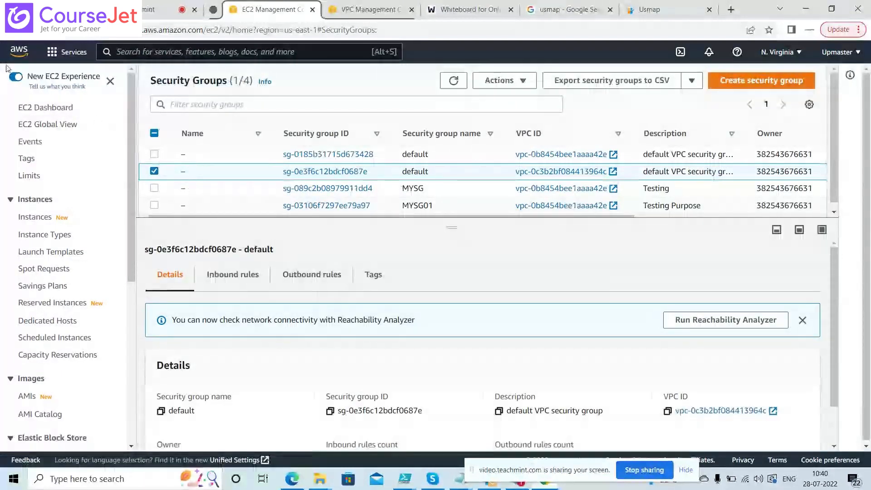
left_click(12, 36)
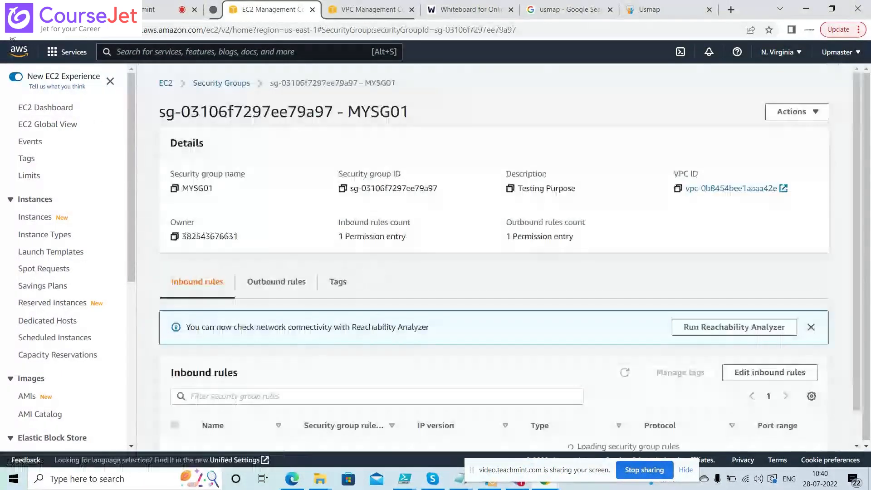
left_click(12, 36)
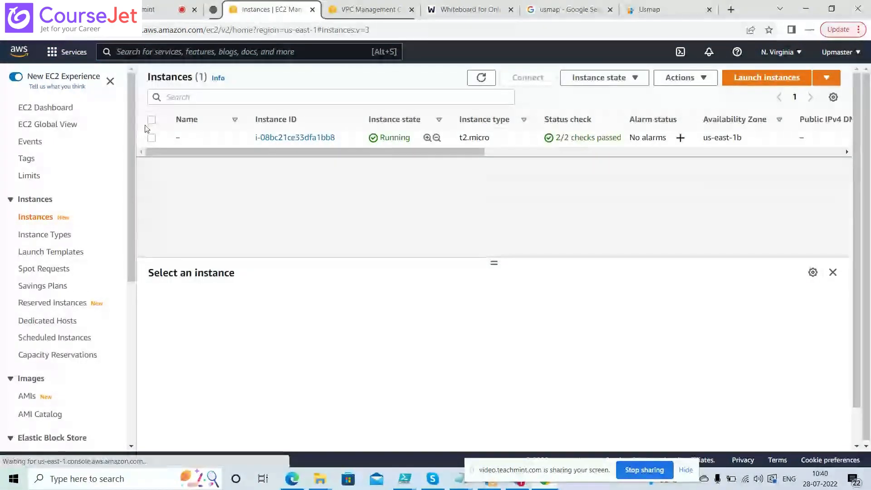
Open Change security groups for the selected instance and choose MYSG from the list
left_click(152, 139)
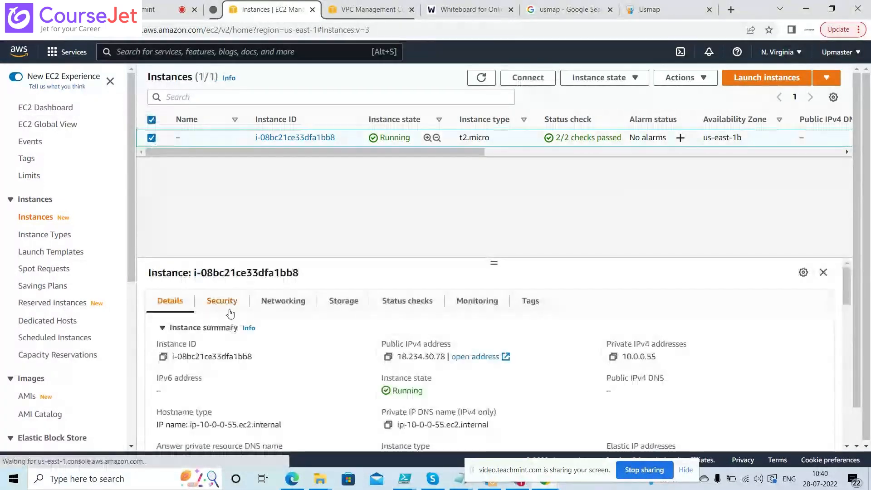
left_click(224, 300)
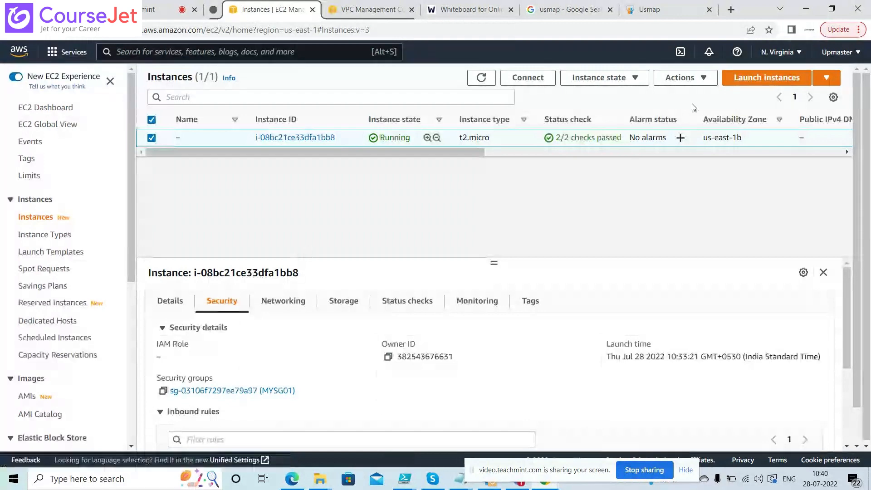
left_click(703, 88)
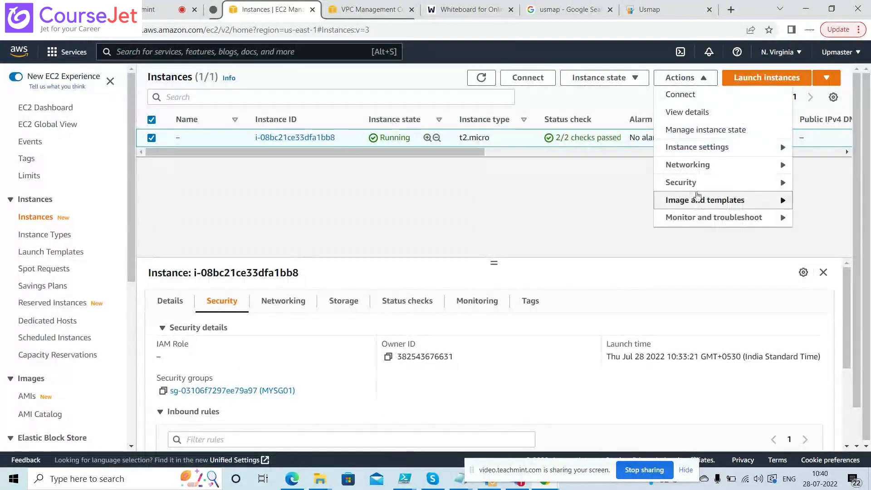
mouse_move(694, 182)
left_click(615, 188)
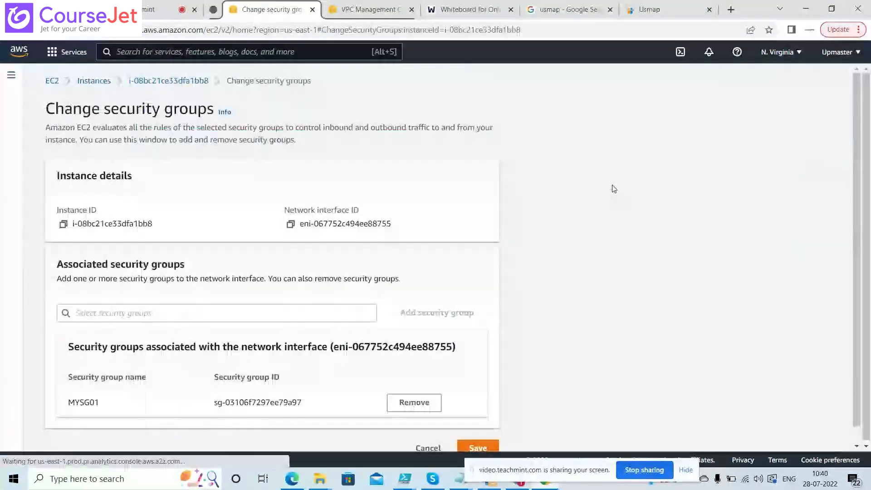
left_click(193, 313)
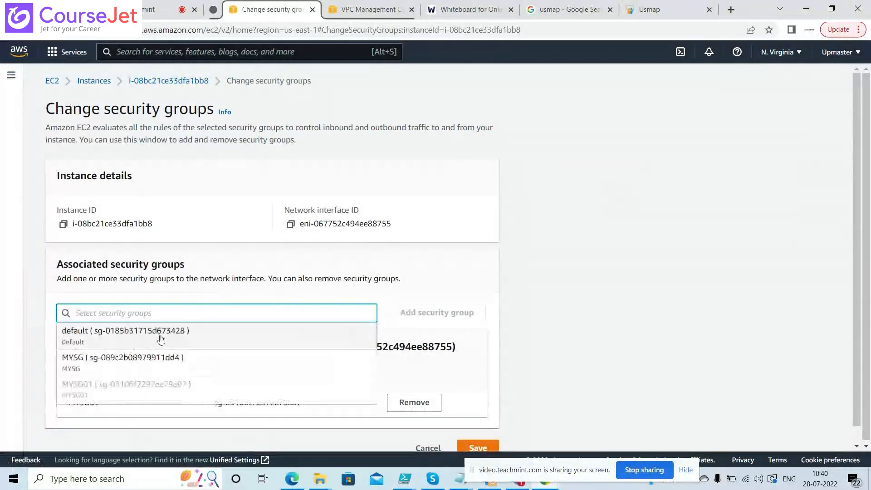
left_click(132, 362)
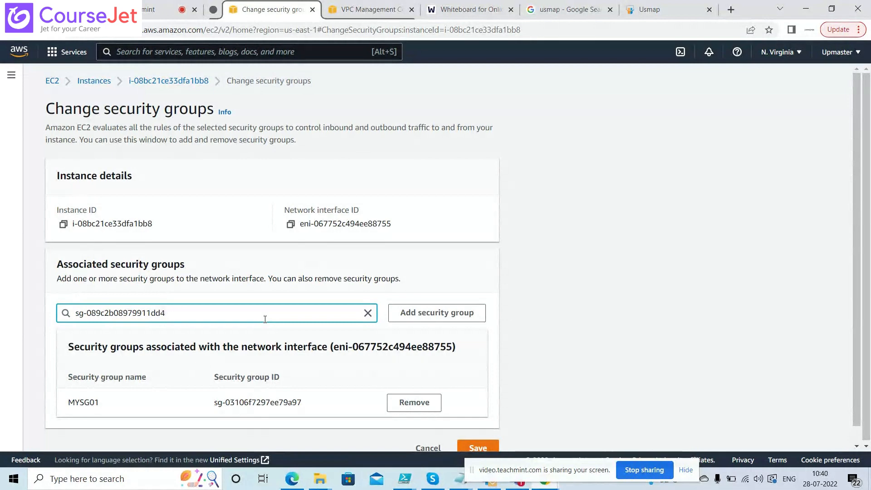
Re-pick the security group, check MYSG01's group ID, and save the change
left_click(367, 313)
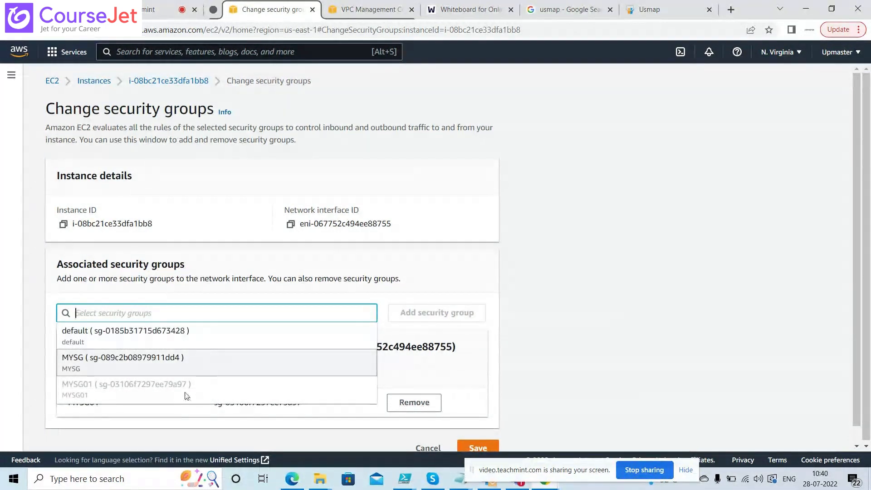
left_click(180, 370)
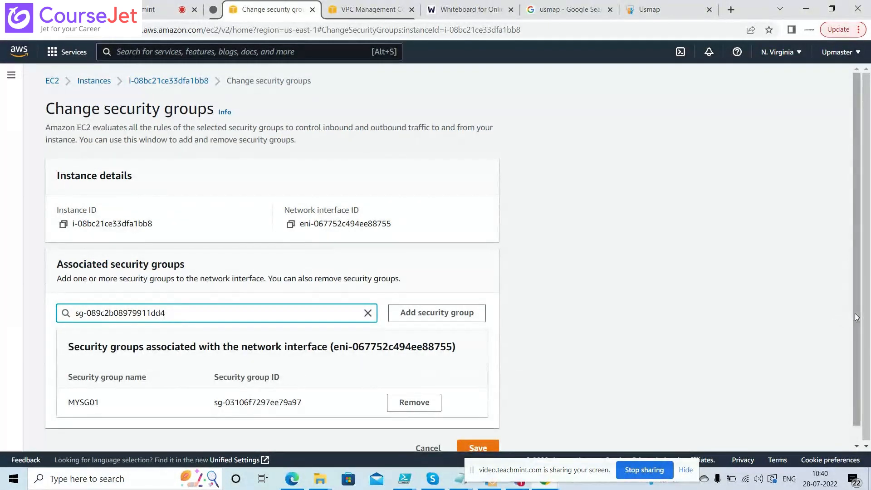
scroll(857, 317, "down", 1)
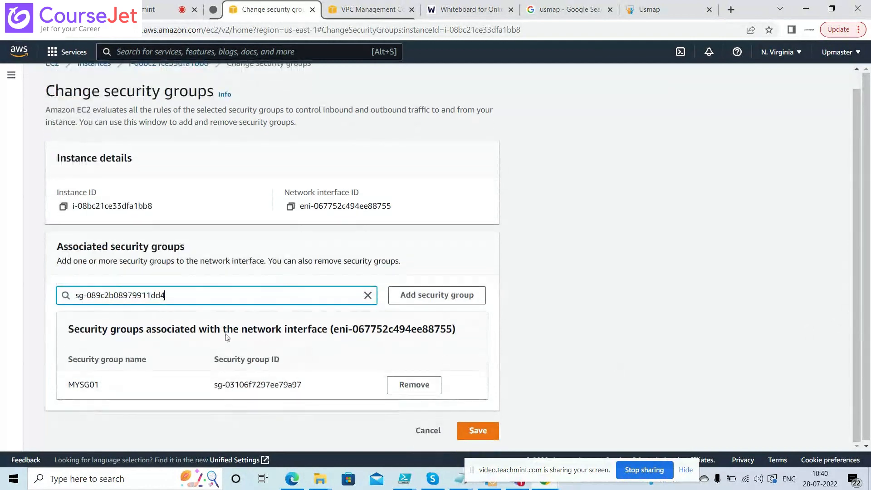
left_click_drag(302, 385, 212, 389)
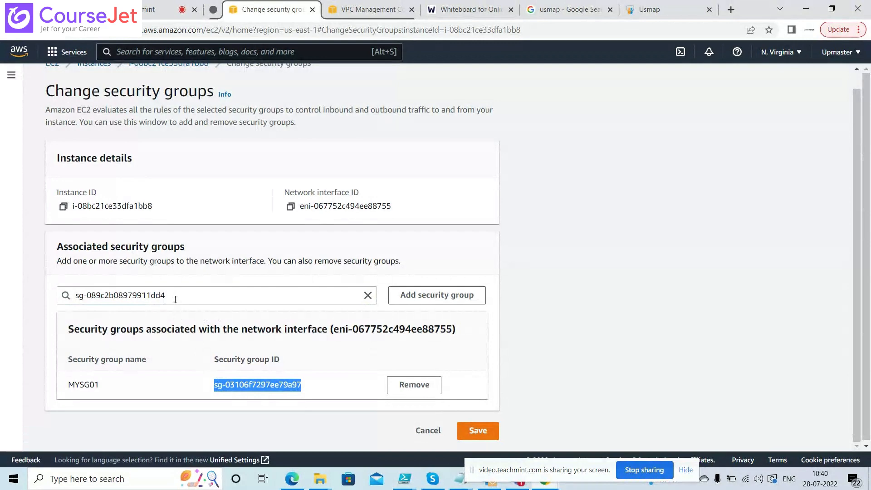
left_click_drag(175, 299, 53, 310)
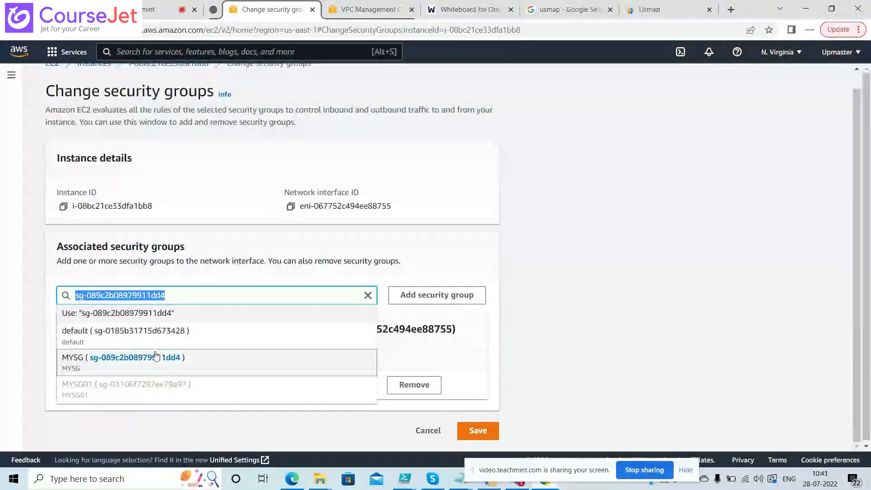
key("Escape")
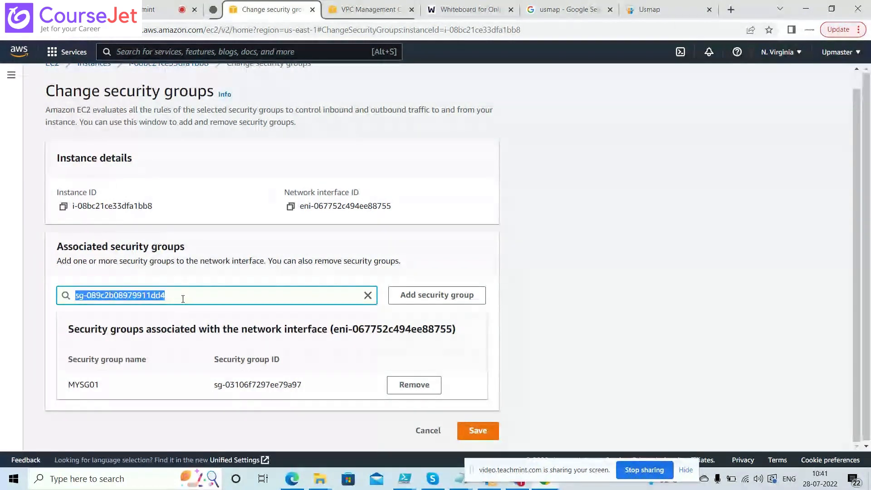
left_click(483, 431)
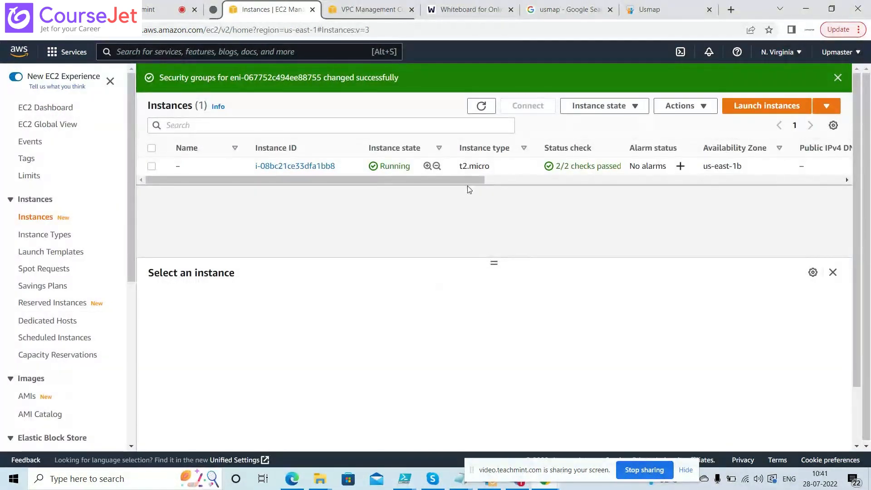
Review the instance's security rules: MYSG01 allowing inbound TCP 22 from 0.0.0.0/0 and all outbound
left_click(151, 166)
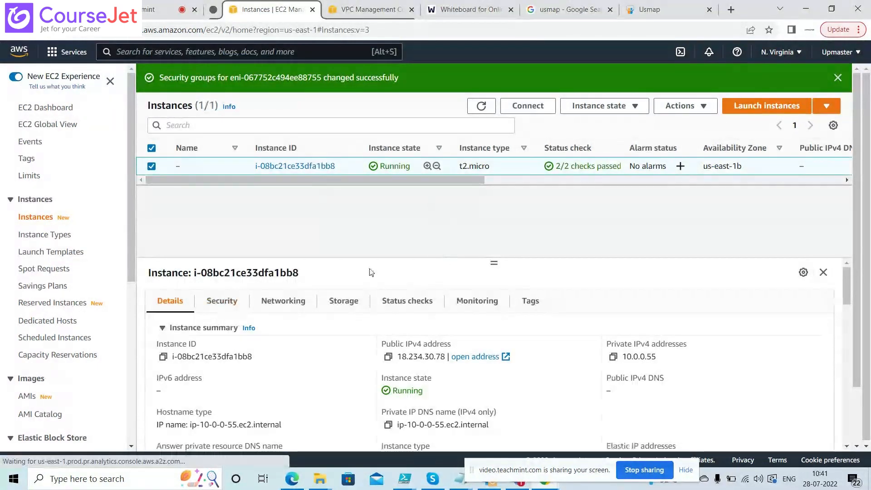
left_click_drag(494, 262, 494, 207)
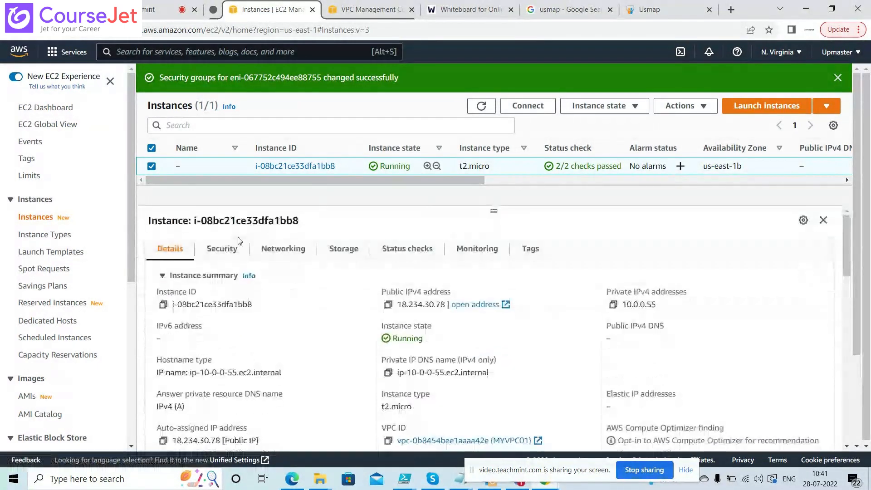
left_click(222, 250)
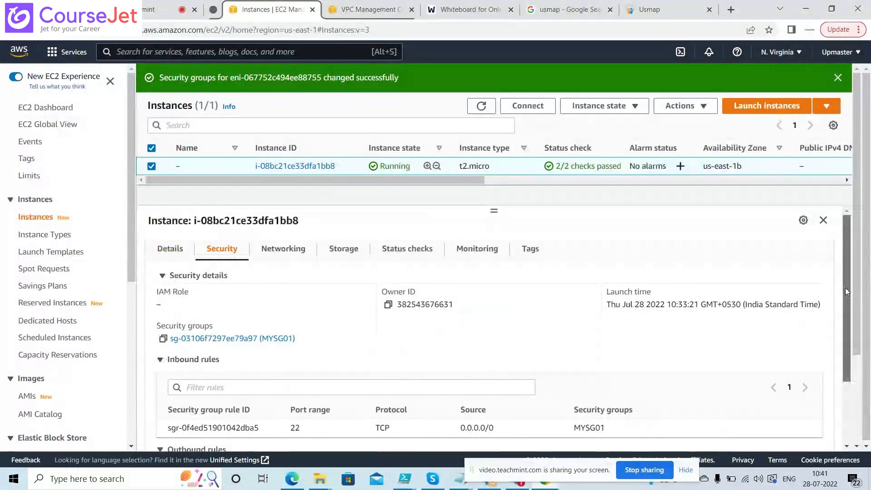
left_click_drag(845, 287, 853, 356)
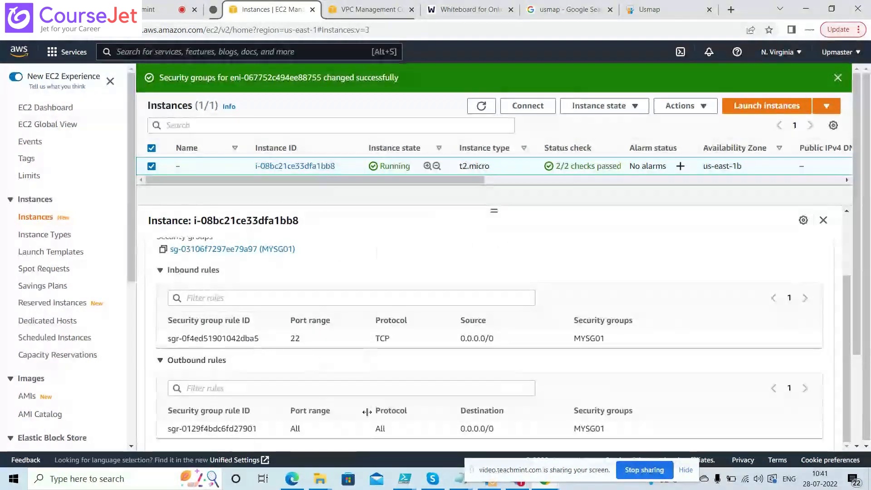
left_click_drag(850, 330, 850, 268)
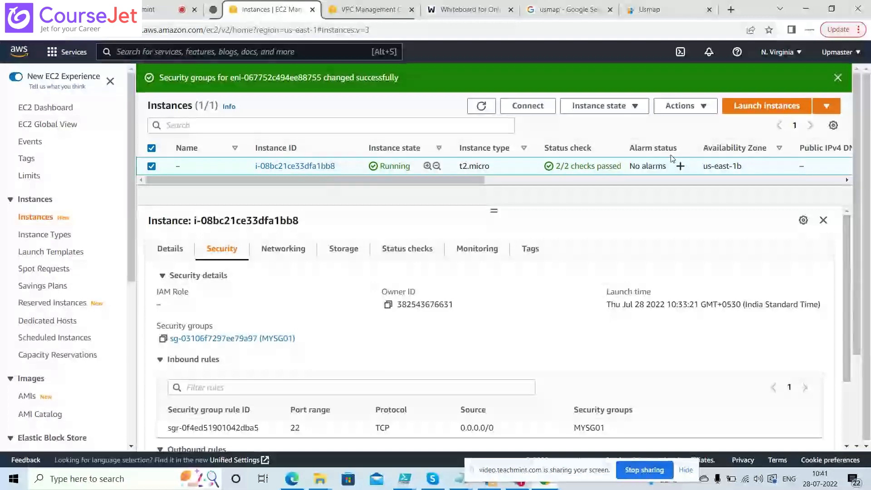
left_click(685, 107)
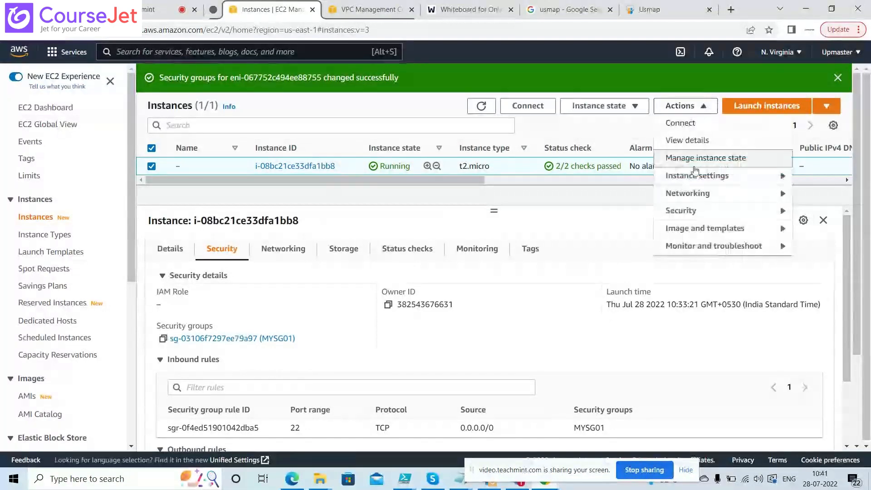
mouse_move(690, 211)
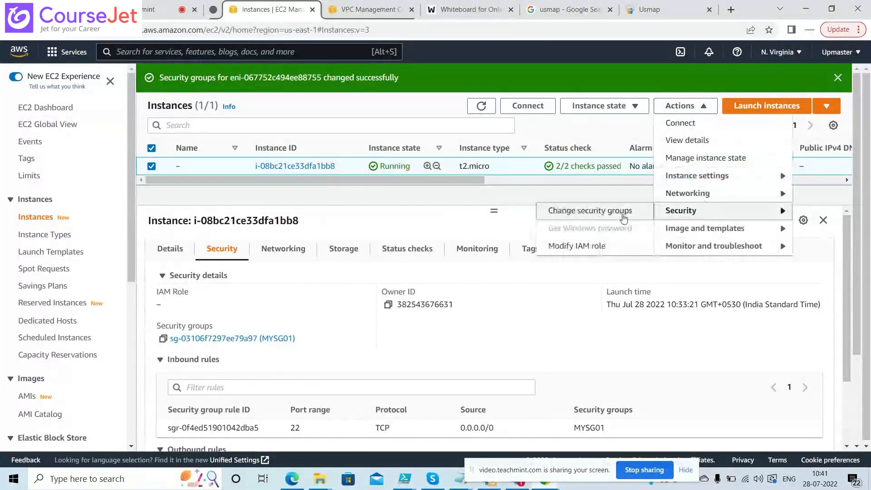
Replace MYSG01 with MYSG (sg-089c2b08979911dd4) on the instance's network interface and save
left_click(595, 221)
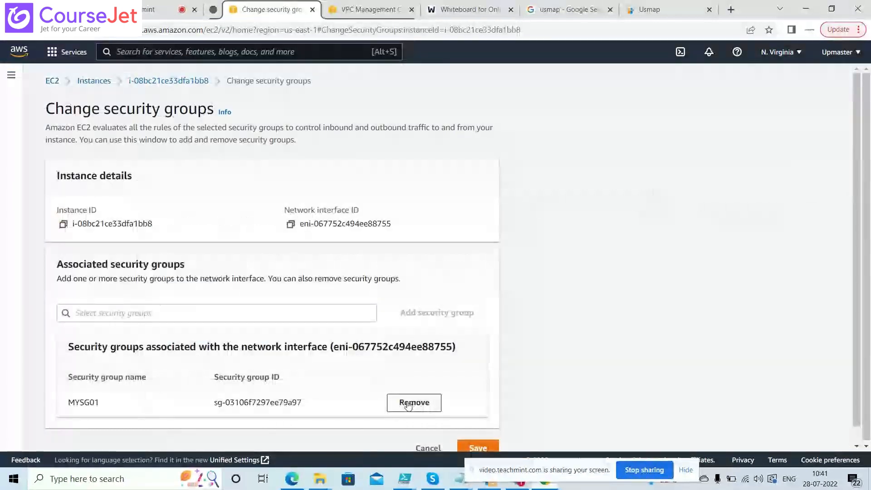
left_click(414, 403)
left_click(156, 315)
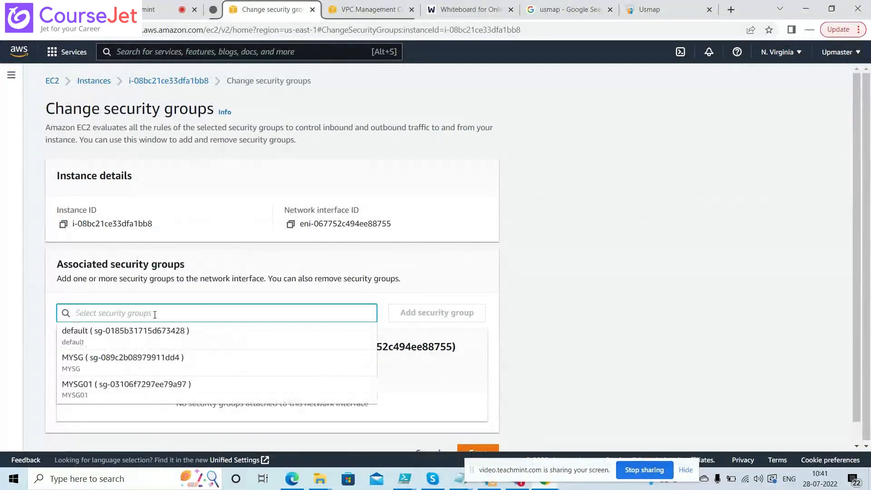
left_click(167, 365)
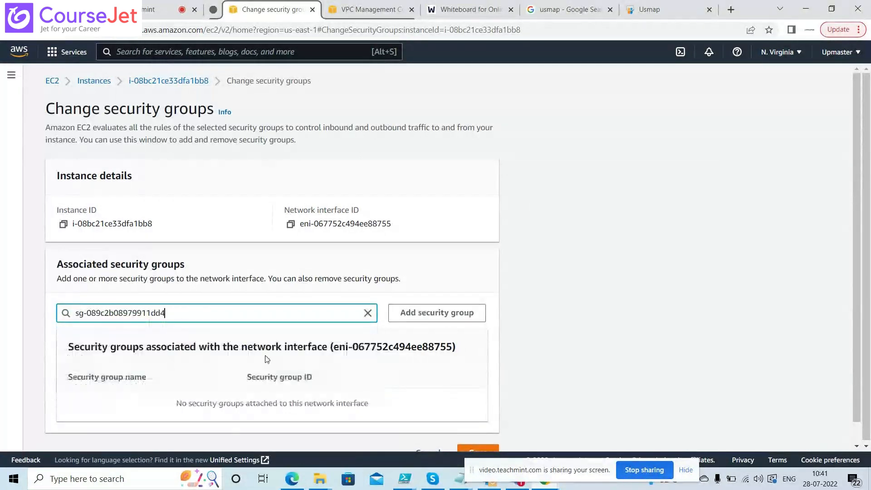
left_click(486, 448)
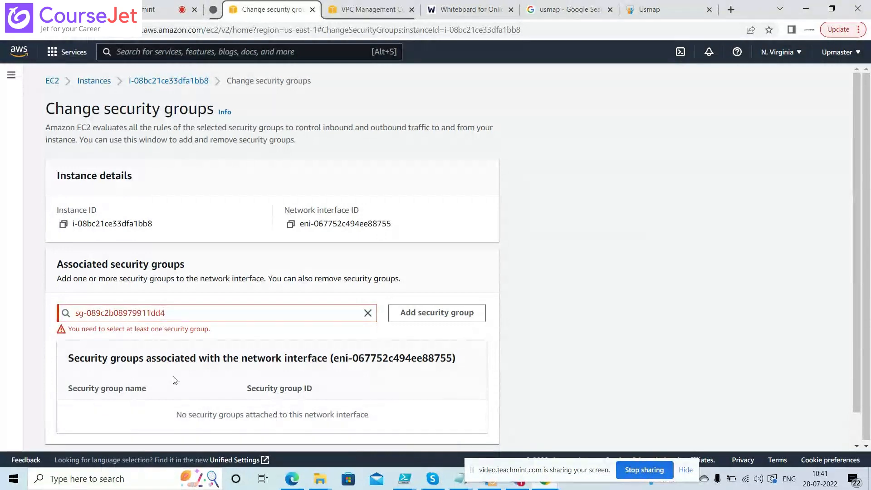
left_click(407, 322)
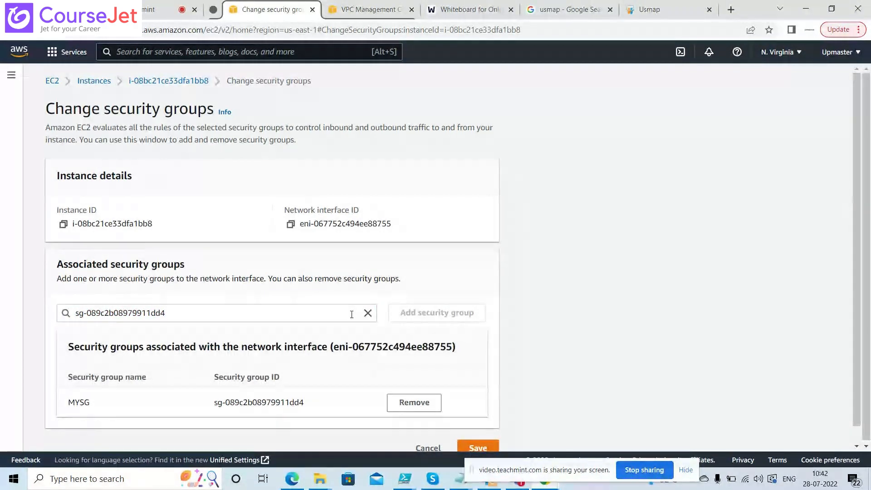
left_click(331, 313)
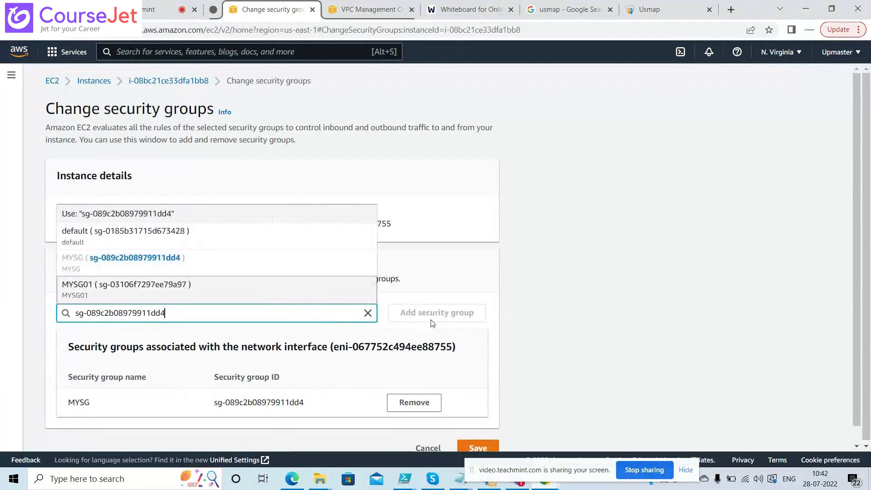
left_click_drag(432, 323, 323, 407)
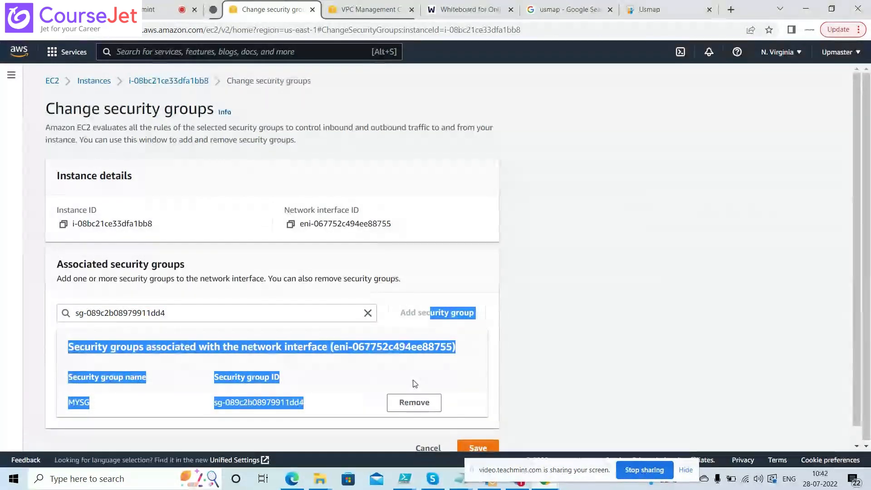
left_click(449, 420)
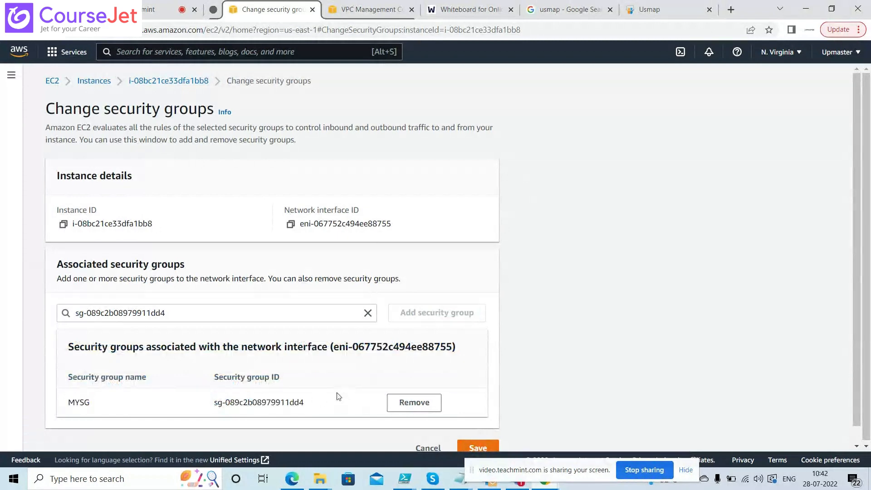
left_click(474, 448)
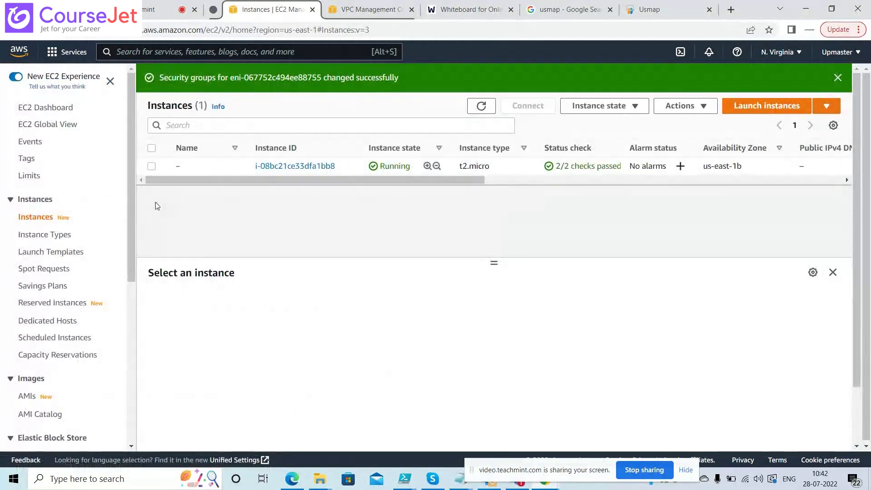
Add MYSG01 (sg-03106f7297ee79a97) alongside MYSG on the instance and save
left_click(151, 166)
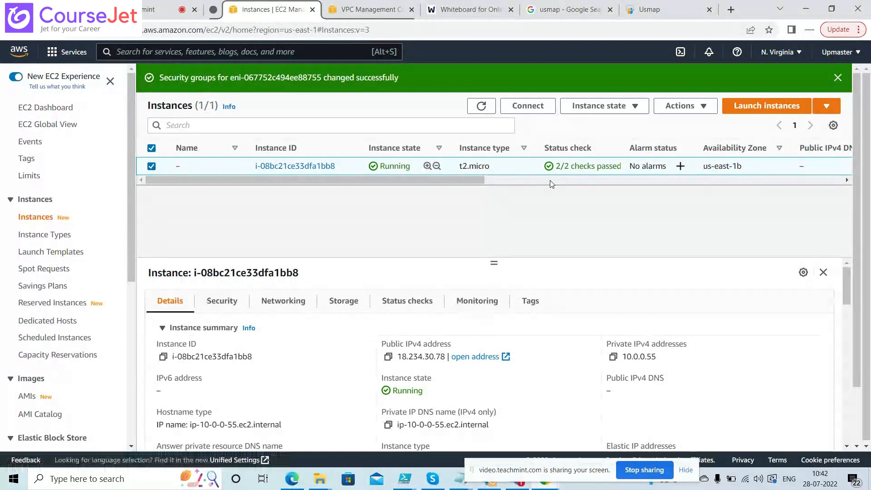
left_click(678, 108)
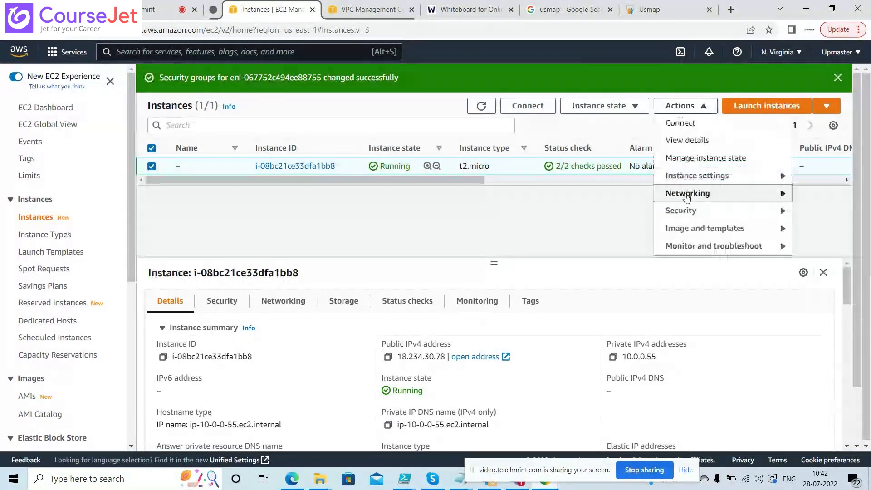
mouse_move(678, 212)
left_click(590, 211)
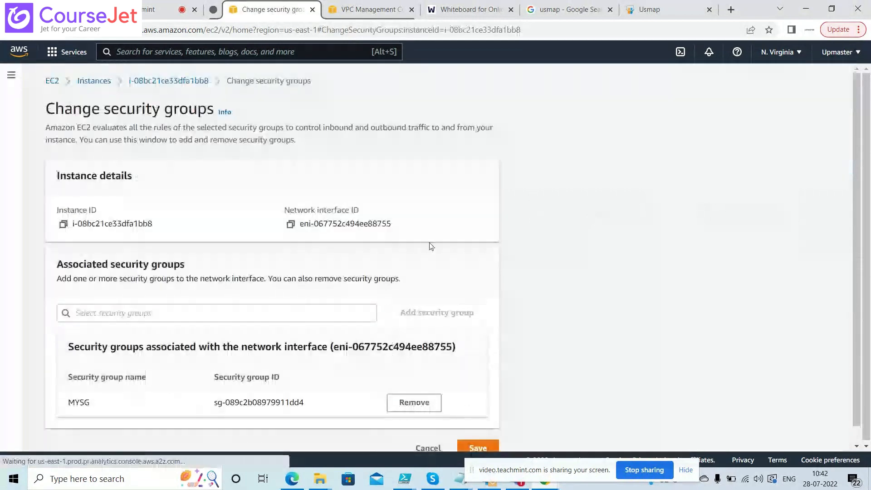
left_click(293, 317)
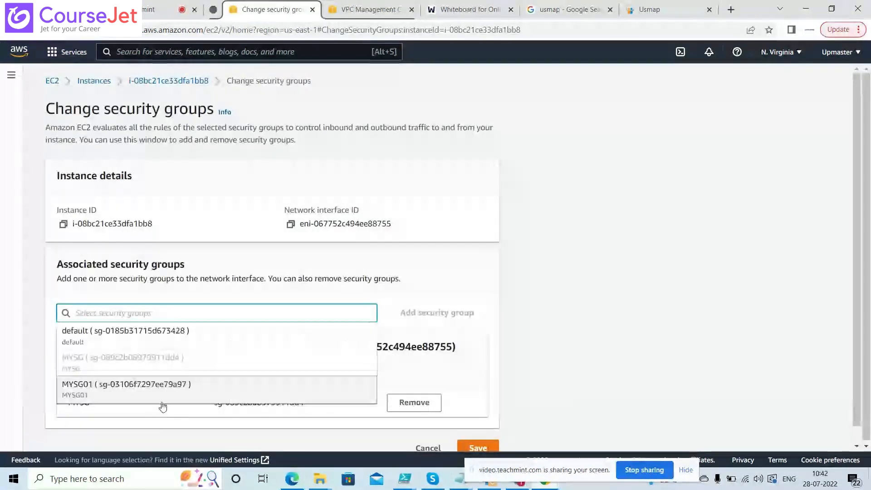
left_click(158, 389)
left_click(426, 320)
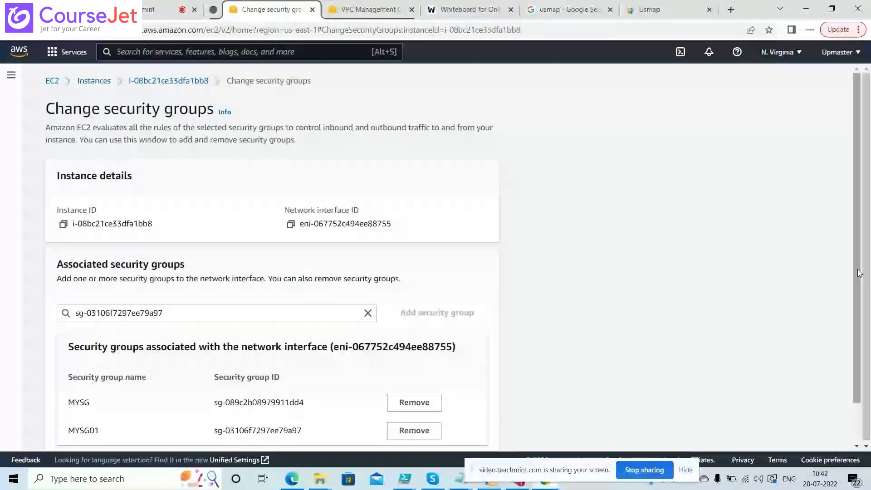
scroll(865, 266, "down", 1)
left_click(475, 433)
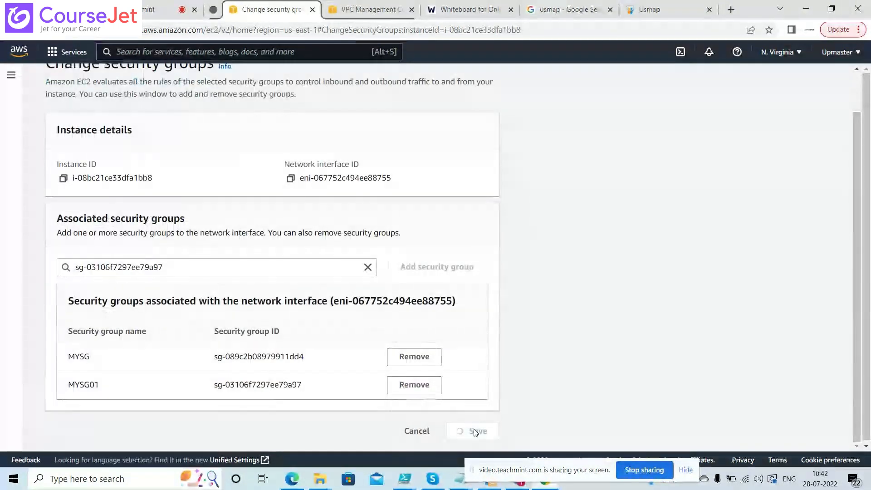
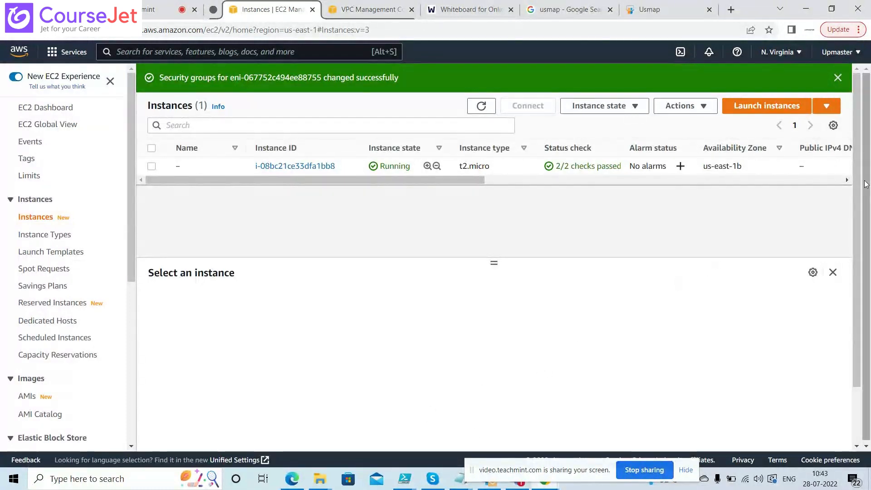
Launch PuTTY and copy the instance's private IPv4 address 10.0.0.55
scroll(860, 190, "down", 1)
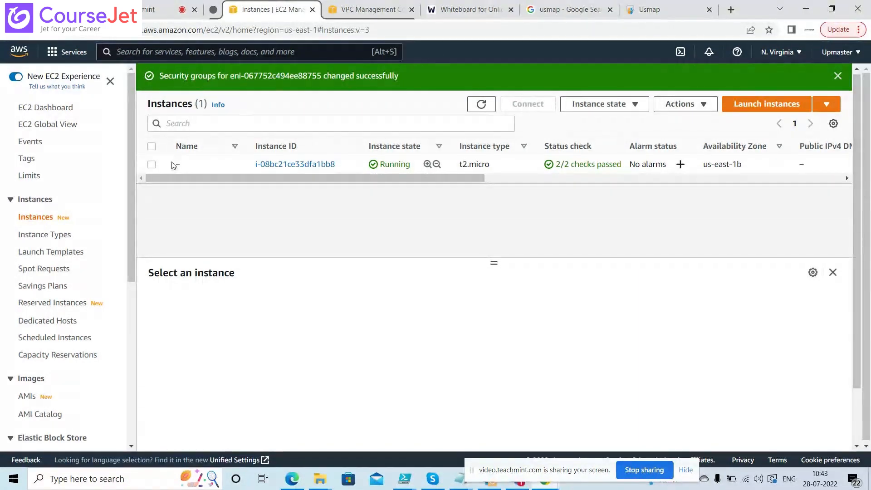
left_click(152, 164)
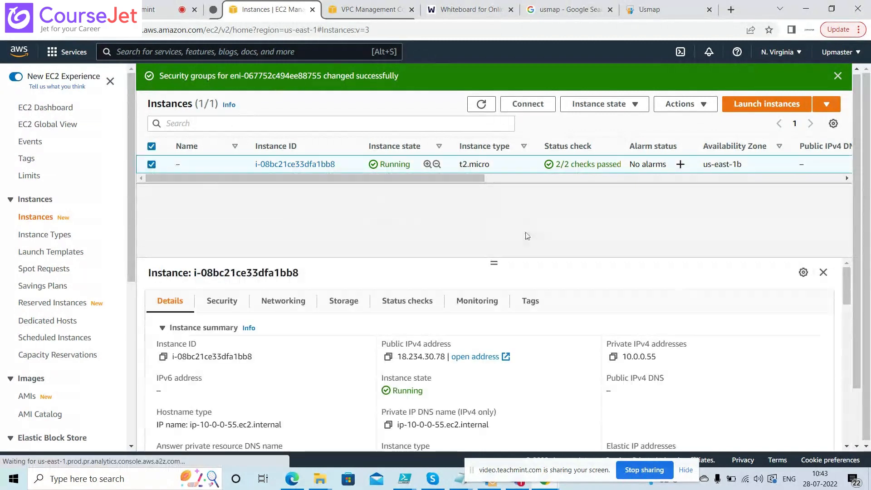
key("super")
type("p")
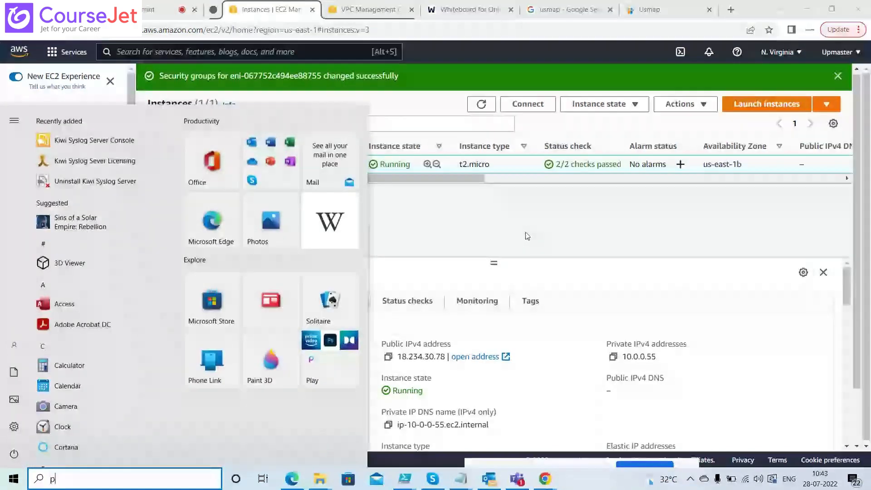
type("utty")
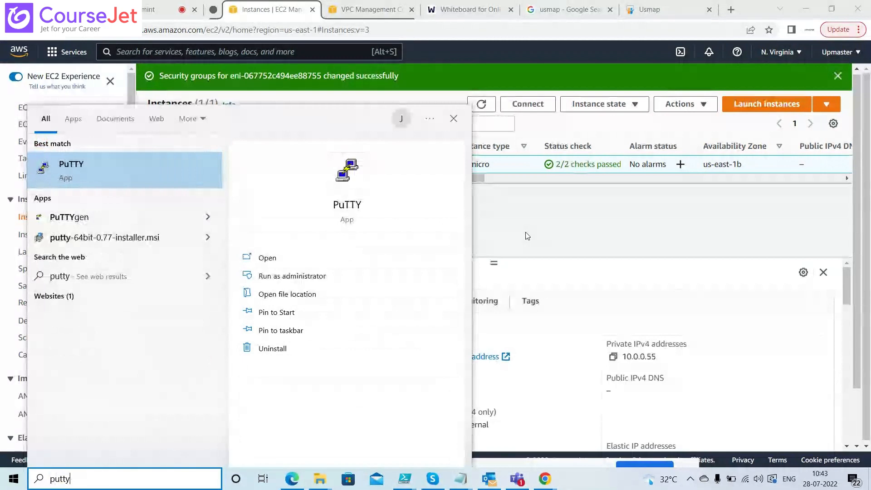
key("Return")
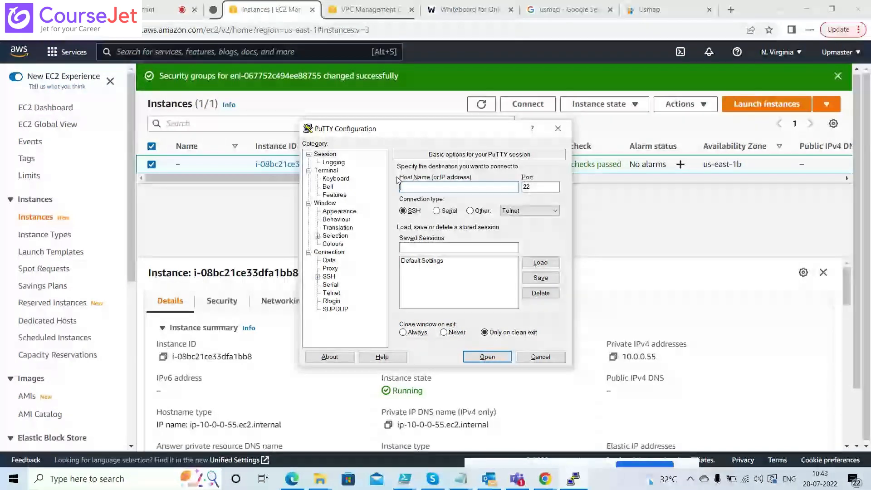
left_click(613, 356)
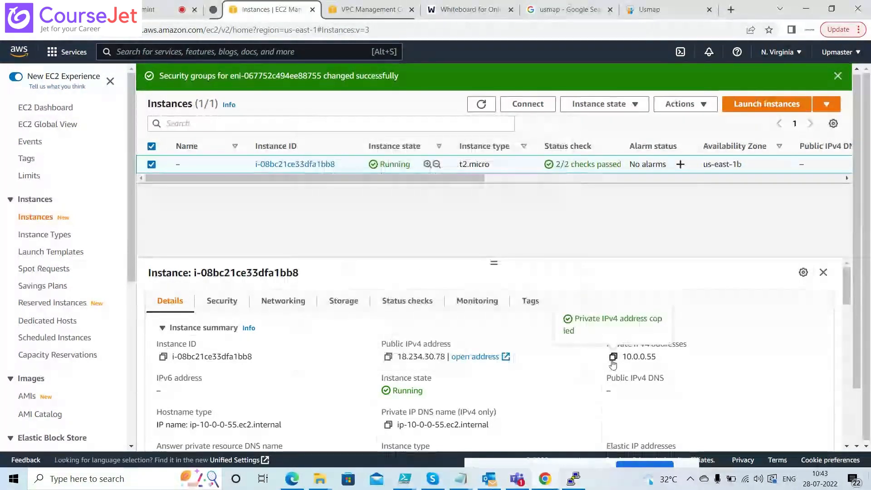
key("alt+Tab")
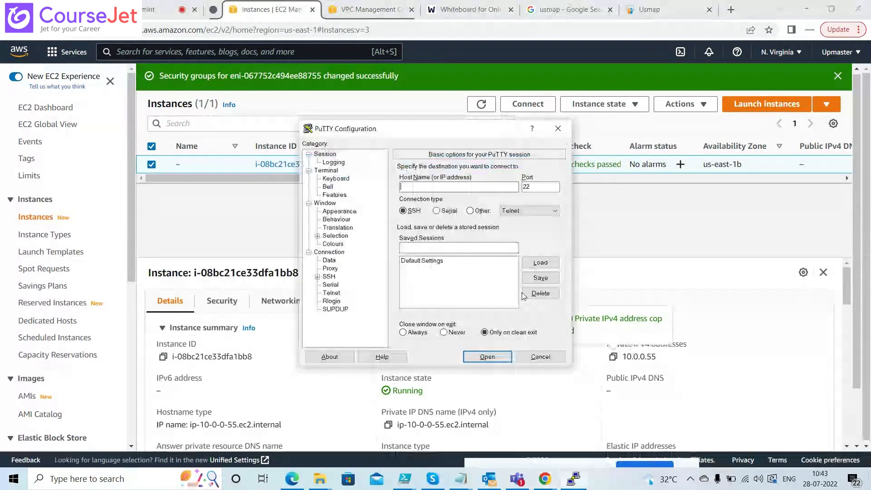
Set the Linuxvm private key file for SSH authentication in PuTTY
double_click(329, 276)
left_click(337, 301)
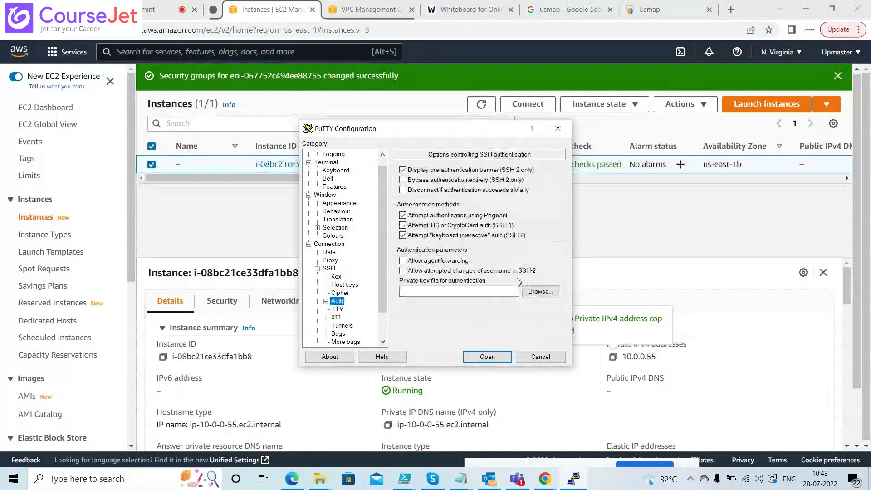
left_click(538, 291)
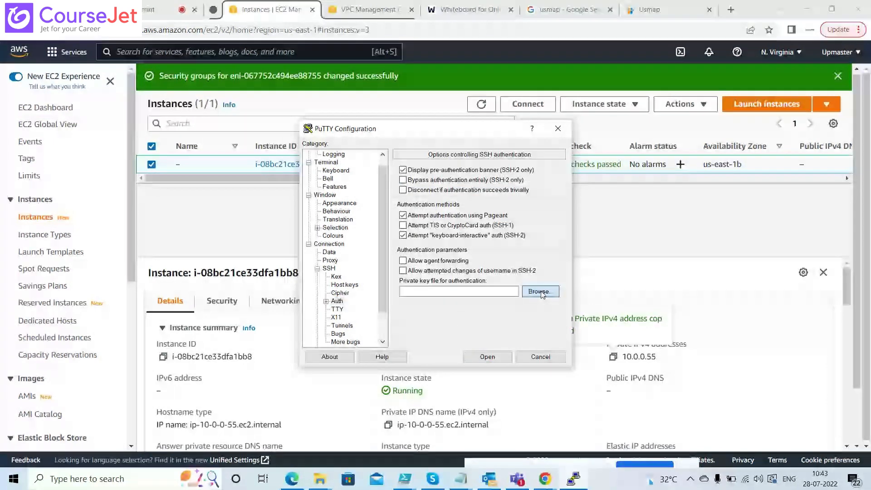
double_click(431, 319)
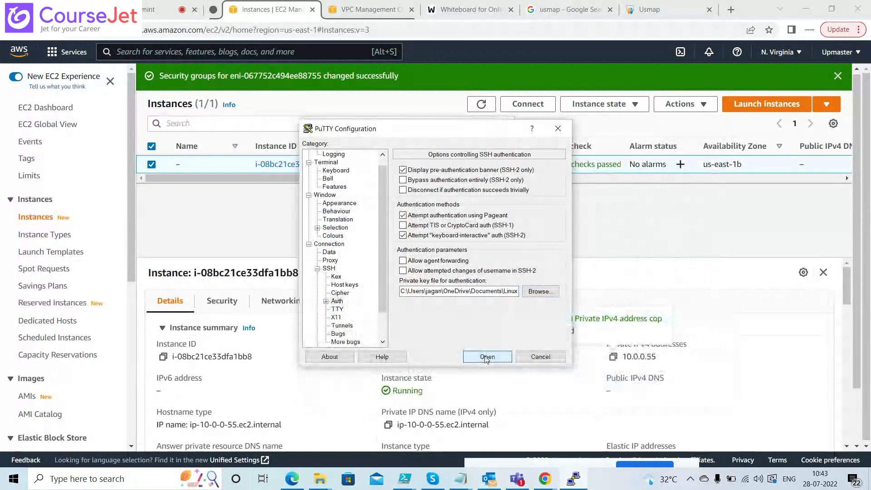
left_click_drag(384, 238, 384, 230)
Enter 10.0.0.55 as the host name and open the SSH session
left_click(326, 155)
double_click(325, 154)
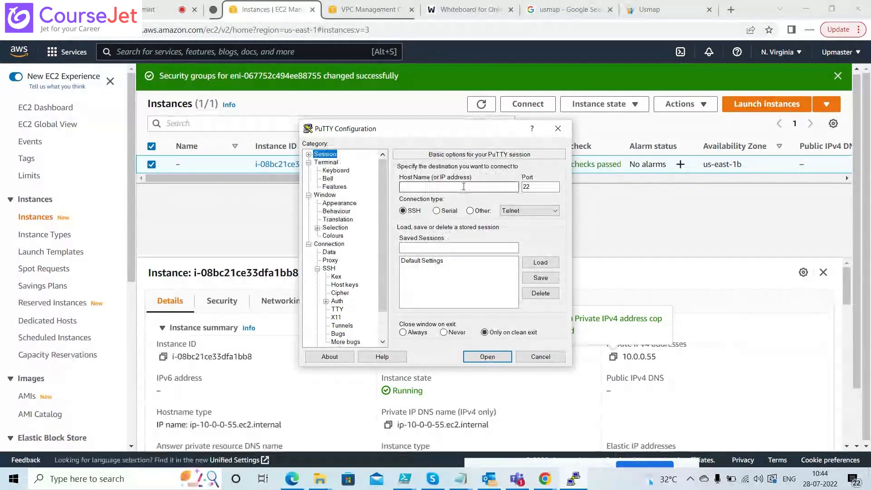
left_click(465, 186)
key("ctrl+v")
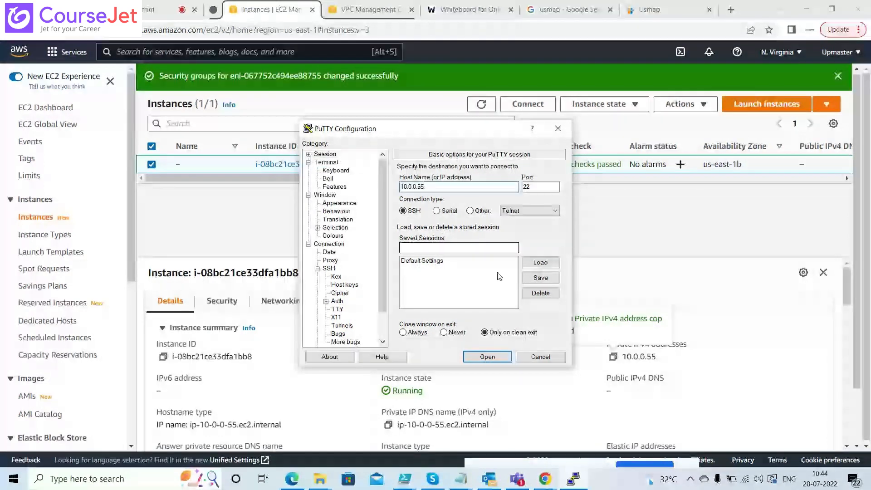
key("Return")
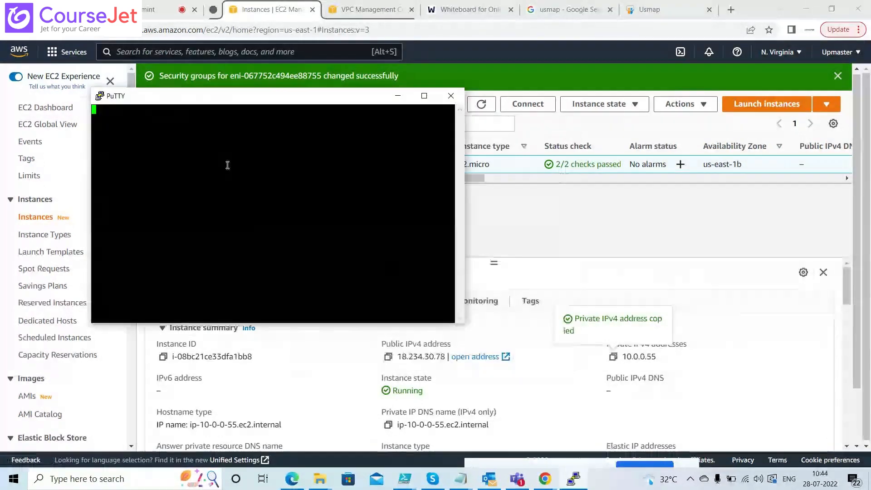
left_click_drag(301, 99, 216, 94)
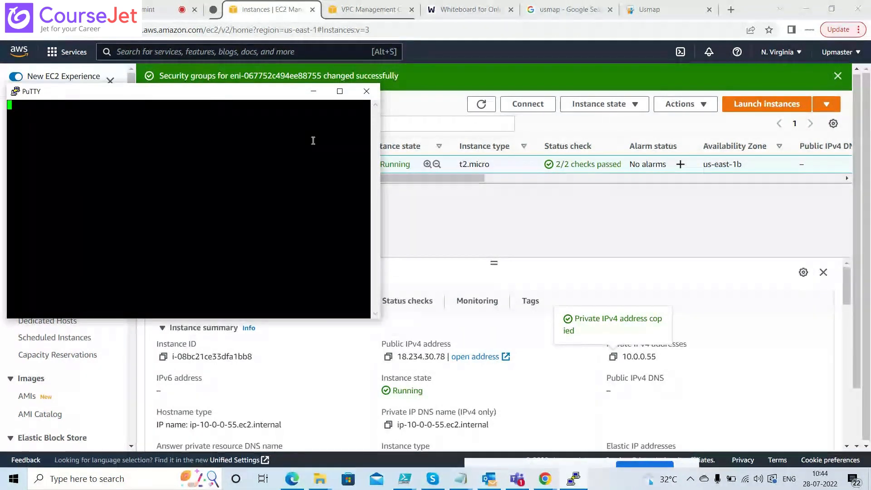
Dismiss the connection timed out error and close the 10.0.0.55 terminal
left_click(314, 91)
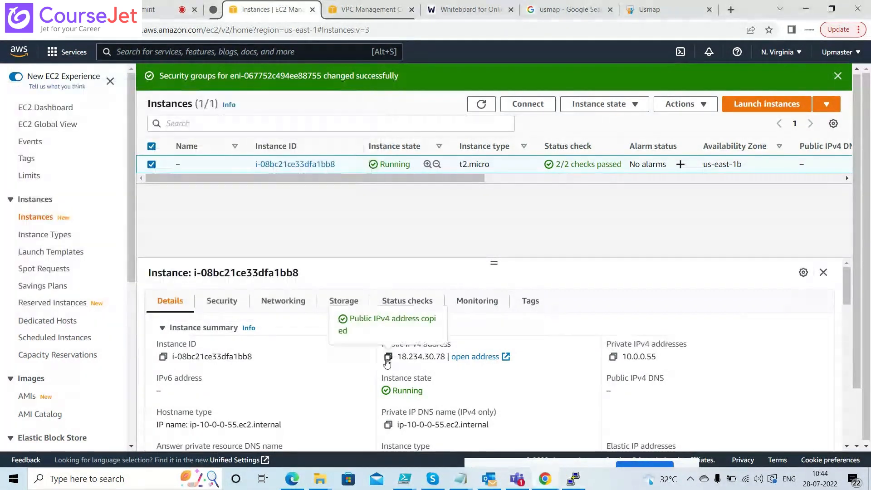
key("alt+Tab")
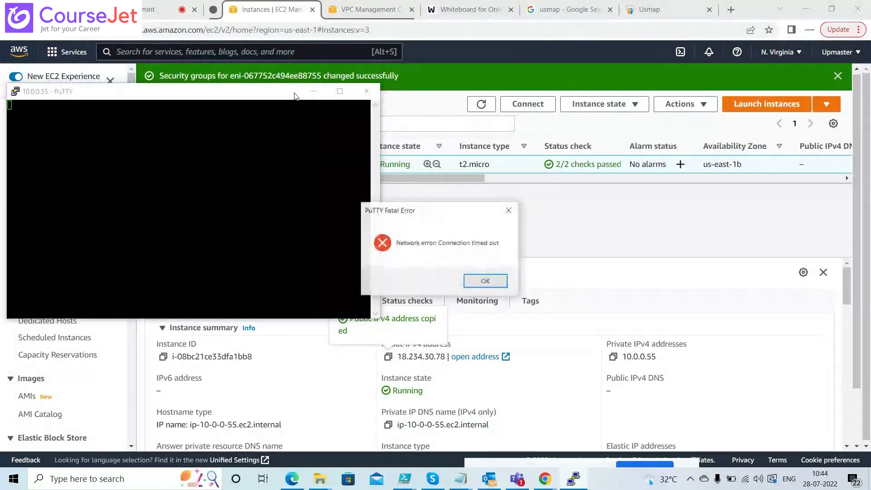
left_click(466, 277)
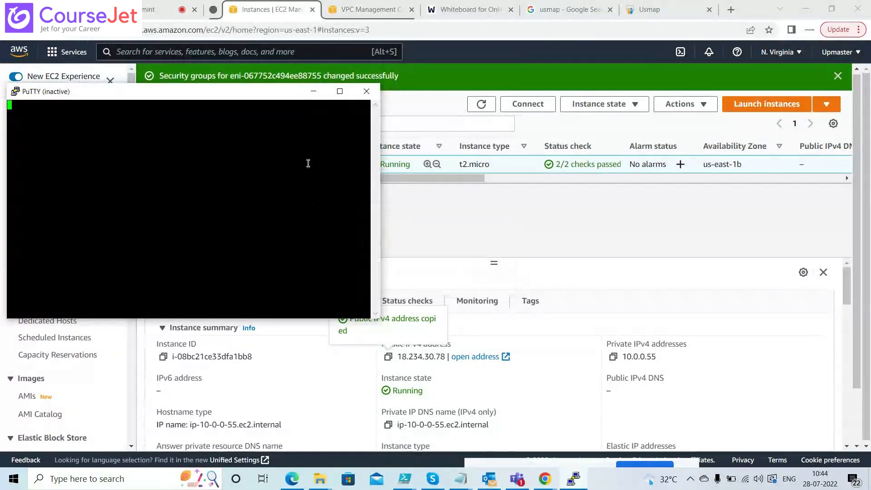
left_click(366, 92)
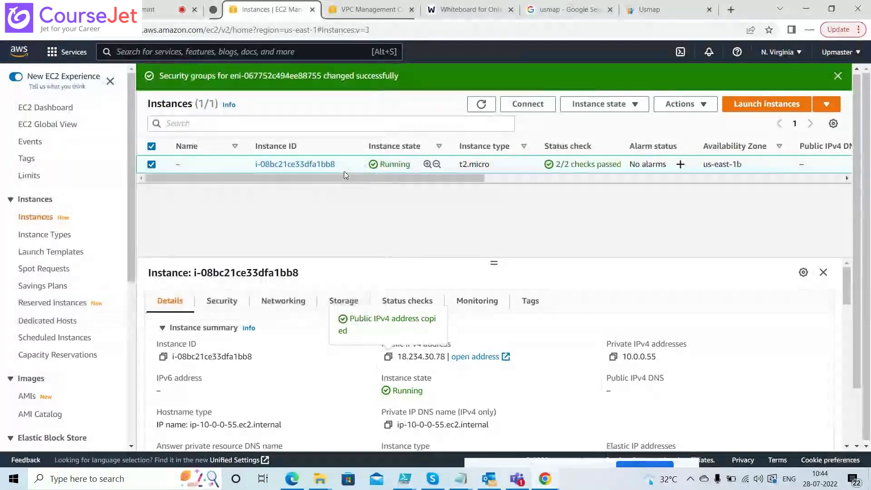
Relaunch PuTTY and set the Linuxvm private key for SSH authentication
key("super")
type("put")
key("Return")
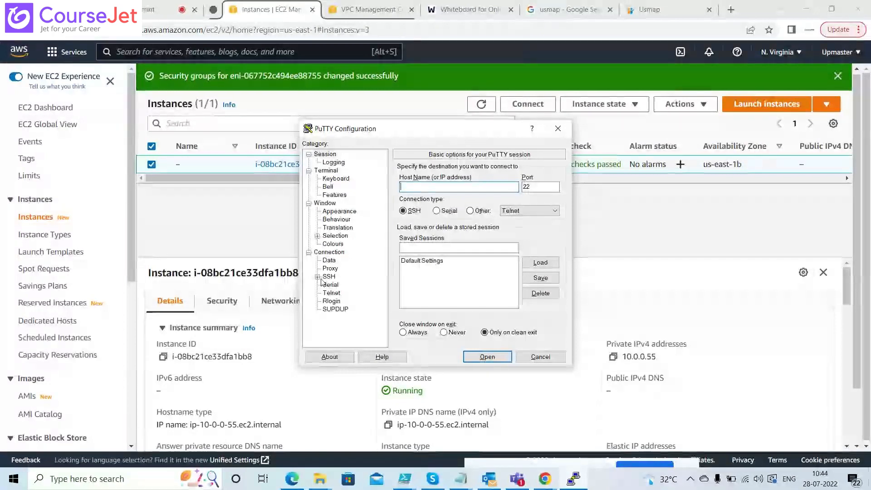
left_click(318, 276)
left_click(337, 301)
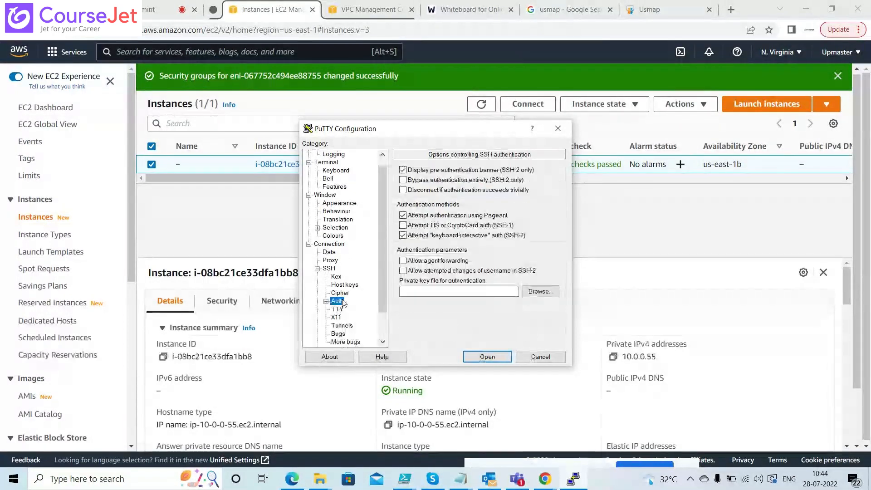
left_click(539, 291)
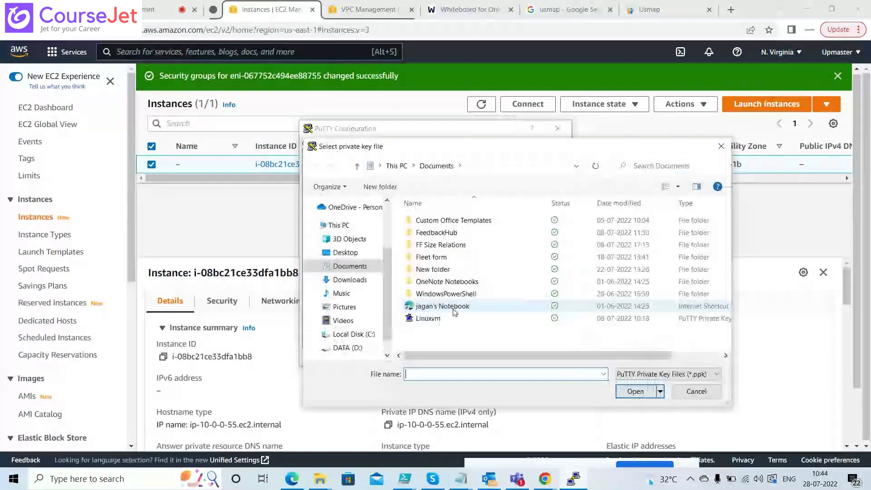
double_click(424, 317)
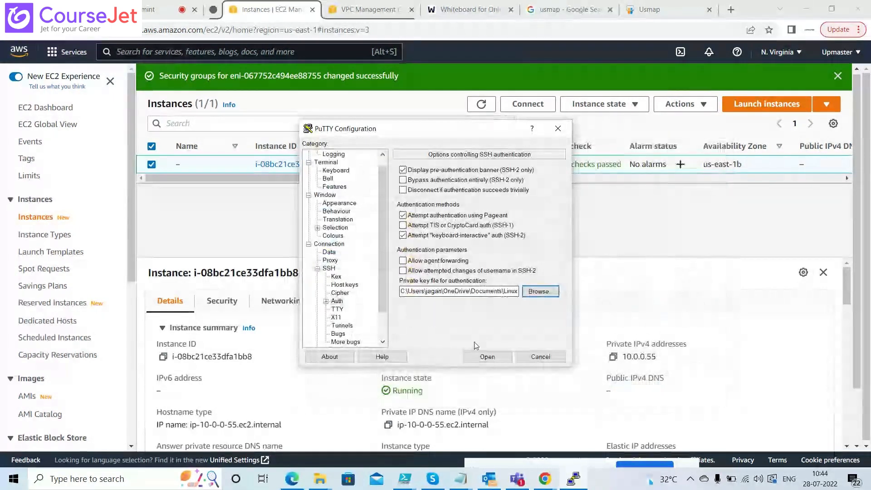
Connect to public IP 18.234.30.78, then dismiss the timeout error and close the terminal
scroll(382, 172, "up", 1)
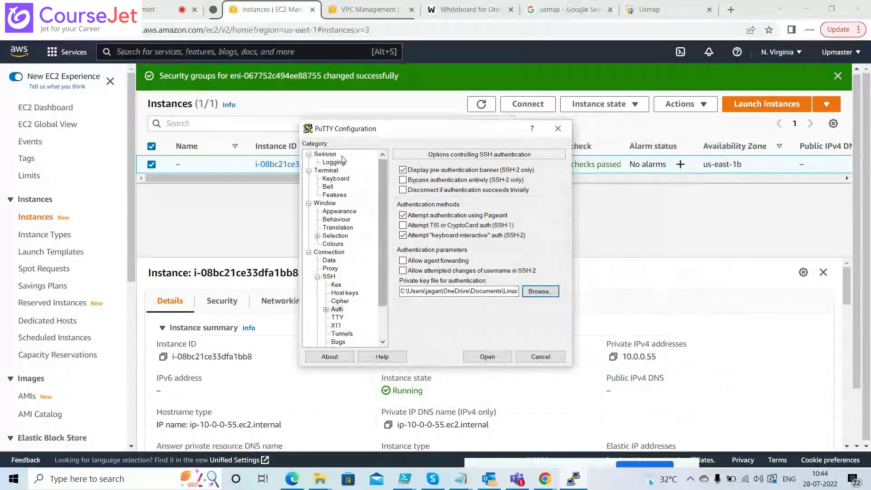
left_click(325, 154)
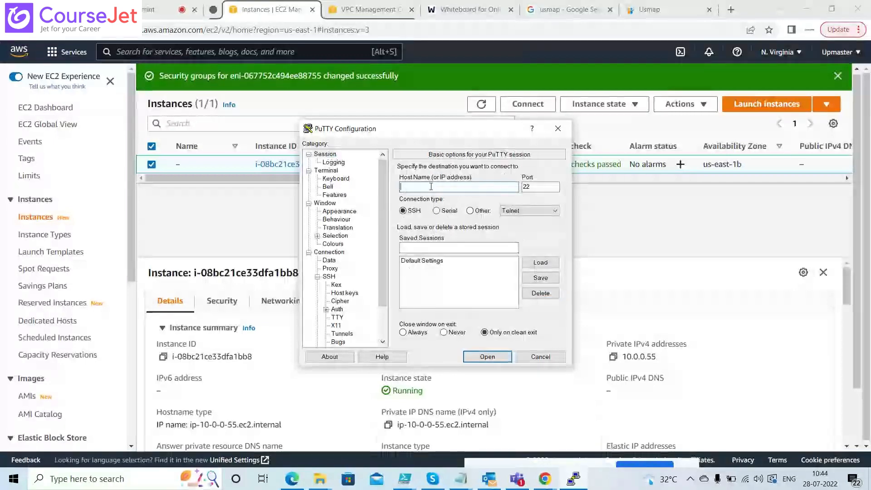
left_click(428, 183)
type("18.234.30.78")
left_click(487, 357)
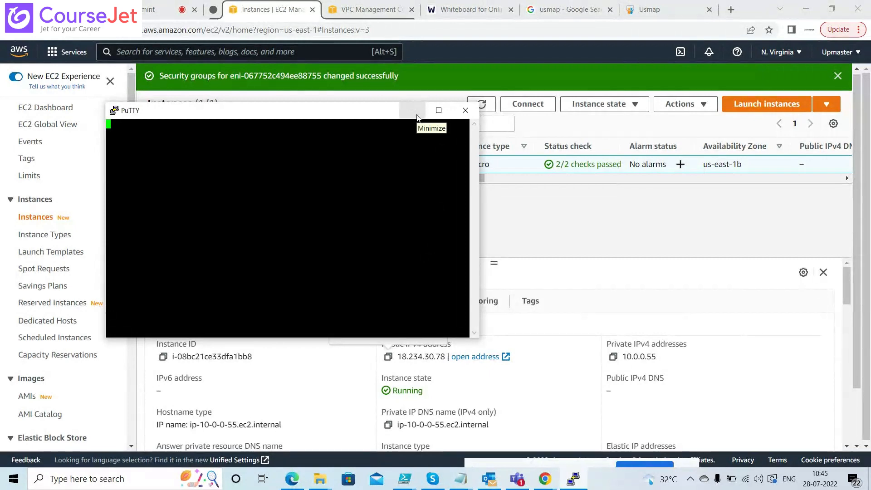
left_click_drag(366, 112, 342, 202)
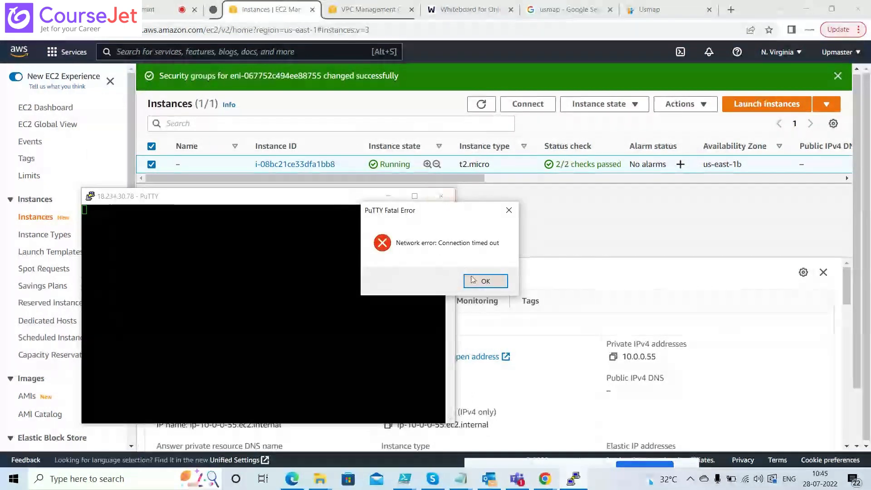
left_click(485, 282)
left_click(440, 196)
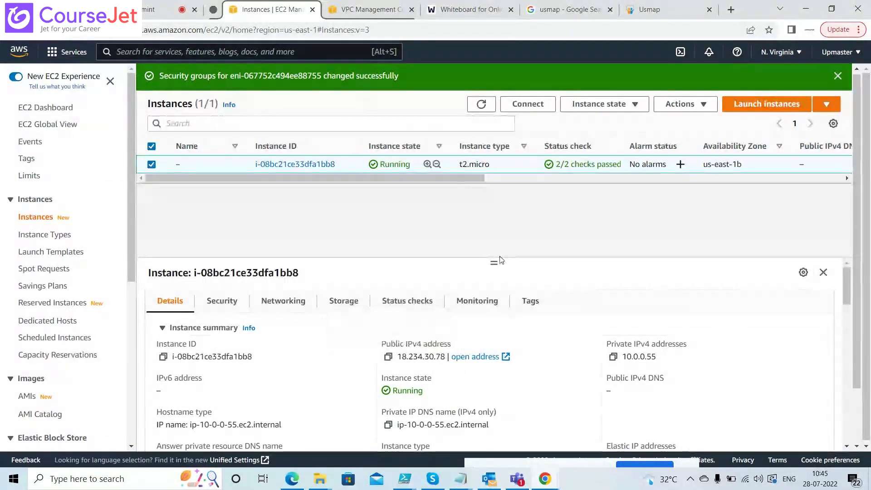
Remove MYSG01 from the instance's security groups and save, keeping only MYSG
left_click_drag(500, 259, 497, 202)
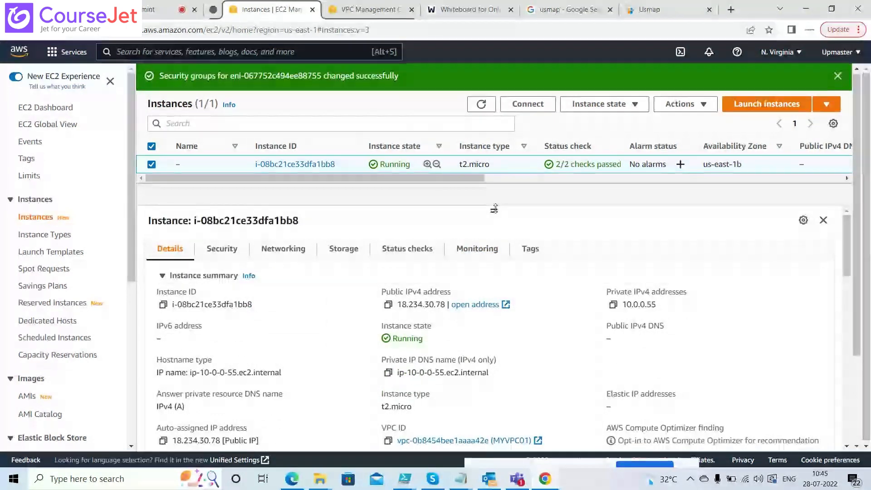
left_click(222, 248)
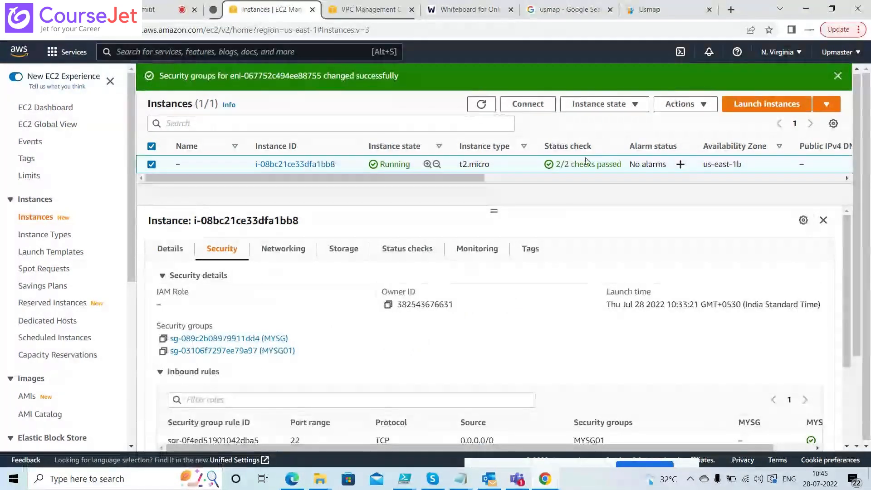
left_click(683, 104)
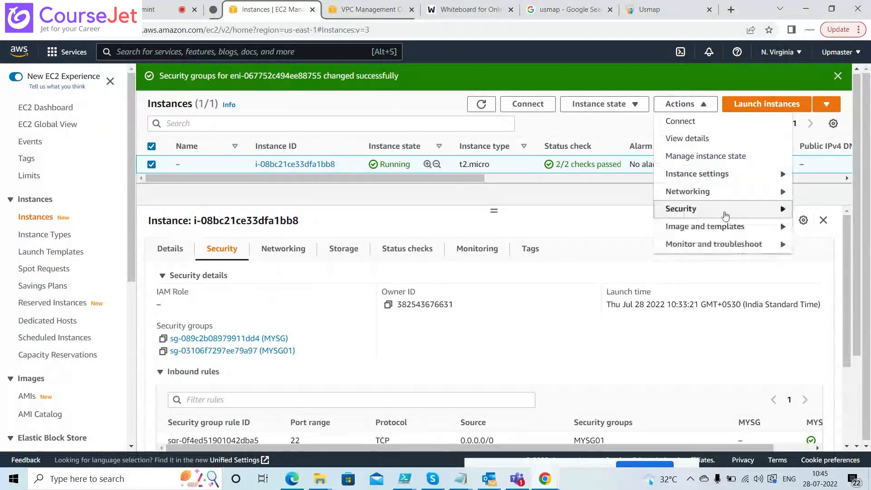
mouse_move(726, 215)
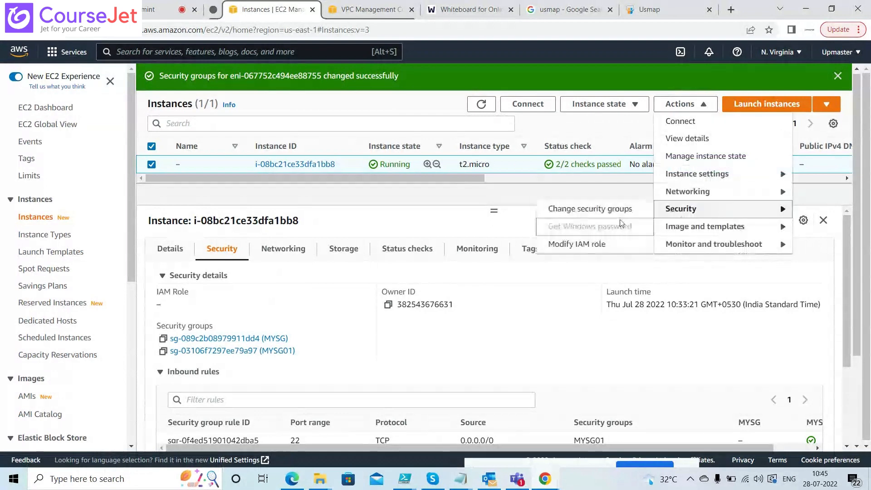
left_click(583, 210)
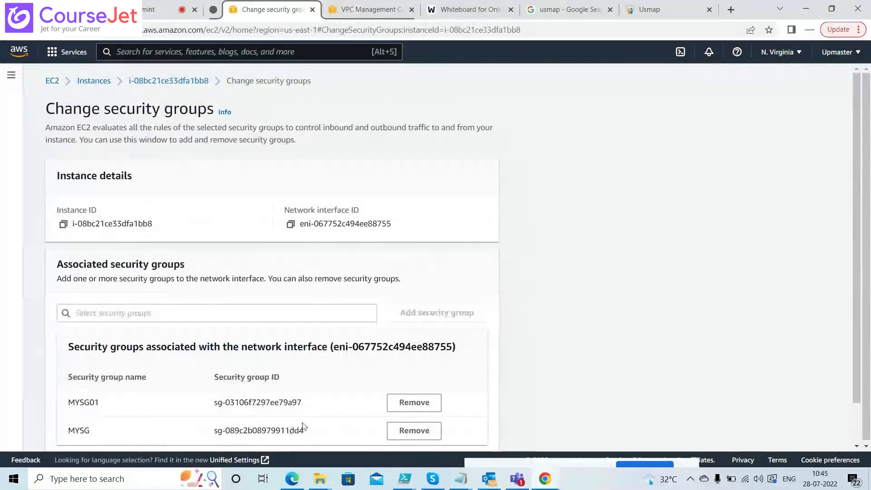
left_click(411, 410)
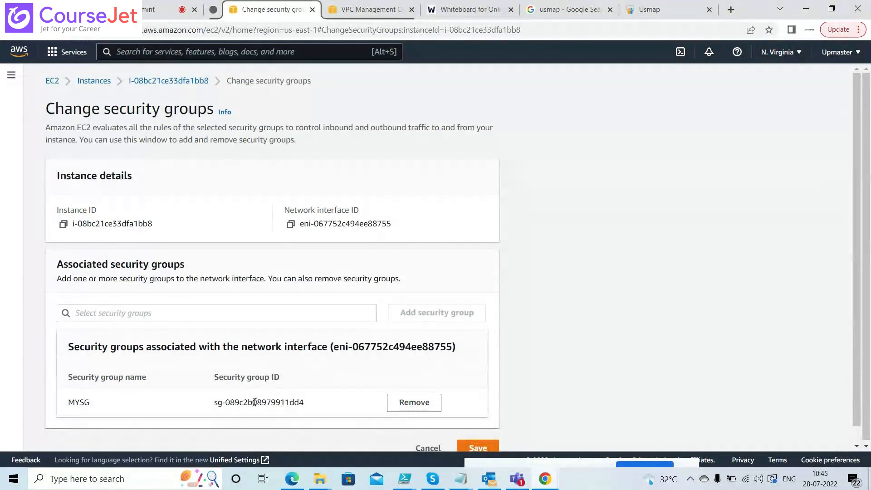
left_click(489, 447)
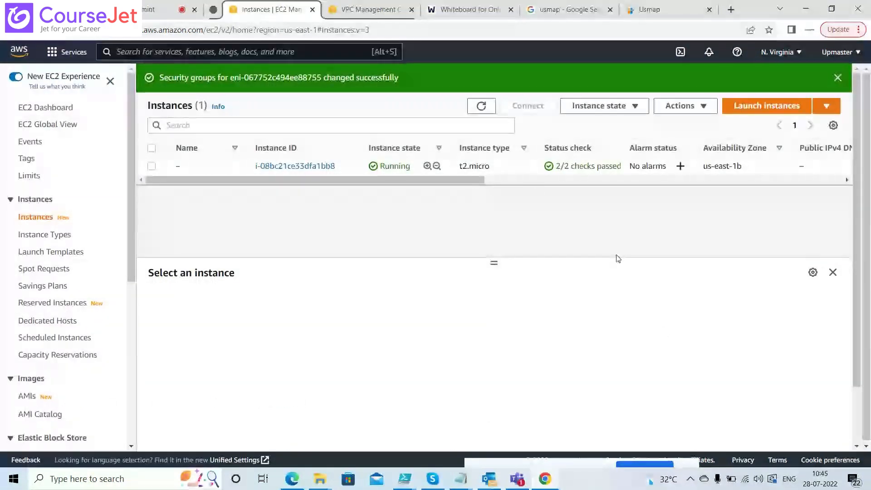
Check the instance's Security tab: only MYSG, no inbound rules, all outbound to 0.0.0.0/0
left_click_drag(857, 212, 860, 229)
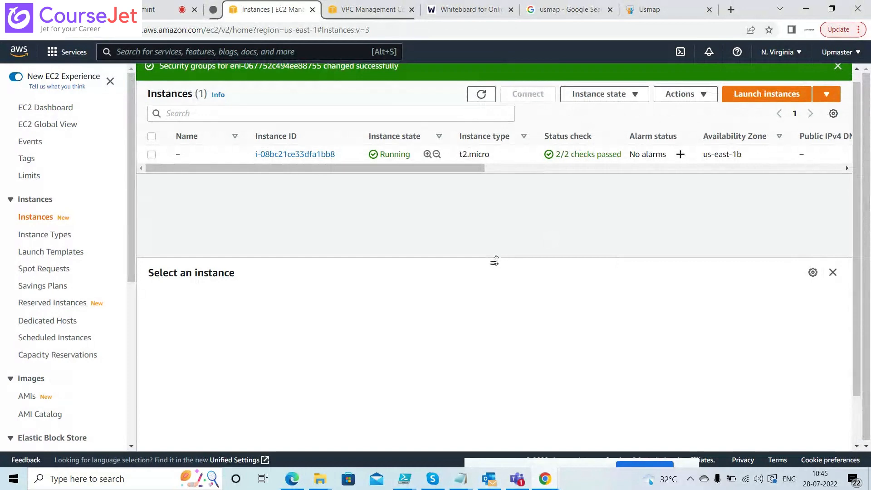
left_click_drag(494, 262, 494, 251)
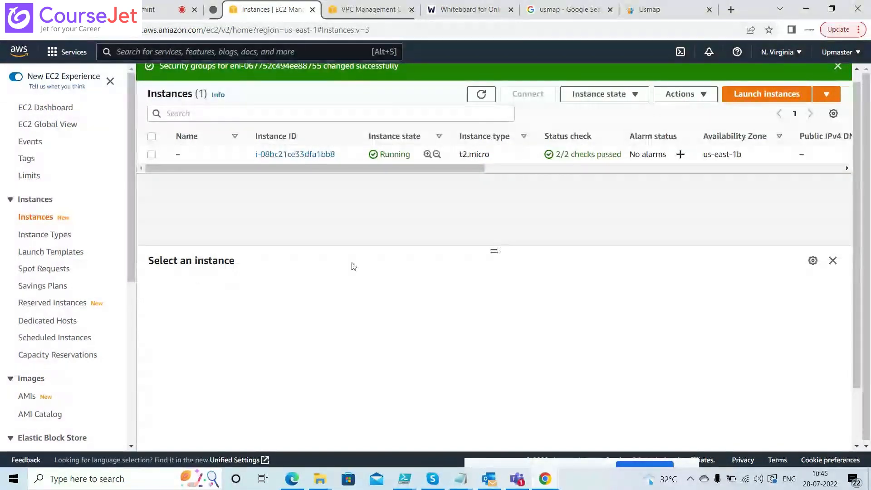
left_click(165, 160)
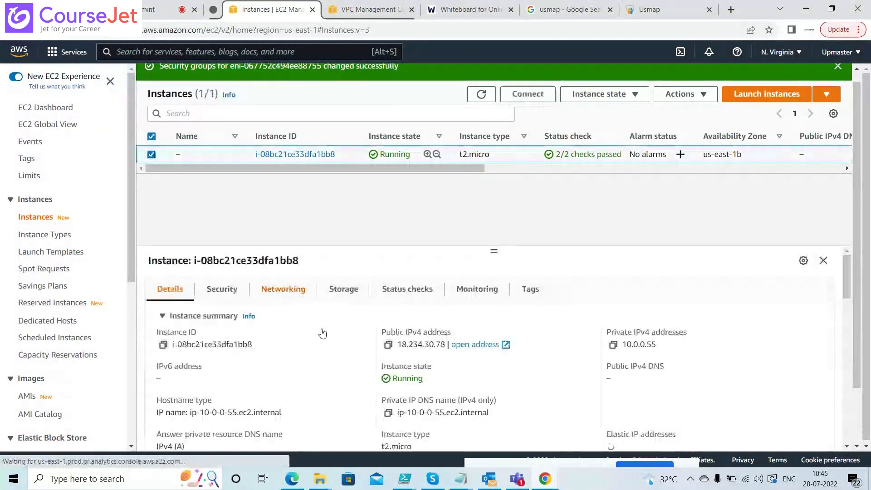
left_click(236, 299)
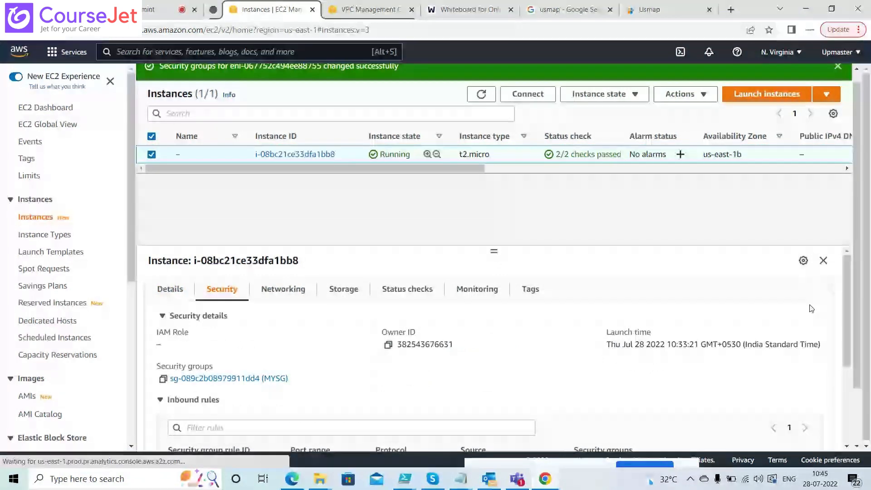
left_click_drag(846, 297, 845, 325)
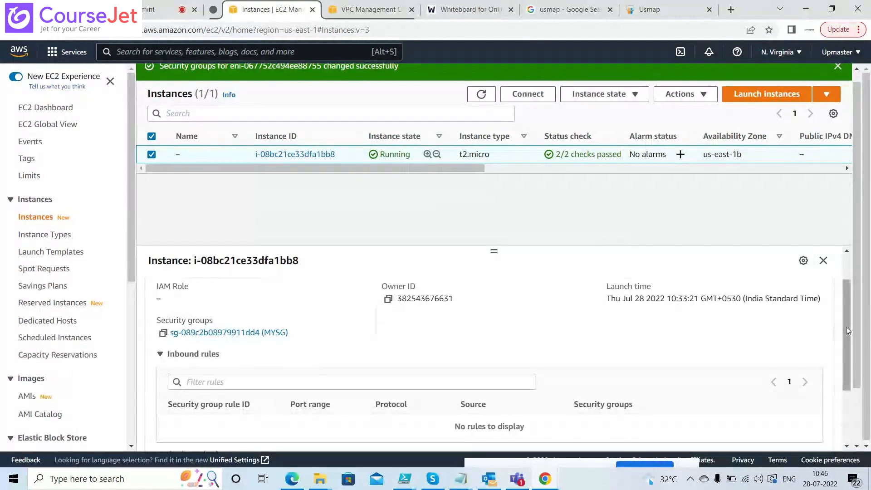
left_click_drag(846, 326, 850, 292)
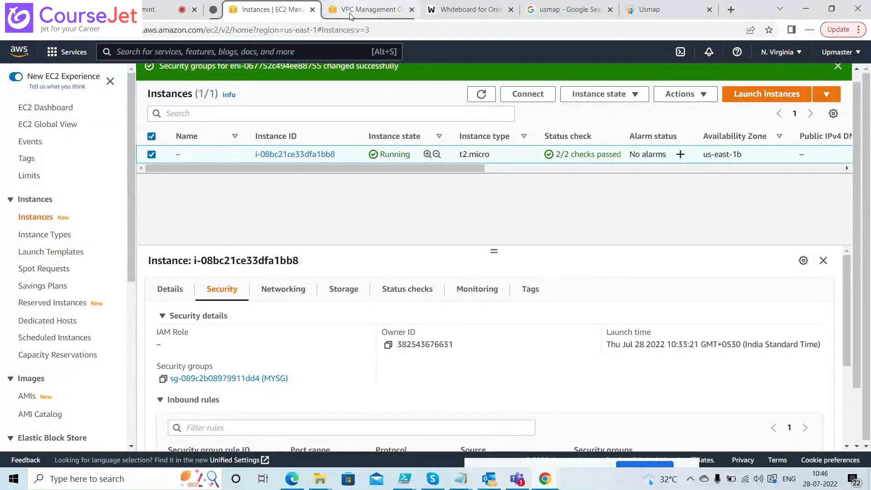
Move the VPC console into its own maximized window
left_click_drag(351, 16, 111, 192)
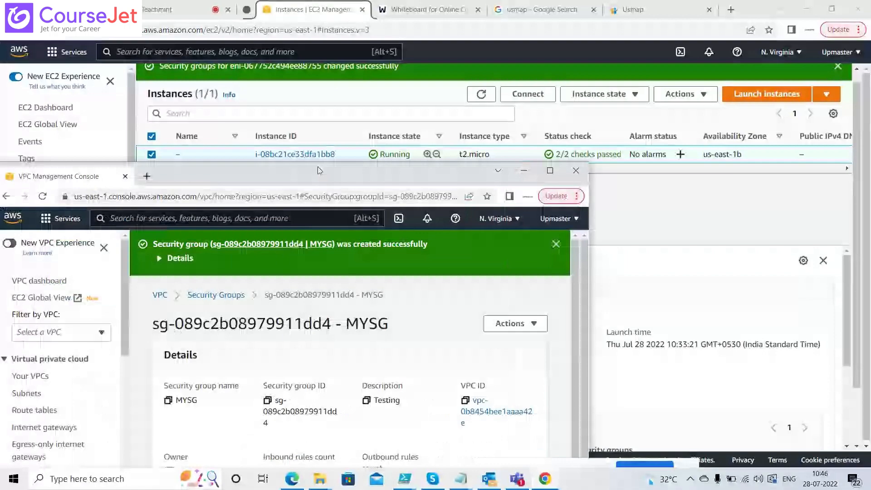
double_click(318, 171)
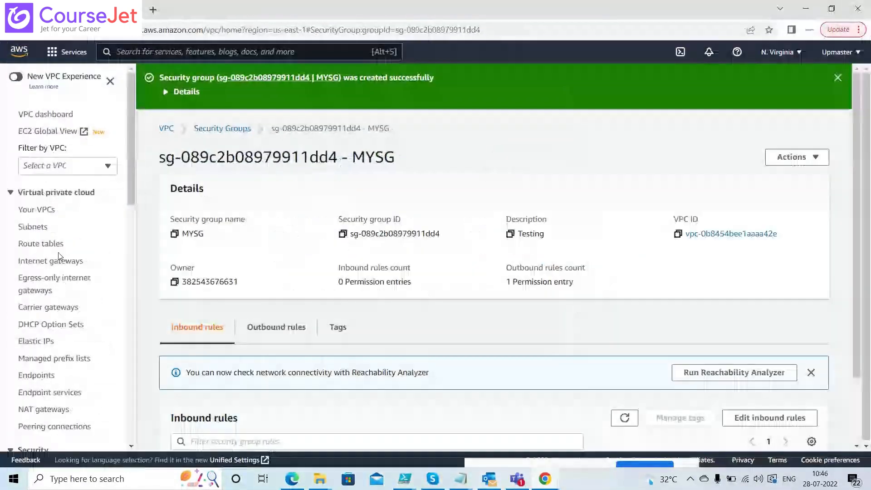
left_click(57, 259)
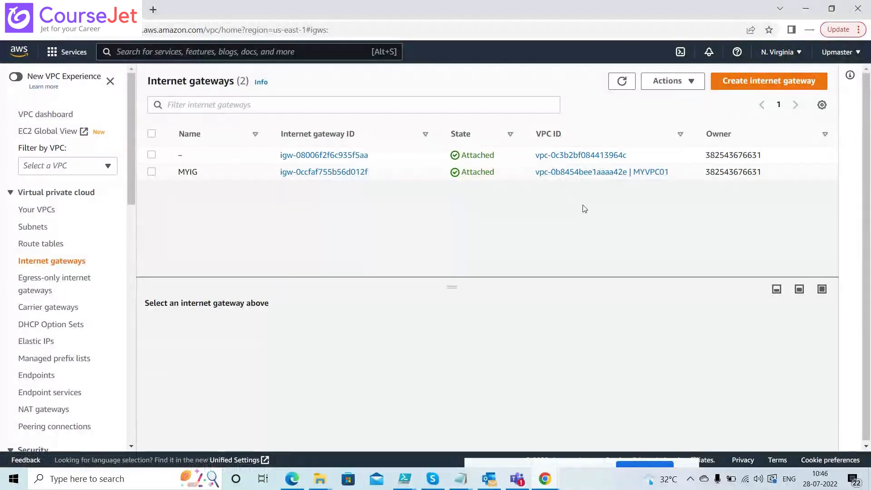
key("alt+Tab")
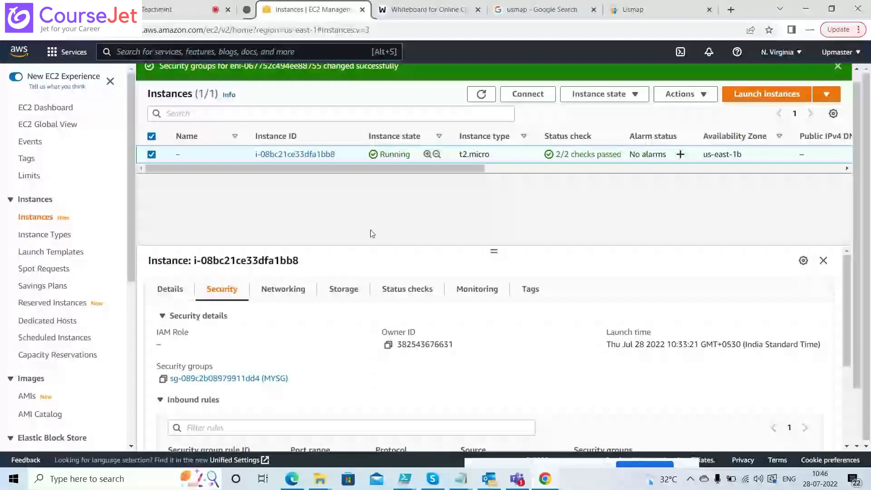
left_click(683, 94)
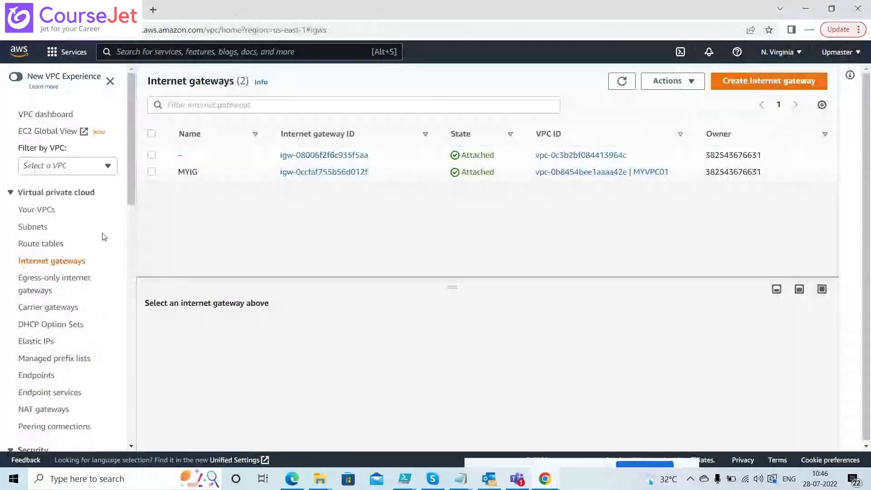
left_click_drag(129, 192, 137, 302)
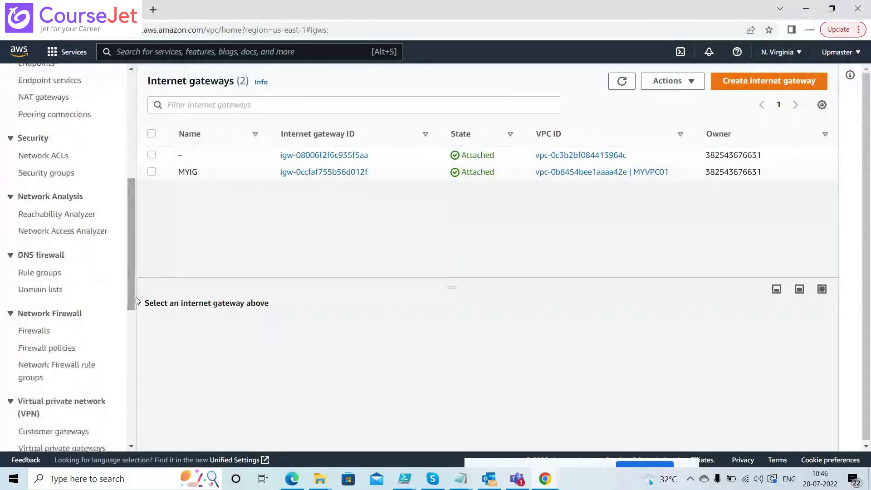
Select security group MYSG and open its empty inbound rules for editing
left_click(53, 180)
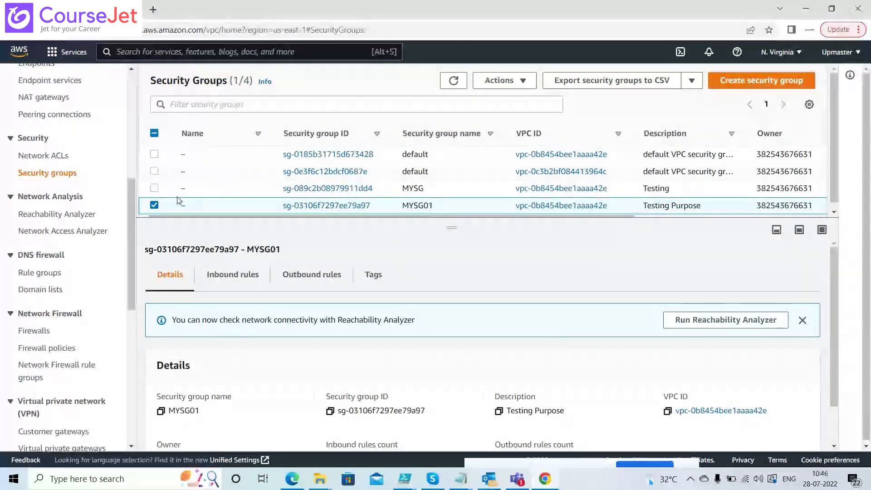
left_click(154, 205)
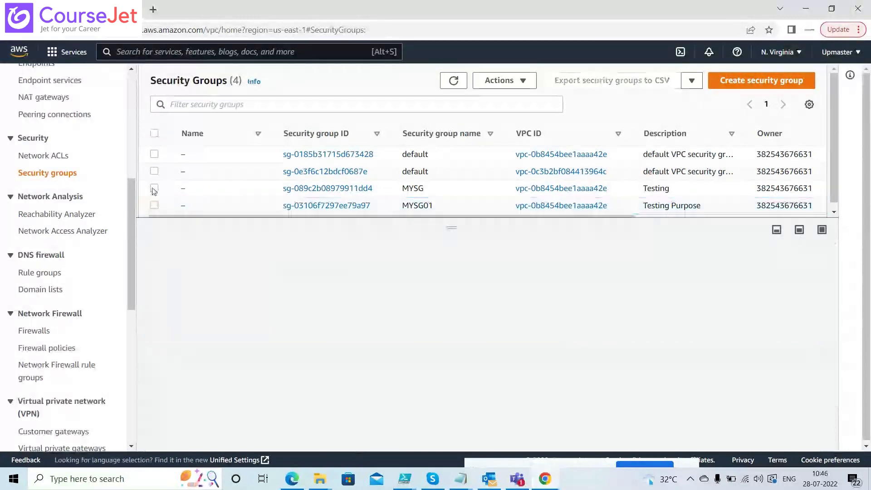
left_click(154, 188)
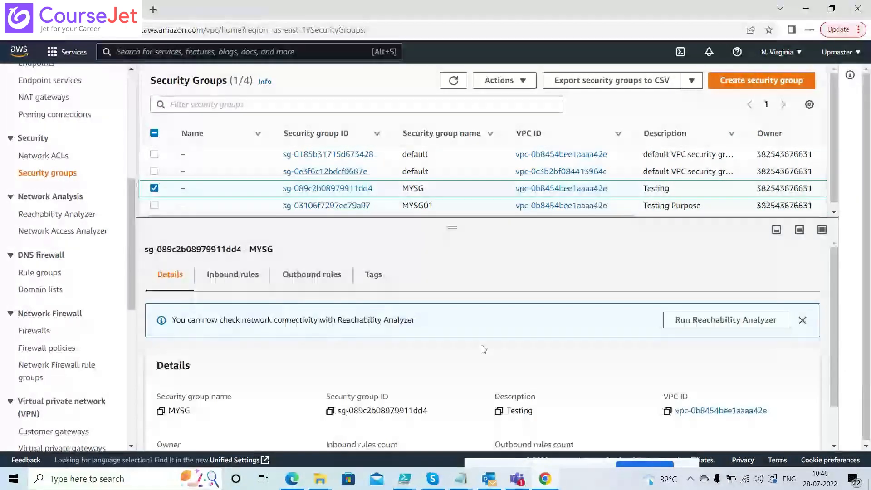
left_click(246, 276)
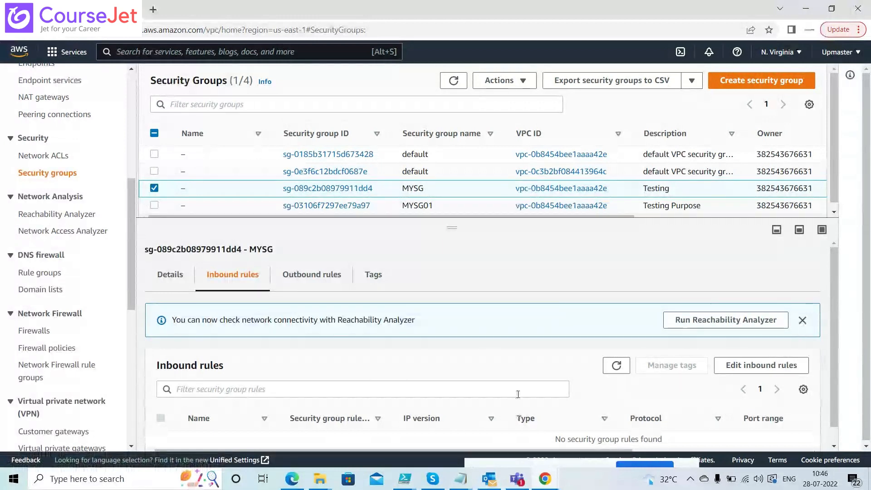
left_click(756, 365)
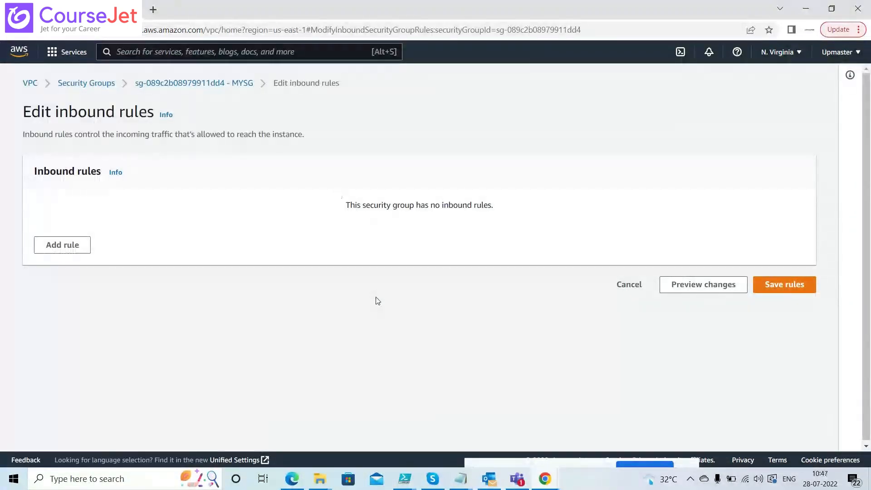
Launch a new PuTTY and go to the SSH authentication settings
key("alt+Tab")
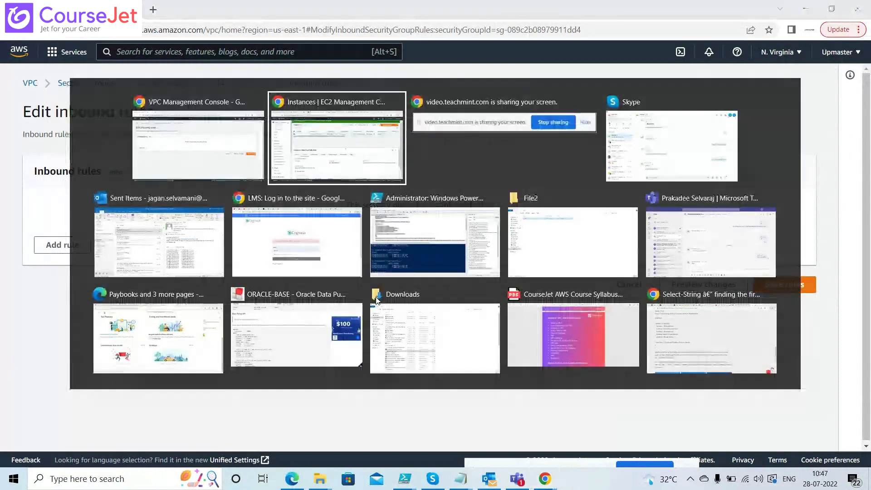
key("alt+Tab")
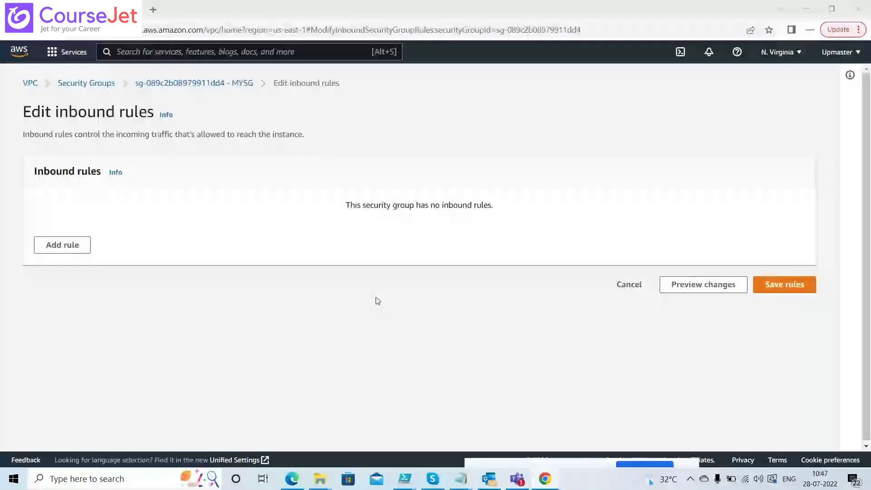
key("super")
type("put")
key("Return")
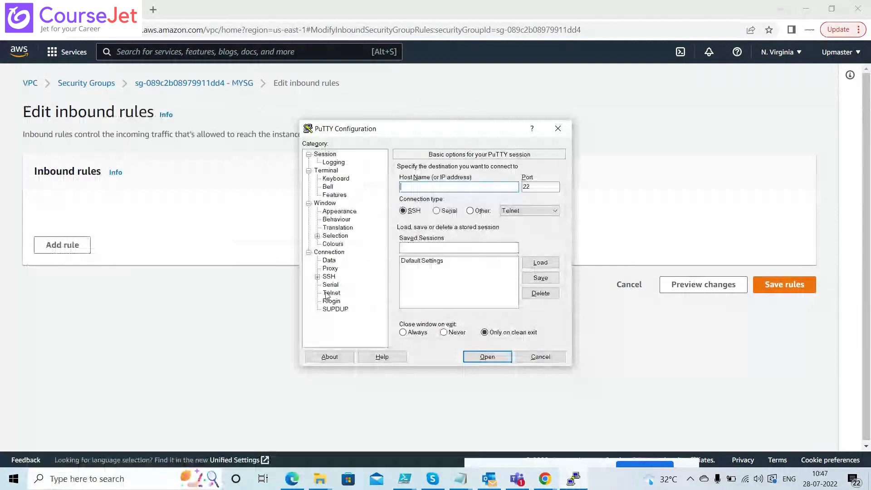
left_click(318, 276)
left_click(336, 301)
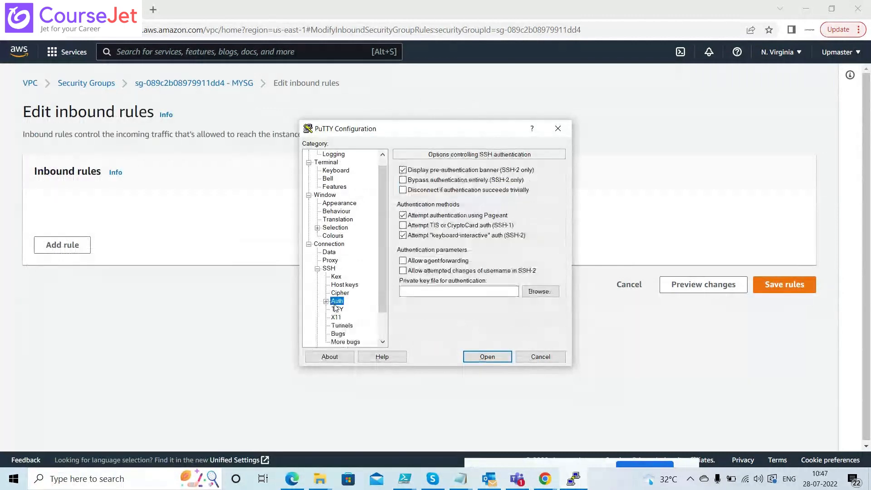
Choose the .ppk private key file and return to the Session host name field
left_click(536, 293)
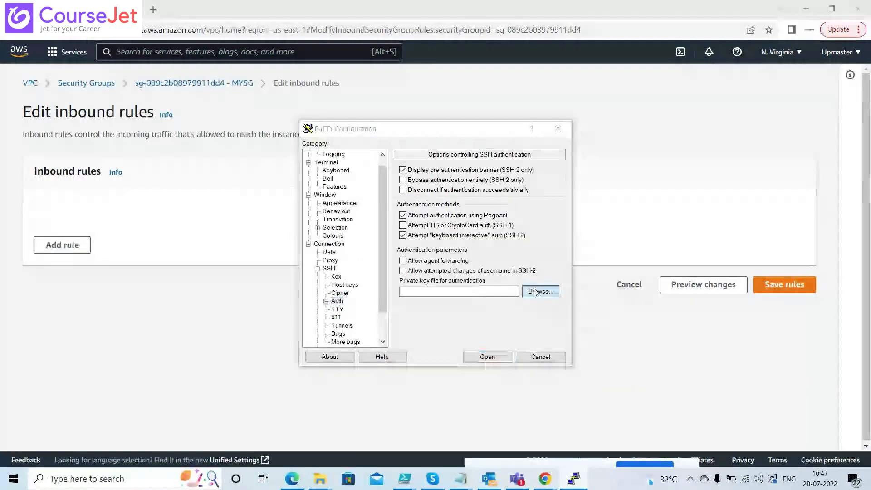
left_click(426, 318)
double_click(427, 318)
scroll(377, 205, "up", 1)
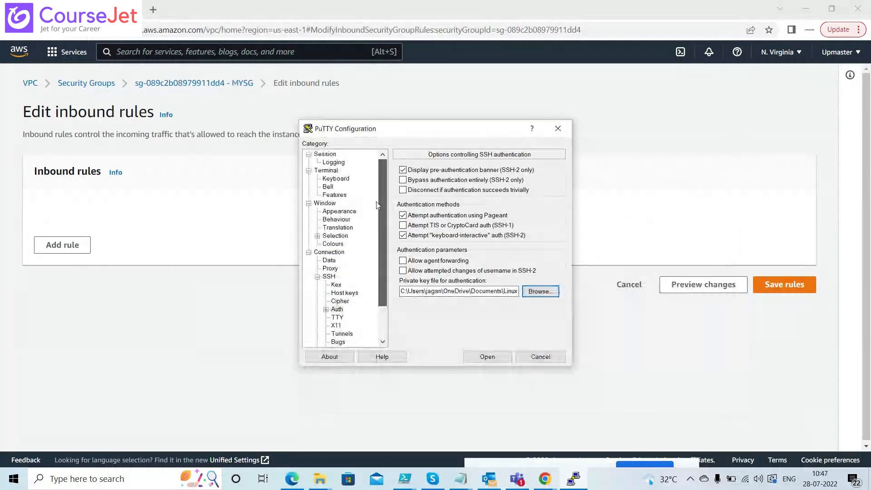
left_click(331, 156)
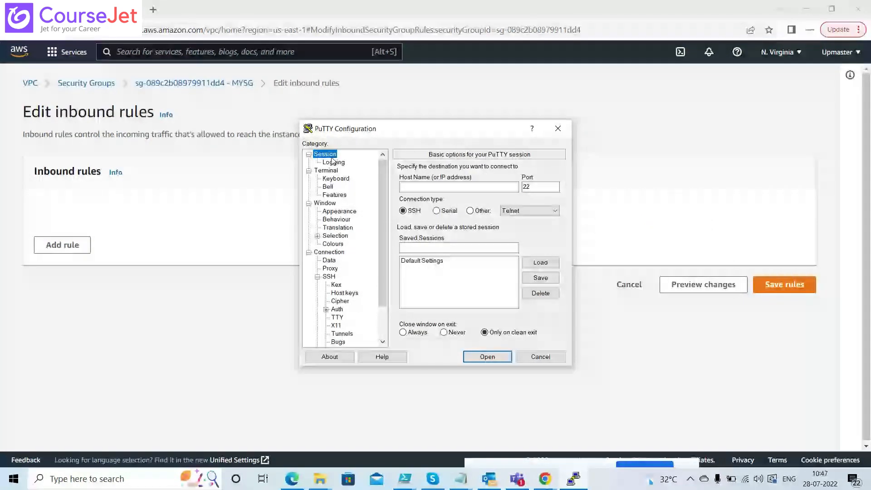
left_click(469, 188)
key("alt+Tab")
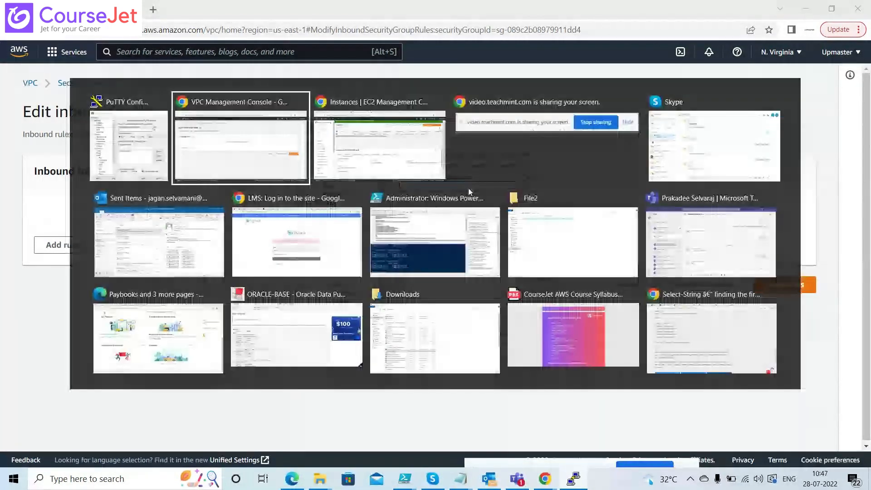
key("Tab")
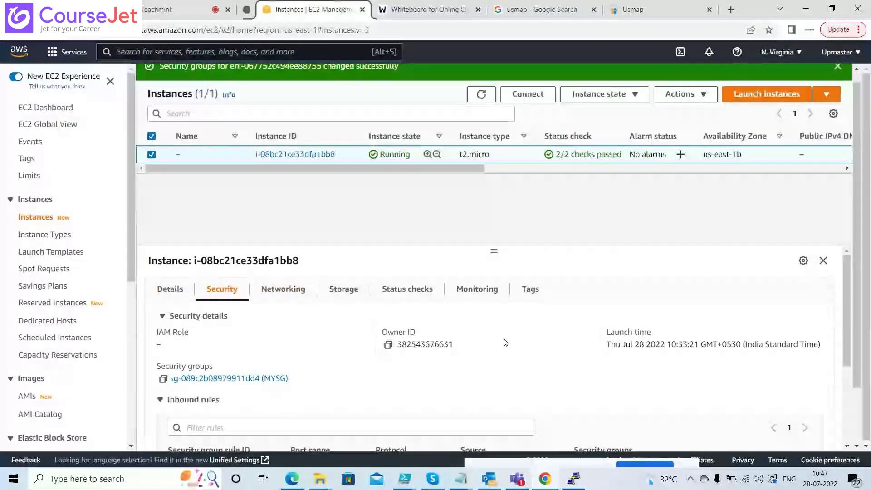
Copy public IPv4 18.234.30.78 and start a PuTTY SSH connection to it
left_click(172, 289)
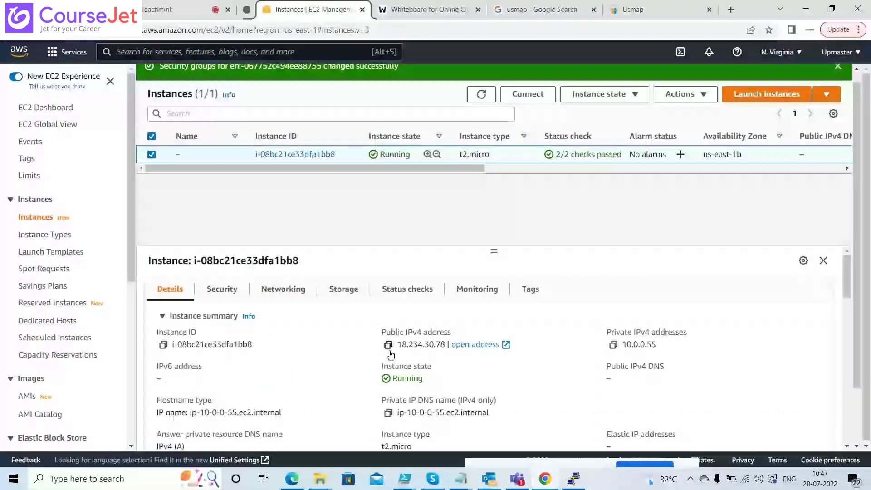
key("alt+Tab")
type("18.234.30.78")
key("Return")
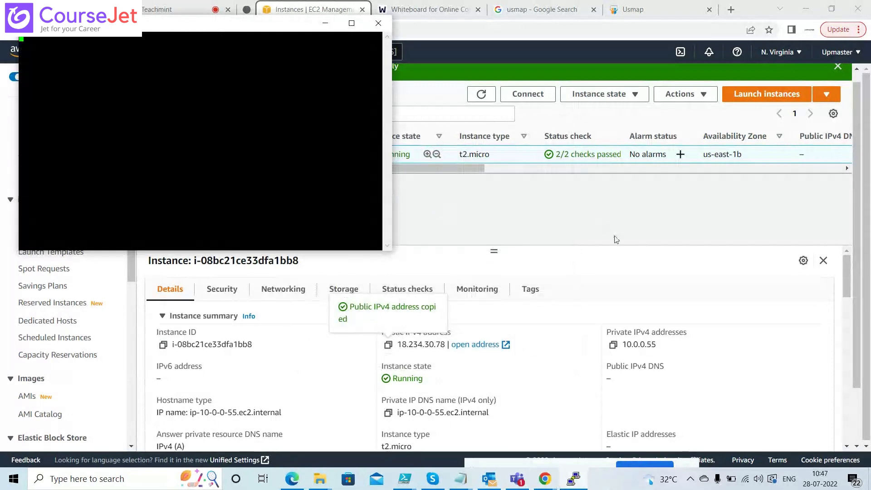
key("alt+Tab")
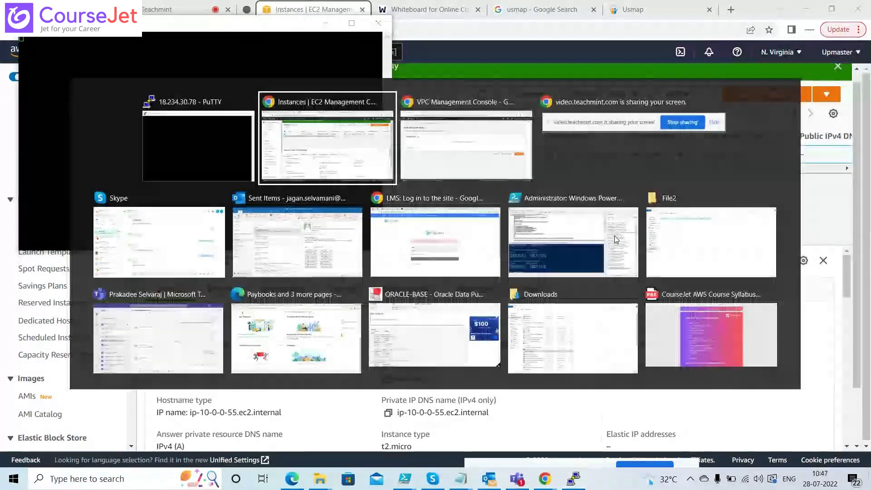
key("alt+Tab")
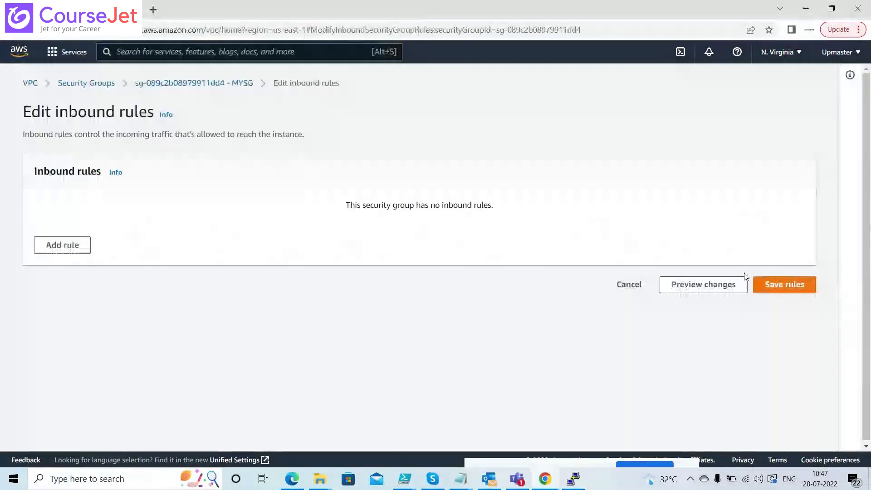
Add and save an inbound SSH rule on port 22 from 0.0.0.0/0 for MYSG
left_click(67, 244)
left_click(234, 233)
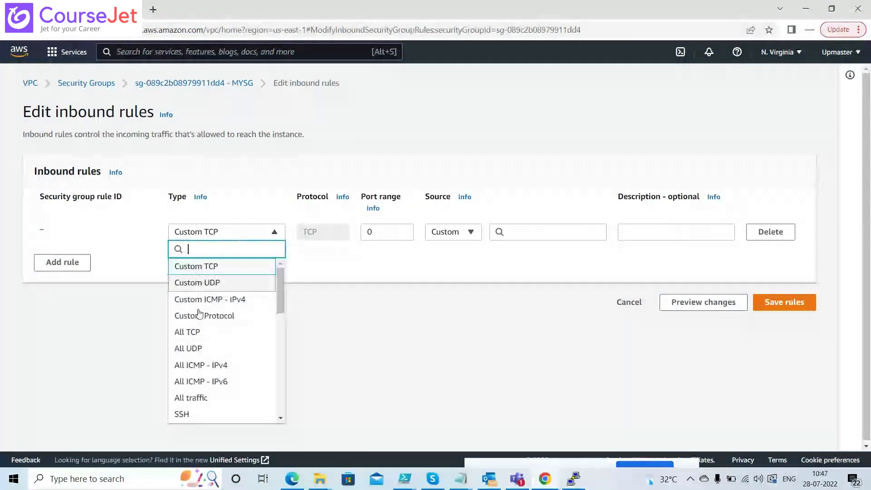
left_click(193, 414)
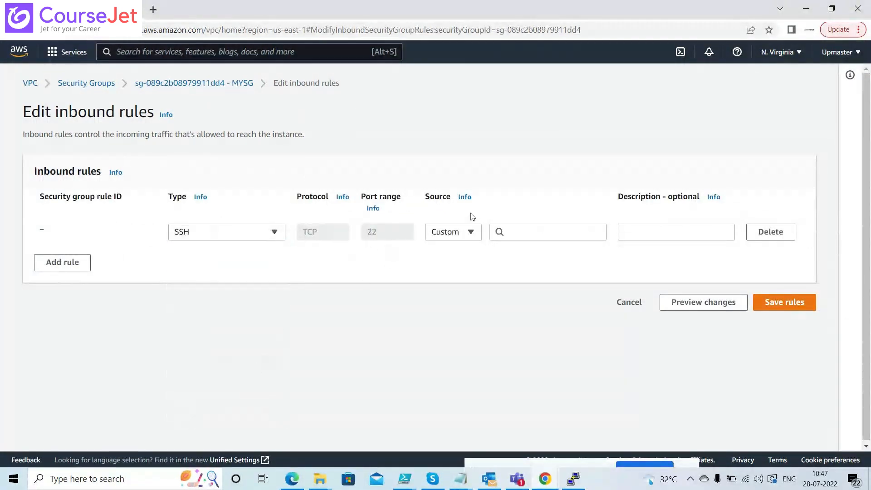
left_click(503, 233)
left_click(533, 274)
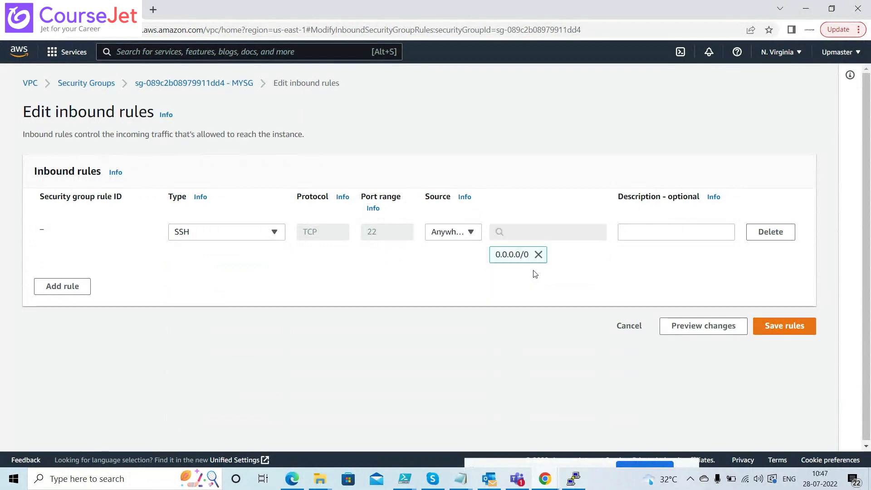
left_click(788, 328)
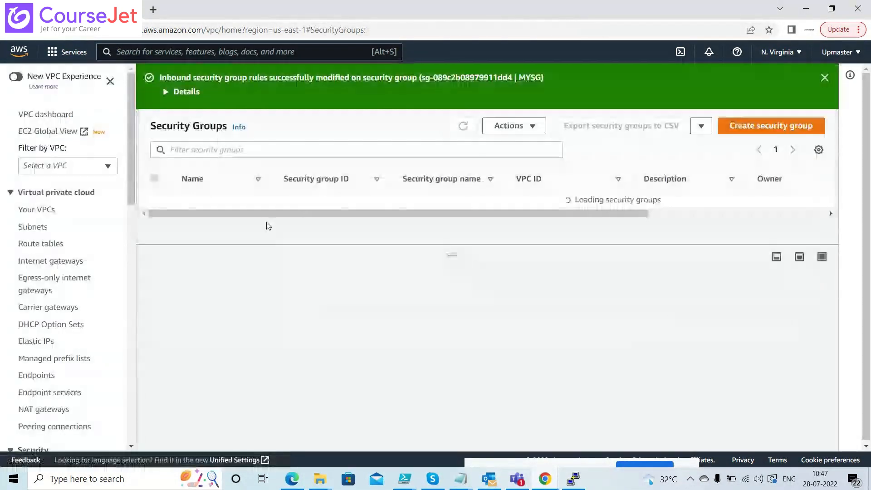
key("alt+Tab")
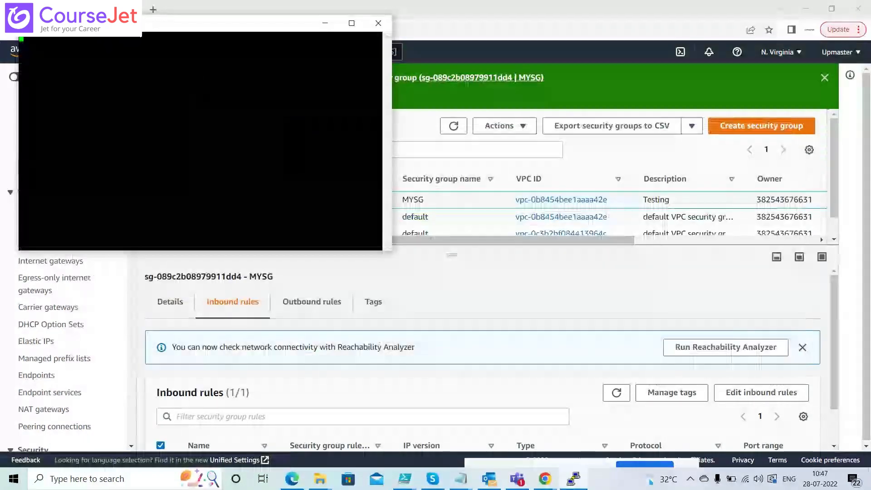
Retry the session from the terminal's title-bar menu and dismiss the timeout error
right_click(137, 29)
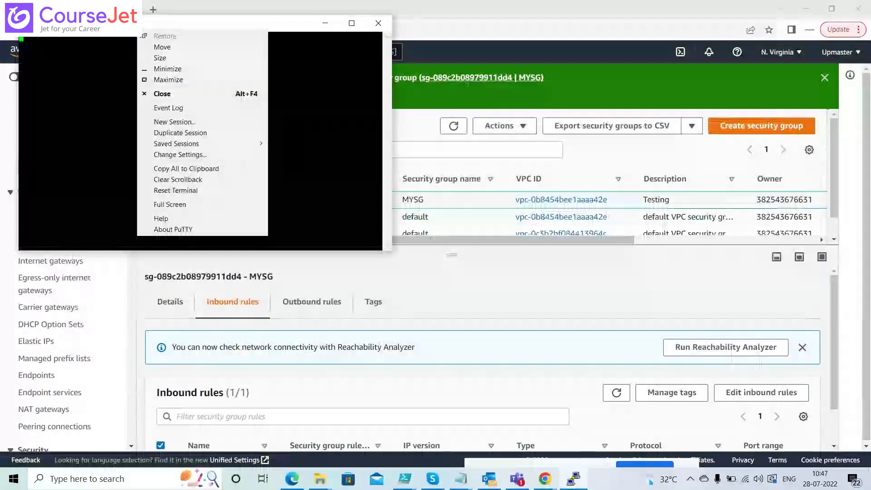
left_click(188, 124)
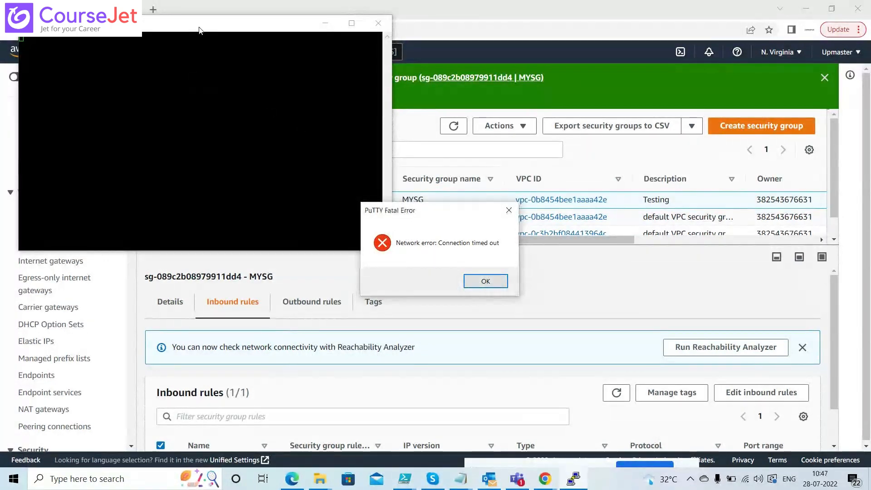
left_click(509, 210)
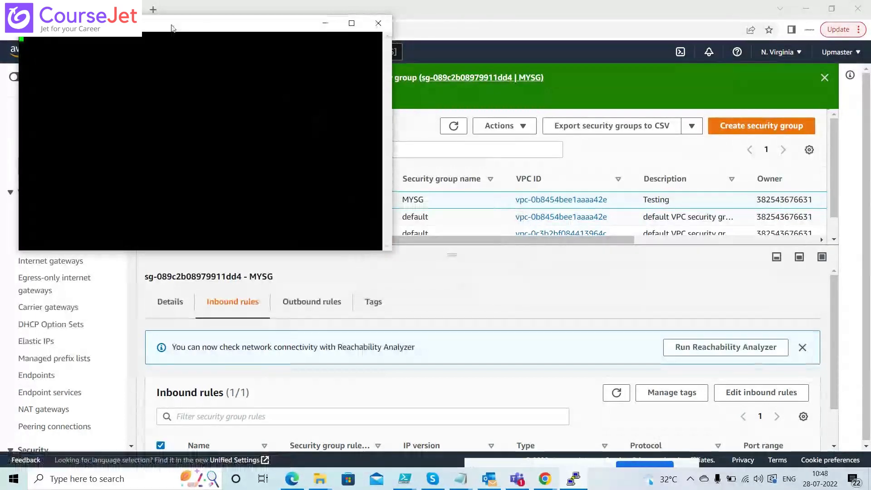
right_click(173, 23)
left_click(209, 128)
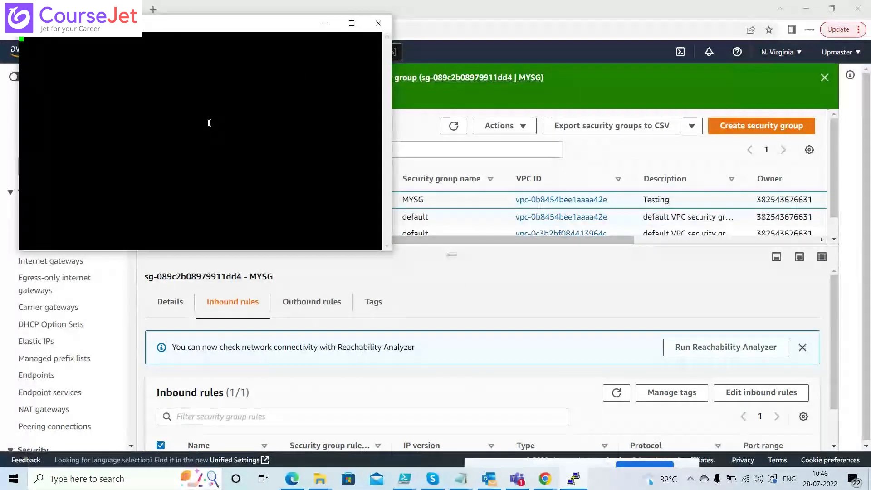
Start a fresh PuTTY session configuration using the Linuxvm key for authentication
right_click(171, 28)
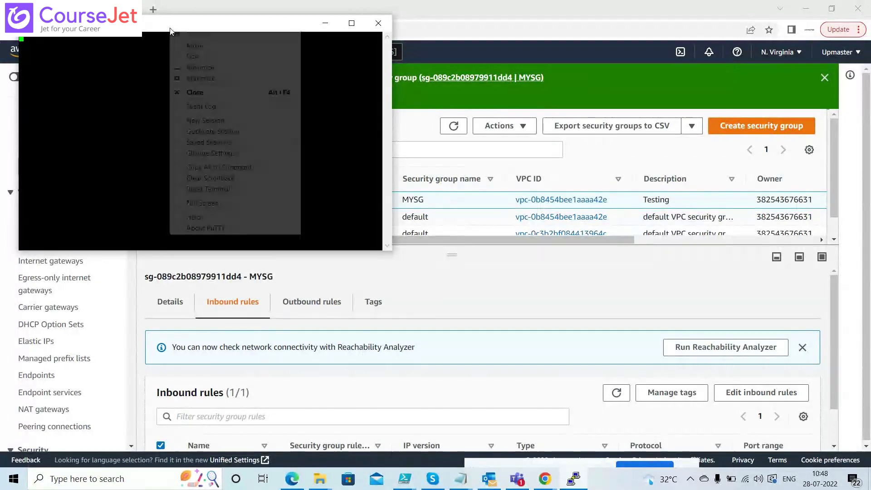
left_click(225, 121)
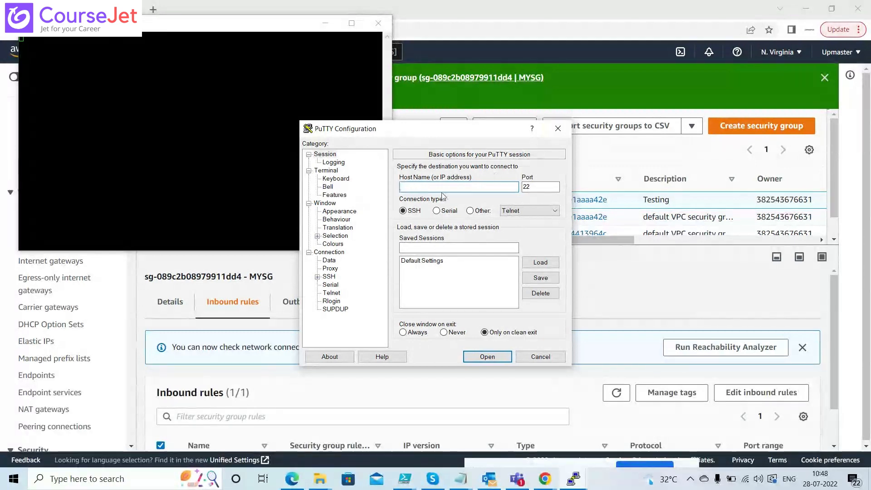
left_click(317, 278)
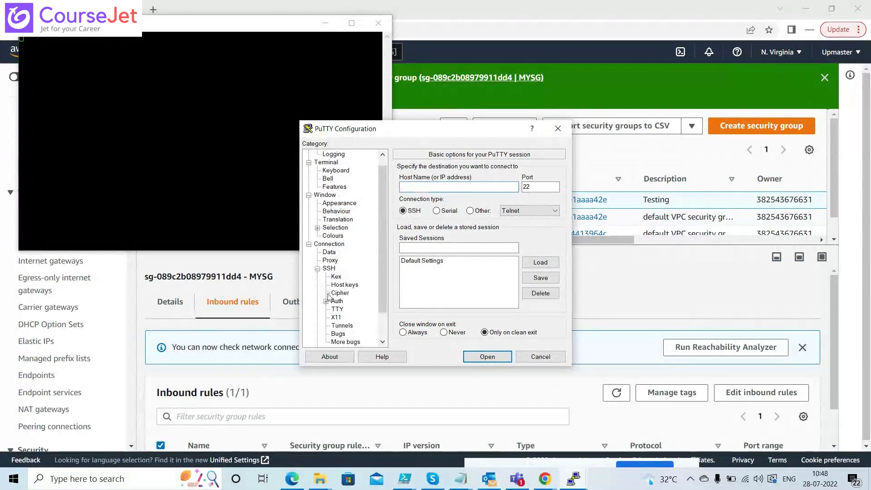
left_click(337, 302)
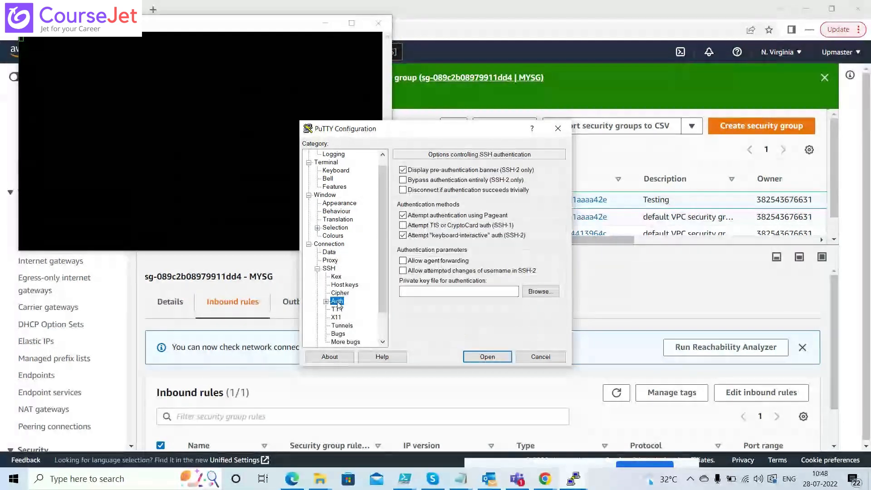
left_click(540, 292)
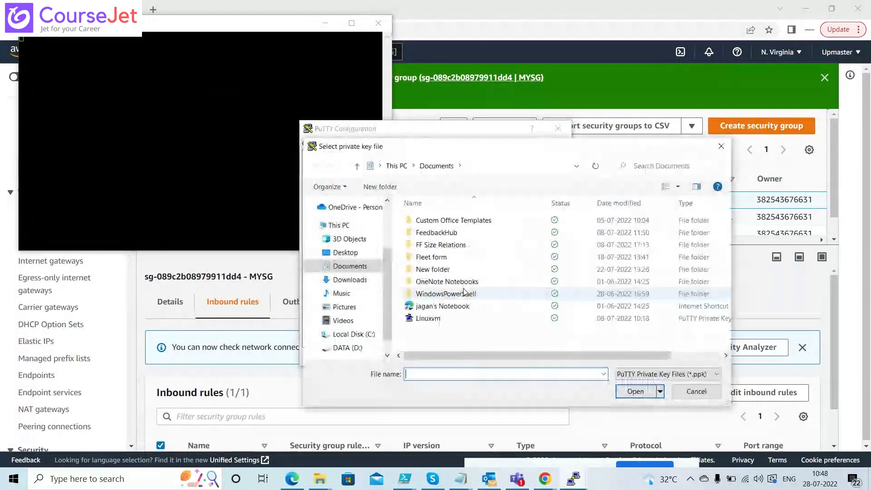
double_click(435, 318)
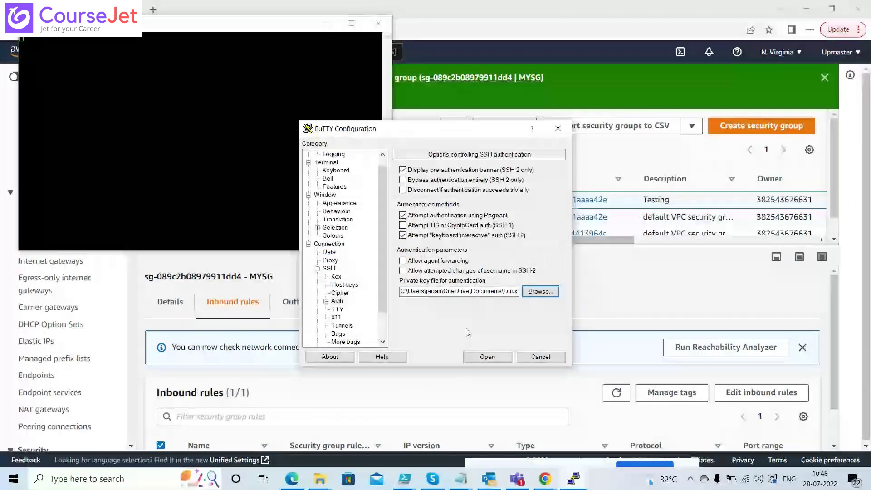
Connect to 18.234.30.78, dismiss the timeout error, and close the inactive terminal
left_click_drag(485, 131, 644, 163)
scroll(492, 191, "up", 1)
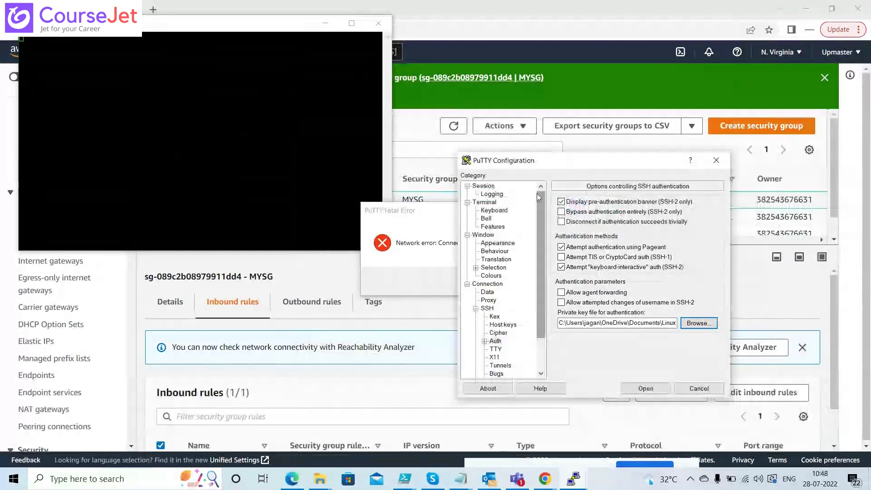
left_click(484, 187)
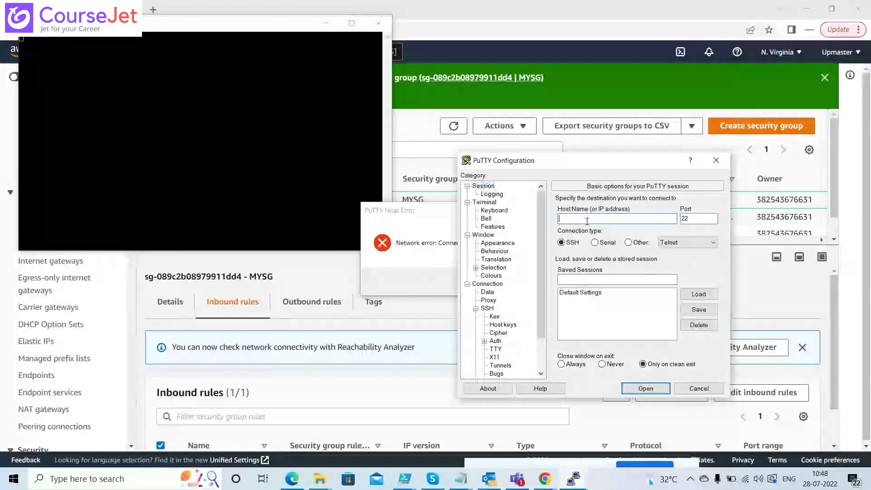
left_click(619, 220)
type("18.234.30.78")
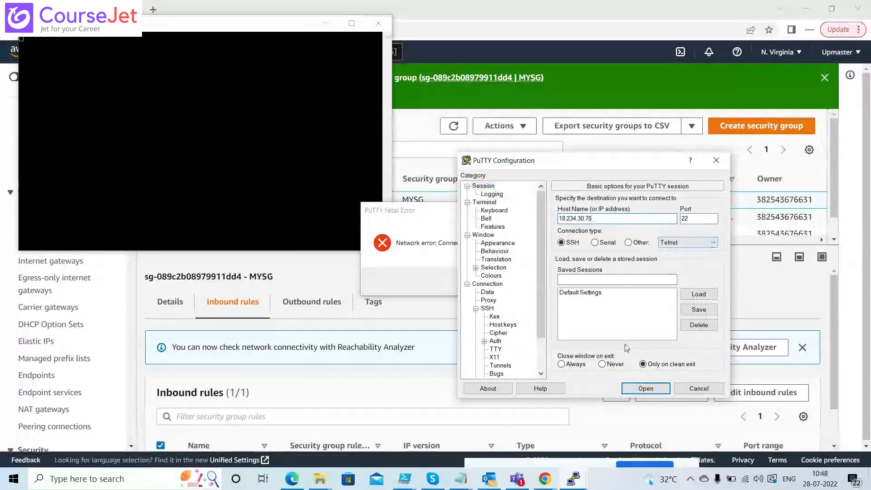
left_click(640, 391)
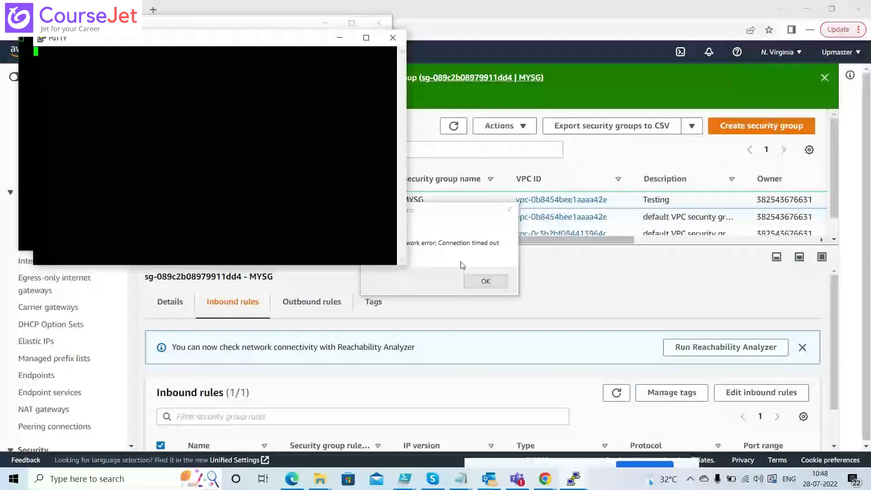
left_click(485, 281)
left_click_drag(290, 28, 391, 81)
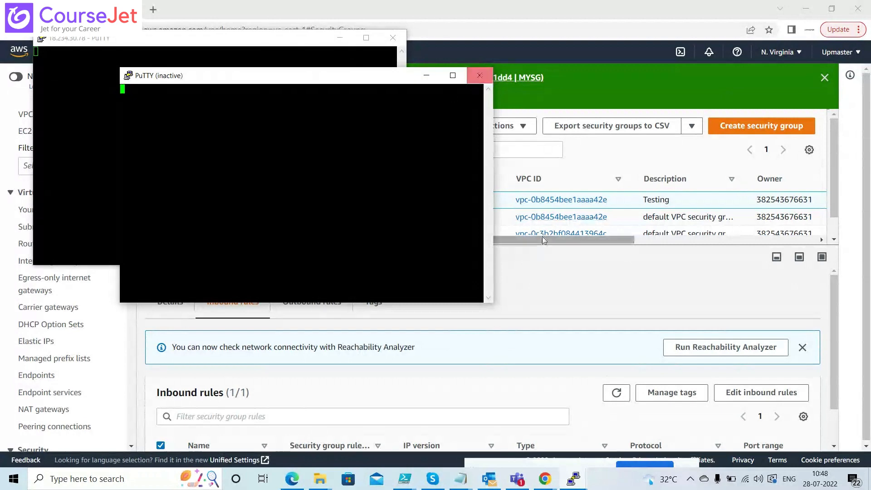
left_click(475, 83)
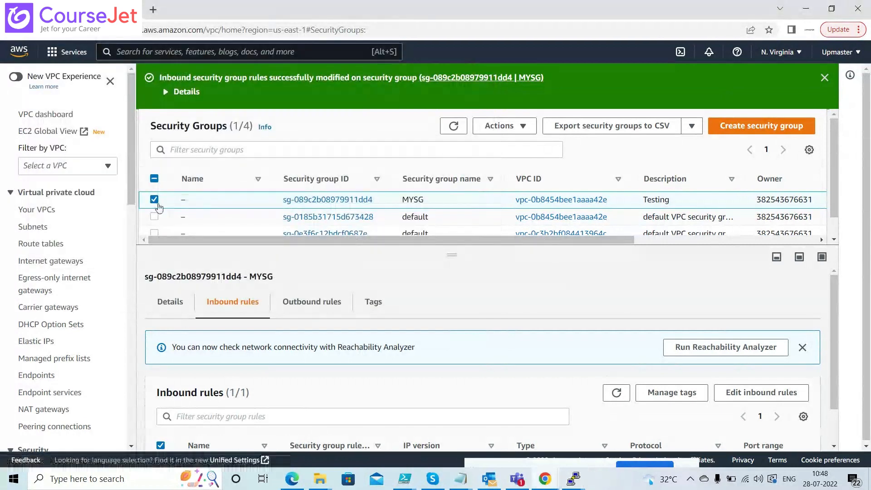
scroll(130, 207, "down", 1)
scroll(130, 206, "down", 1)
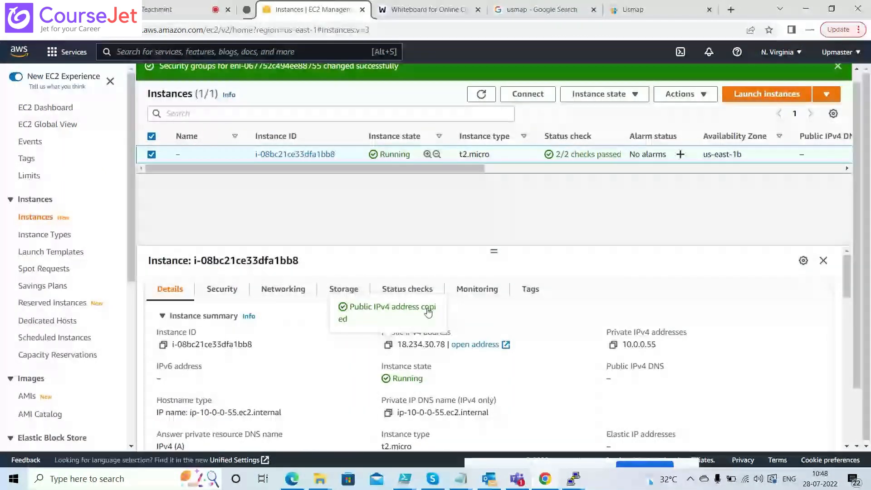
left_click_drag(494, 251, 494, 211)
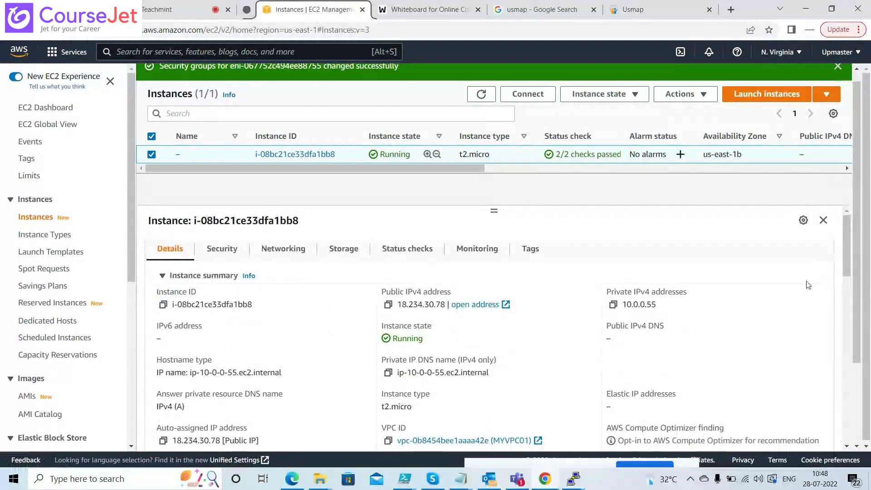
mouse_move(845, 255)
left_mouse_down()
mouse_move(847, 281)
mouse_move(849, 250)
left_mouse_up()
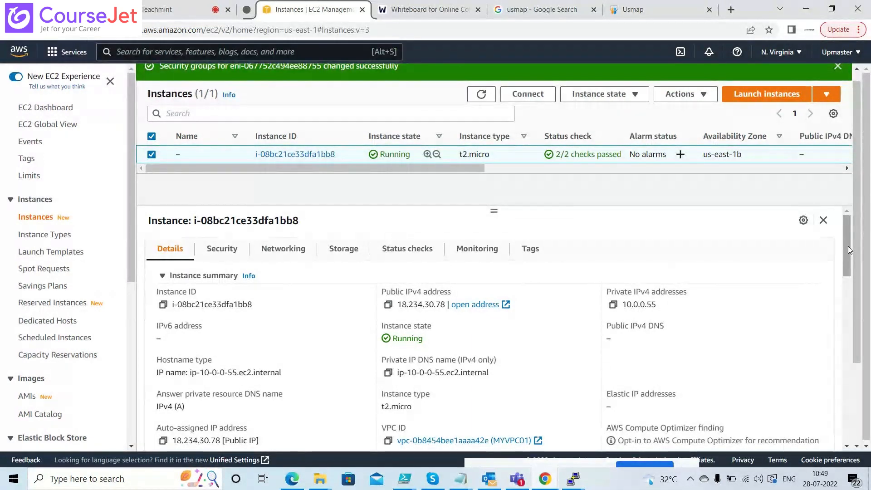
key("alt+Tab")
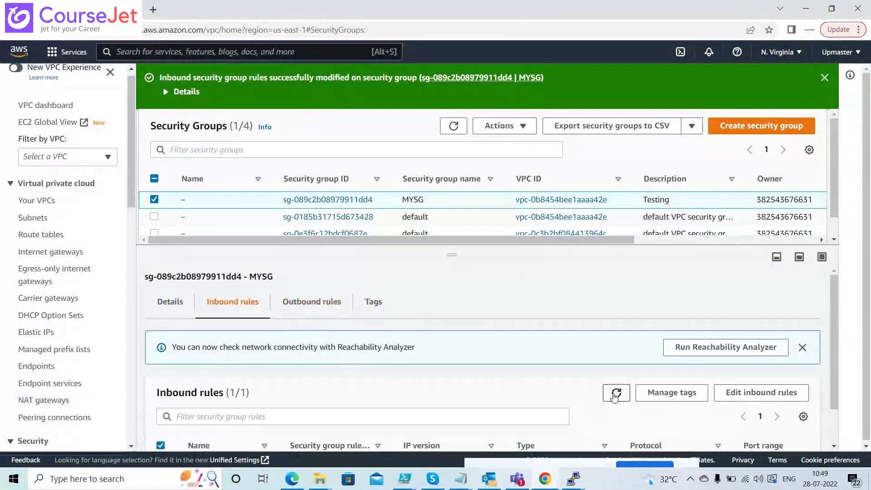
Select MYSG and highlight its SSH port-22 inbound rule row
left_click_drag(835, 313, 814, 429)
left_click(815, 428)
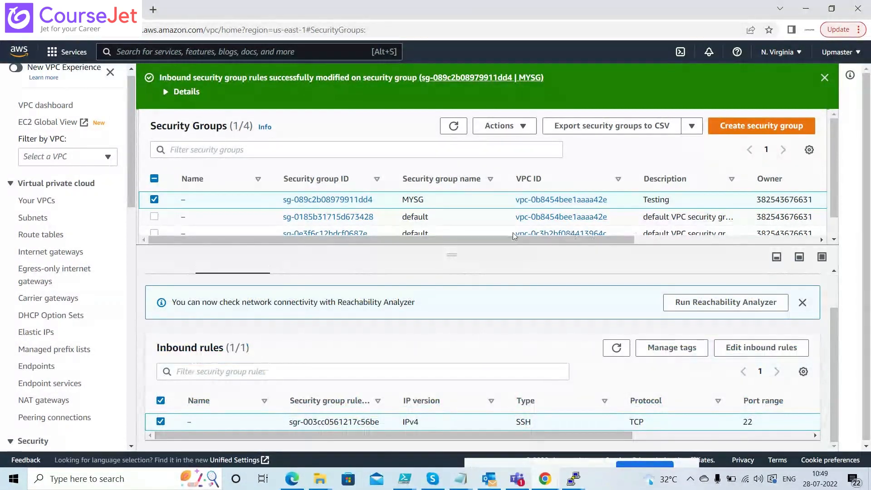
left_click(154, 199)
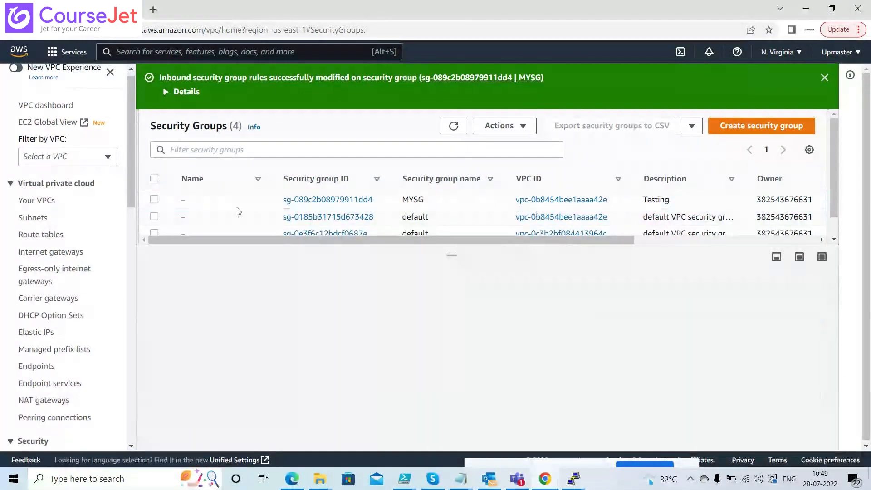
right_click(336, 200)
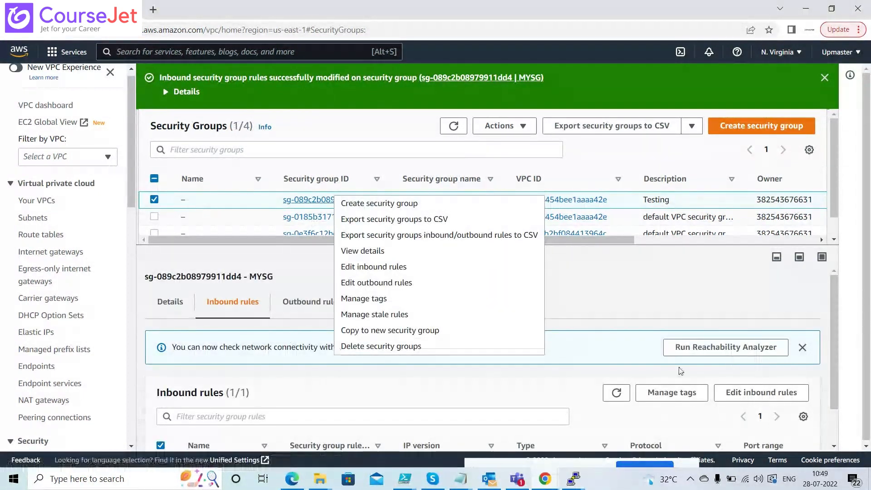
left_click_drag(834, 323, 844, 397)
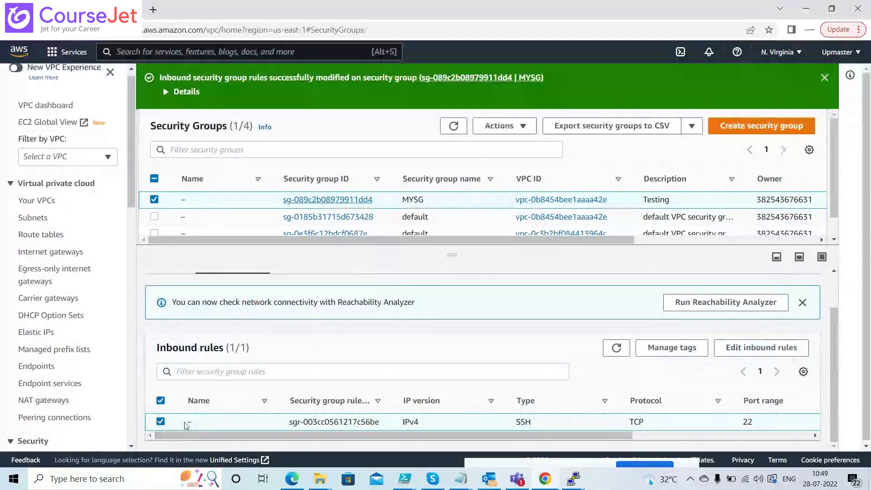
left_click_drag(186, 425, 721, 438)
key("ctrl+c")
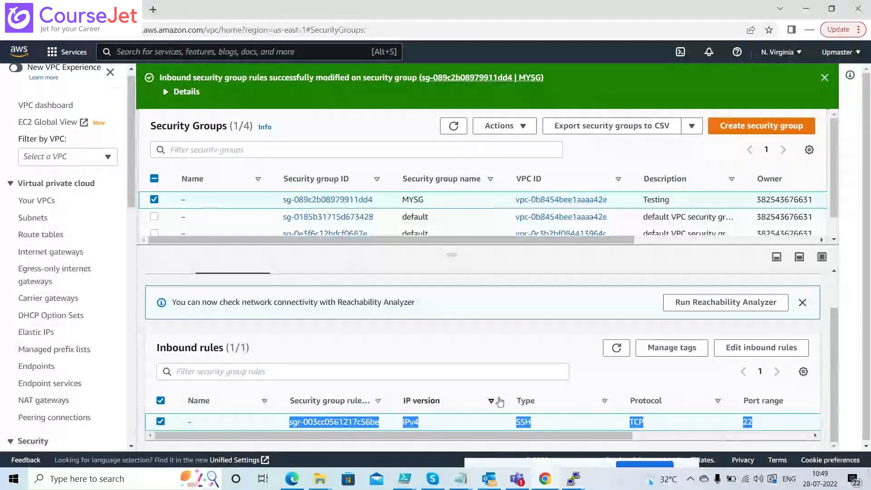
Paste MYSG's SSH rule into a new Notepad note
key("super")
type("notepad")
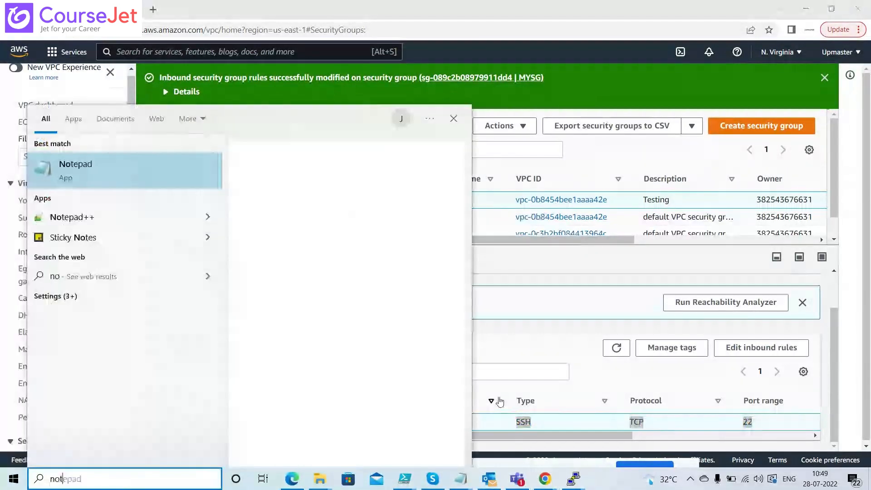
key("Return")
key("ctrl+v")
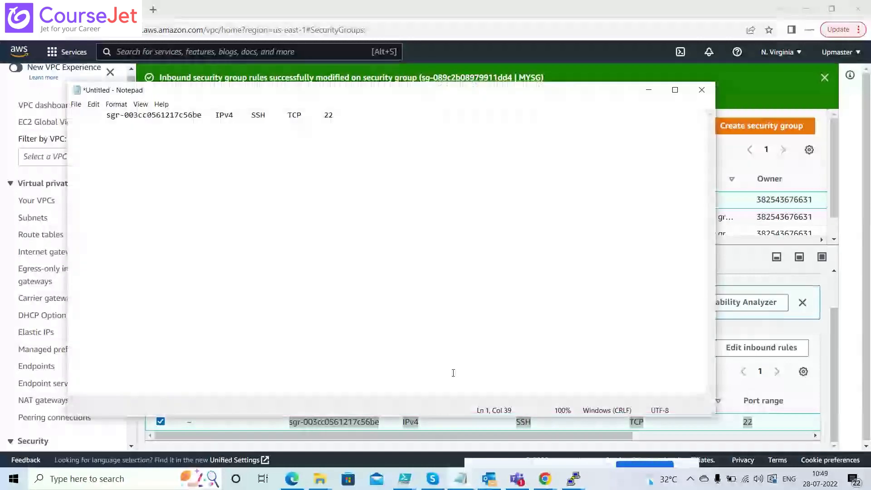
key("alt+Tab")
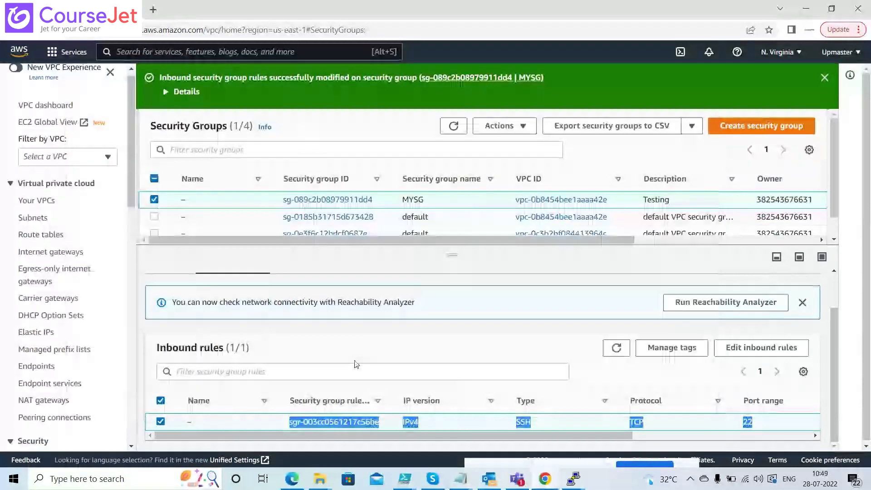
Copy MYSG01's SSH inbound rule and paste it on a new line in Notepad
left_click(154, 199)
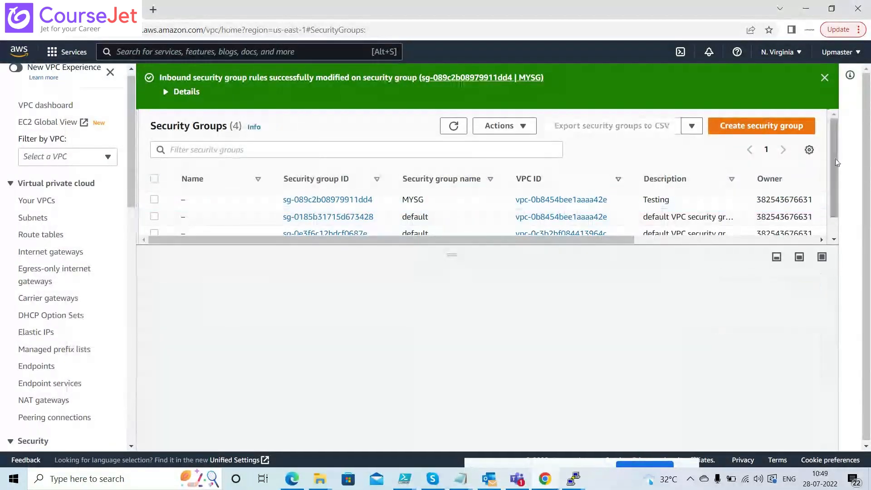
scroll(835, 160, "down", 1)
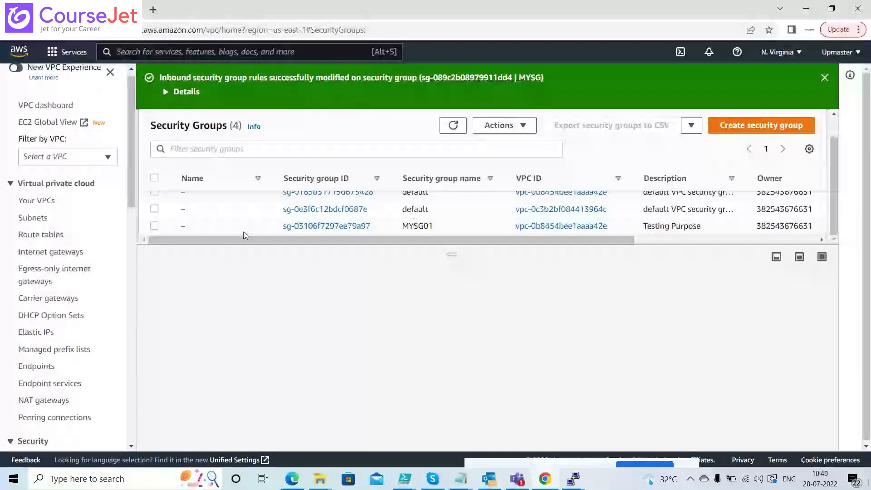
left_click(154, 226)
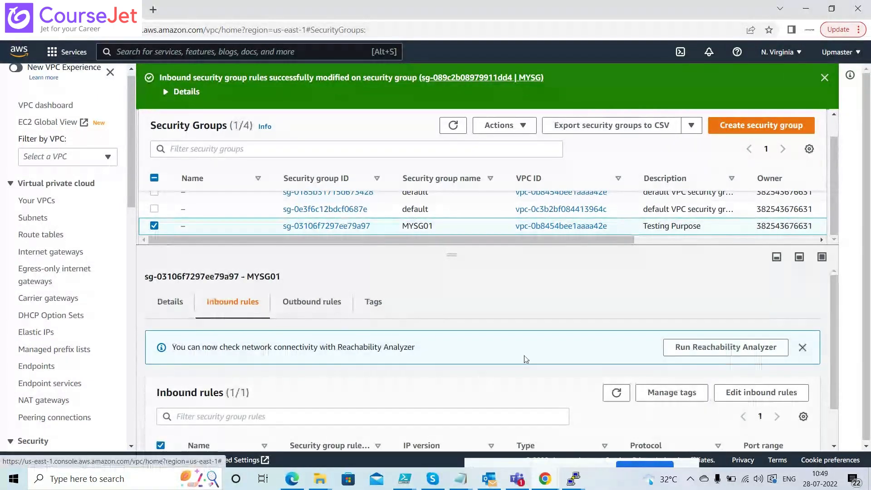
scroll(831, 317, "down", 1)
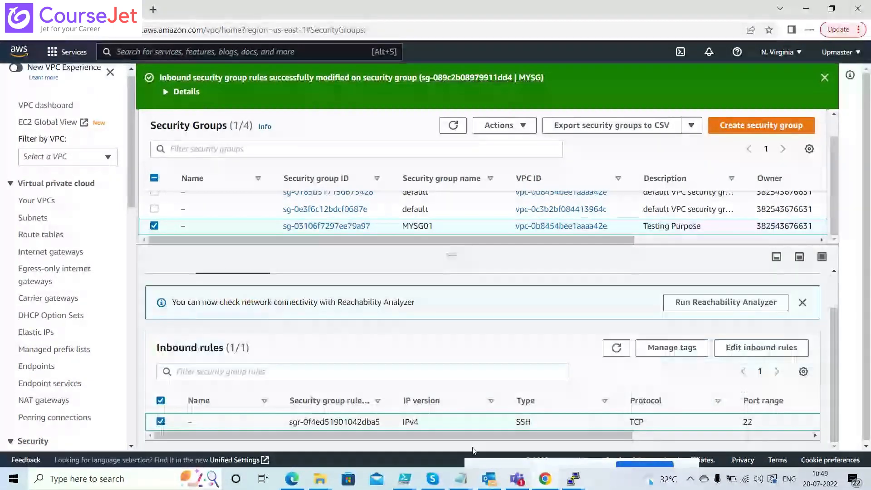
left_click_drag(289, 422, 775, 428)
key("ctrl+c")
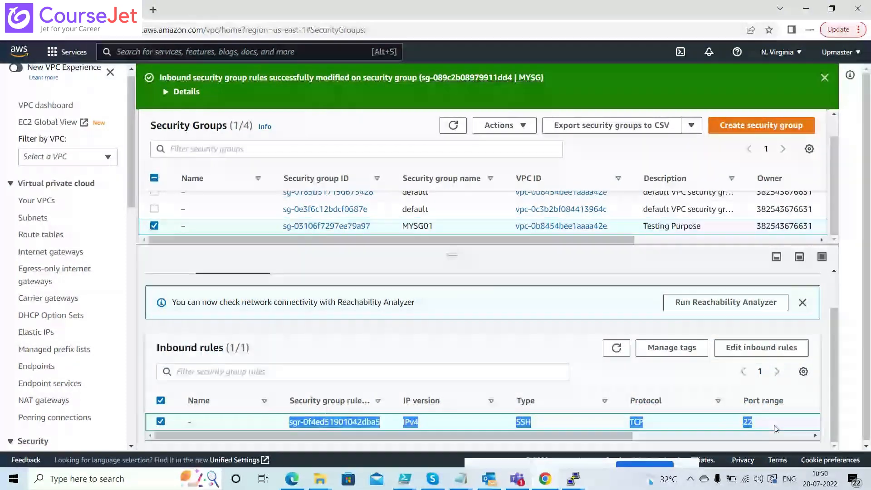
key("alt+Tab")
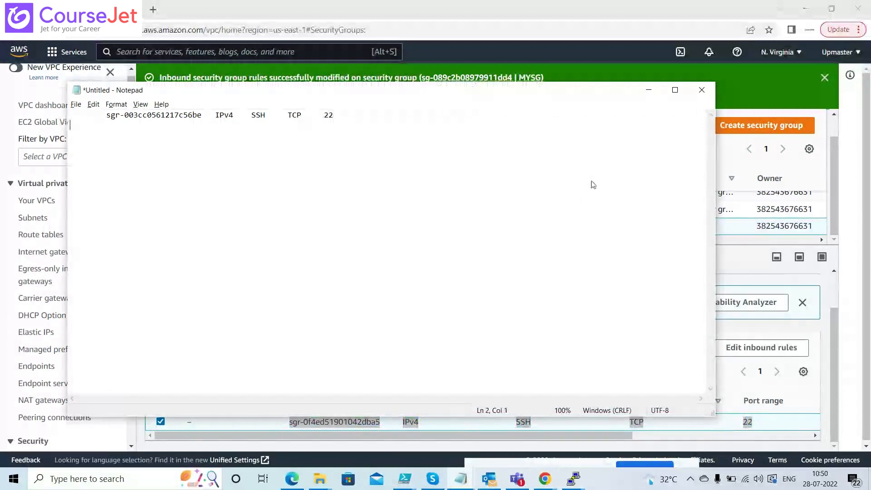
key("Return")
key("Return")
key("ctrl+v")
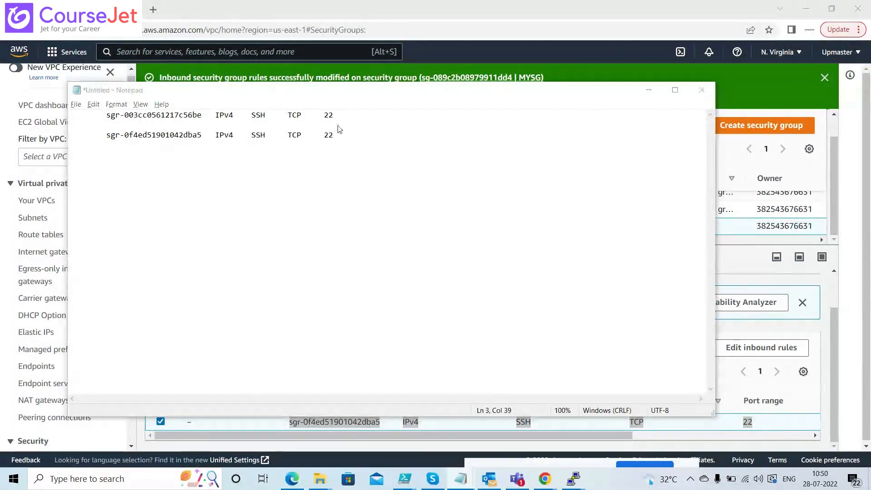
key("alt+Tab")
key("alt+Tab")
key("alt+Tab")
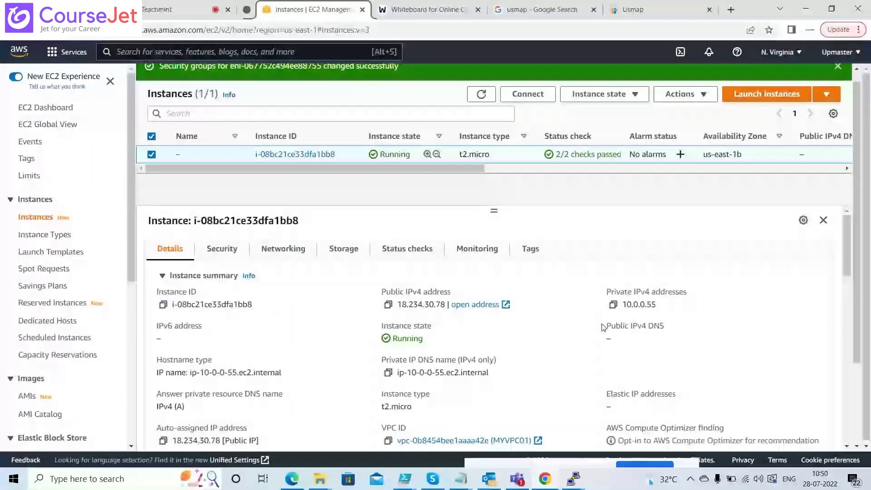
In the VPC console, review the VPCs and Mysubnet01's subnet details, then list the route tables
mouse_move(847, 249)
left_mouse_down()
mouse_move(847, 285)
mouse_move(847, 241)
left_mouse_up()
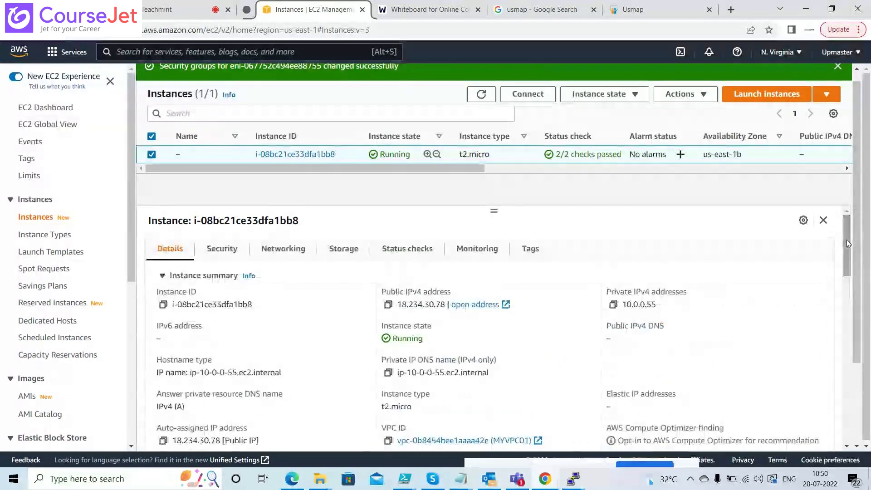
key("alt+Tab")
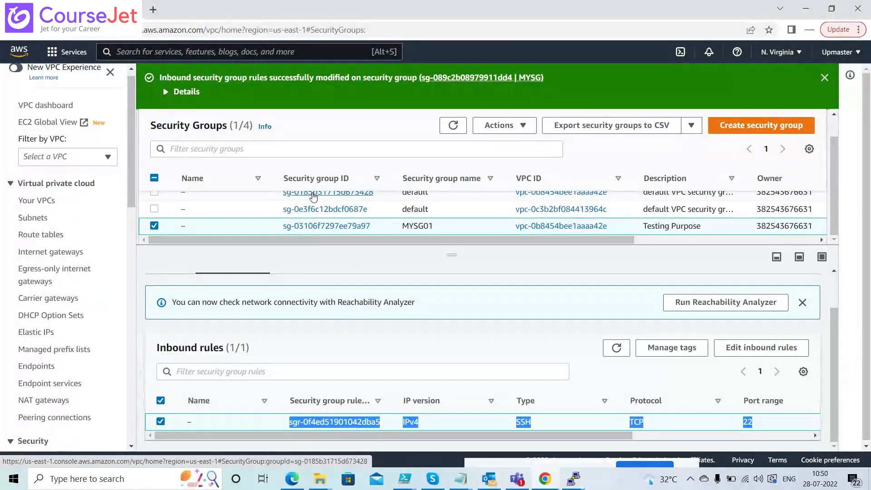
left_click(36, 200)
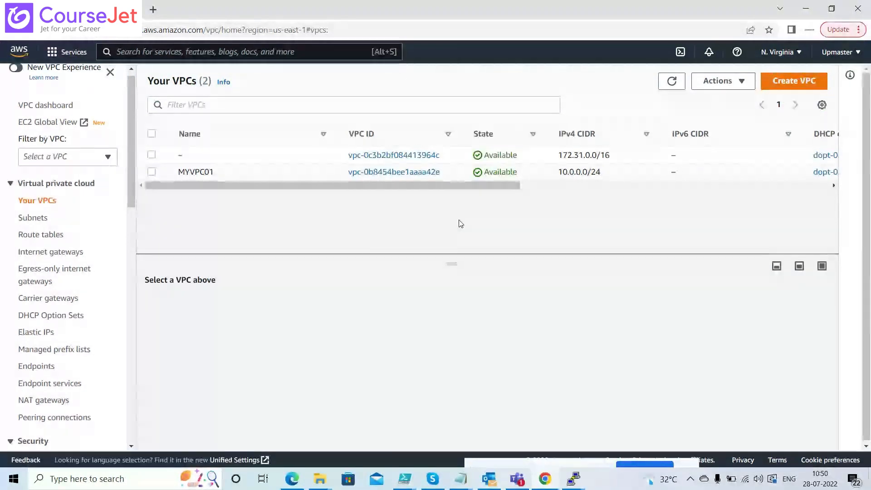
key("alt+Tab")
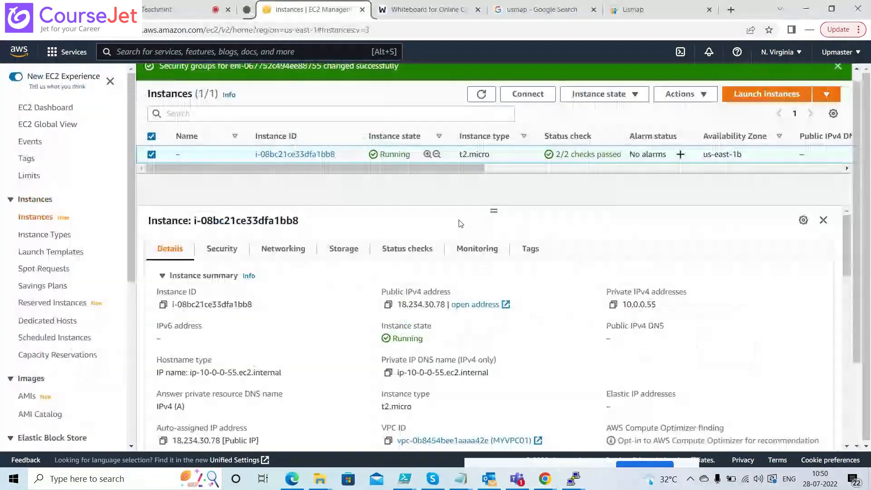
key("alt+Tab")
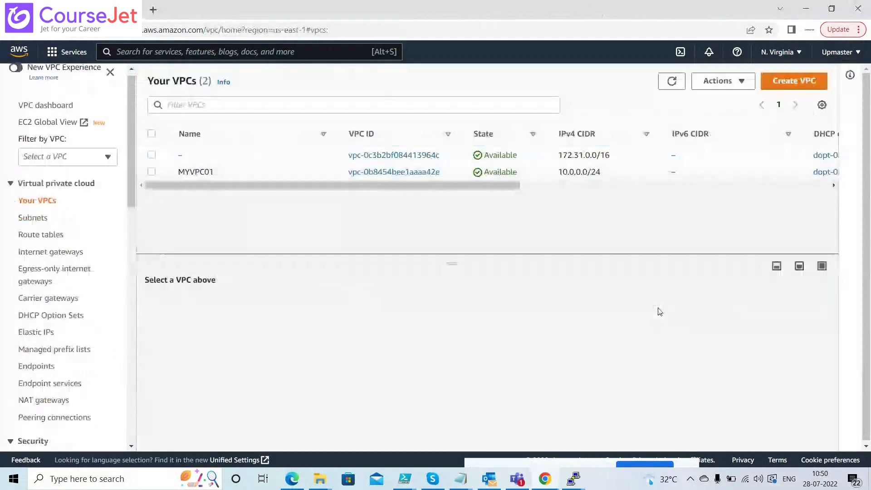
left_click(34, 218)
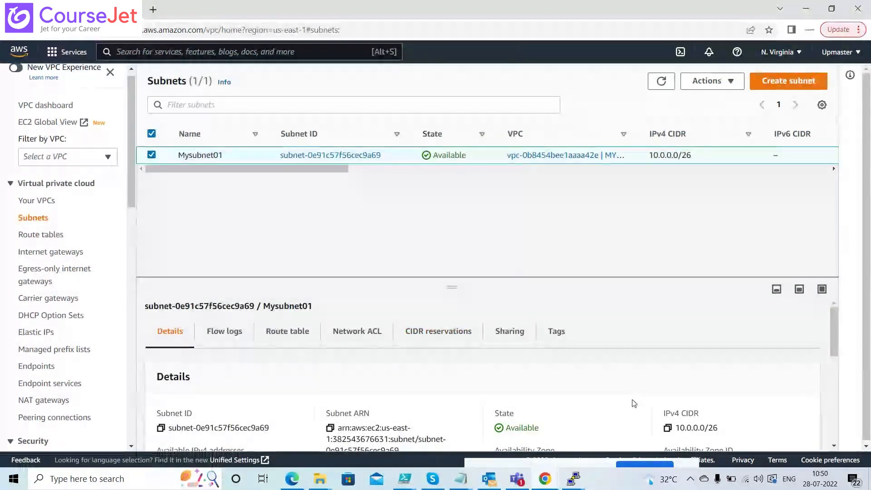
left_click_drag(456, 283, 453, 205)
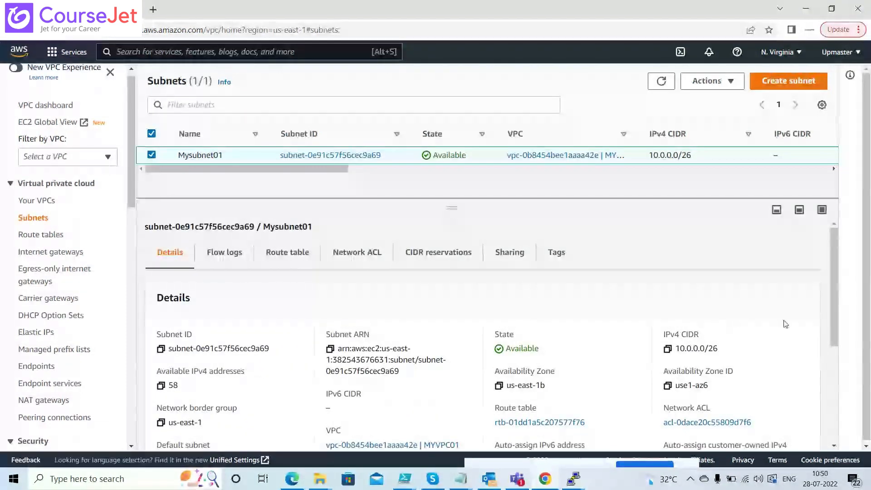
left_click_drag(835, 322, 835, 420)
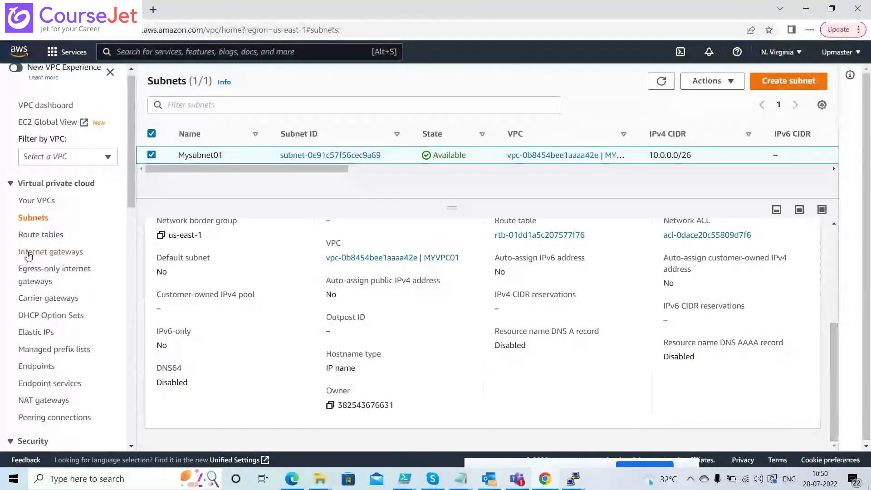
left_click(47, 241)
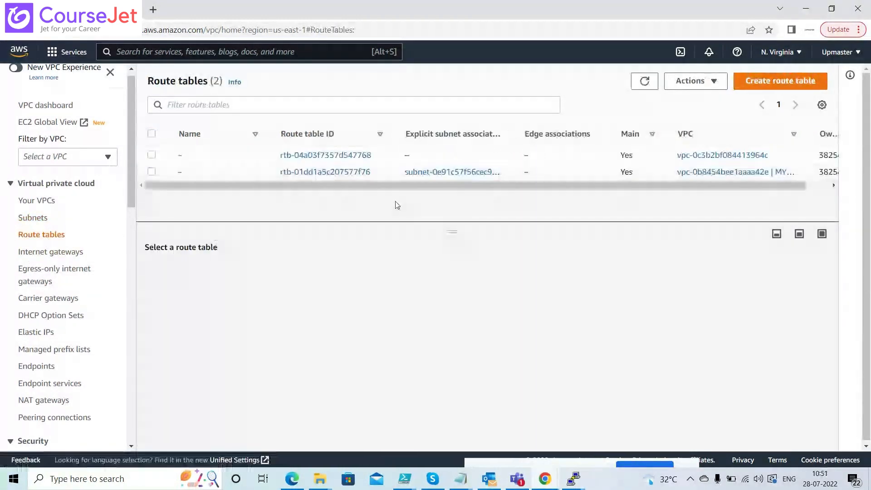
Select route table rtb-01dd1a5c207577f76 and open its routes for editing
left_click(153, 172)
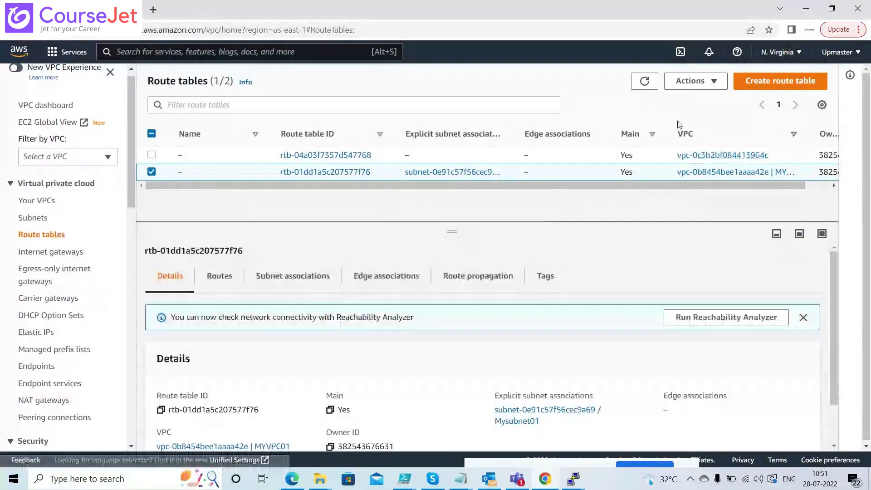
left_click(694, 80)
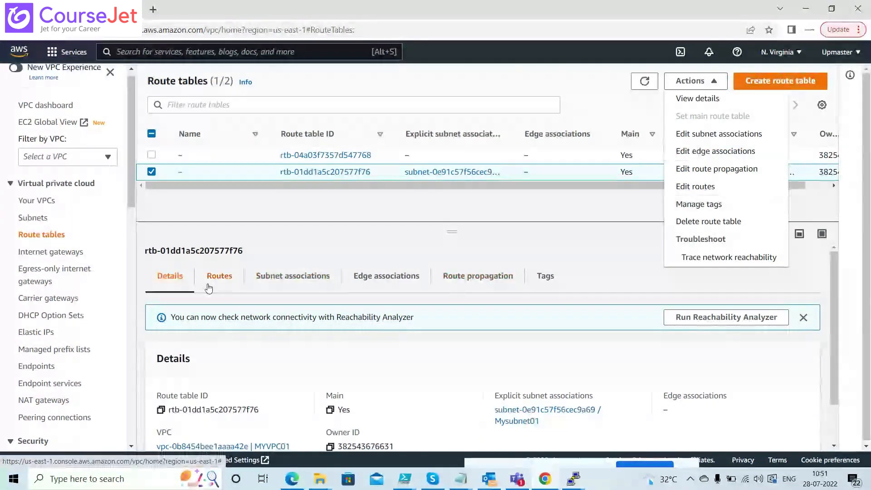
left_click(219, 276)
left_click(785, 320)
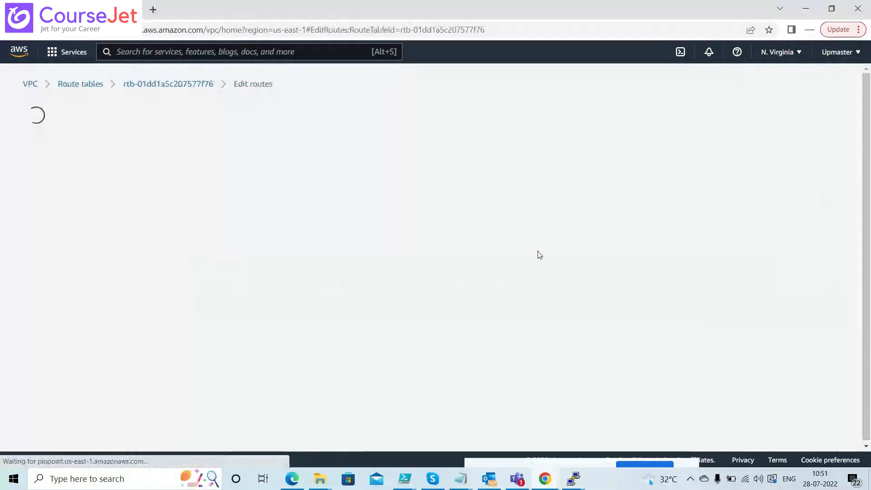
Add a 0.0.0.0/0 route targeting internet gateway igw-0ccfaf755b56d012f (MYIG) and save it
left_click(55, 220)
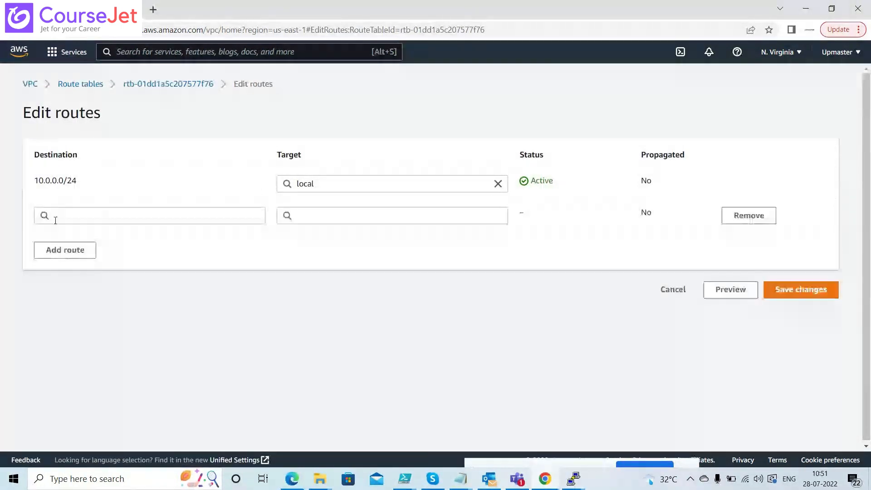
left_click(80, 218)
left_click(71, 234)
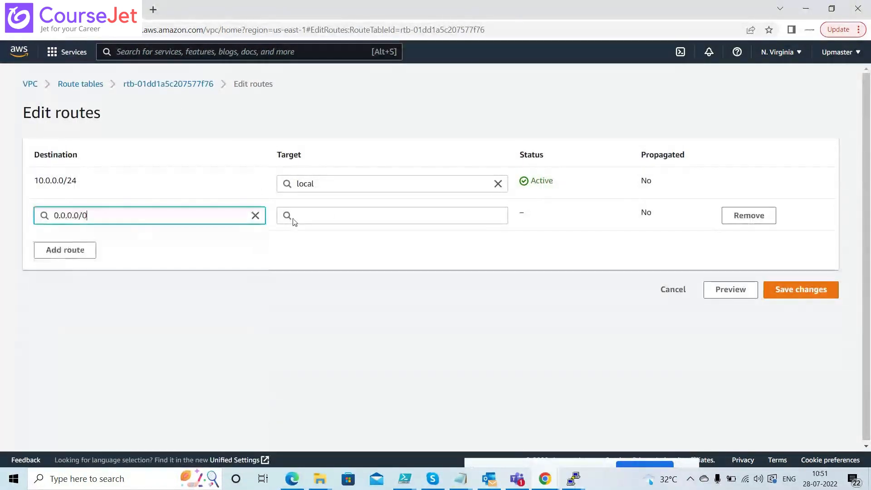
left_click(343, 213)
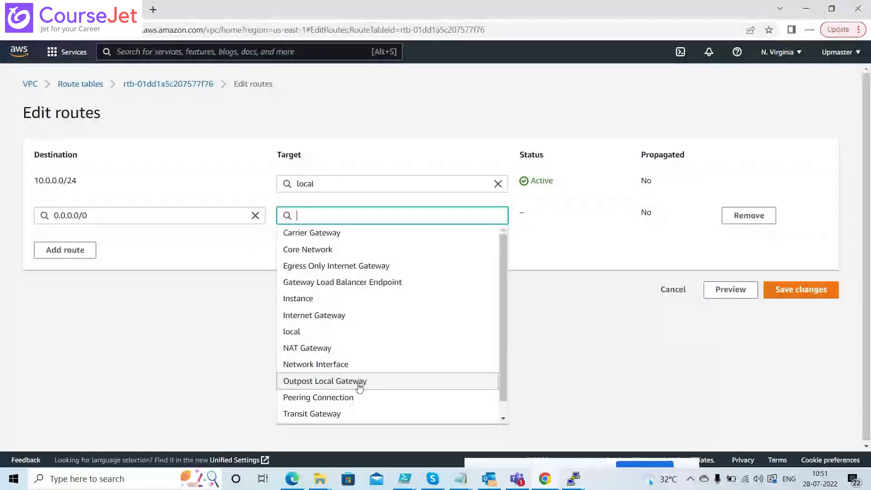
left_click(344, 318)
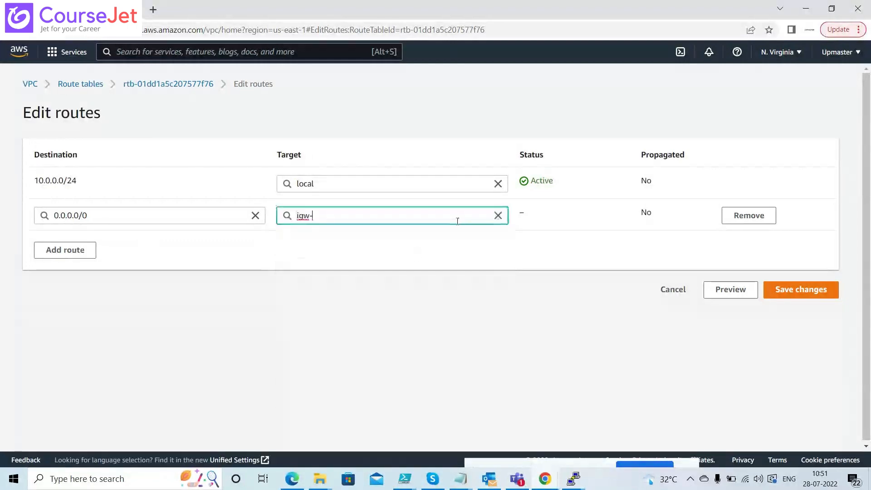
left_click(390, 234)
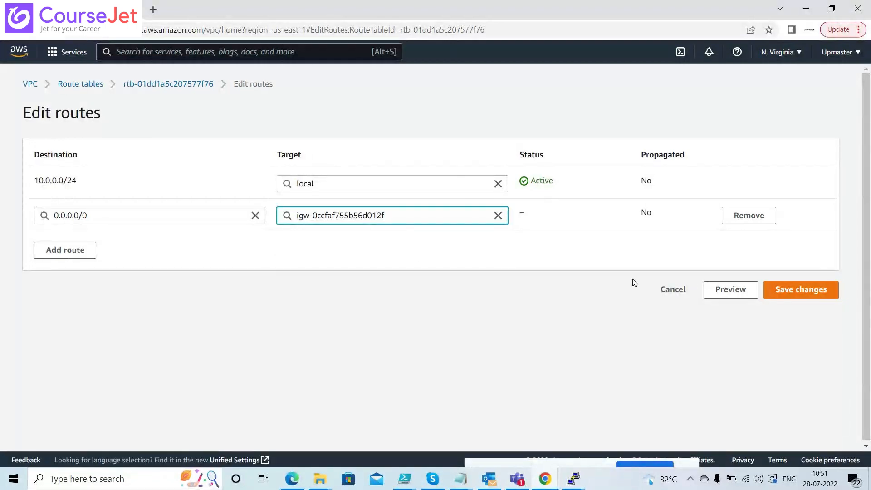
left_click(806, 290)
left_click(807, 291)
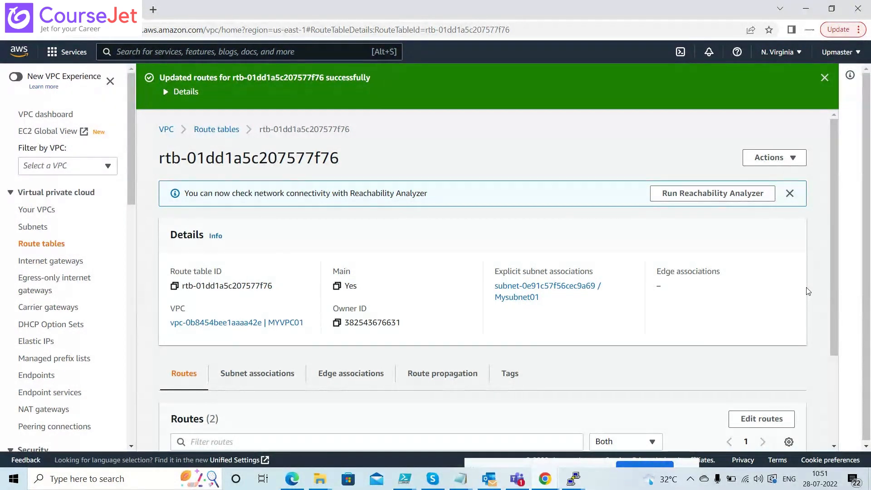
Dismiss PuTTY's timeout error, restart the SSH session and accept the server's host key
key("alt+Tab")
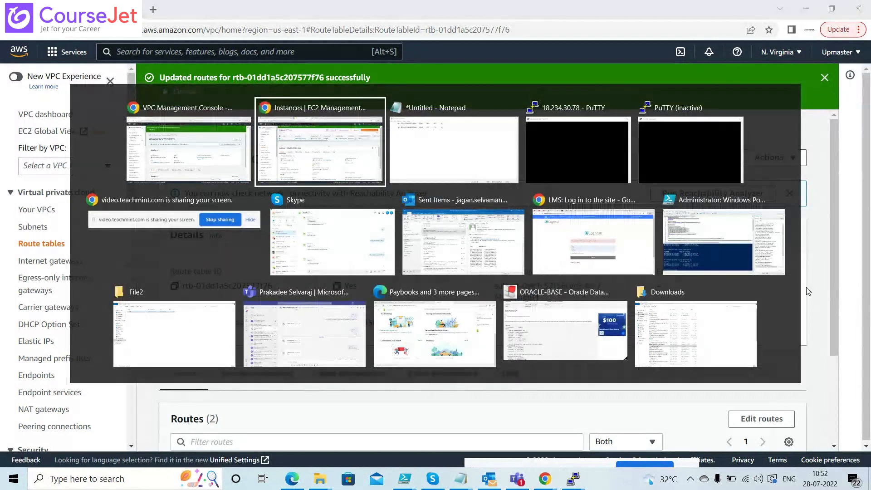
key("alt+Tab")
key("alt+Tab")
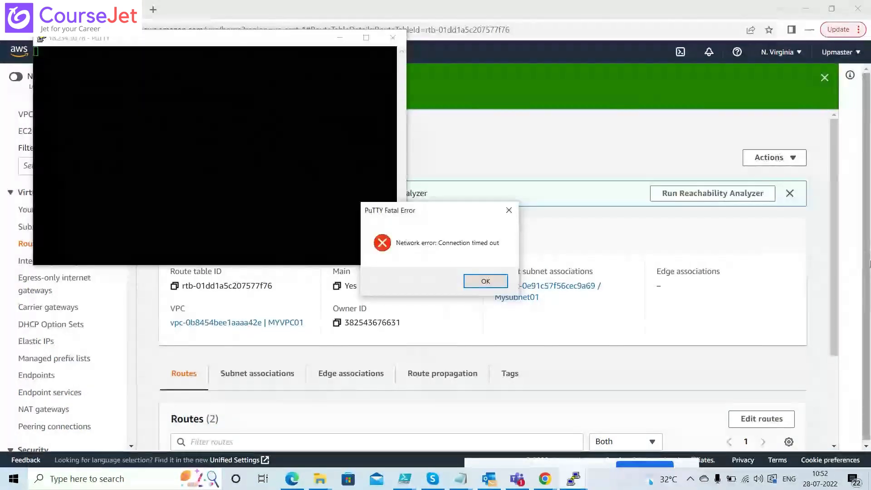
left_click(485, 281)
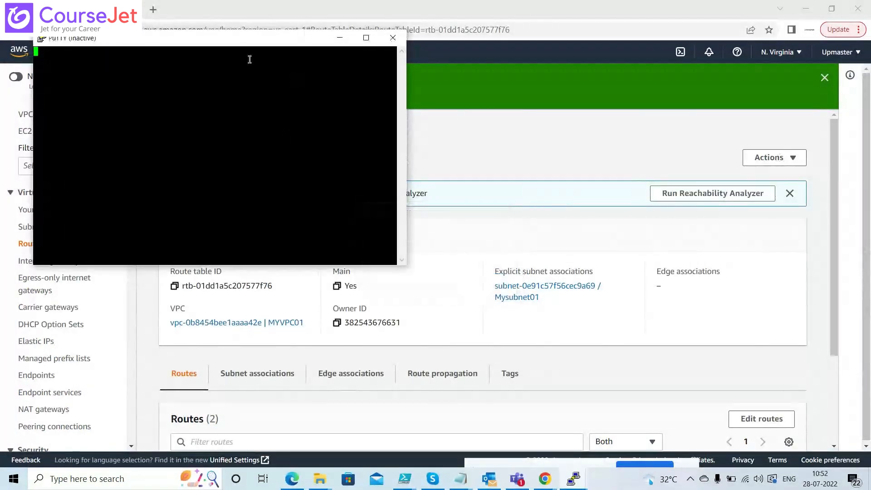
right_click(218, 43)
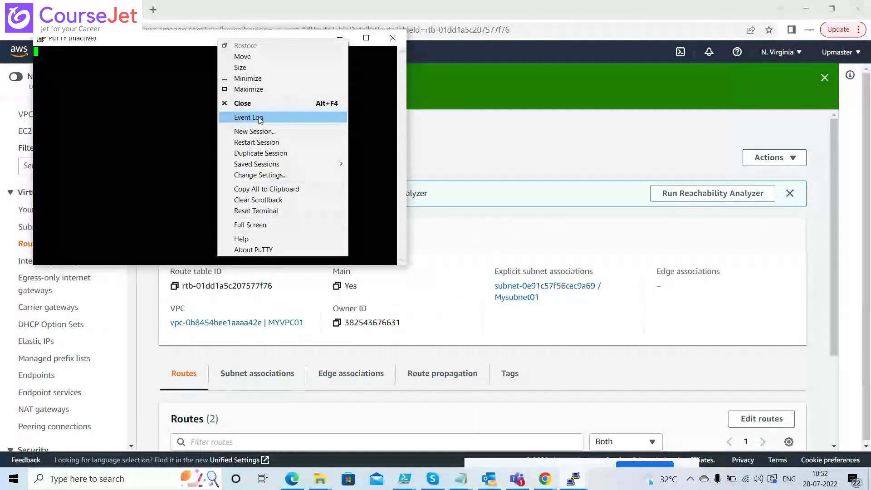
left_click(261, 142)
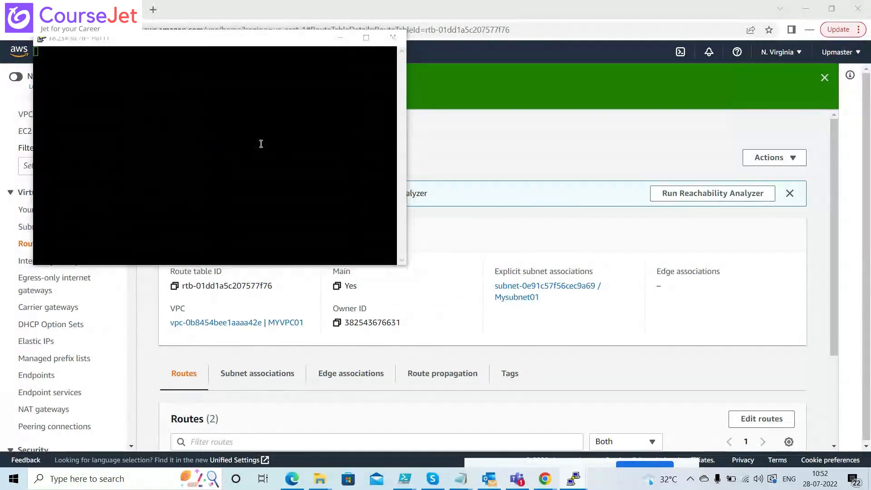
left_click(253, 242)
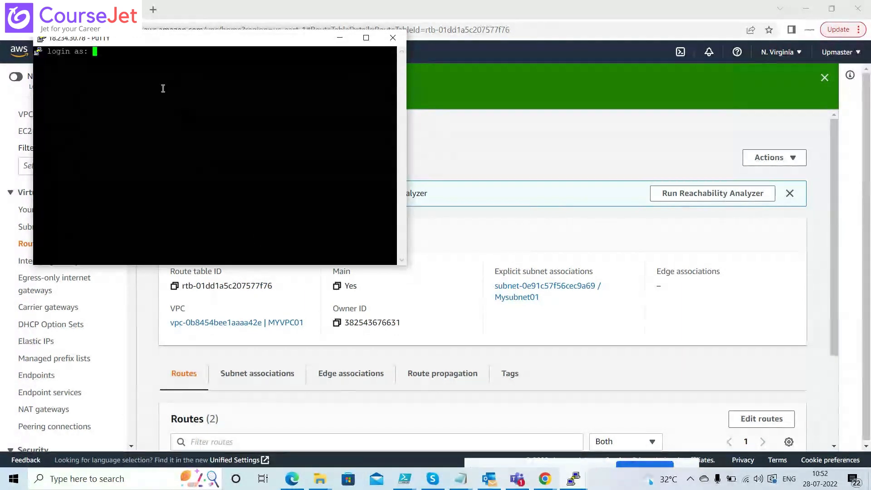
Open the EC2 instance's Connect to instance page in the browser
key("alt+Tab")
key("alt+Tab")
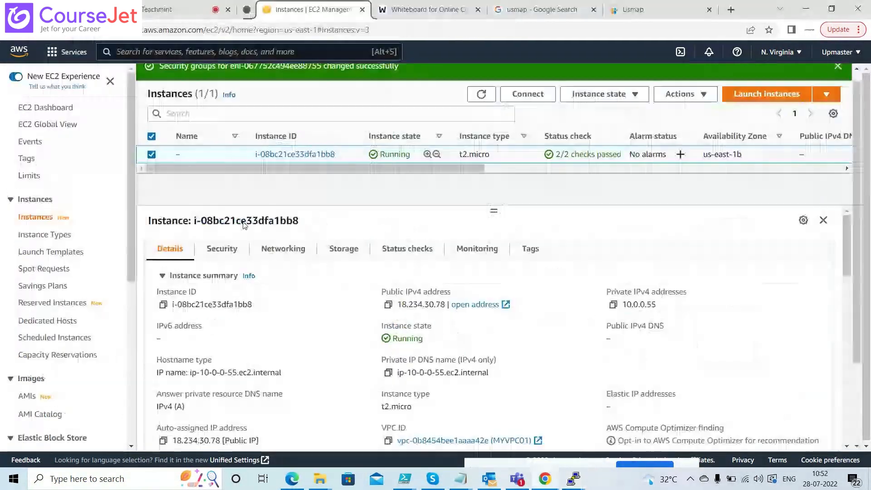
left_click(285, 253)
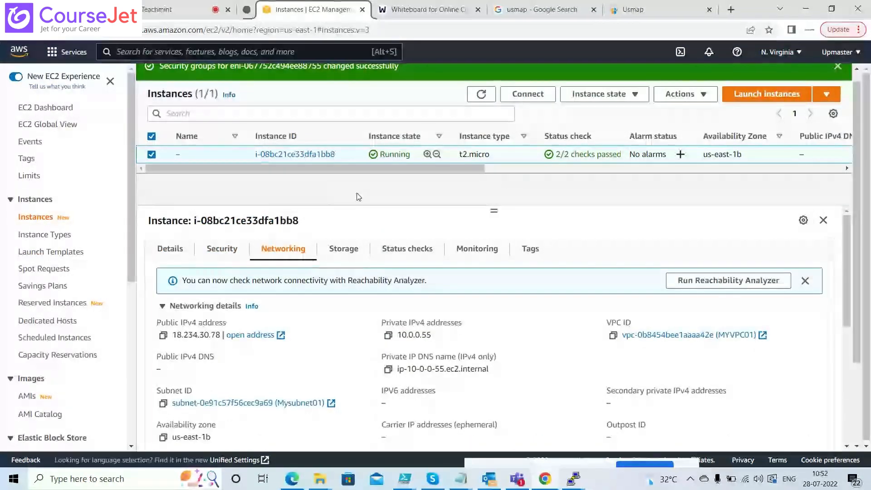
left_click(628, 94)
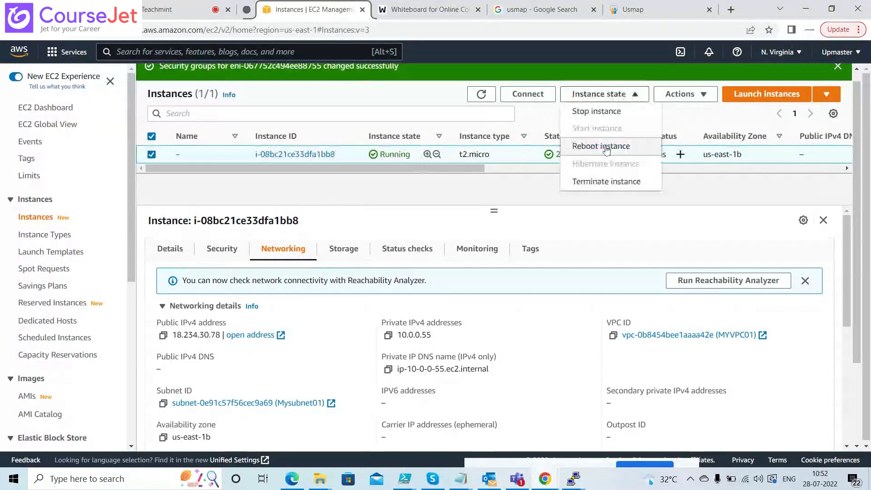
left_click(685, 95)
left_click(527, 94)
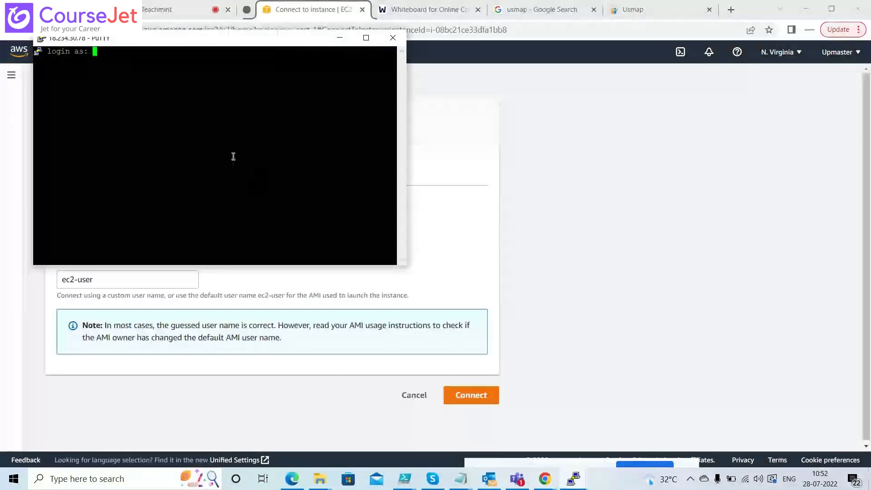
Log in as ec2-user at PuTTY's login prompt
type("ec2-")
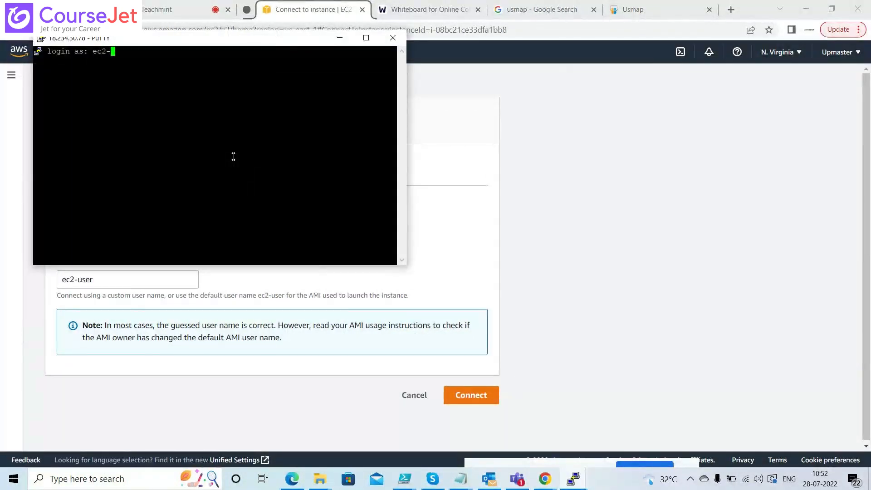
type("user")
key("Return")
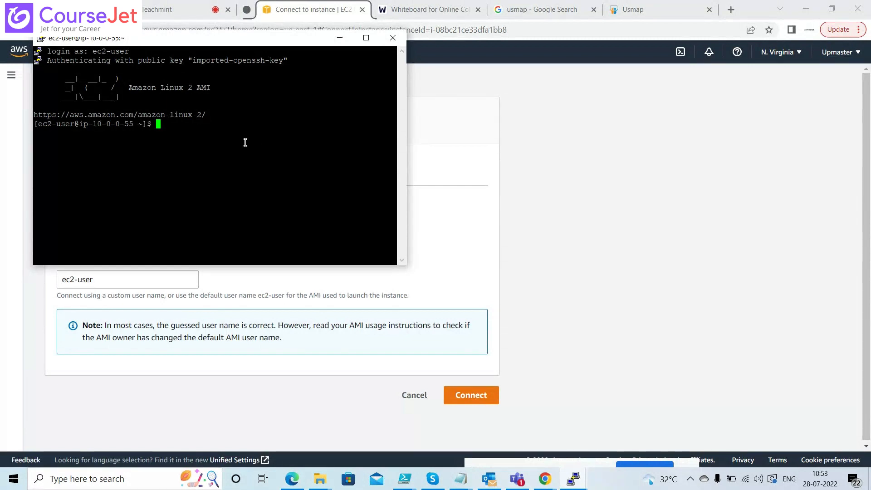
Install httpd with 'sudo yum install httpd', confirming the package list with y
type("yum")
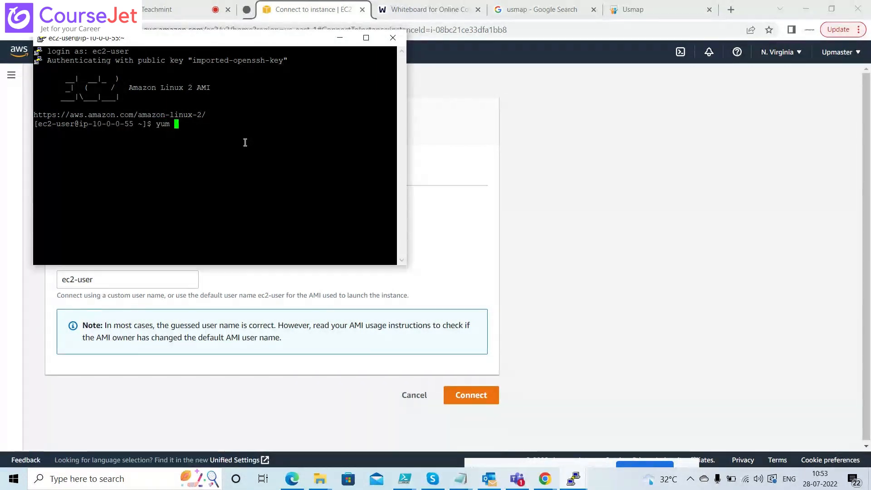
key("BackSpace")
key("BackSpace")
key("BackSpace")
key("BackSpace")
type("sud")
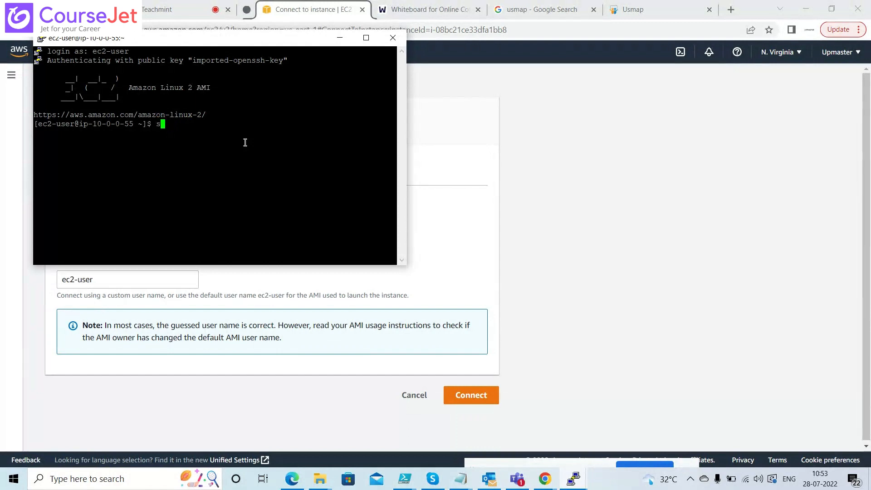
type("o yum install ")
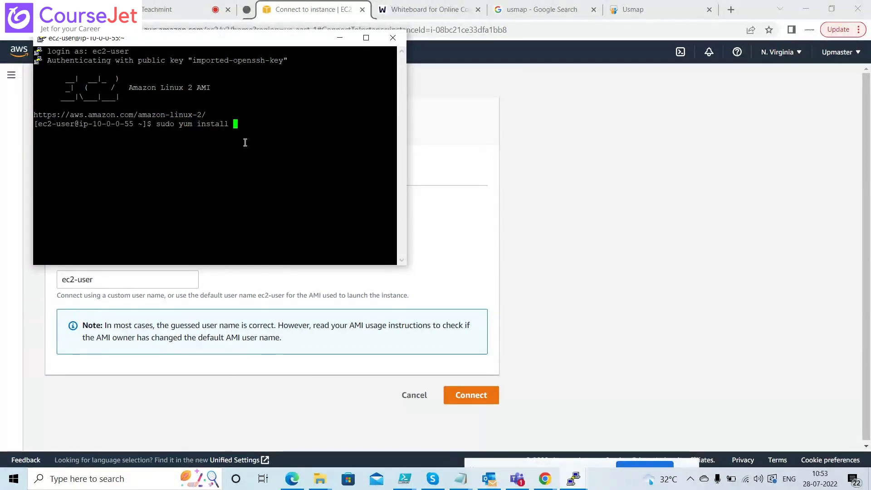
type("httpd")
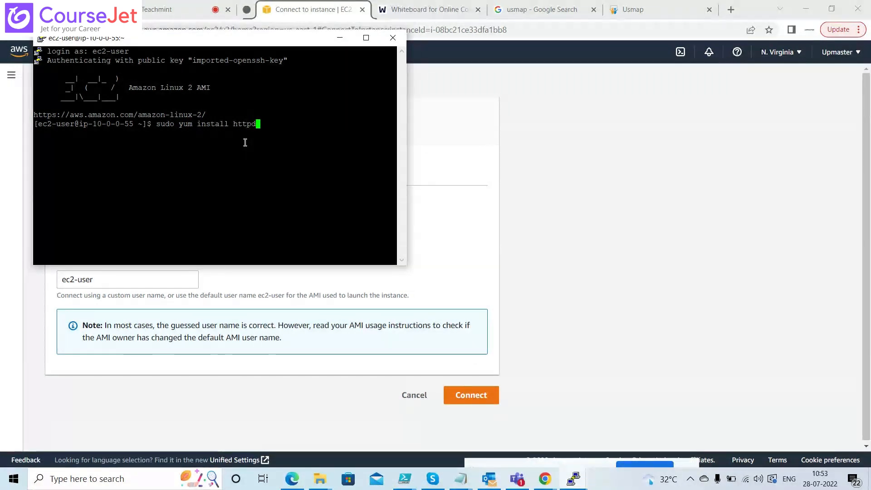
key("Return")
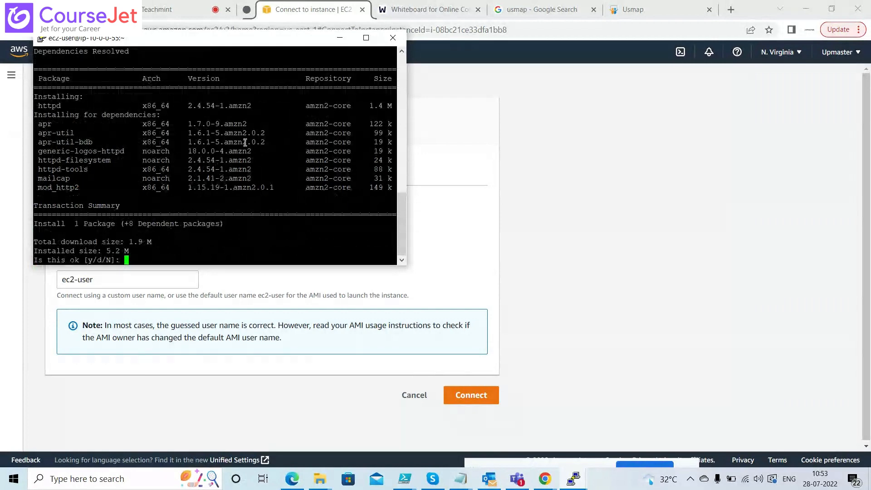
type("y")
key("Return")
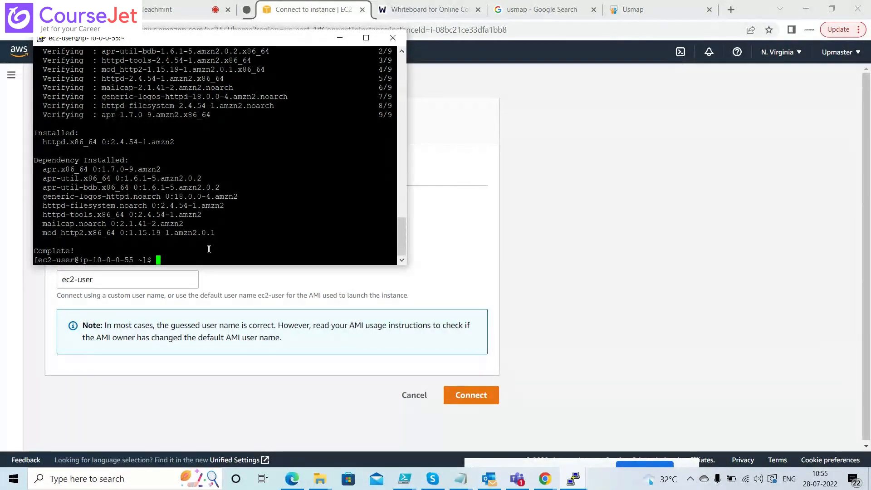
Enable the httpd service at boot, rerunning 'systemctl enable httpd' with sudo after it fails
type("system")
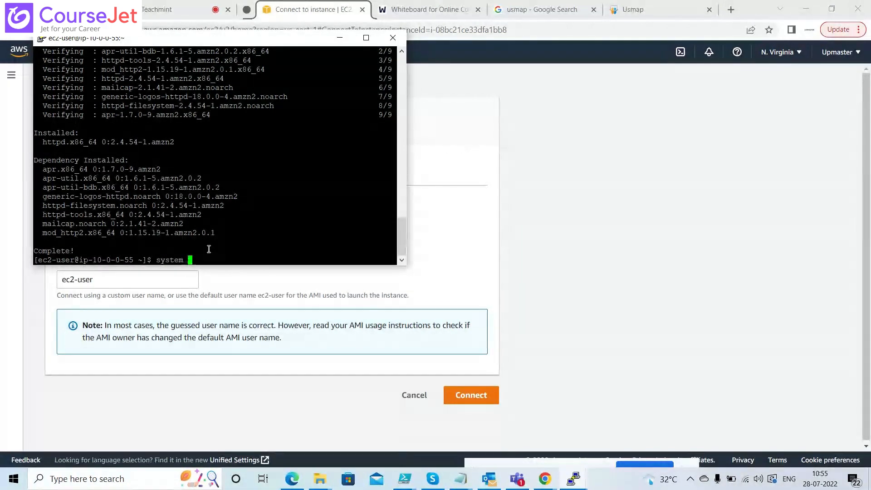
type("ctl enable ")
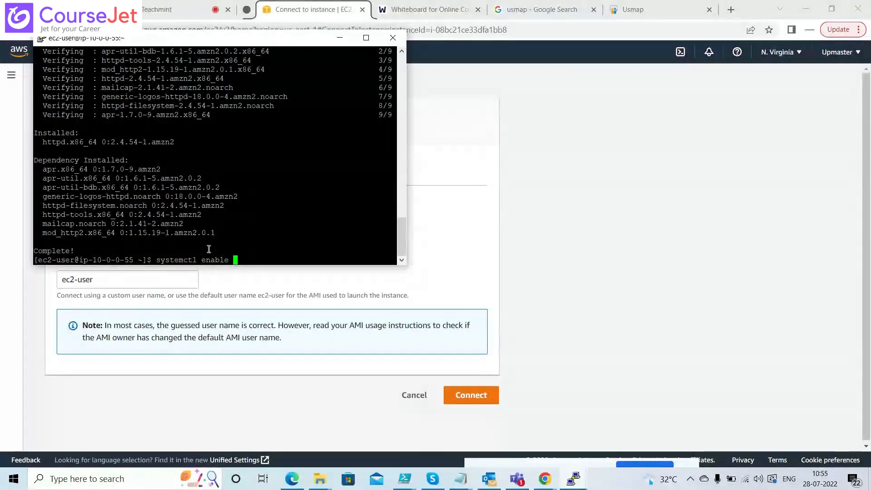
type("httpd")
key("Return")
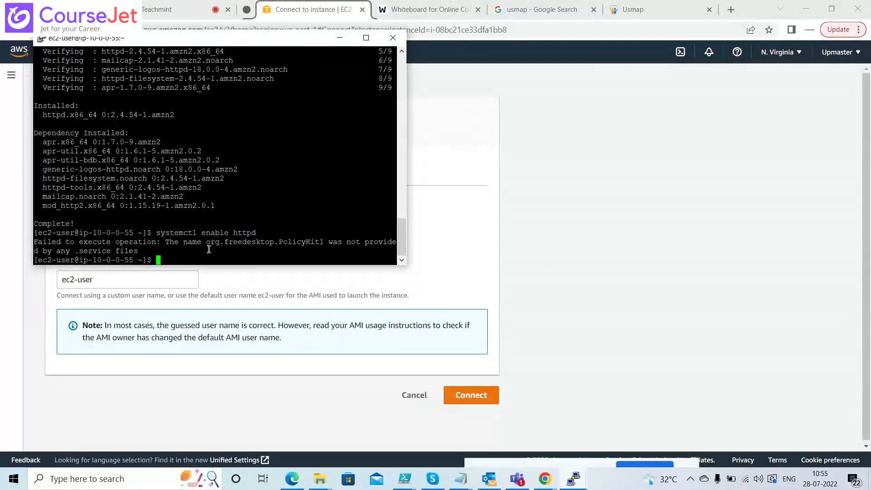
key("Up")
key("Left")
key("Left")
key("Left")
key("Left")
key("Left")
key("Left")
key("Left")
key("Left")
key("Left")
key("Left")
key("Left")
key("Left")
key("Left")
key("Left")
key("Left")
key("Left")
key("Left")
key("Left")
key("Left")
key("Left")
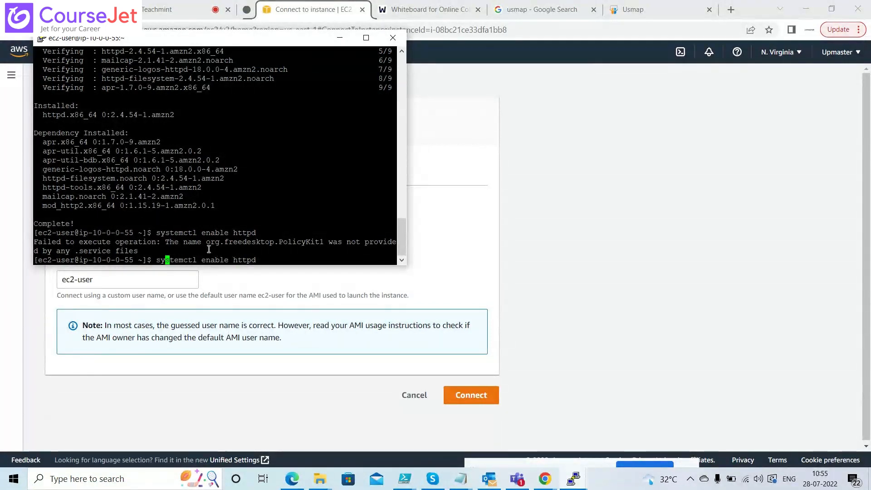
type("sudo")
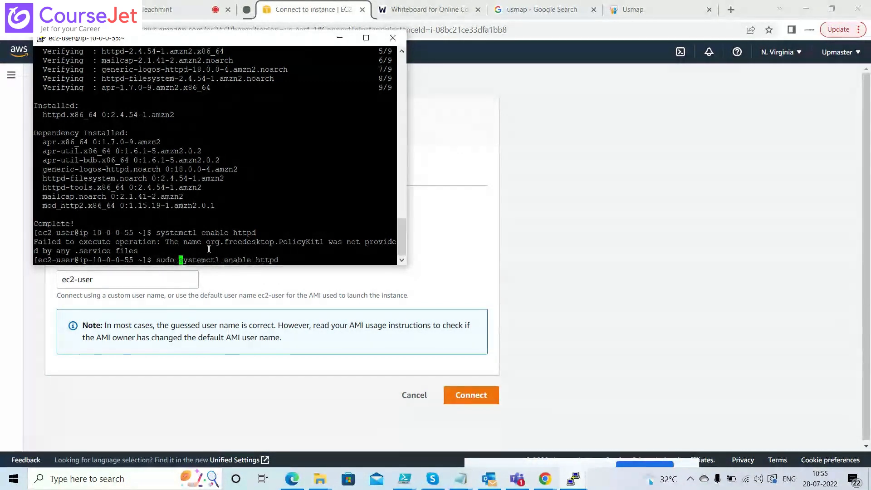
key("Return")
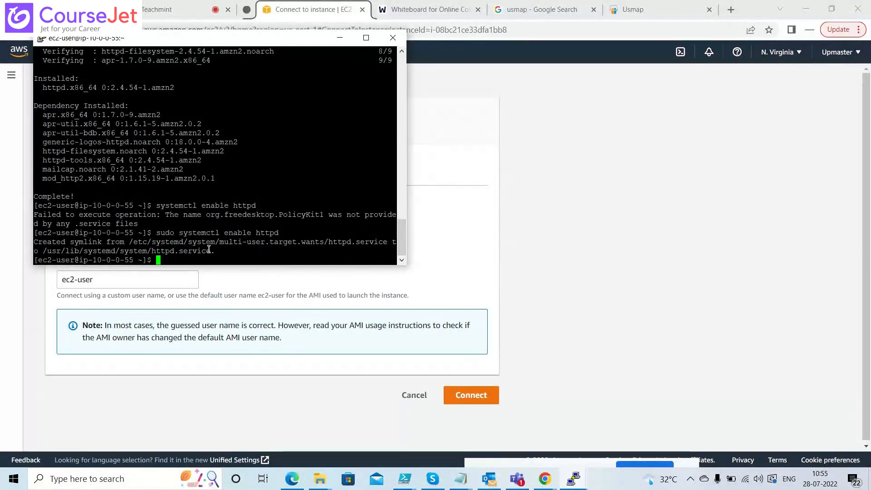
Copy the instance's public IP 18.234.30.78 and load it in a new Chrome tab
left_click(440, 214)
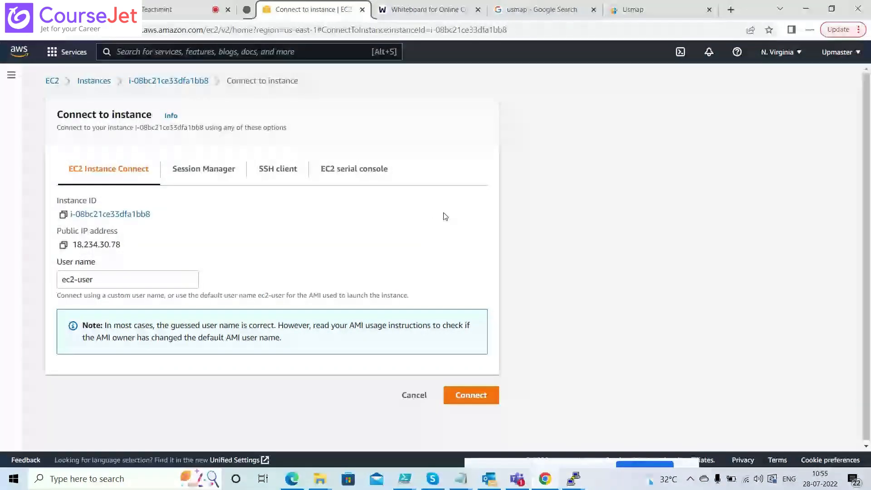
left_click(63, 245)
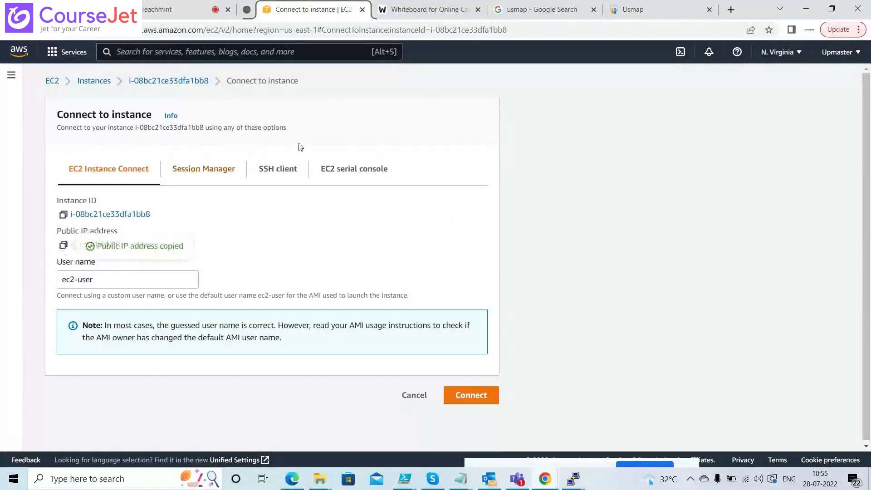
left_click(731, 9)
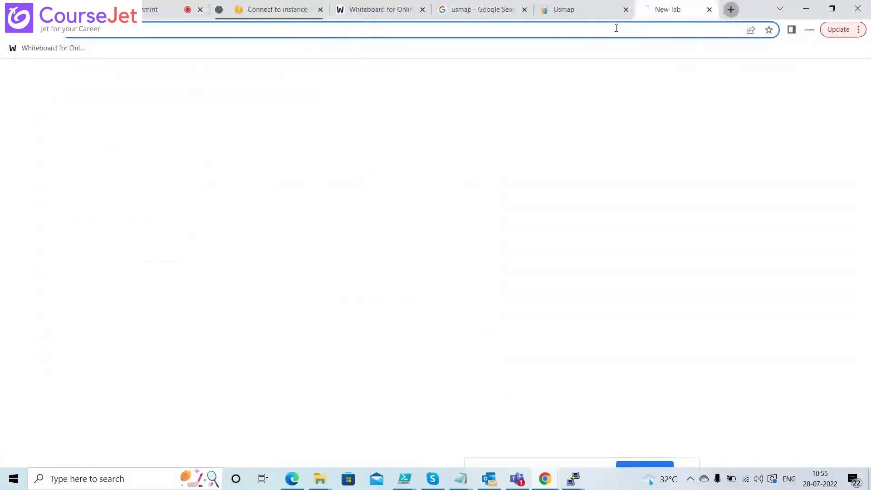
key("ctrl+v")
key("Return")
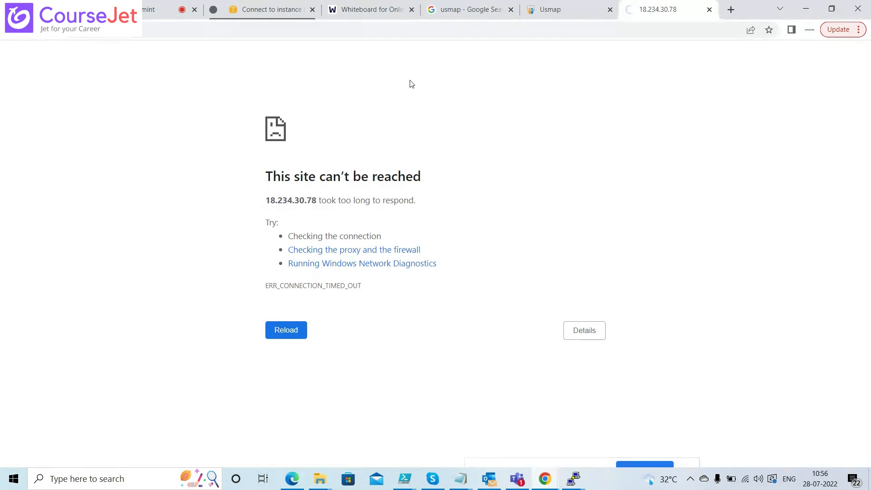
In PuTTY, change directory to /etc/httpd/conf, correcting the path after the first attempt
key("alt+Tab")
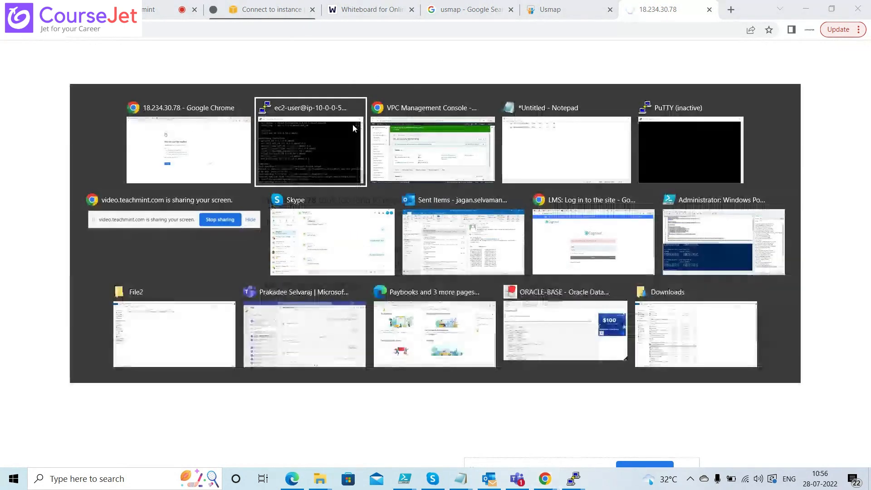
type("cd ")
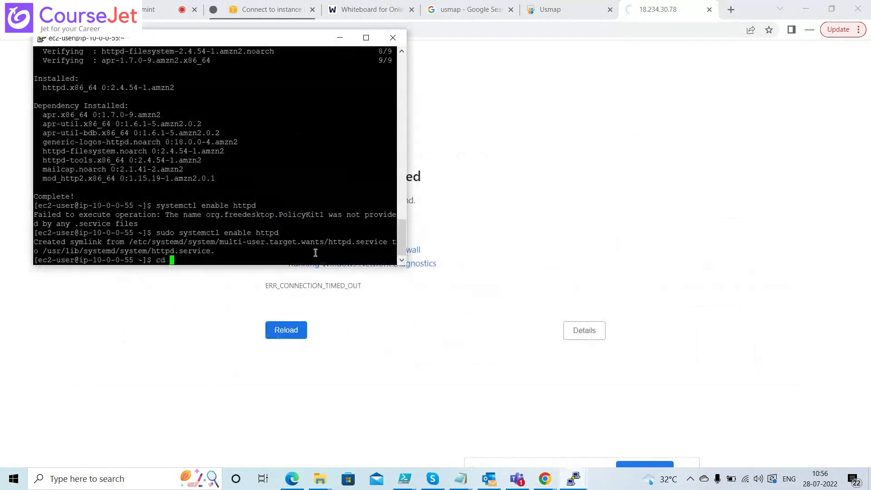
type("etc")
key("Left")
key("Right")
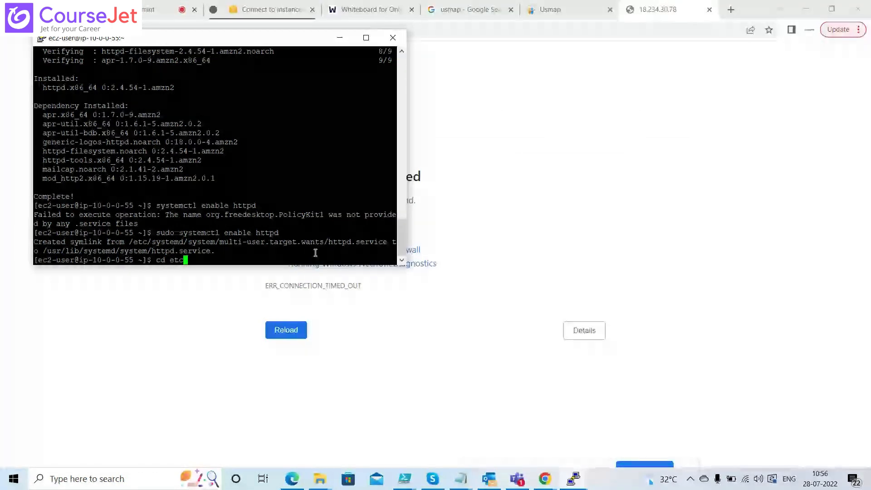
type("/")
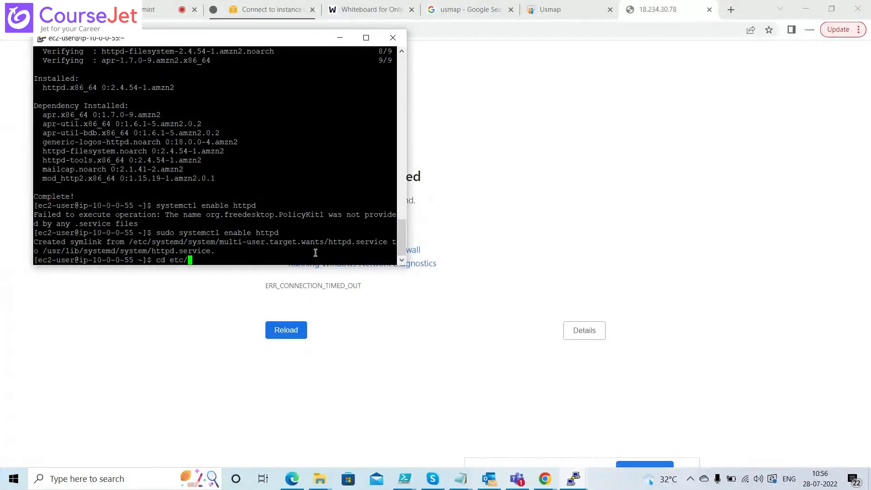
type("httpd/conf")
key("Return")
key("Up")
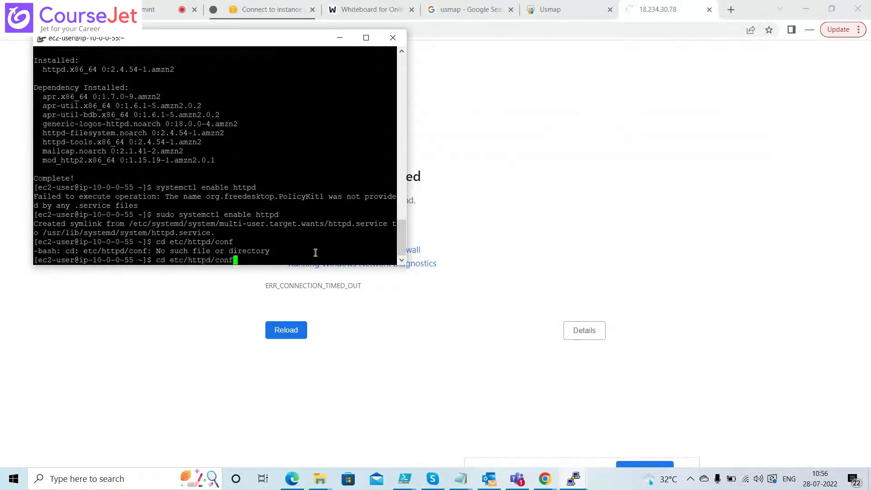
key("Left")
key("Left")
key("Left")
key("Left")
key("Left")
key("Left")
key("Left")
key("Left")
key("Left")
key("Left")
key("Left")
key("Left")
key("Left")
key("Left")
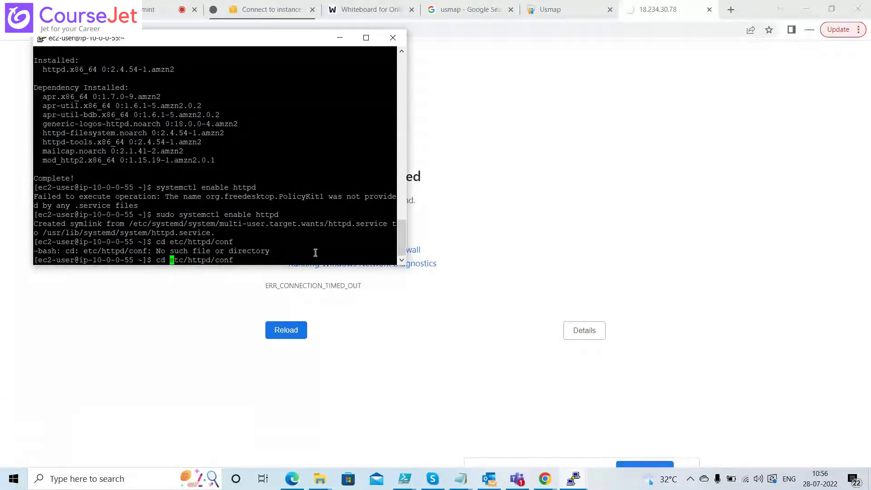
type("/")
key("Return")
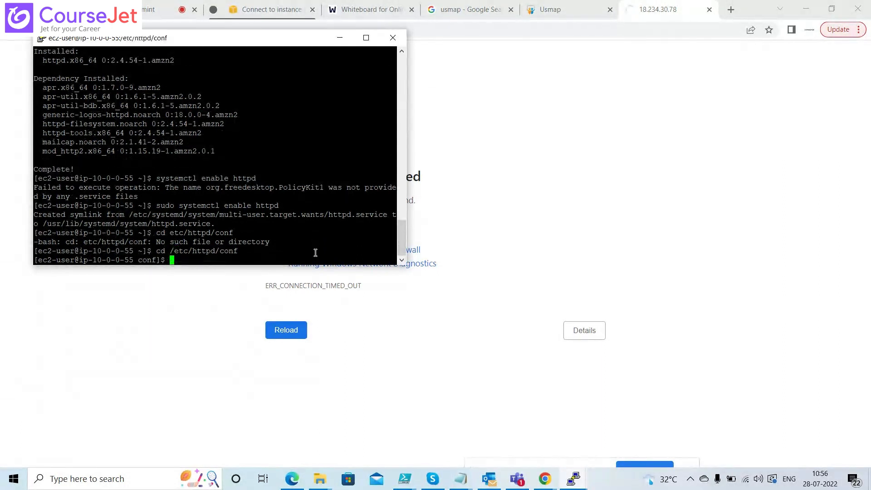
List the conf folder, open httpd.conf in nano without sudo, and exit the unwritable file
type("ls")
key("Return")
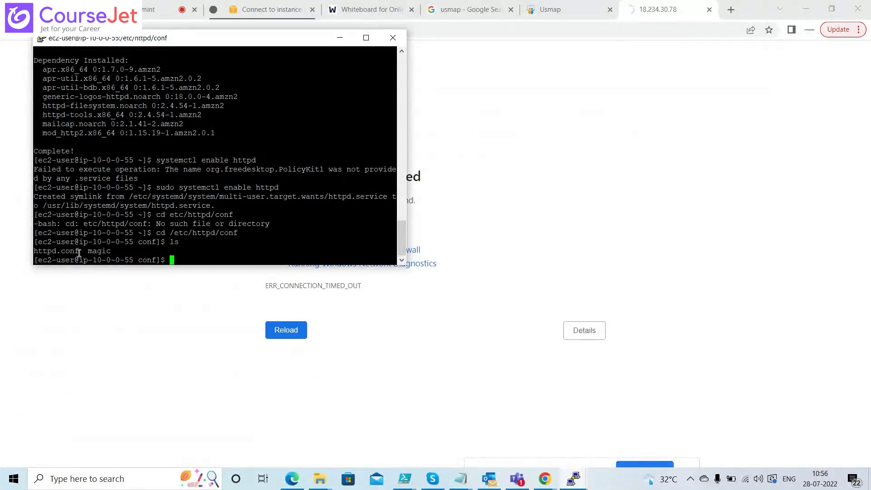
left_click_drag(79, 250, 34, 251)
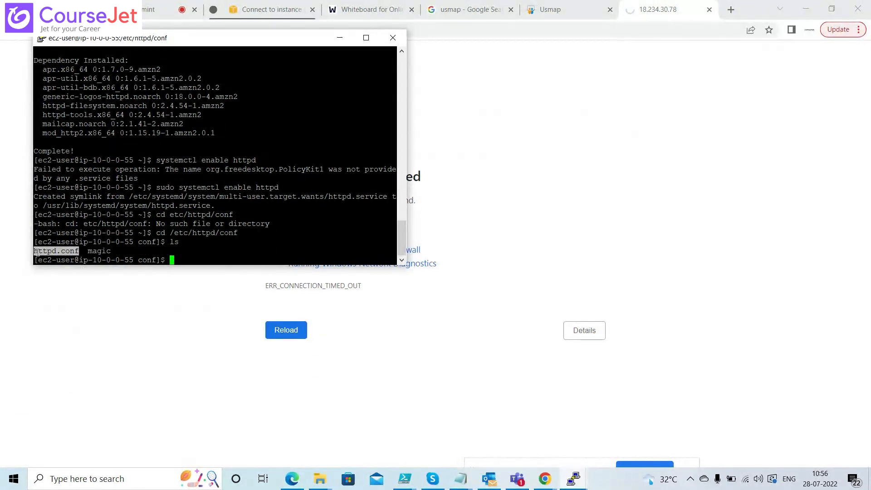
left_click(174, 259)
type("nan")
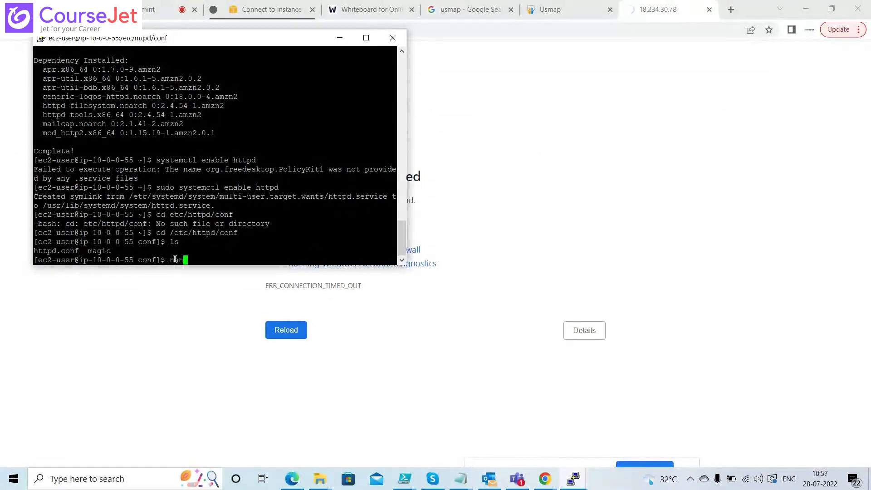
type("o https")
key("Tab")
key("Return")
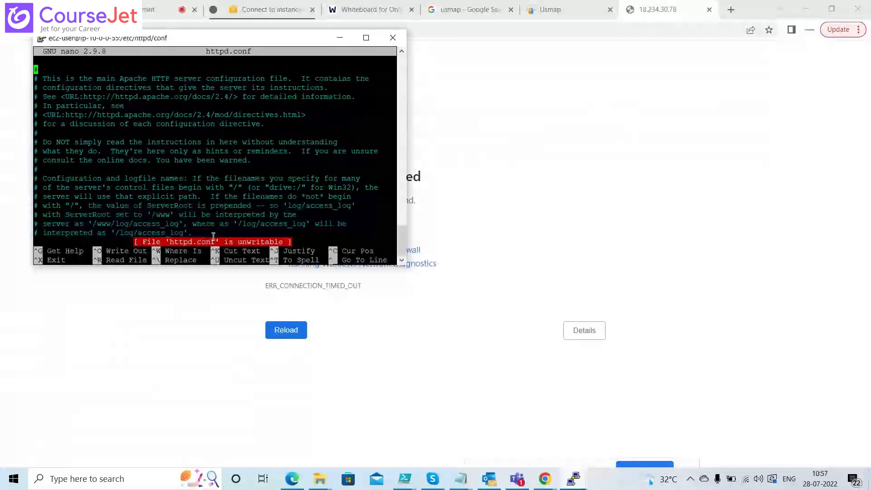
key("ctrl+x")
key("Up")
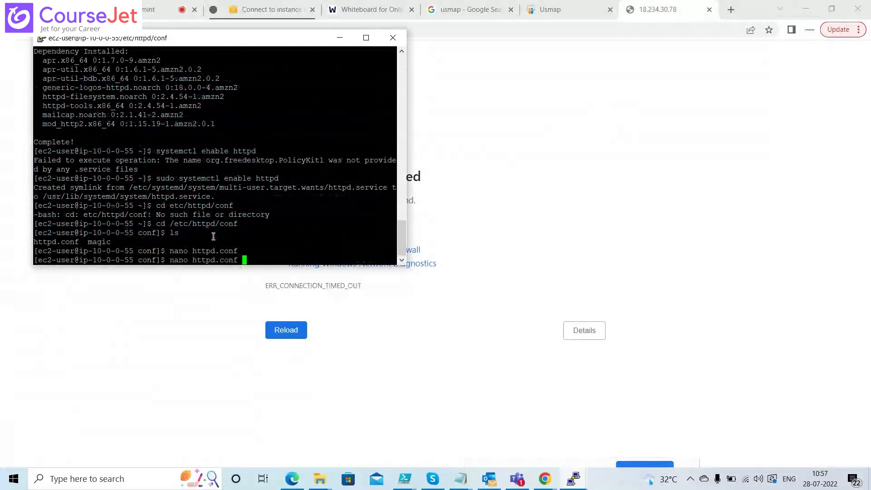
Reopen httpd.conf with 'sudo nano' and scroll down to the DocumentRoot line
key("Home")
type("sudo")
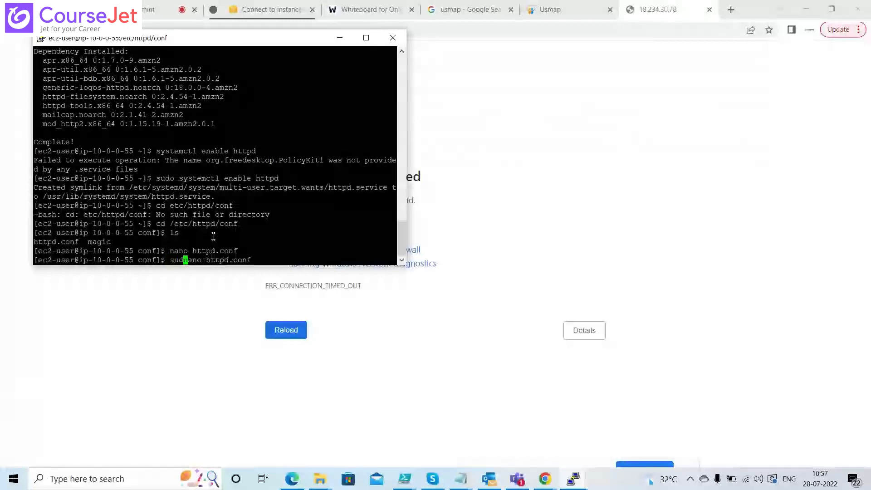
key("Return")
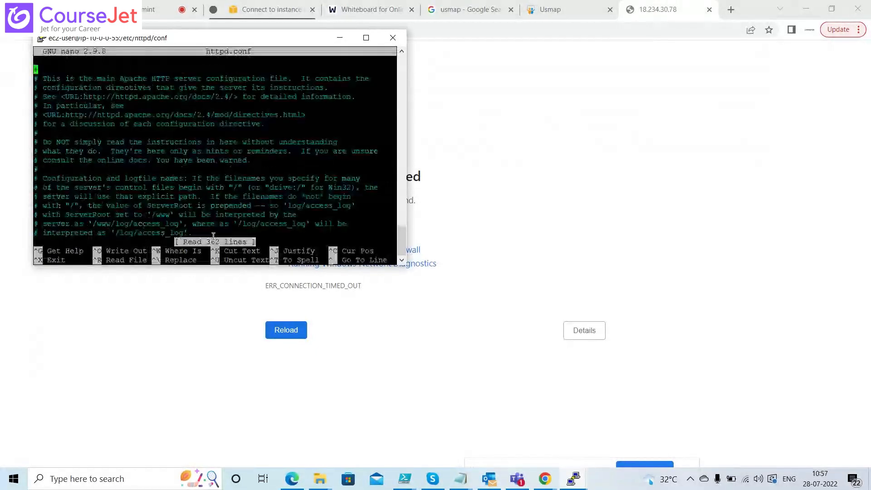
key("Down")
key("Down")
key("Down")
key("Down")
key("Down")
key("Down")
key("Down")
key("Down")
key("Down")
key("Down")
key("Down")
key("Down")
key("Down")
key("Down")
key("Down")
key("Down")
key("Down")
key("Down")
key("Down")
key("Down")
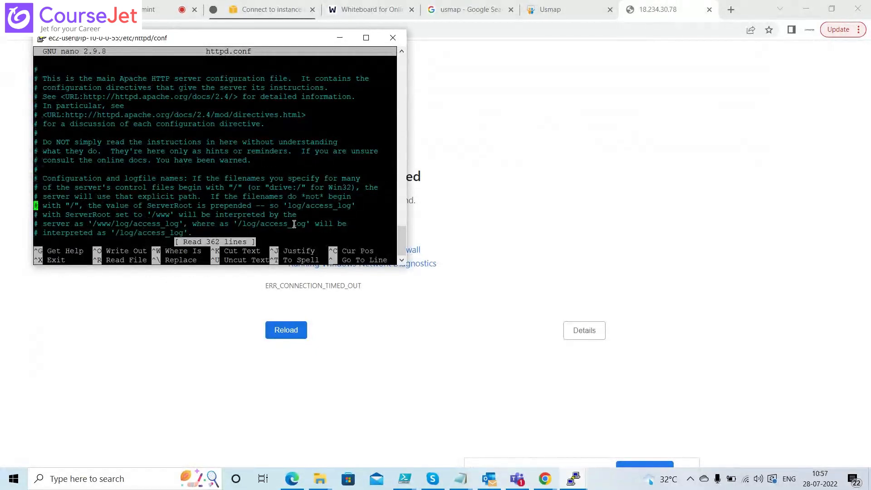
key("Down")
key("Down")
key("Down")
key("Down")
key("Down")
key("Down")
key("Down")
key("Down")
key("Down")
key("Down")
key("Down")
key("Down")
key("Down")
key("Down")
key("Down")
key("Down")
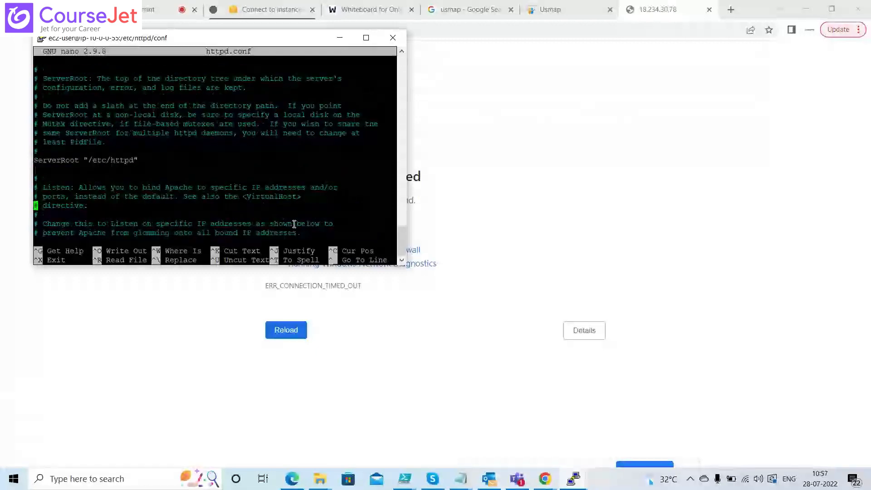
key("Down")
key("Down")
key("Down")
key("Down")
key("Down")
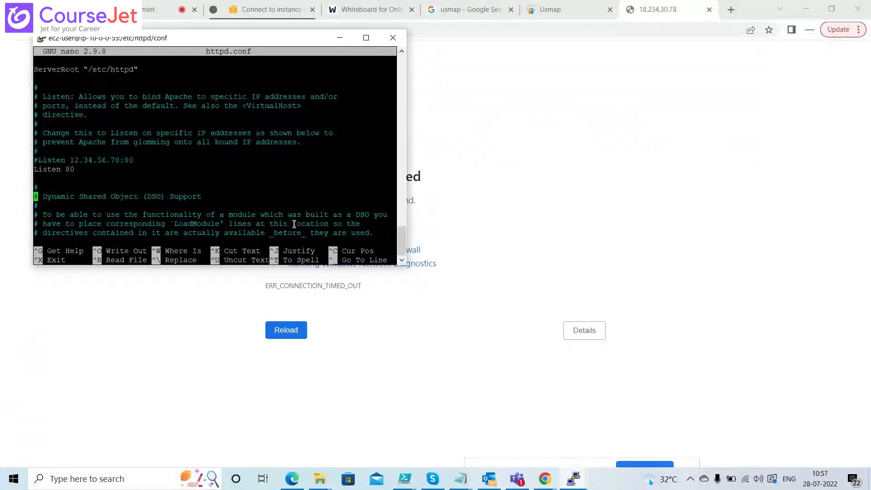
key("Down")
key("Down")
key("Down")
key("Down")
key("Down")
key("Down")
key("Down")
key("Down")
key("Down")
key("Down")
key("Down")
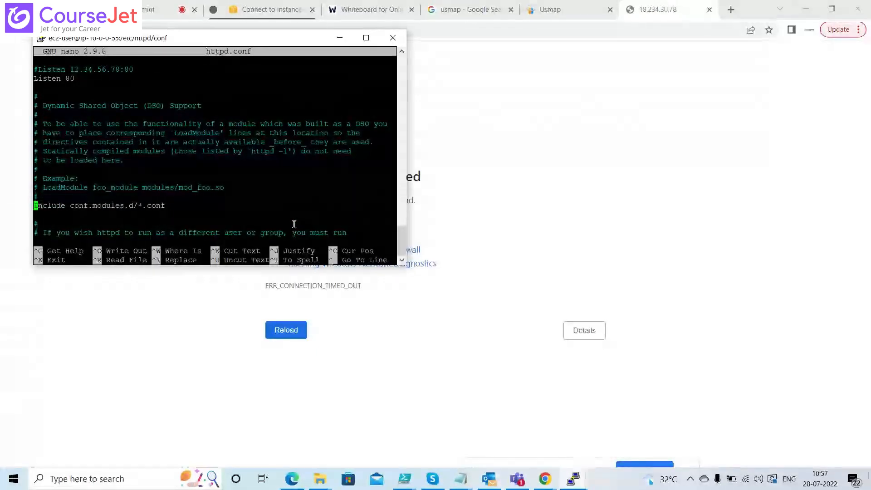
key("Down")
key("Down")
key("Down")
key("Down")
key("Down")
key("Down")
key("Down")
key("Down")
key("Down")
key("Down")
key("Down")
key("Down")
key("Down")
key("Down")
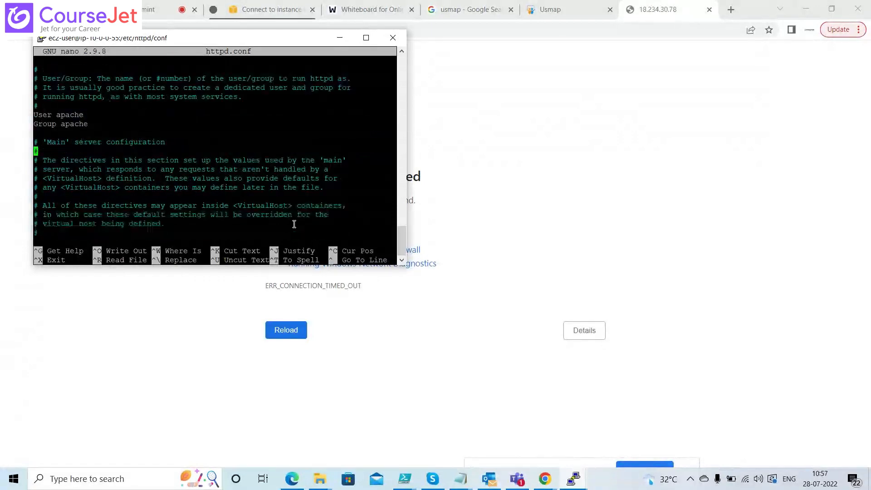
key("Down")
key("Down")
key("Down")
key("Down")
key("Down")
key("Down")
key("Down")
key("Down")
key("Down")
key("Down")
key("Down")
key("Down")
key("Down")
key("Down")
key("Down")
key("Down")
key("Down")
key("Down")
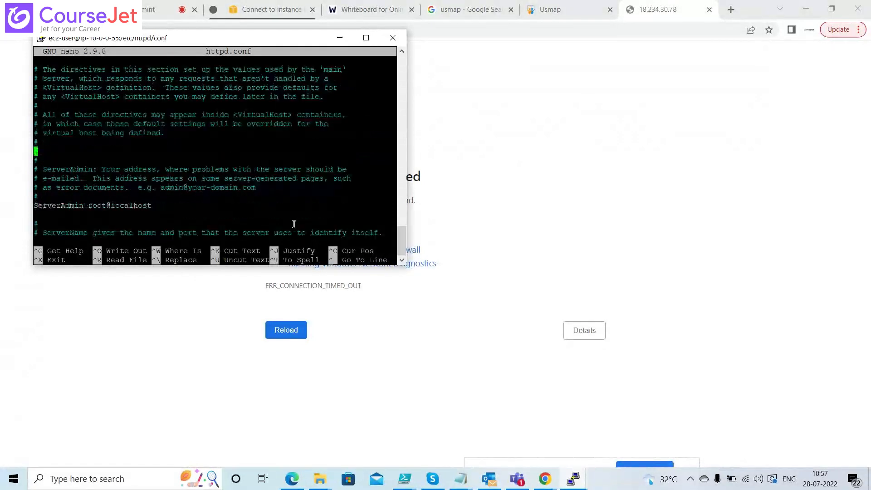
key("Down")
key("Down")
key("Down")
key("Down")
key("Down")
key("Down")
key("Down")
key("Down")
key("Down")
key("Down")
key("Down")
key("Down")
key("Down")
key("Down")
key("Down")
key("Down")
key("Down")
key("Down")
key("Down")
key("Down")
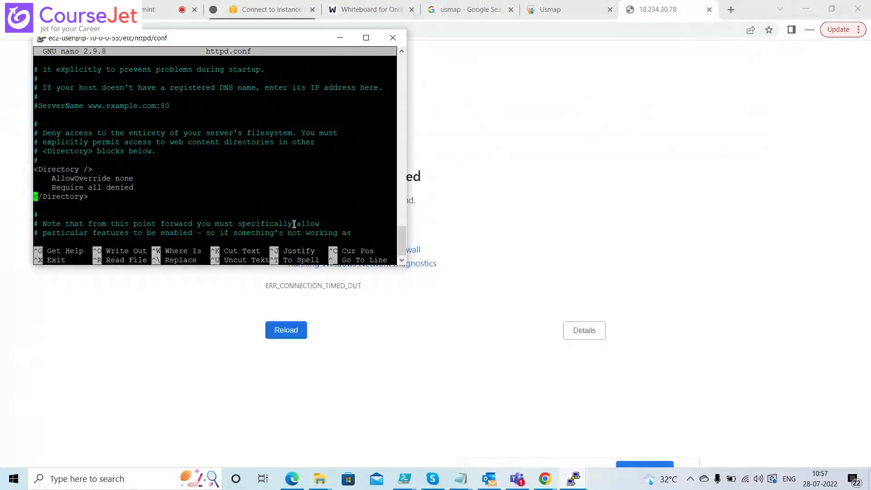
key("Down")
key("Down")
key("Down")
key("Down")
key("Down")
key("Down")
key("Down")
key("Down")
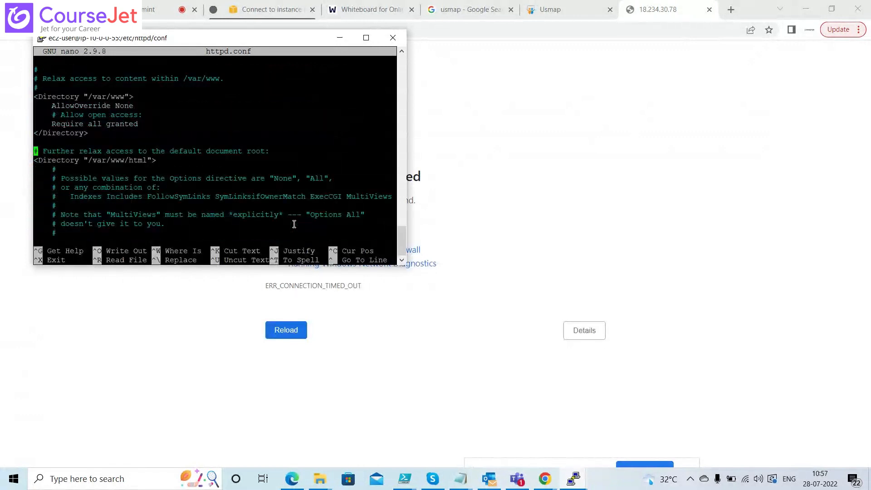
key("Up")
key("Up")
key("Up")
key("Up")
key("Up")
key("Up")
key("Up")
key("Up")
key("Up")
key("Up")
key("Up")
key("Up")
key("Up")
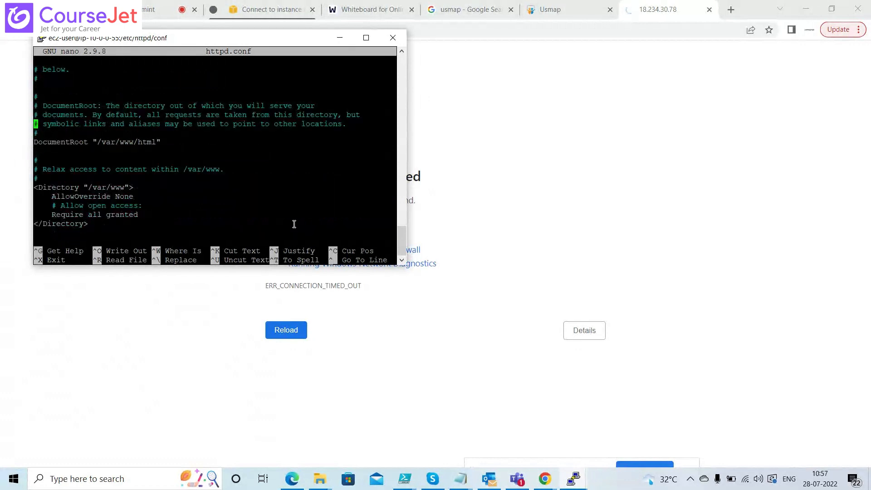
key("Down")
key("Down")
Copy the /var/www/html DocumentRoot path, then exit nano
left_click_drag(172, 142, 111, 142)
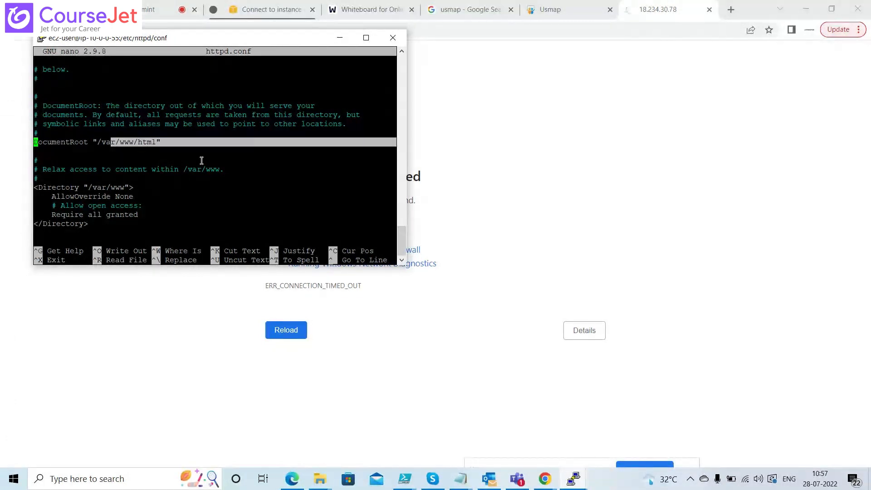
left_click(188, 154)
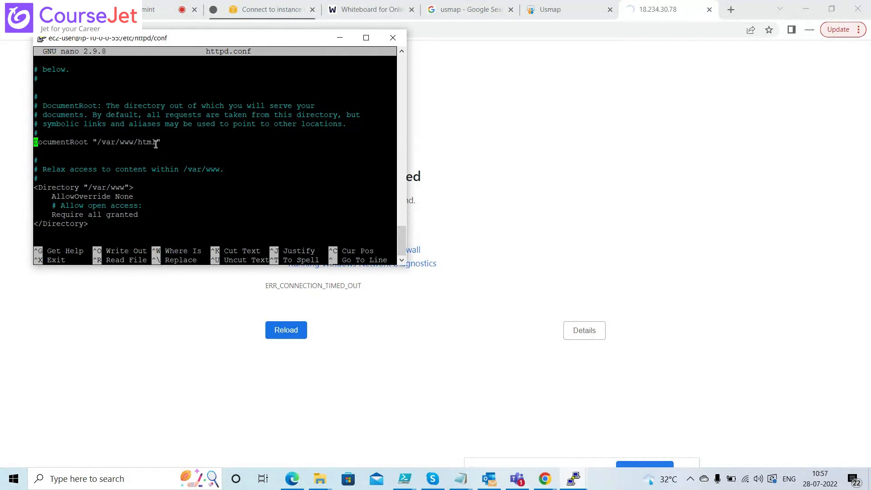
left_click_drag(155, 143, 100, 145)
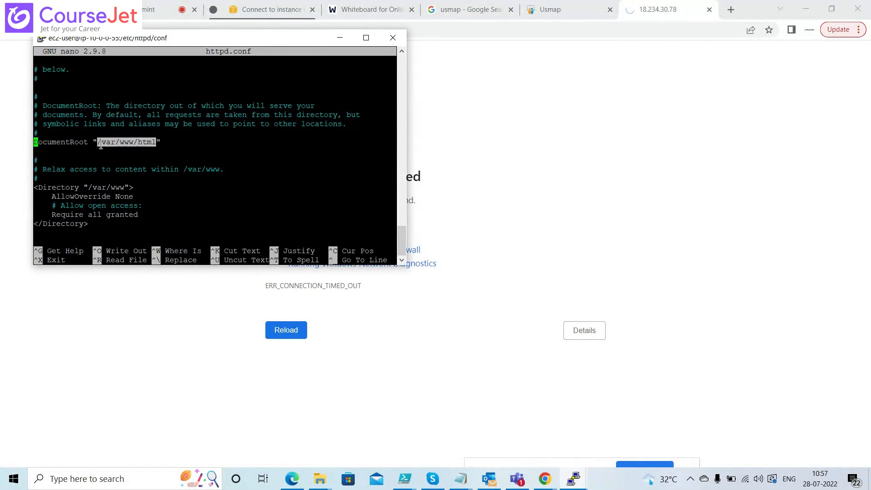
key("ctrl+c")
left_click(215, 193)
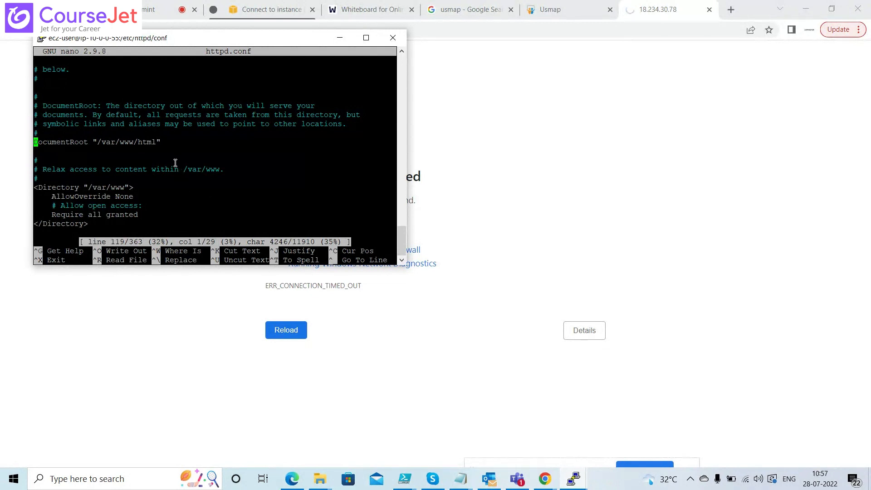
left_click_drag(157, 142, 99, 141)
right_click(99, 141)
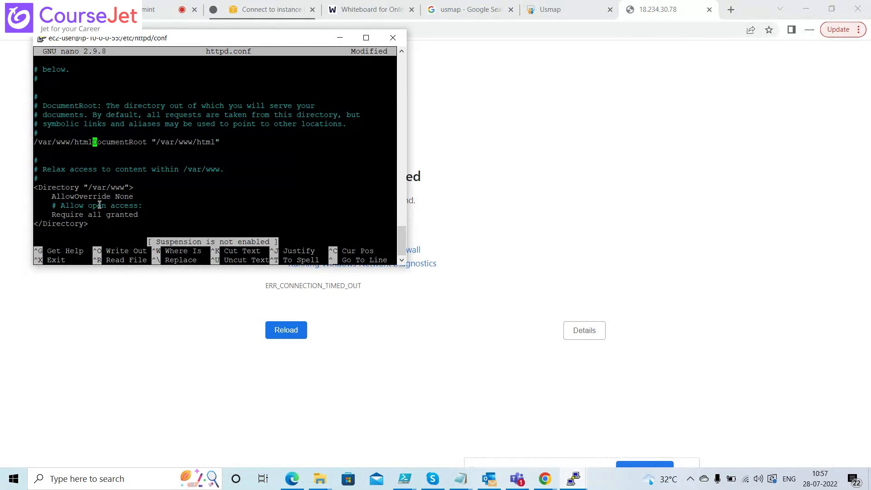
key("ctrl+x")
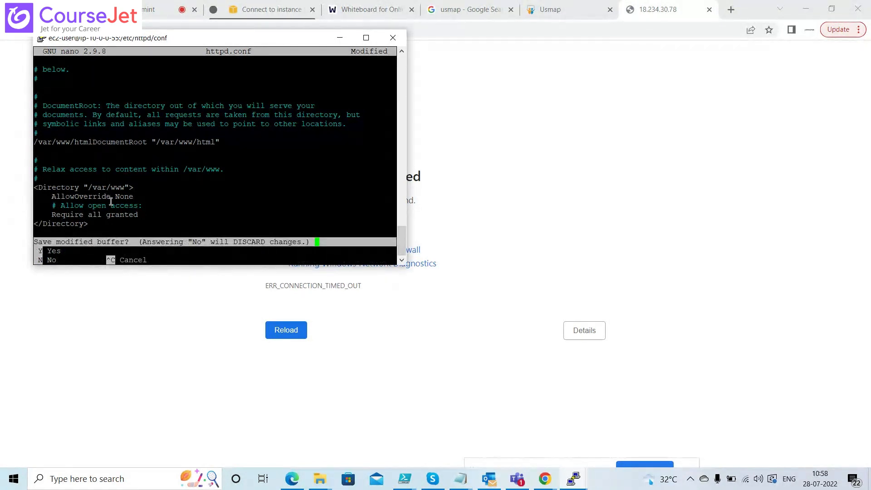
Quit httpd.conf without saving, move into /var/www/html and list its contents
key("n")
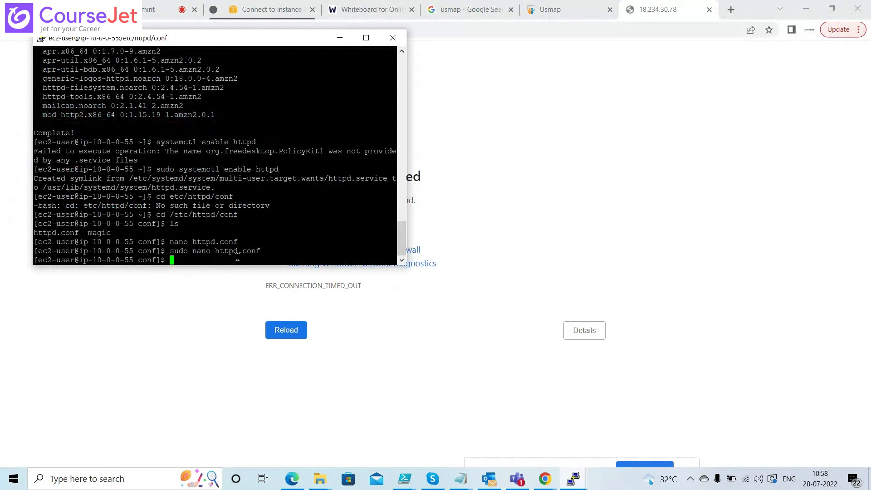
type("cd /var/www/html")
key("Return")
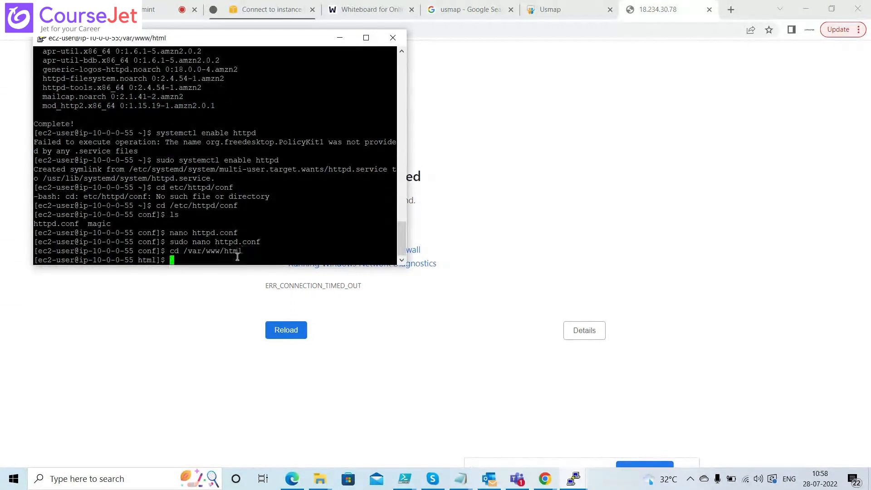
type("ls")
key("Return")
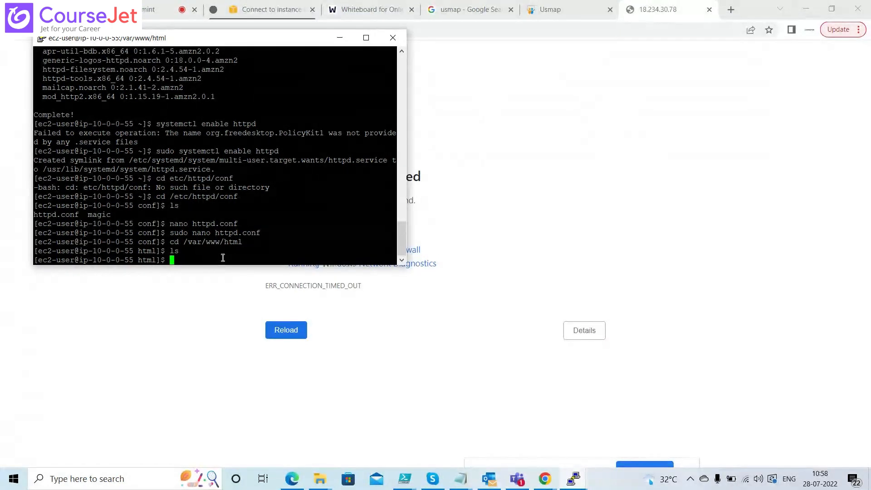
type("nano mywebsite")
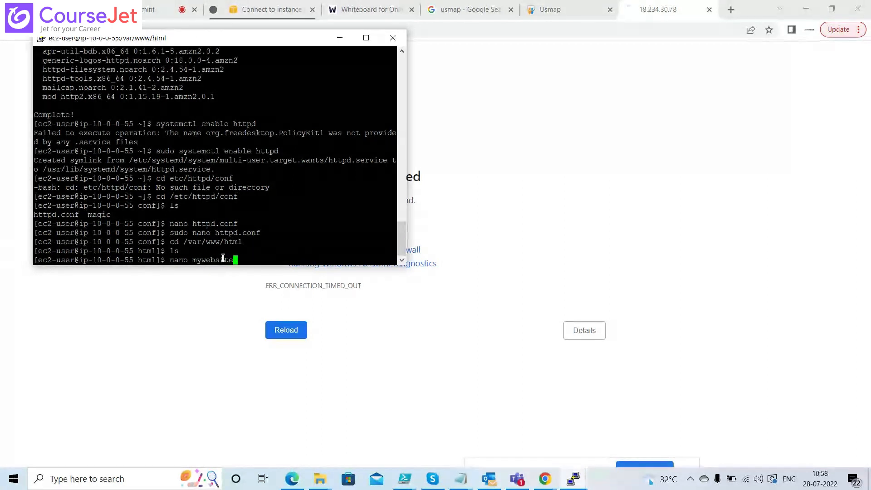
Try creating mywebsite.html in nano without sudo; the save fails, so discard and quit
type(".html")
key("Return")
type("T")
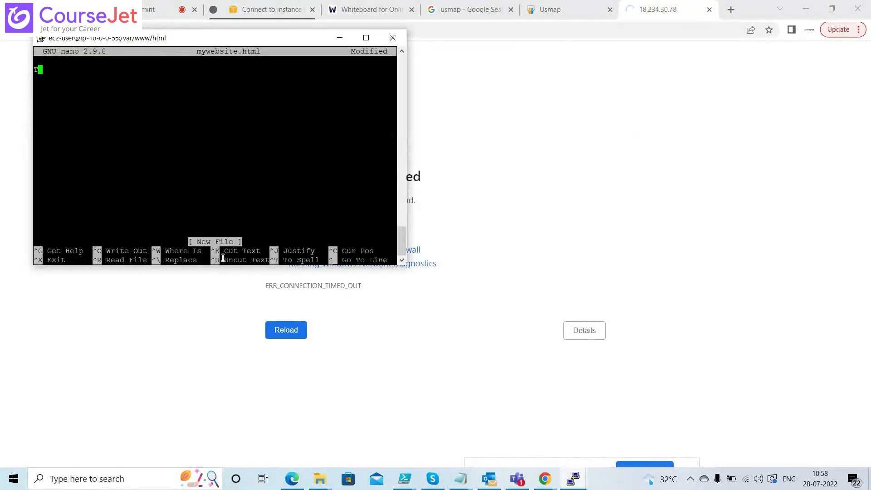
type("his is MY Website")
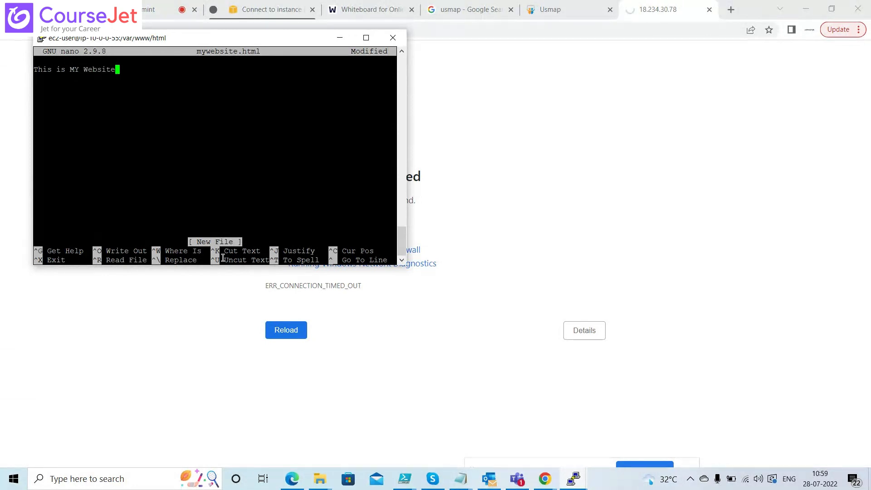
key("ctrl+x")
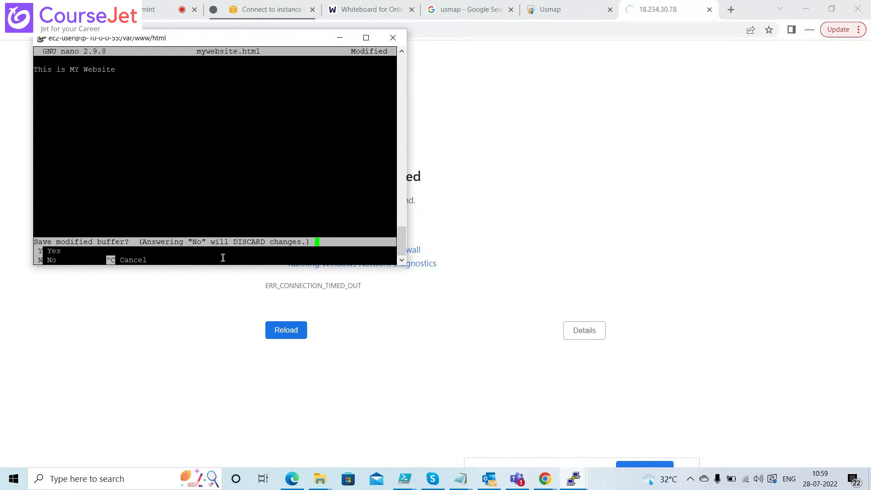
key("y")
key("Return")
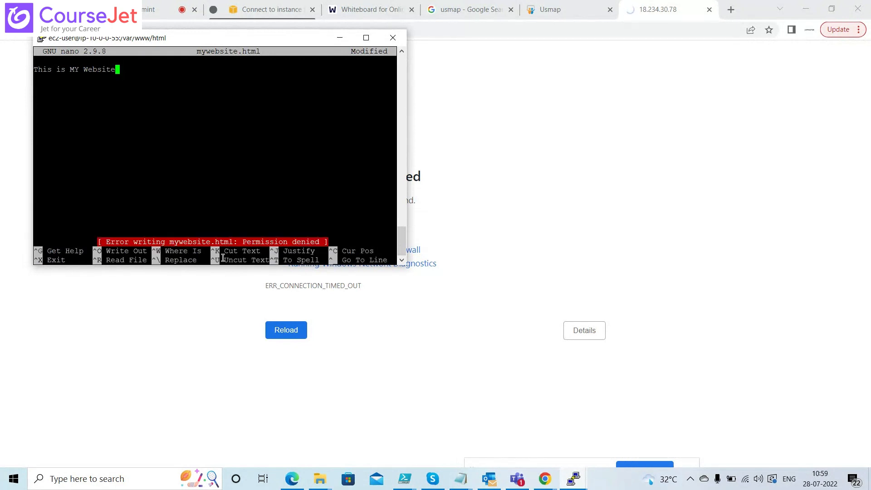
key("ctrl+x")
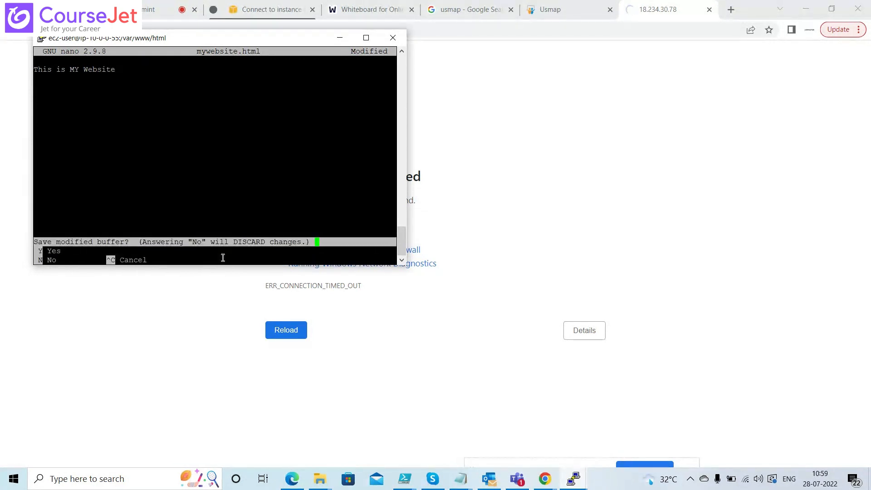
key("n")
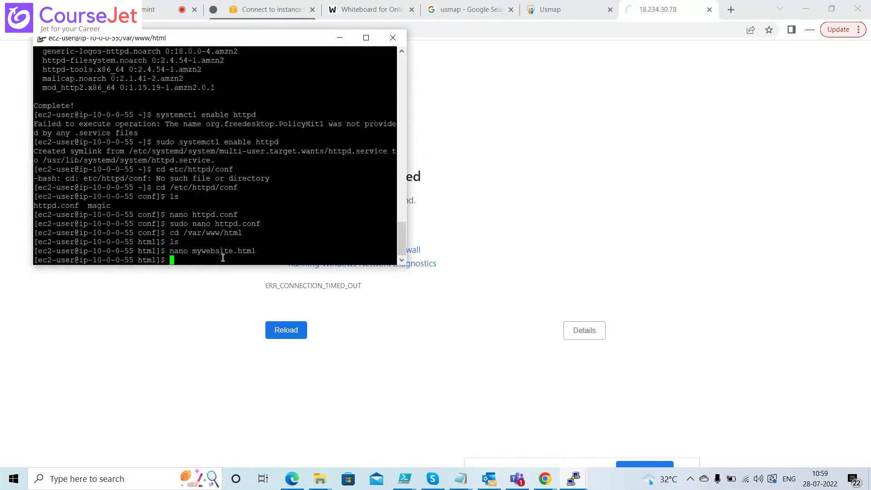
With sudo nano, save mywebsite.html containing 'This is MY First Website' and verify with ls
key("Up")
key("Left")
key("Left")
key("Left")
key("Left")
key("Left")
key("Left")
key("Left")
key("Left")
key("Left")
key("Left")
key("Left")
key("Left")
key("Left")
key("Left")
key("Left")
key("Left")
key("Left")
key("Left")
key("Left")
type("sudo")
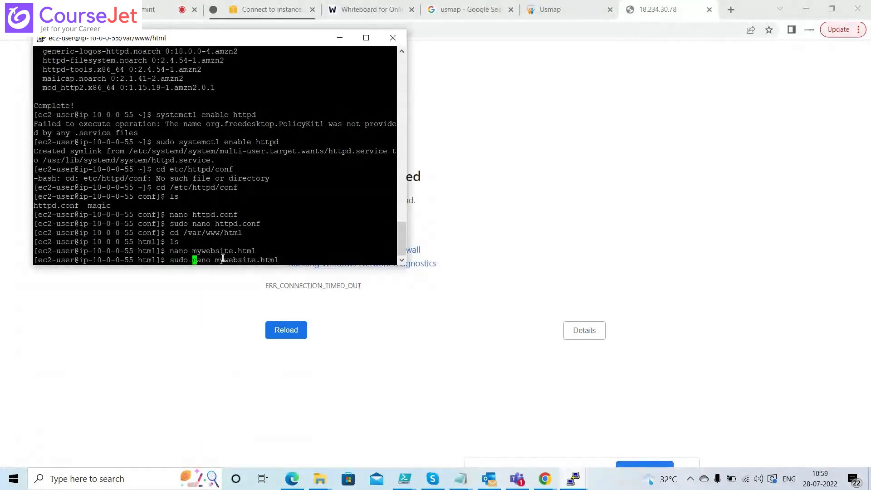
key("Return")
type("<")
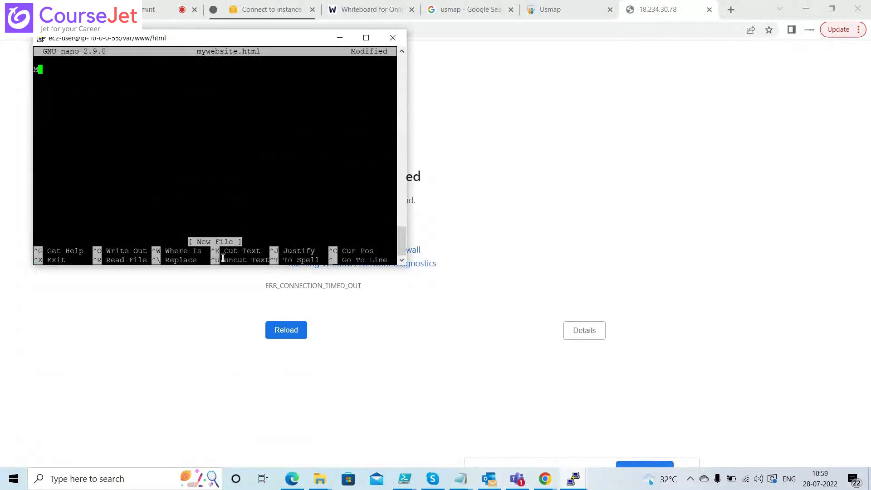
key("BackSpace")
type("This is MY First ")
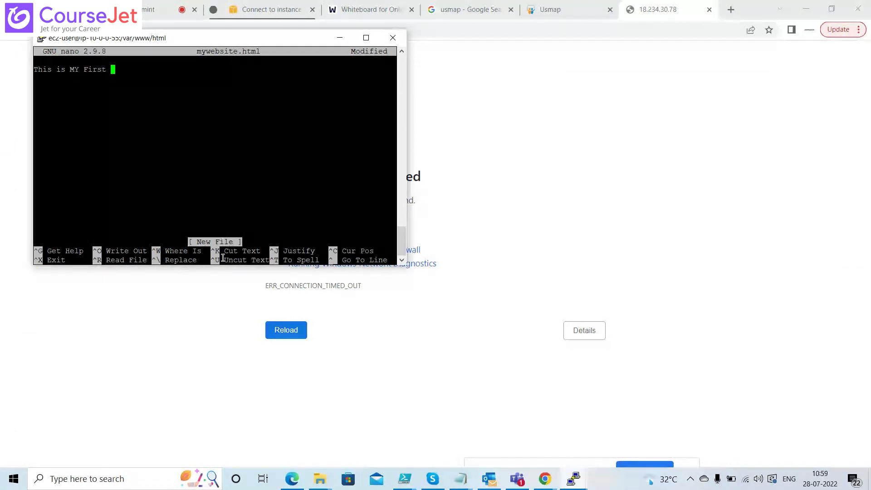
type("Website")
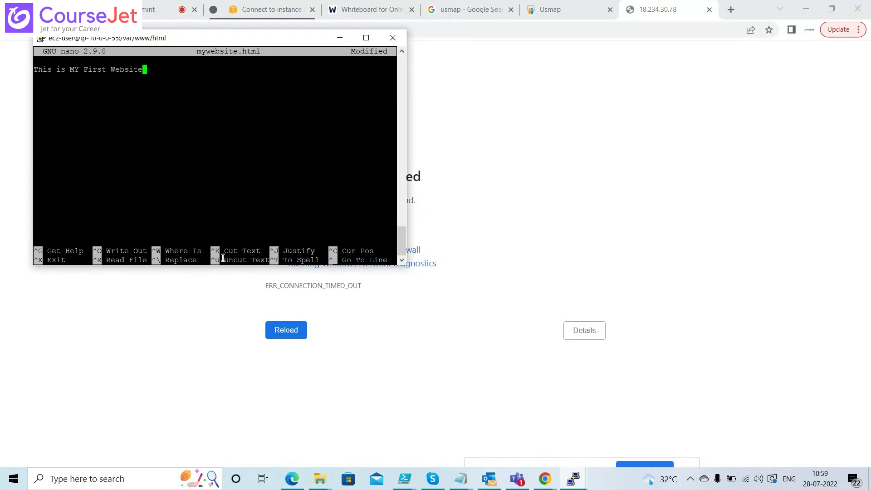
key("ctrl+x")
key("y")
key("Return")
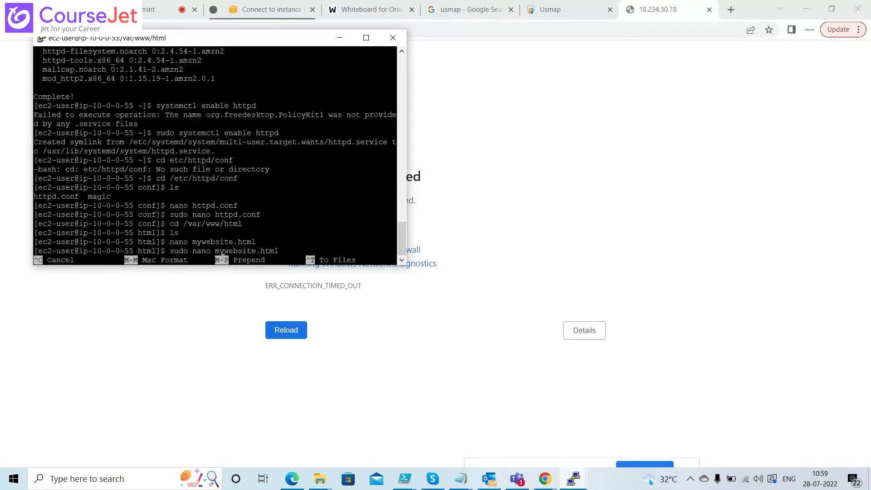
type("ls")
key("Return")
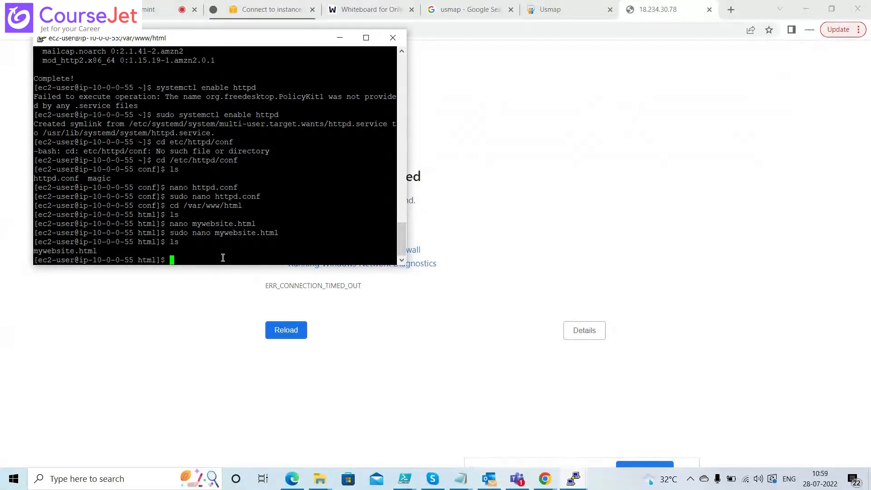
key("alt+Tab")
key("alt+Tab")
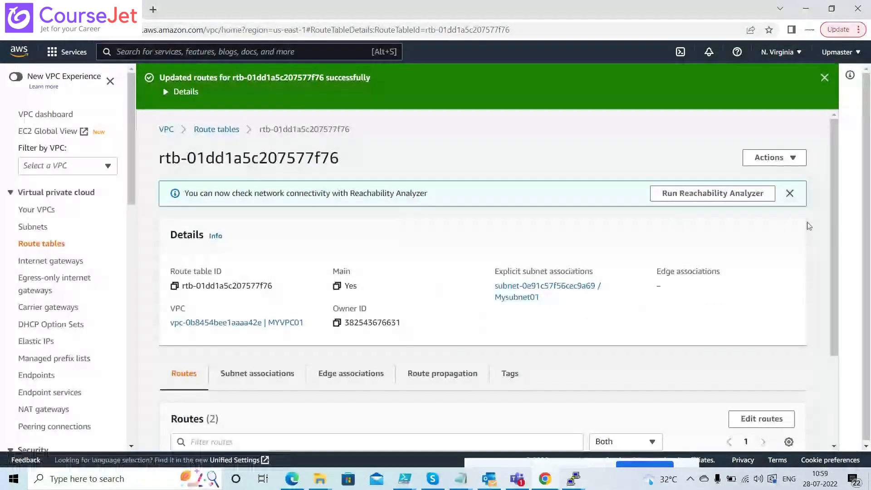
Select only the MYSG security group and open its inbound rules for editing
scroll(831, 253, "down", 3)
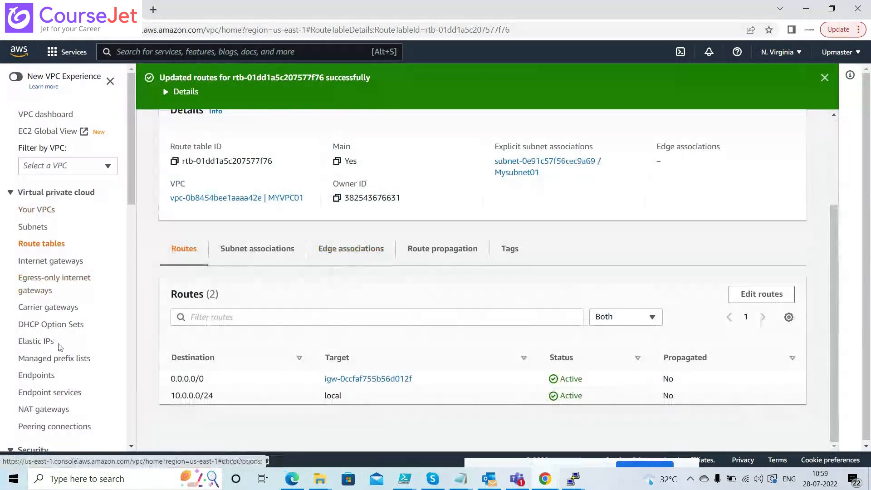
left_click_drag(130, 205, 130, 327)
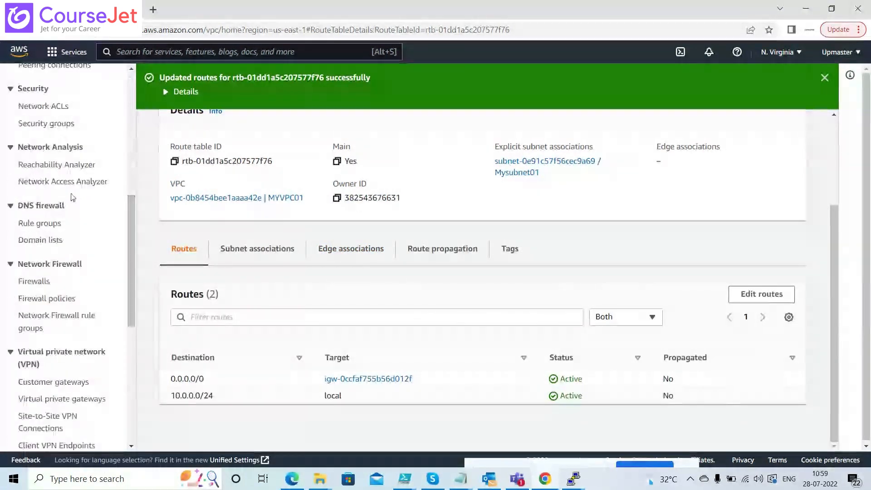
left_click(56, 129)
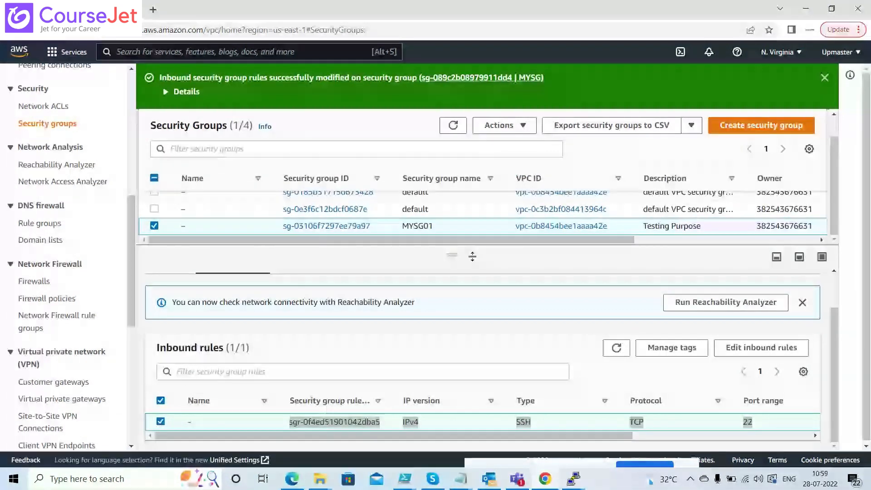
scroll(834, 184, "up", 2)
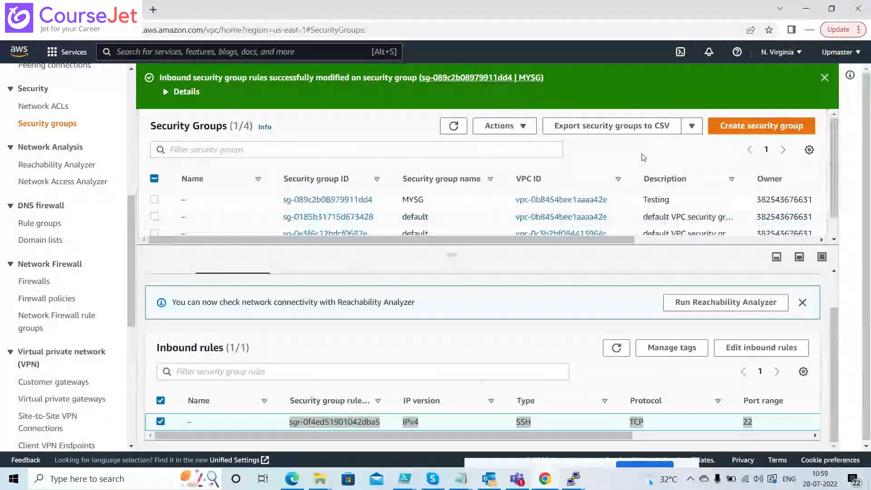
left_click(154, 200)
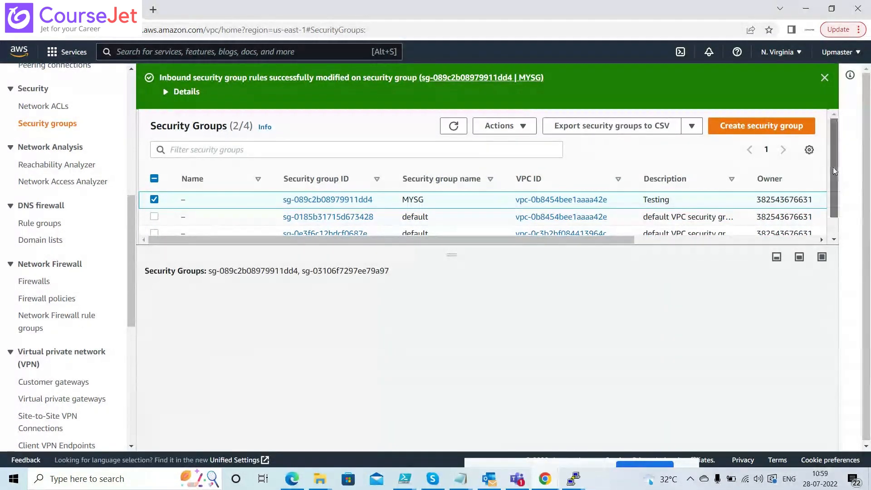
scroll(833, 171, "down", 2)
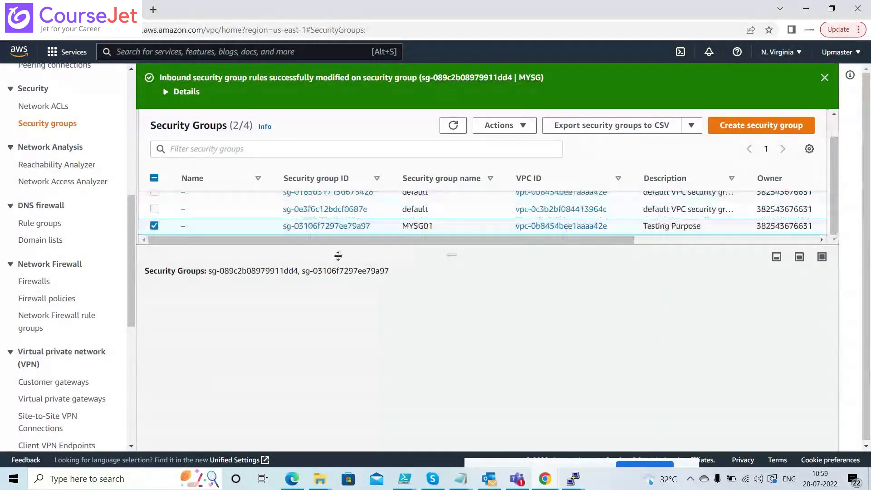
left_click(154, 225)
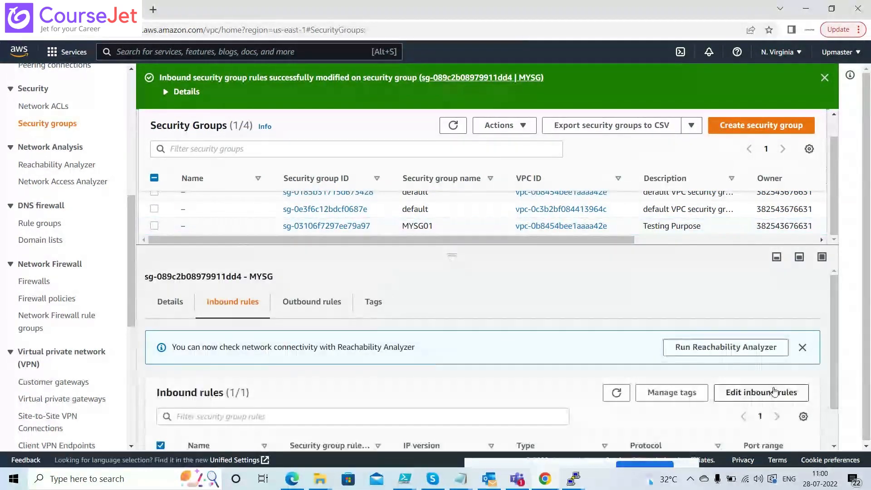
left_click(774, 392)
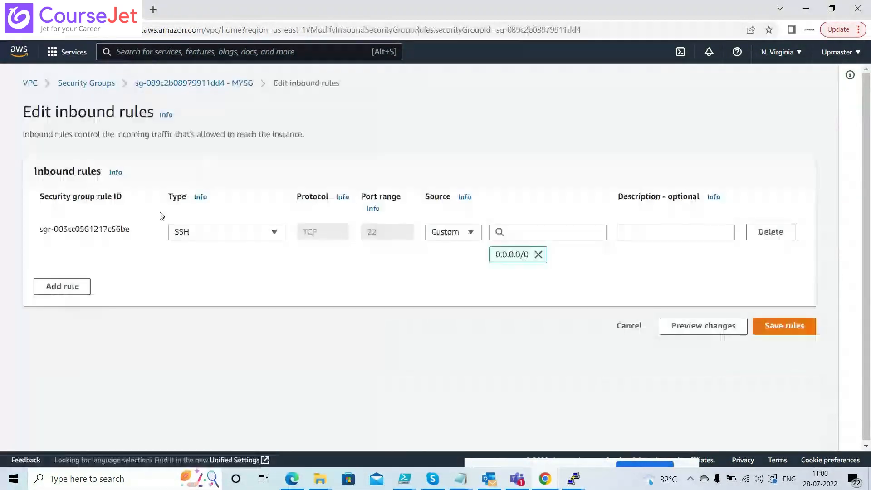
Add an HTTP port 80 inbound rule from 0.0.0.0/0 and save the rules
left_click(82, 285)
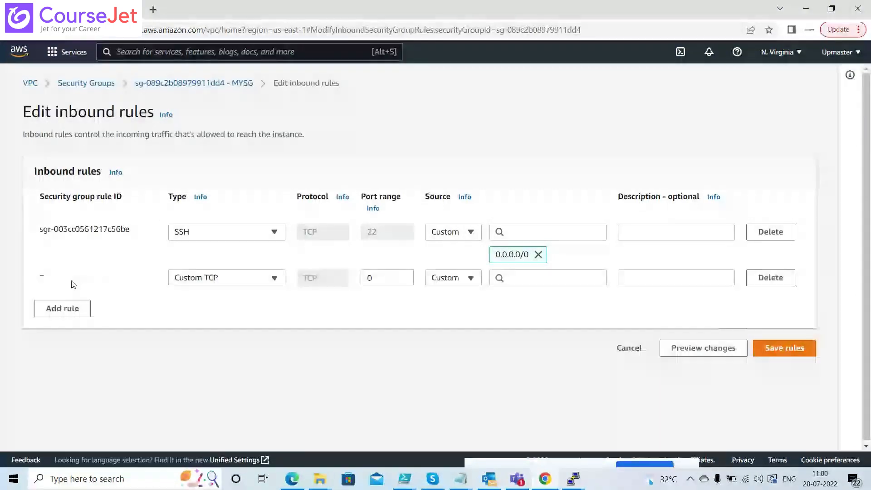
left_click(230, 278)
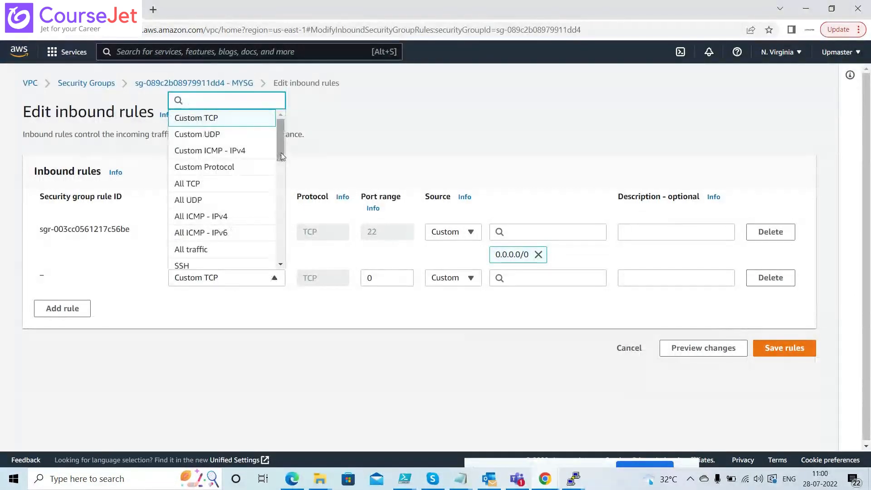
left_click_drag(279, 154, 279, 195)
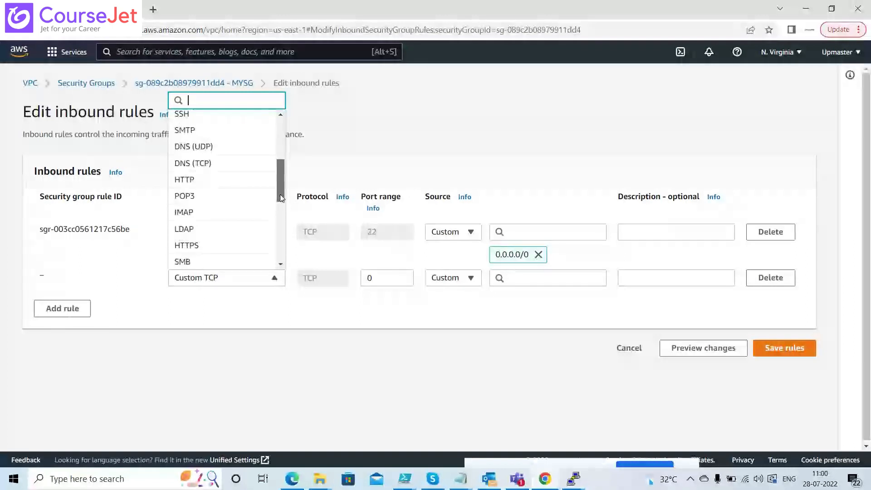
left_click(204, 180)
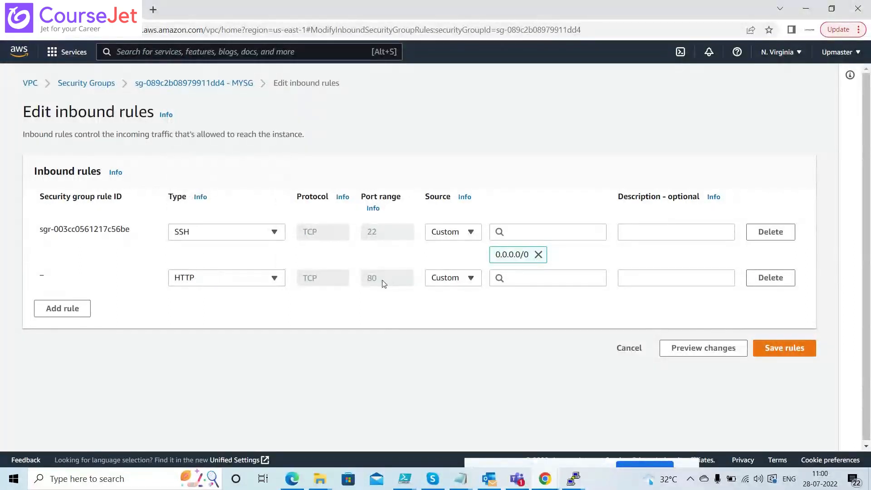
left_click(564, 278)
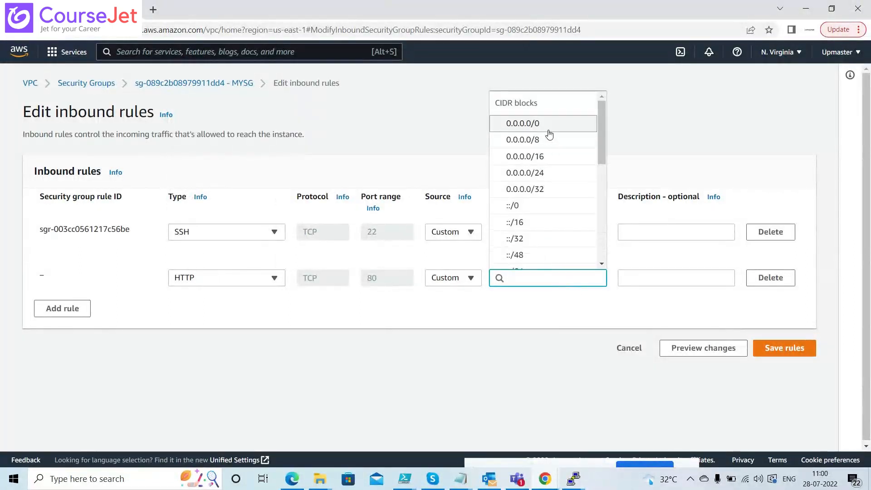
left_click(547, 131)
left_click(768, 372)
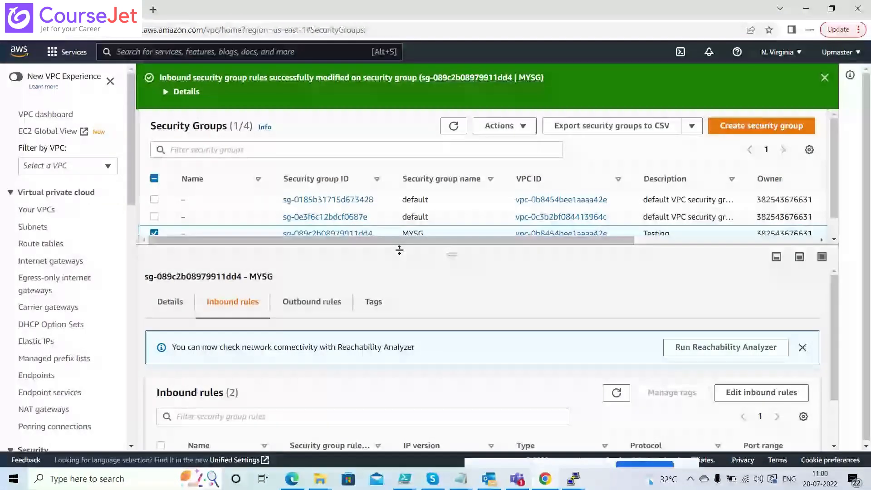
Retry the unreachable site at 18.234.30.78 in the browser, then close its tab
key("alt+Tab")
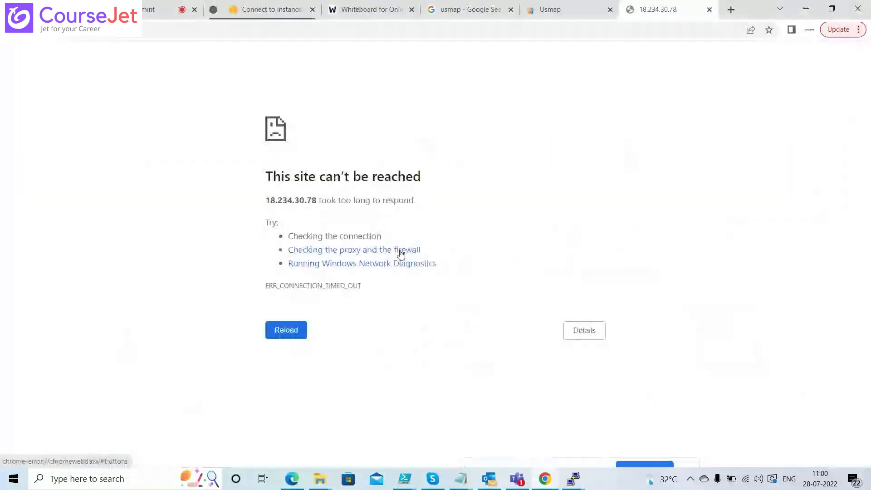
left_click(53, 36)
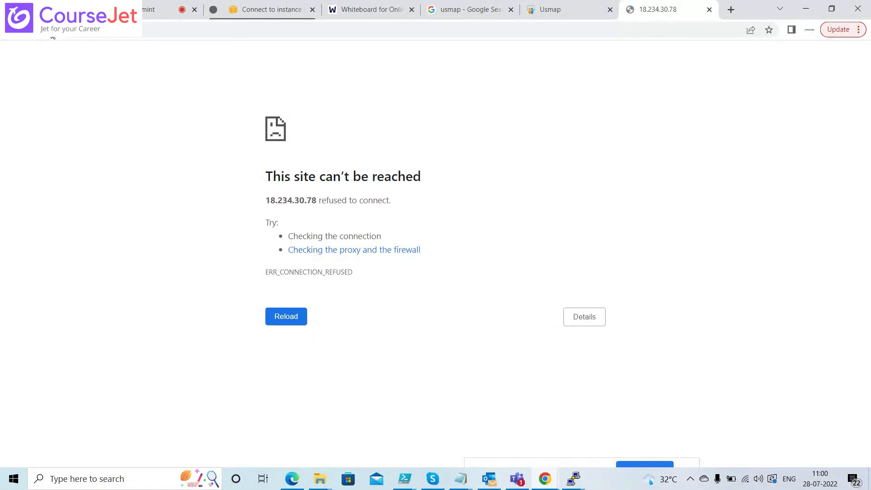
left_click(322, 31)
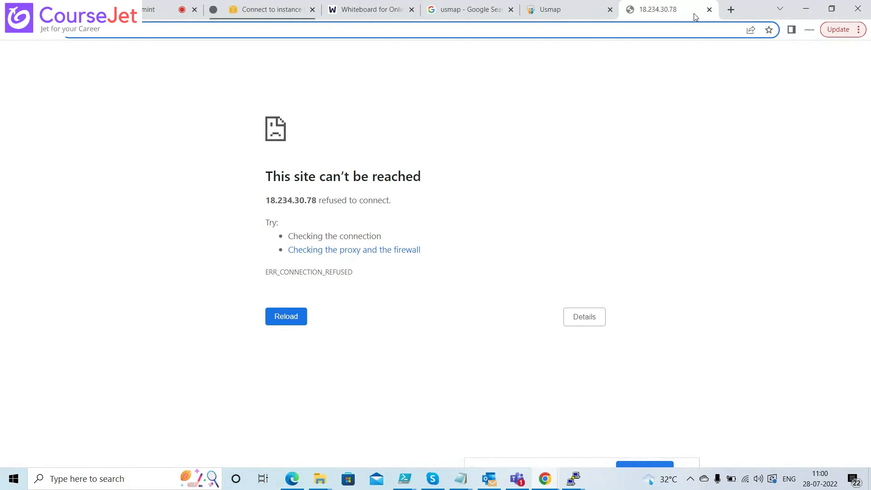
left_click(709, 9)
In PuTTY, change the recalled enable command to 'sudo systemctl restart httpd' and run it
key("alt+Tab")
key("alt+Tab")
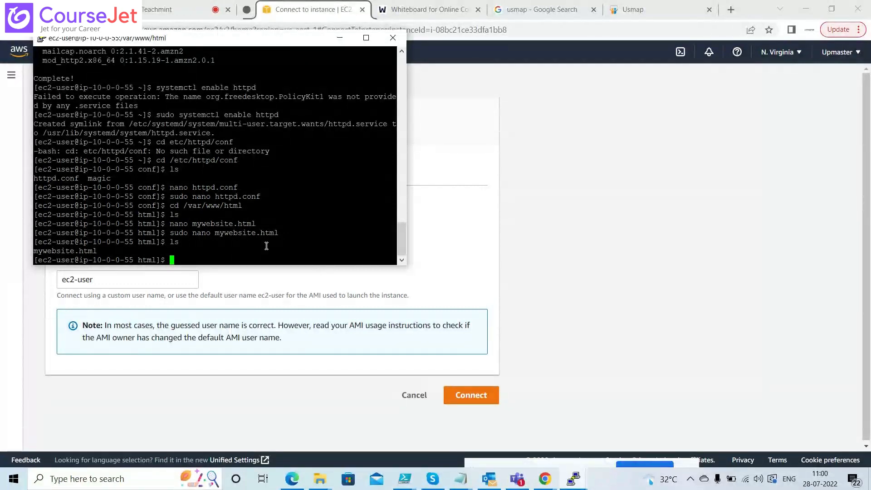
key("Up")
key("Up")
key("Up")
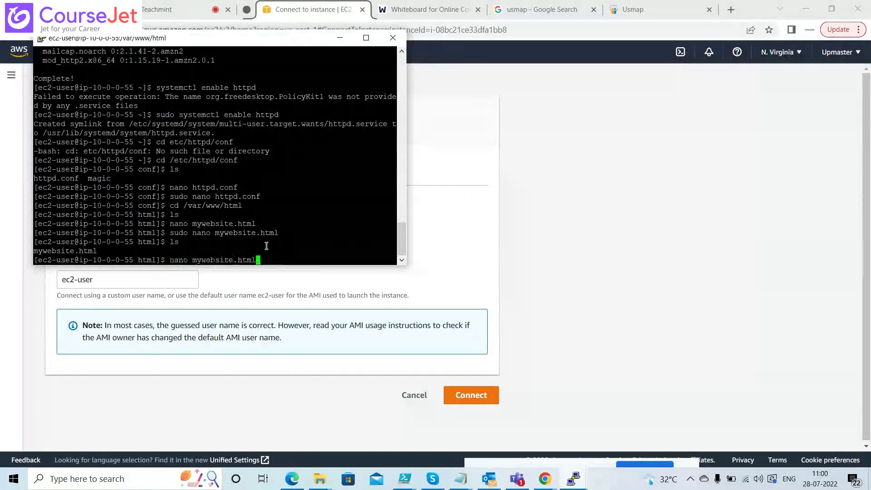
key("Up")
key("Up")
key("Up")
key("Up")
key("Up")
key("Up")
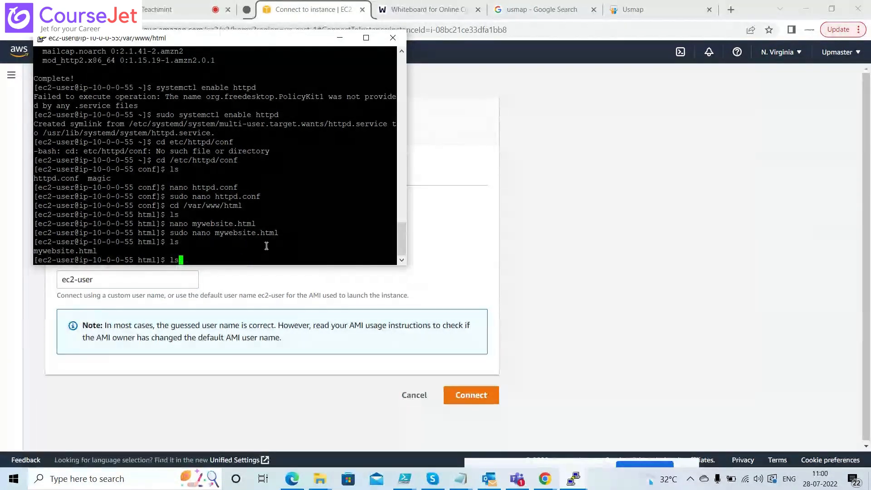
key("Up")
key("Up")
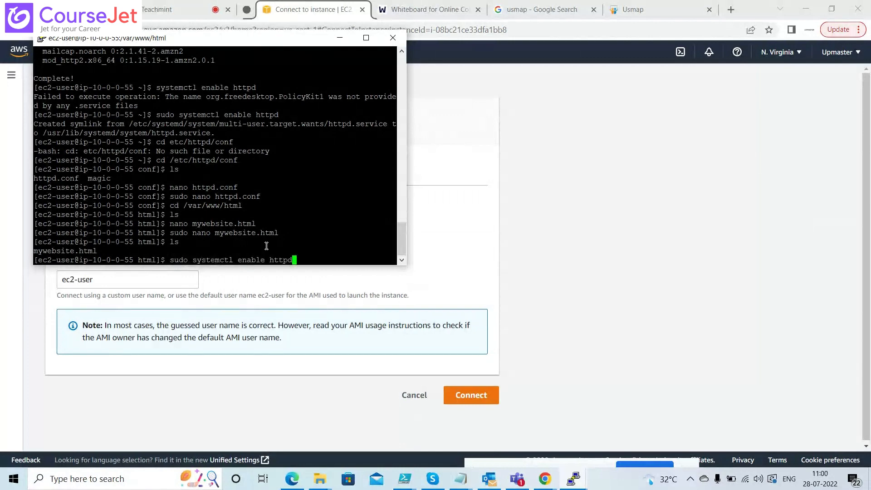
key("Left")
key("Left")
key("Left")
key("Left")
key("Left")
key("Left")
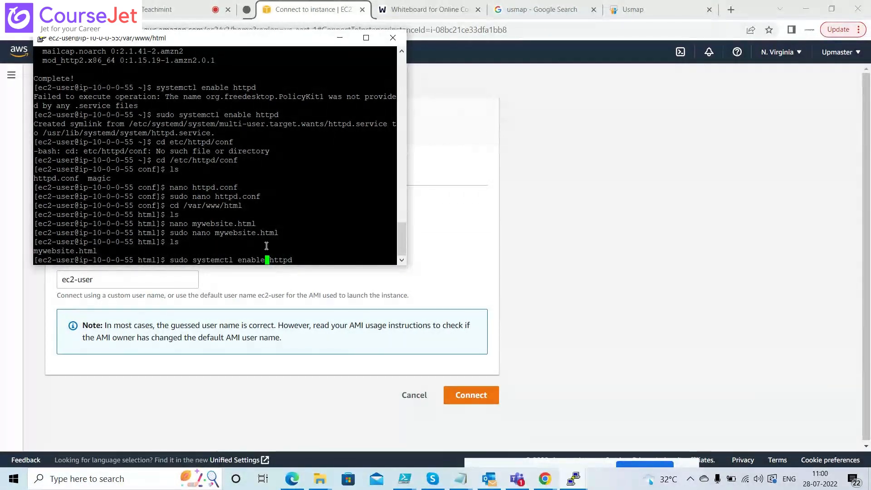
key("BackSpace")
key("BackSpace")
key("BackSpace")
key("BackSpace")
key("BackSpace")
key("BackSpace")
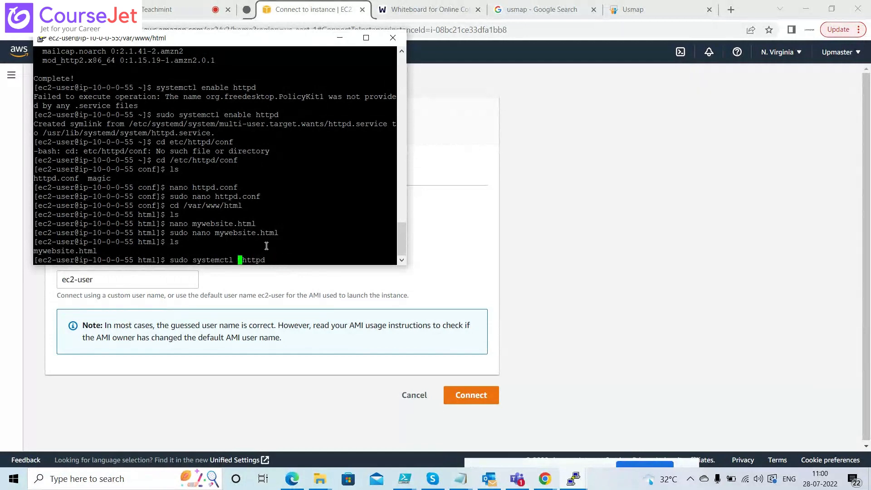
type("restart")
key("Return")
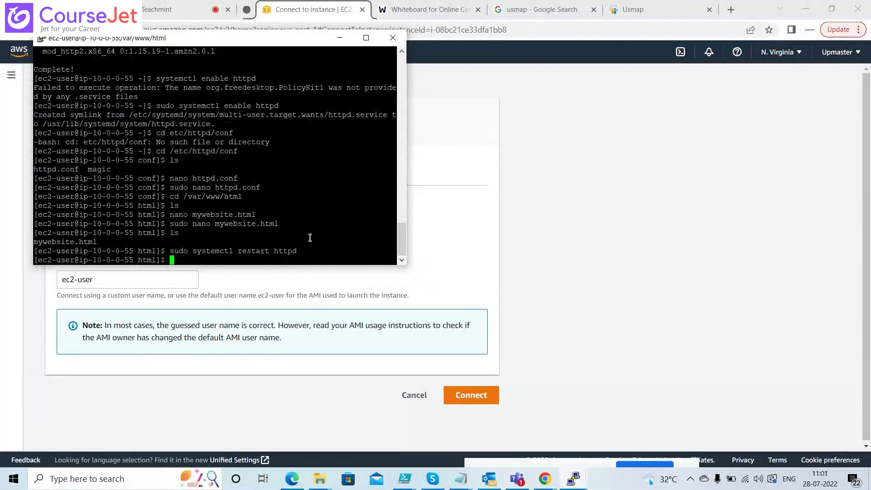
key("alt+Tab")
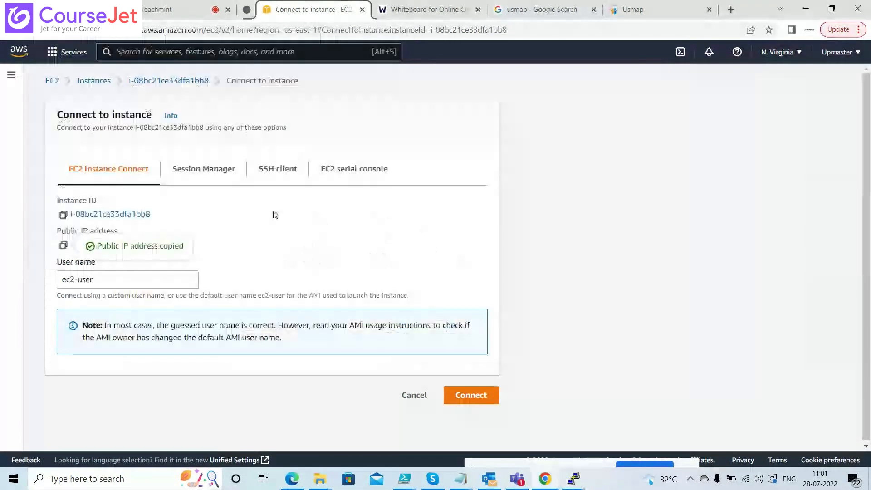
Open a Chrome incognito window and load the Apache test page at public IP 18.234.30.78
key("alt+Tab")
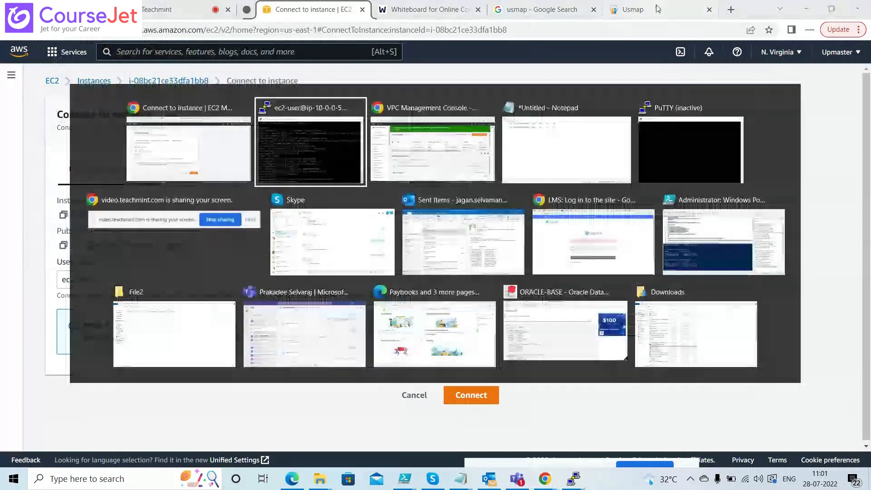
key("alt+Tab")
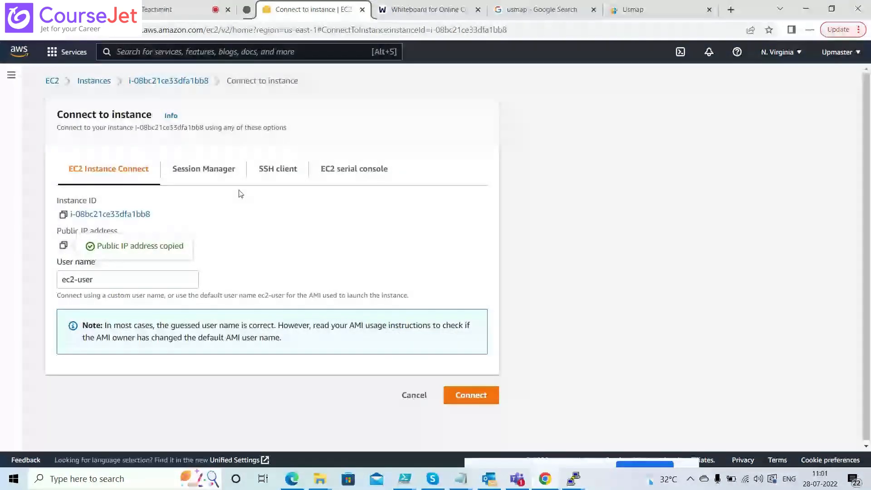
left_click(859, 29)
left_click(750, 95)
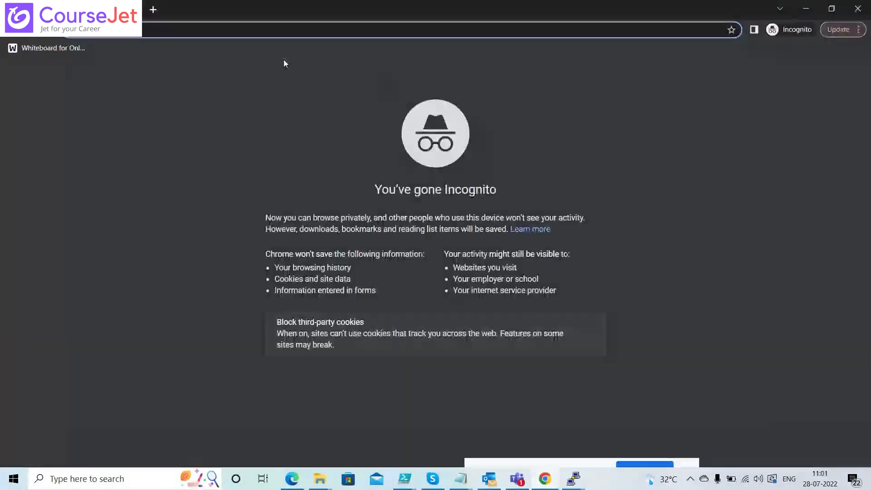
type("18.234.30.78")
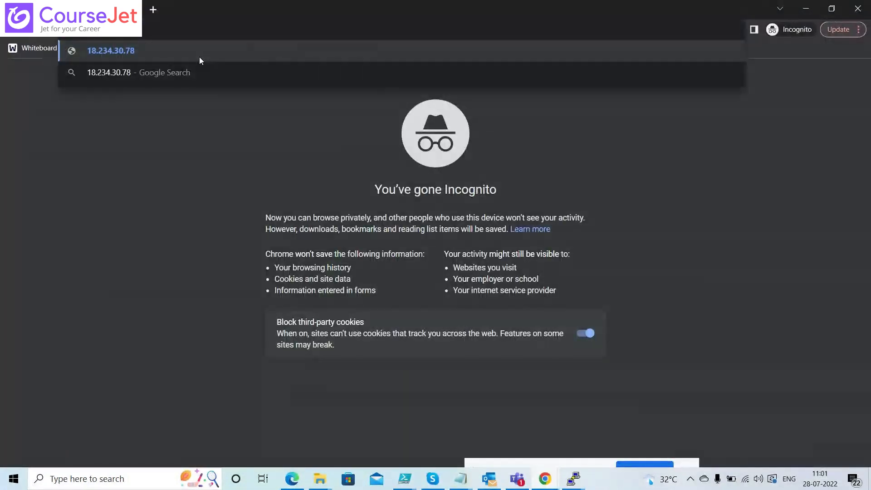
key("Return")
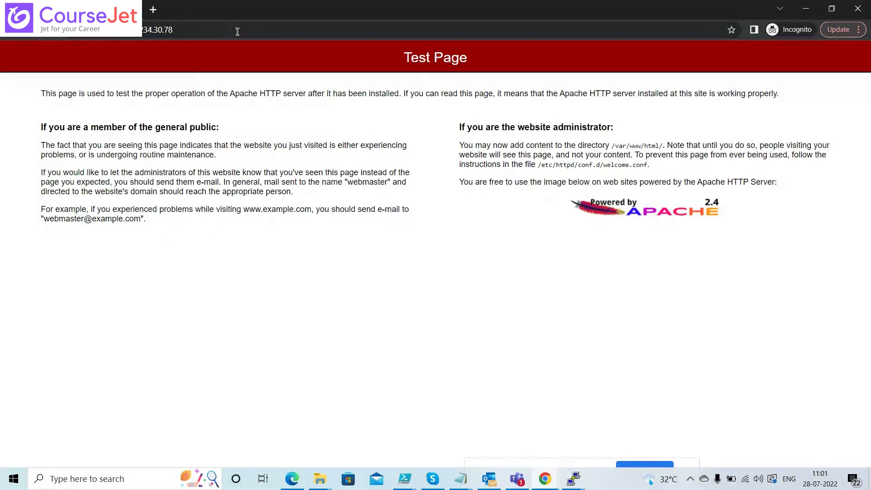
left_click(253, 31)
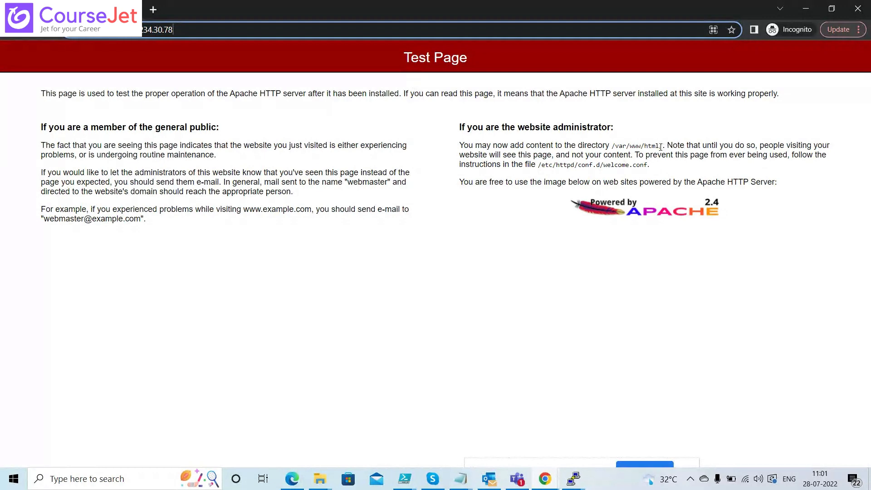
key("alt+Tab")
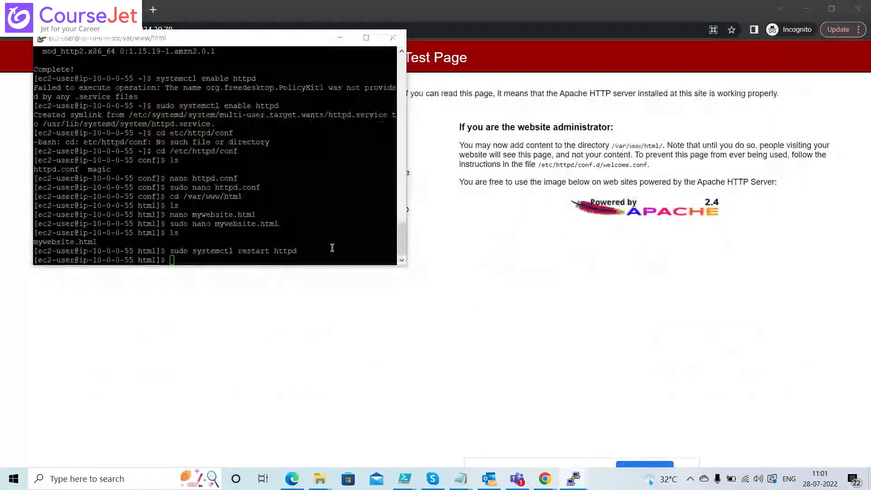
key("alt+Tab")
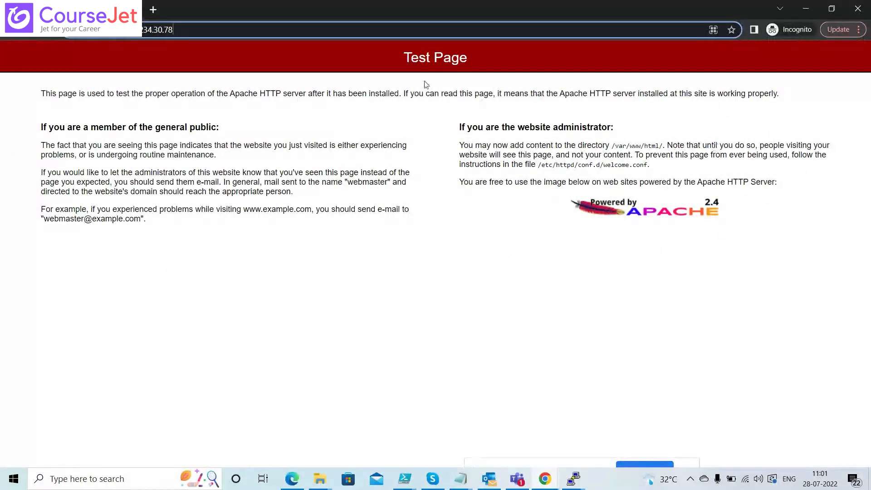
Load 18.234.30.78/mywebsite.html and select its 'This is MY First Website' text
left_click(310, 61)
key("ctrl+l")
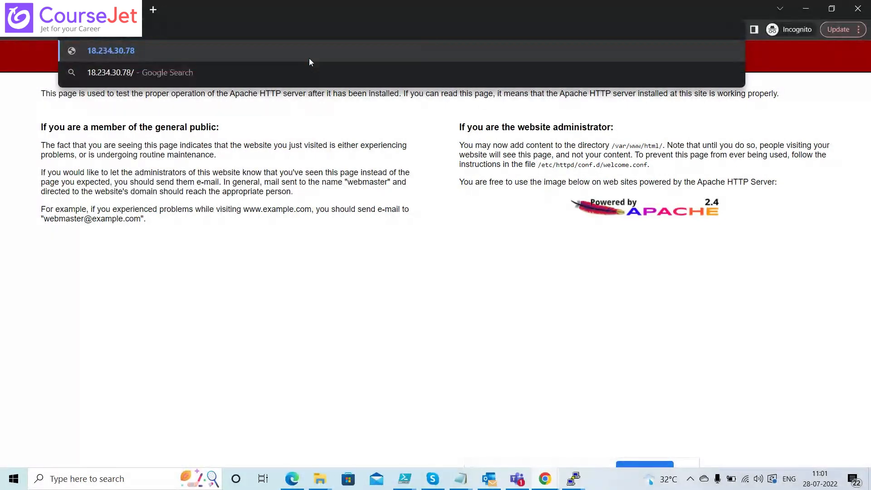
key("BackSpace")
type("\\my")
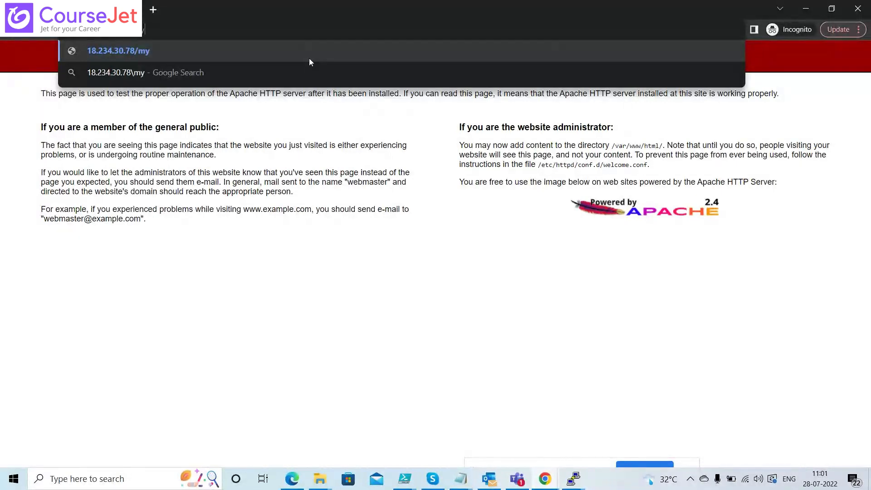
key("alt+Tab")
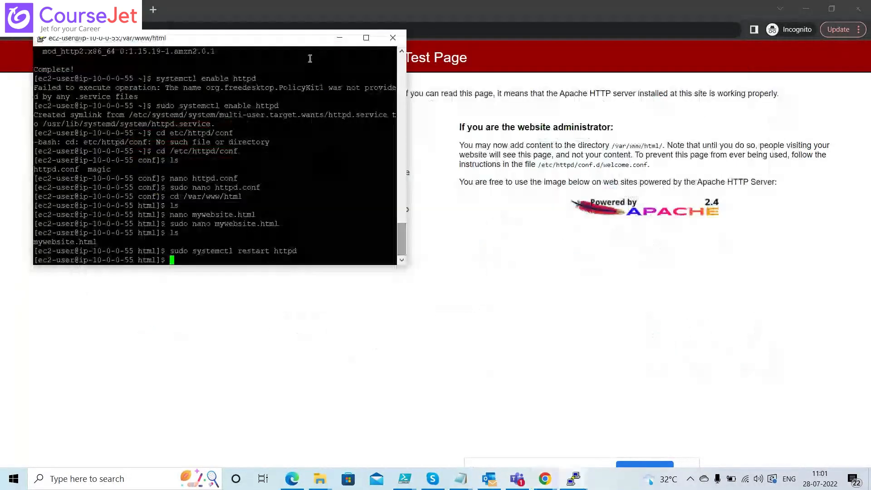
key("alt+Tab")
type("w")
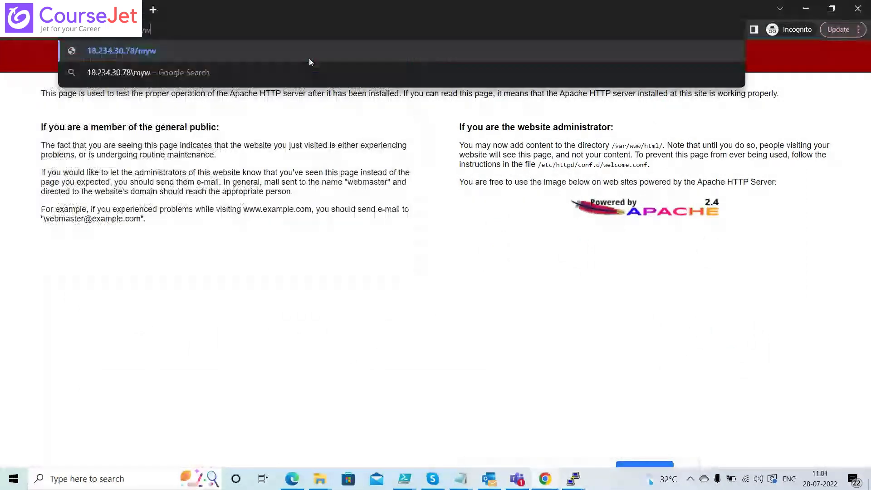
type("ebsite")
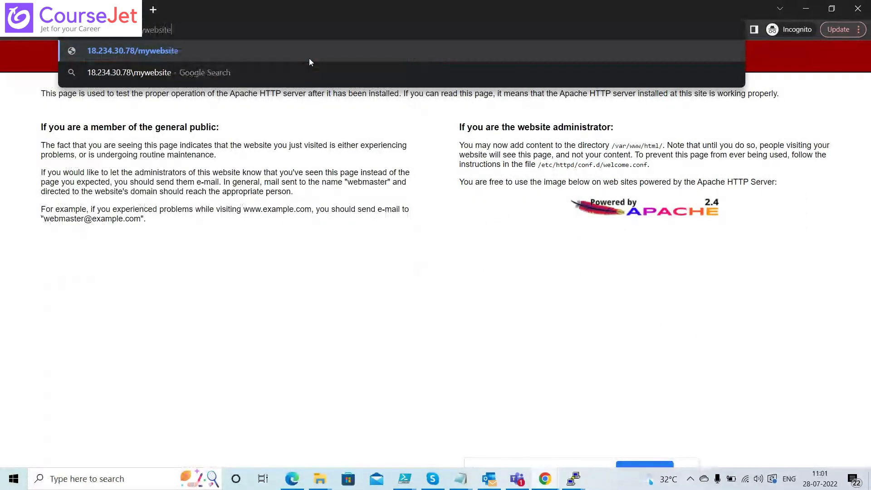
type(".html")
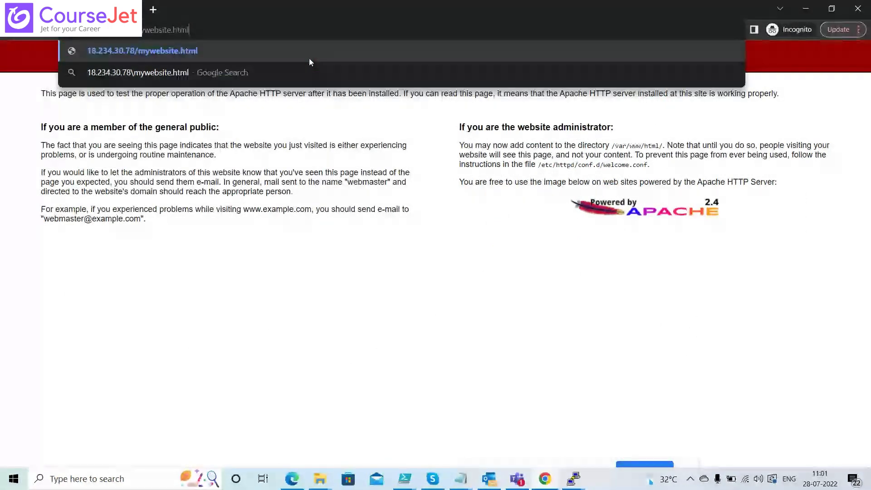
key("Return")
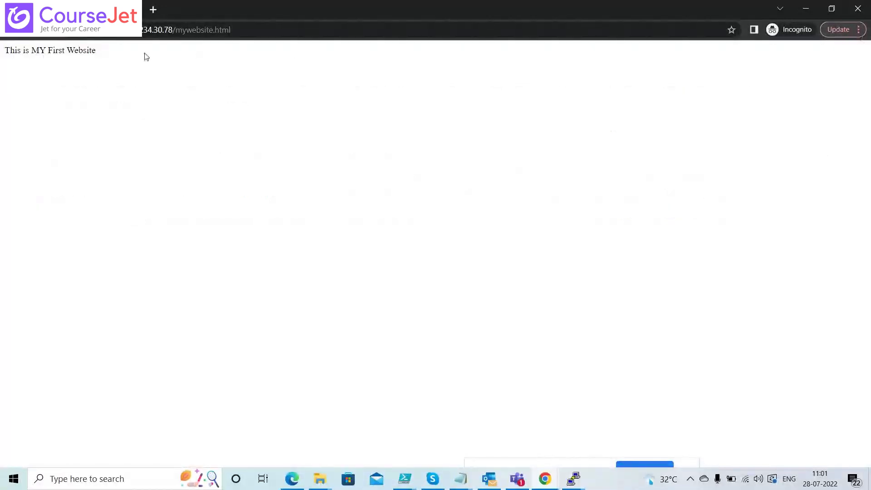
left_click_drag(127, 54, 1, 53)
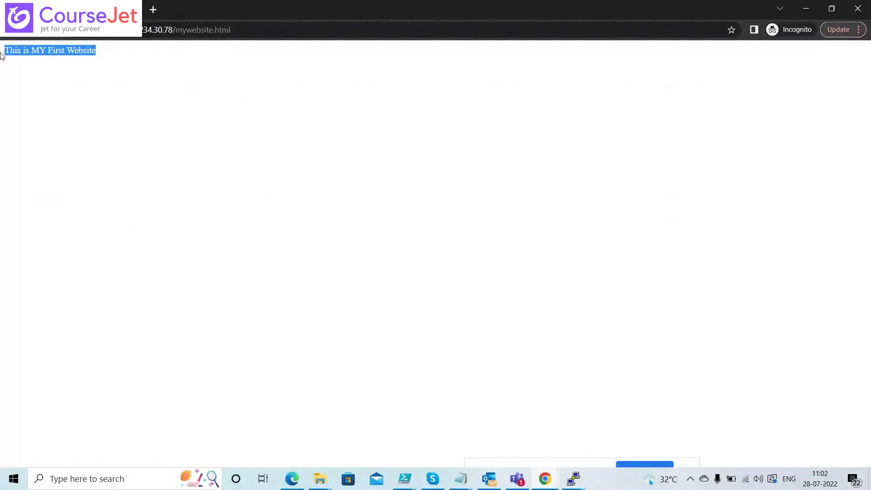